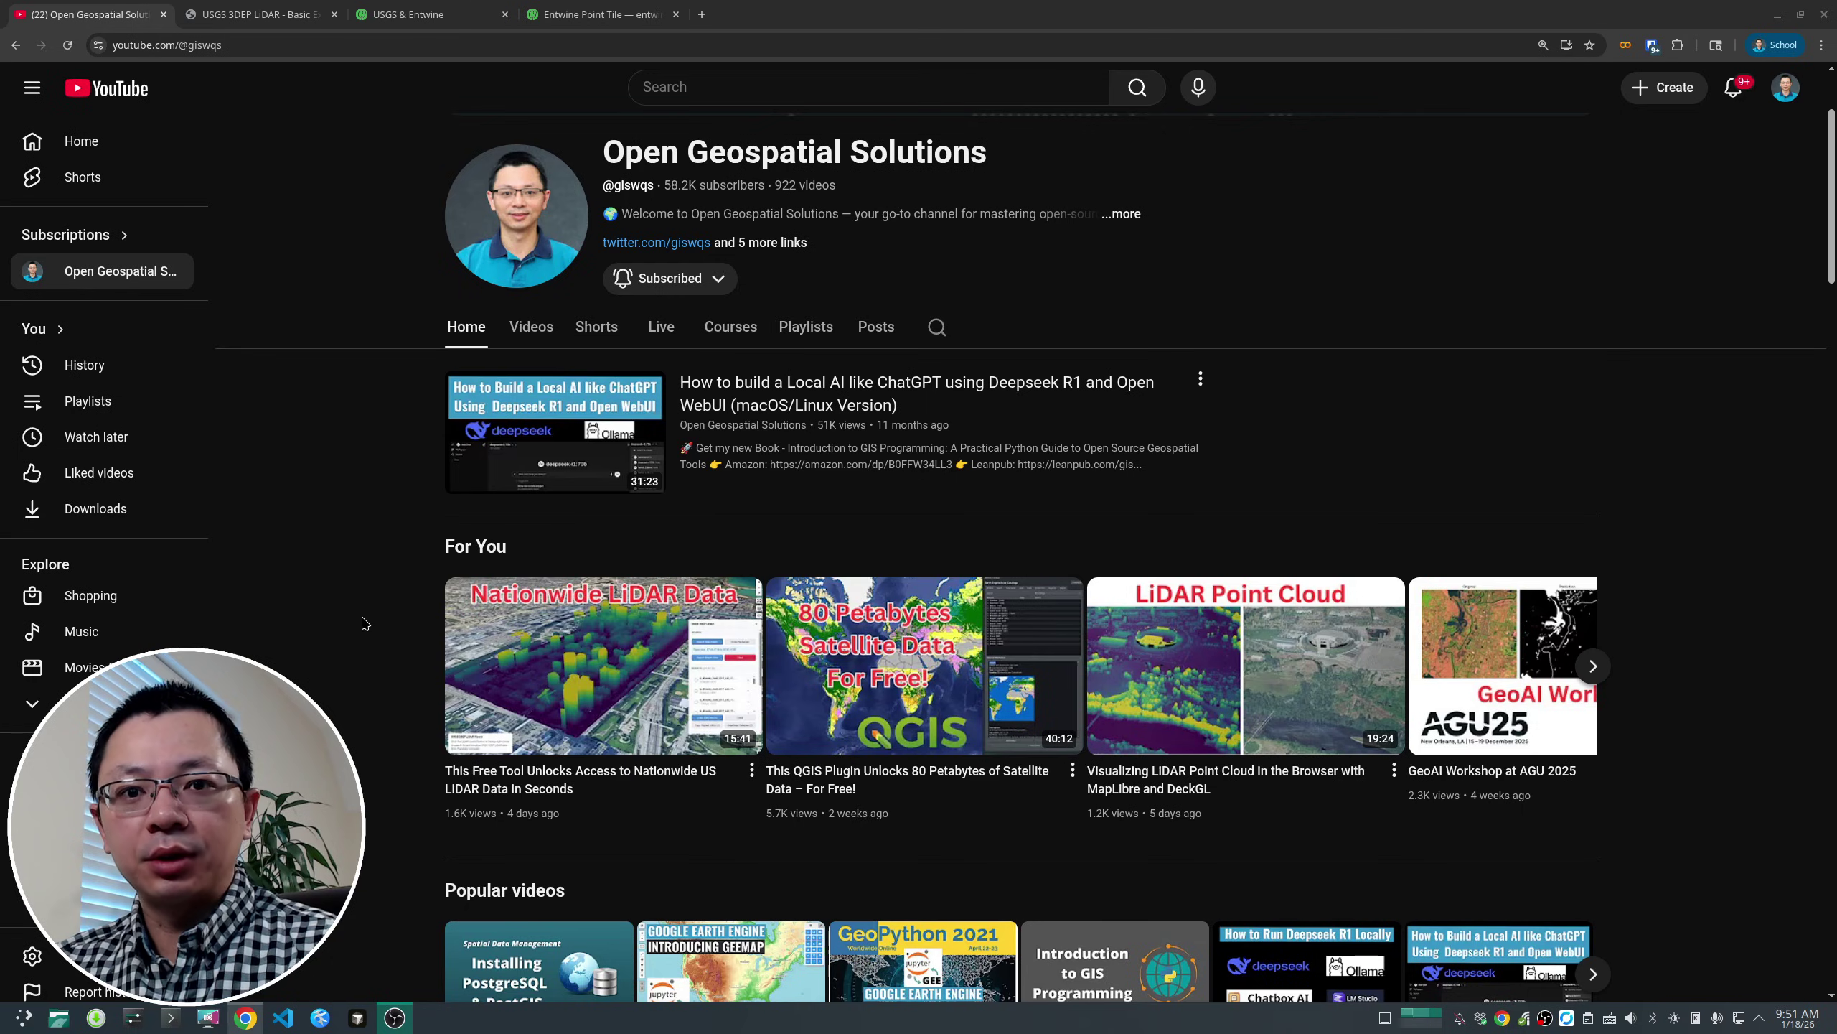
- Switch to the USGS 3DEP LiDAR viewer and examine nationwide point cloud coverage by quality level
scroll(375, 634, "up", 1)
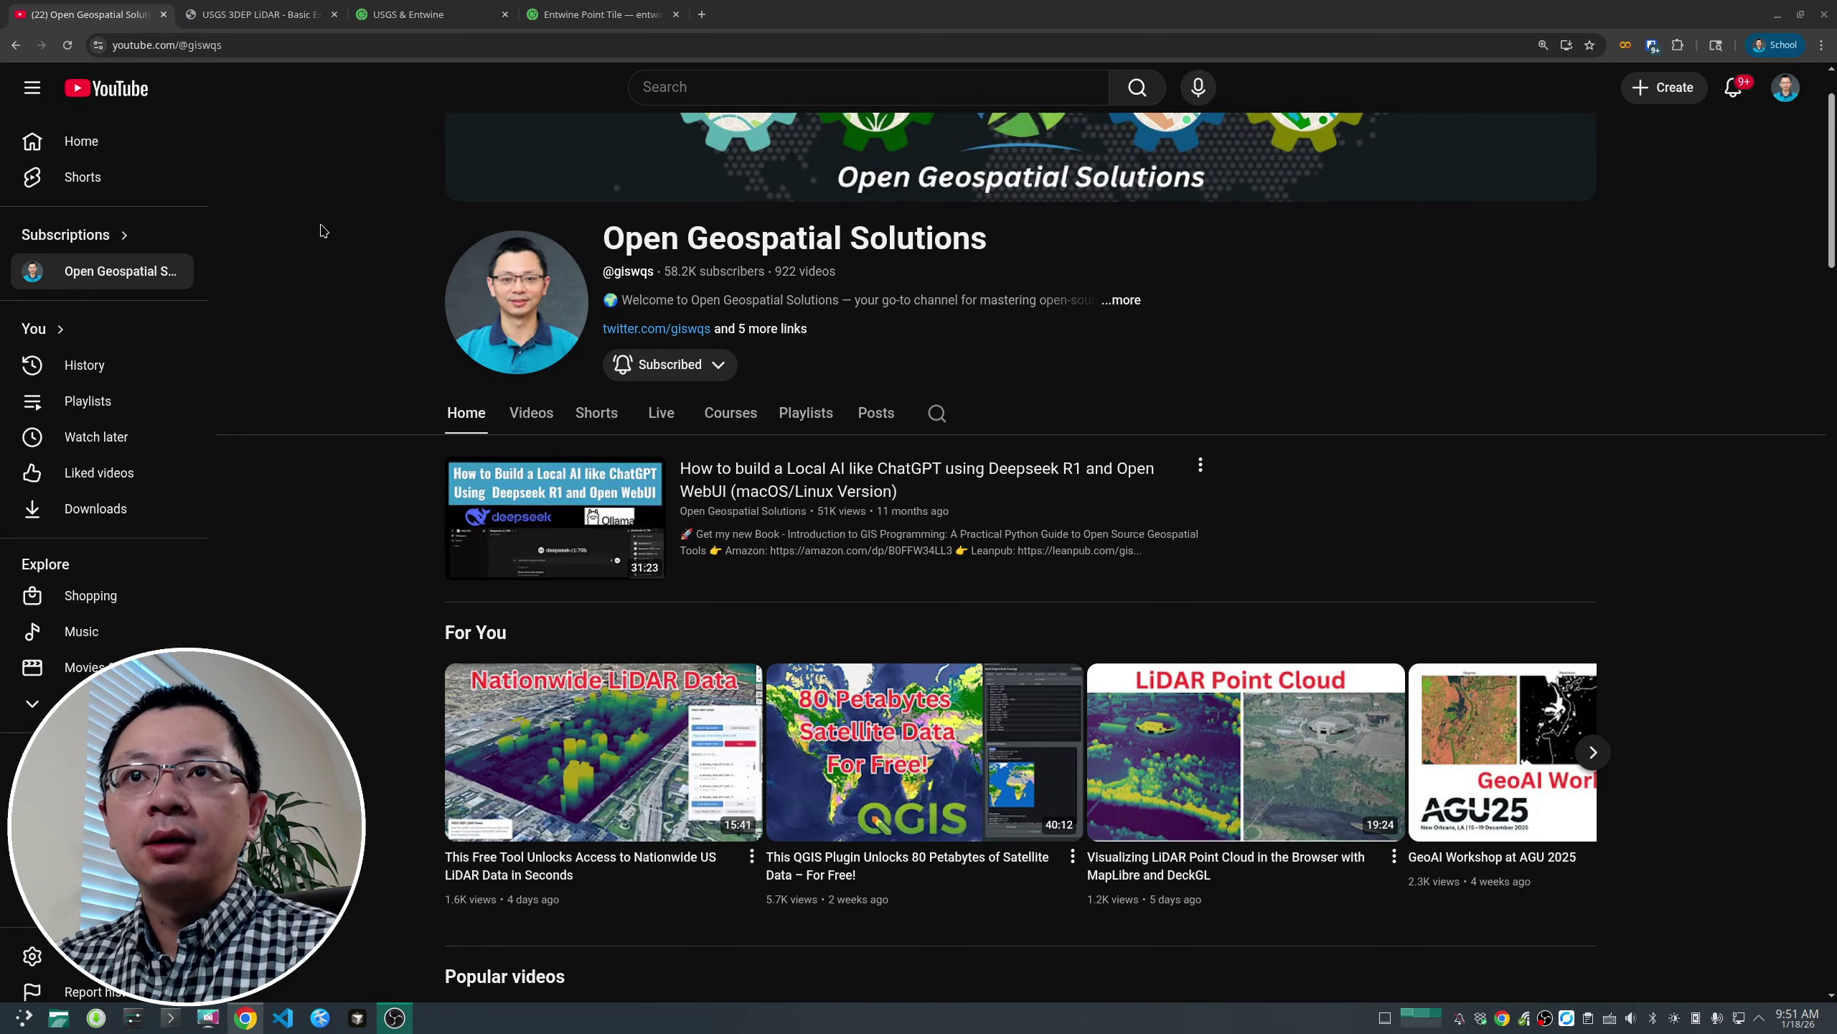
left_click(266, 15)
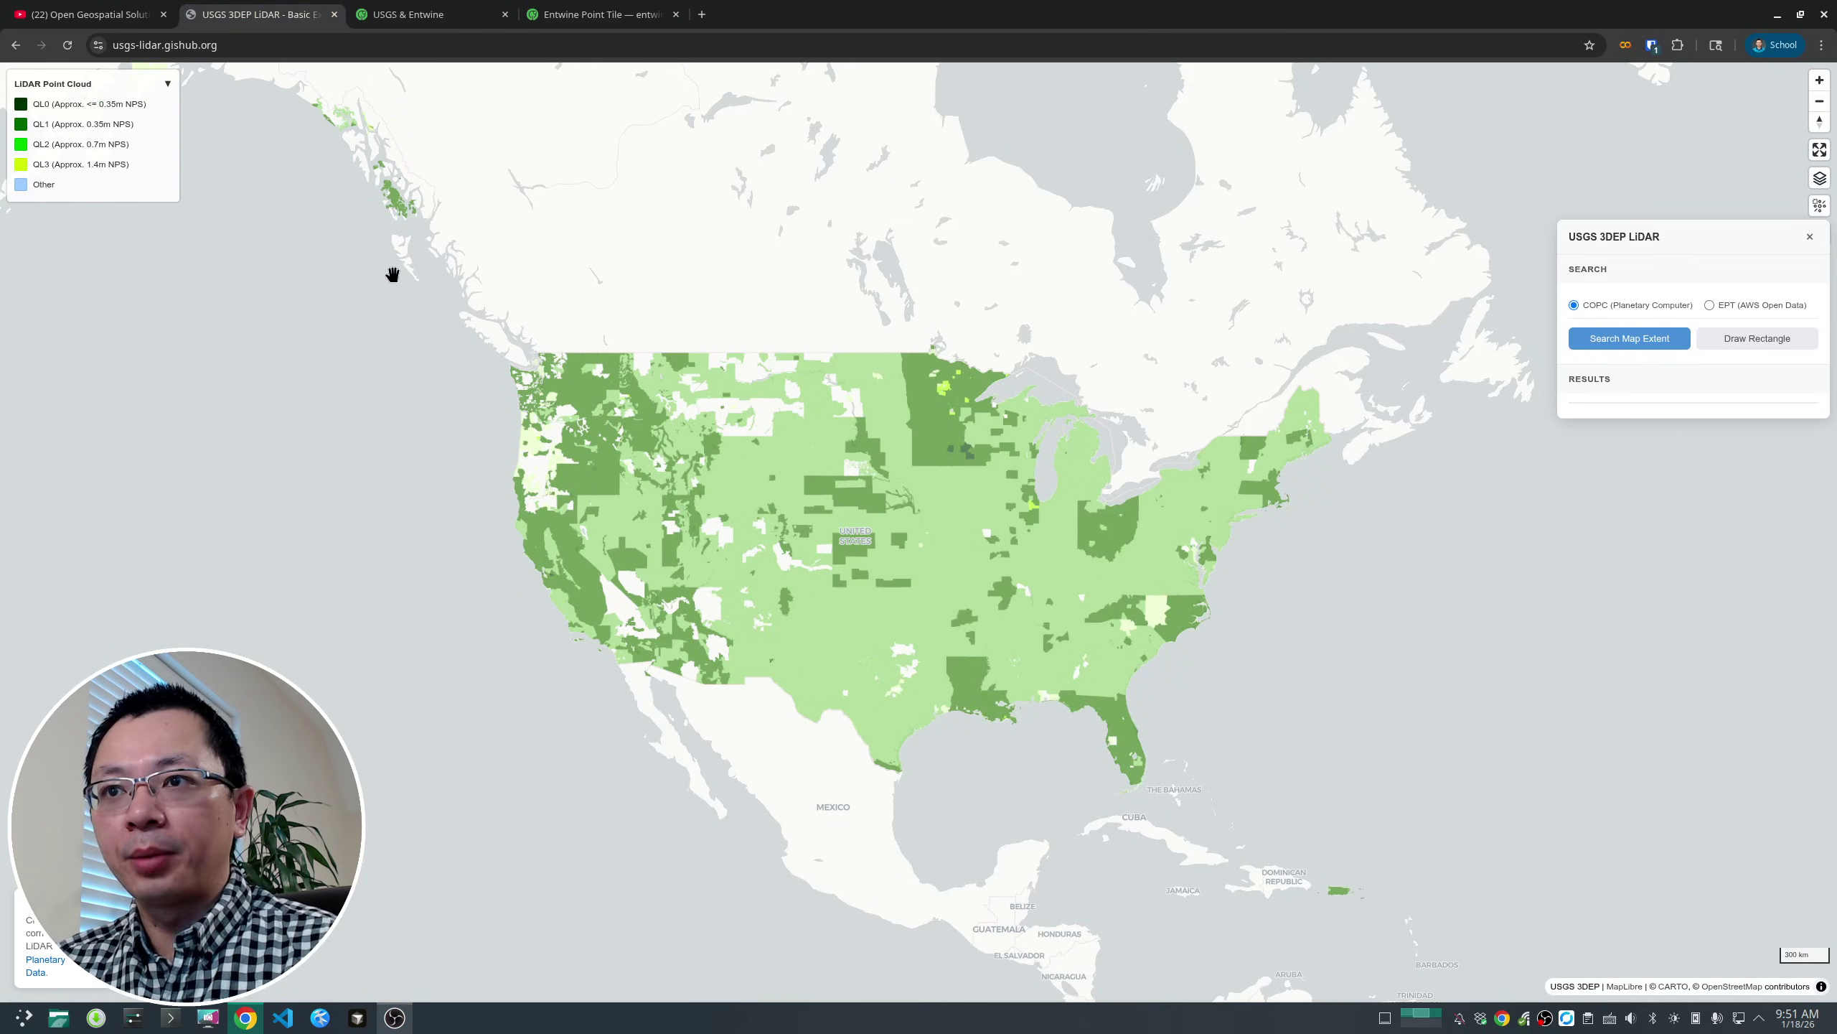
left_click_drag(911, 460, 853, 461)
scroll(676, 486, "up", 2)
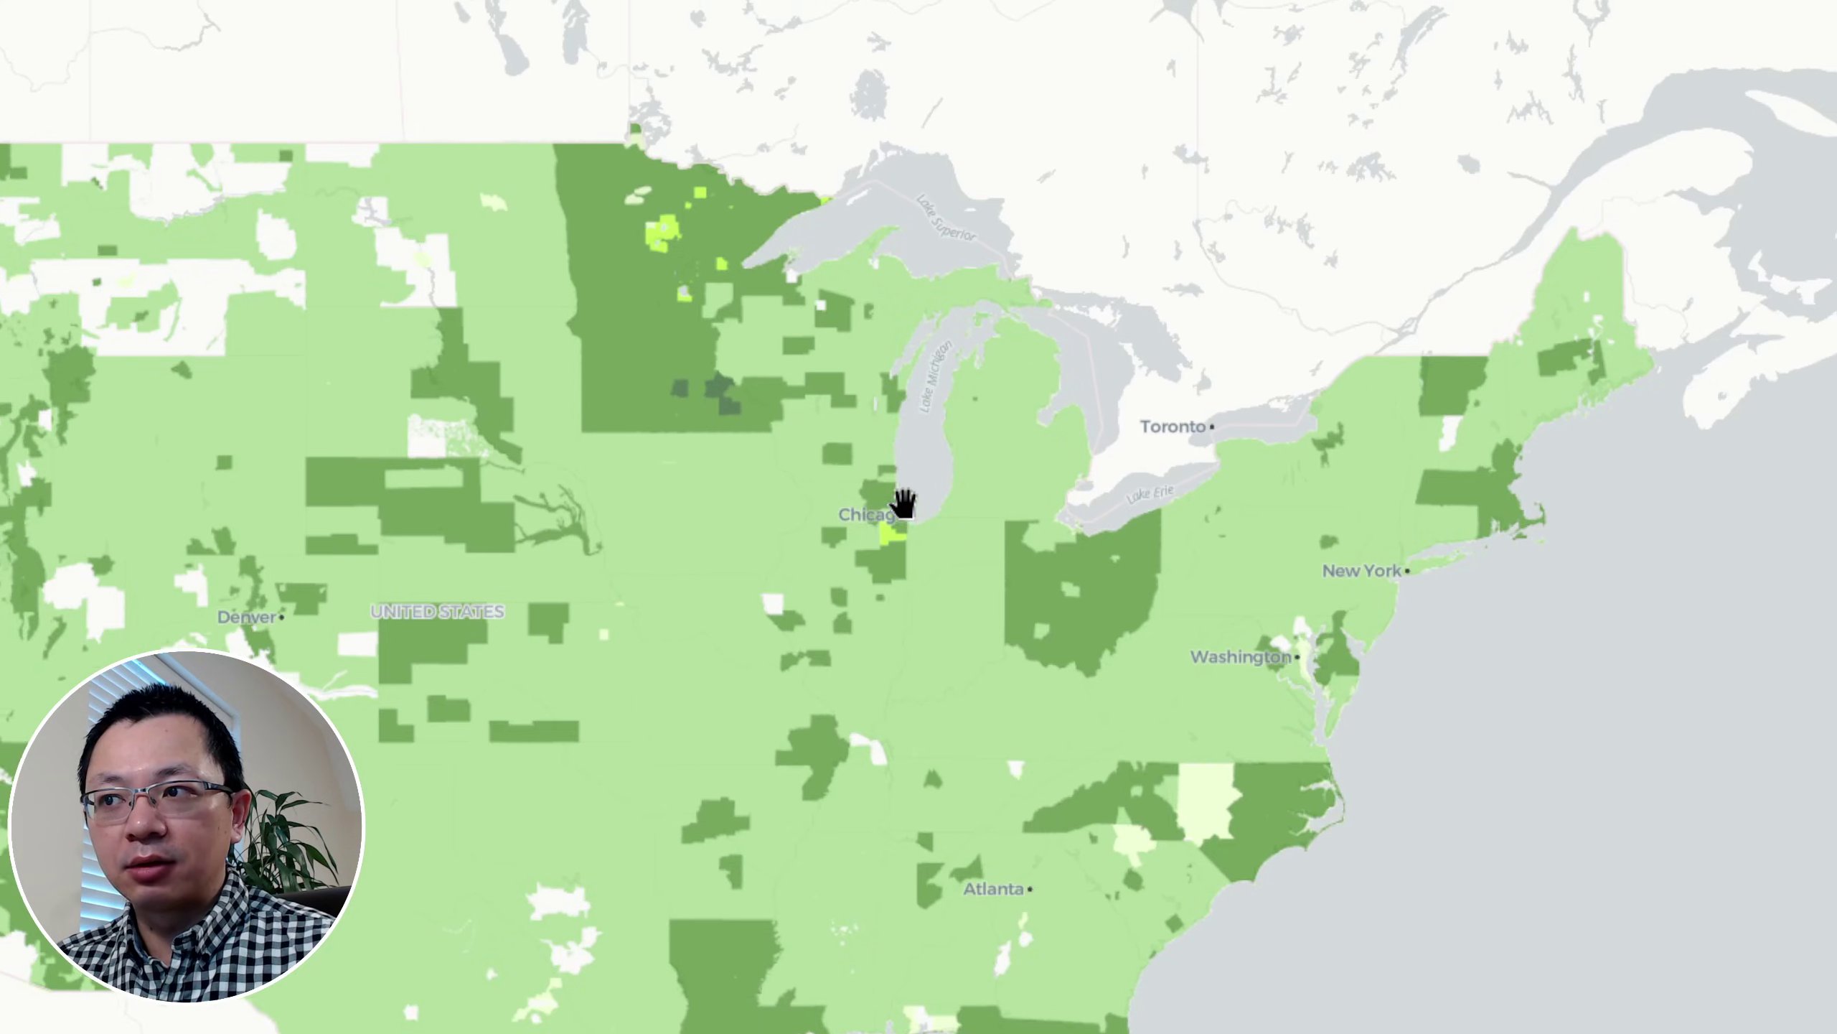
scroll(904, 507, "up", 3)
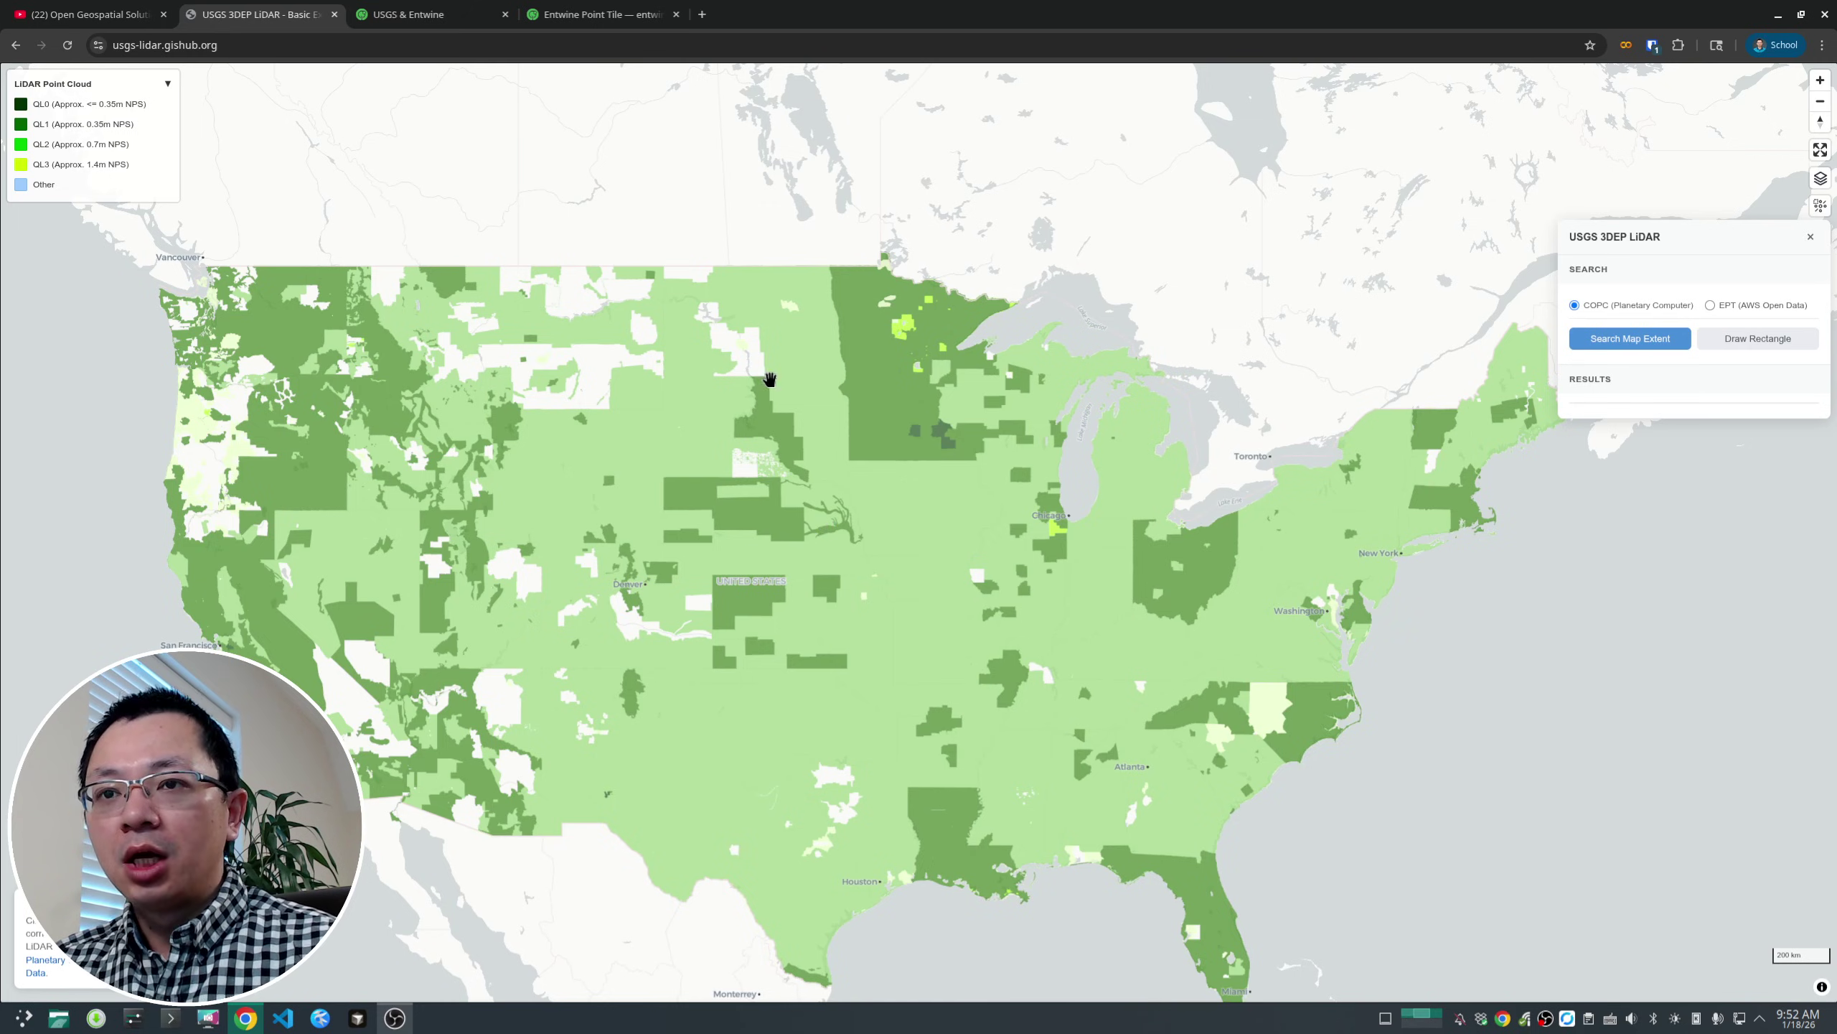
left_click_drag(796, 327, 874, 264)
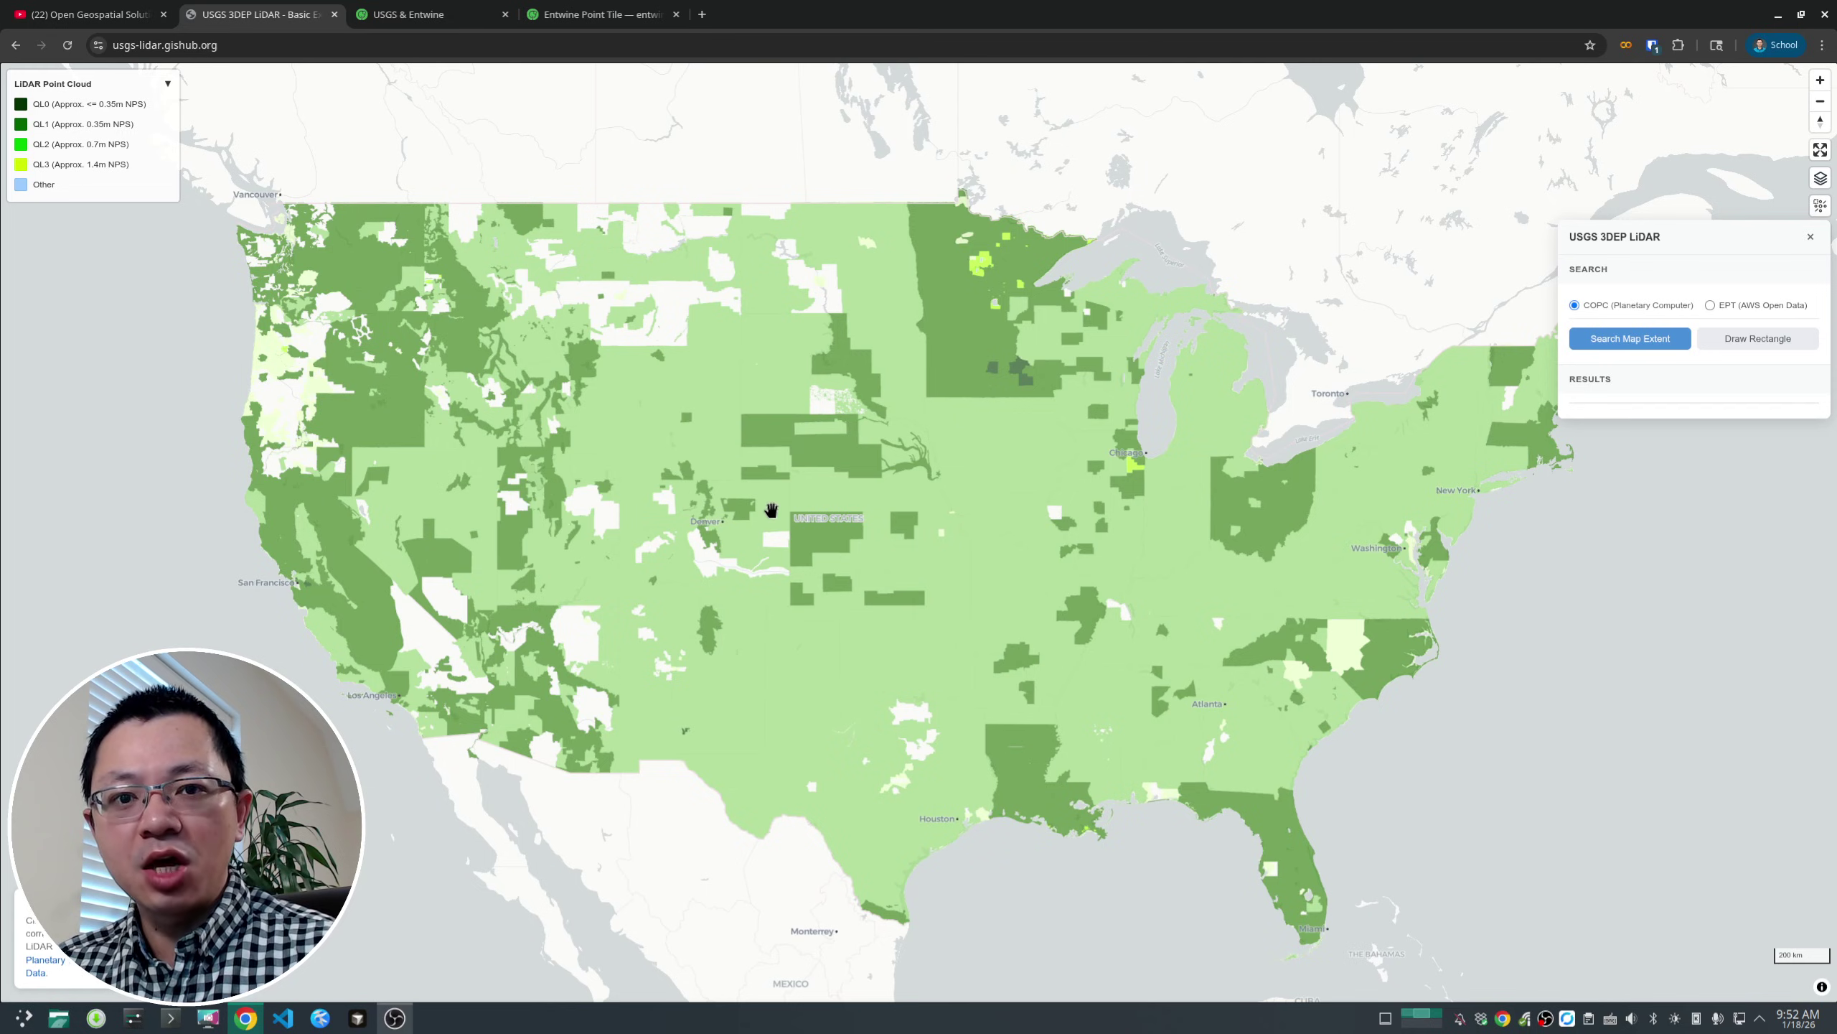
left_click_drag(796, 491, 764, 521)
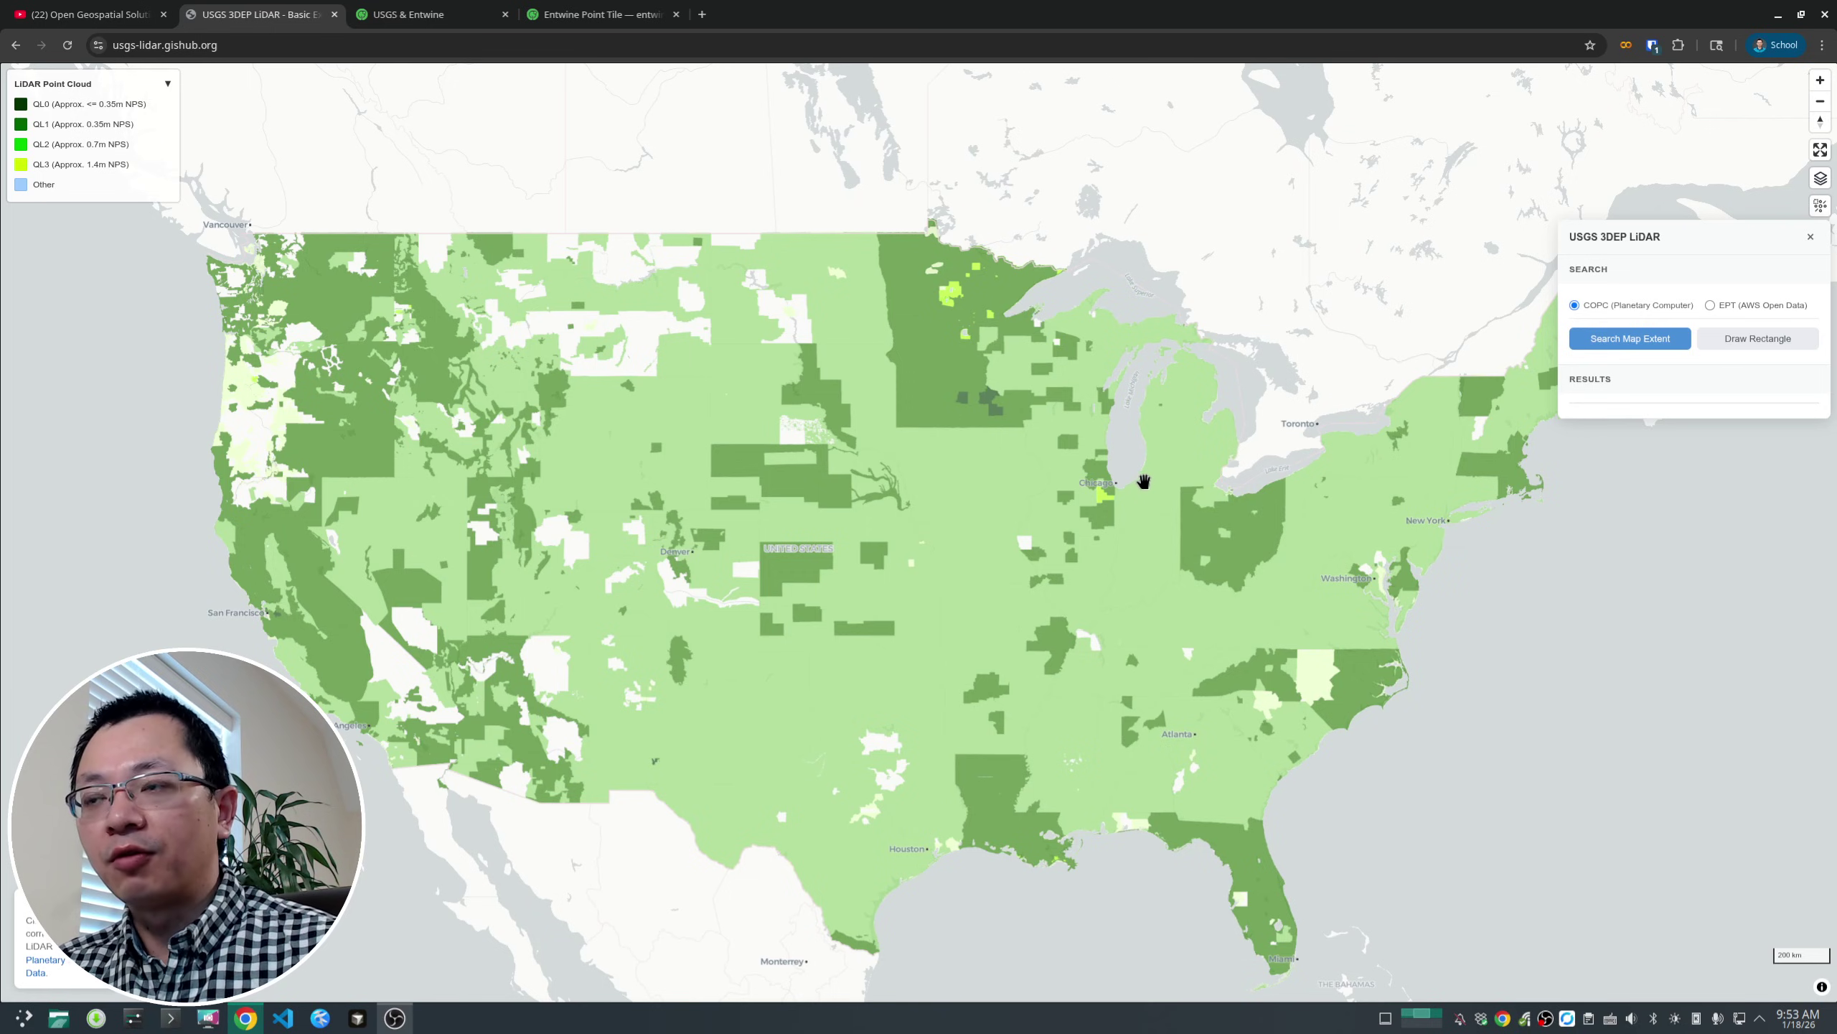
left_click_drag(1025, 512, 1018, 494)
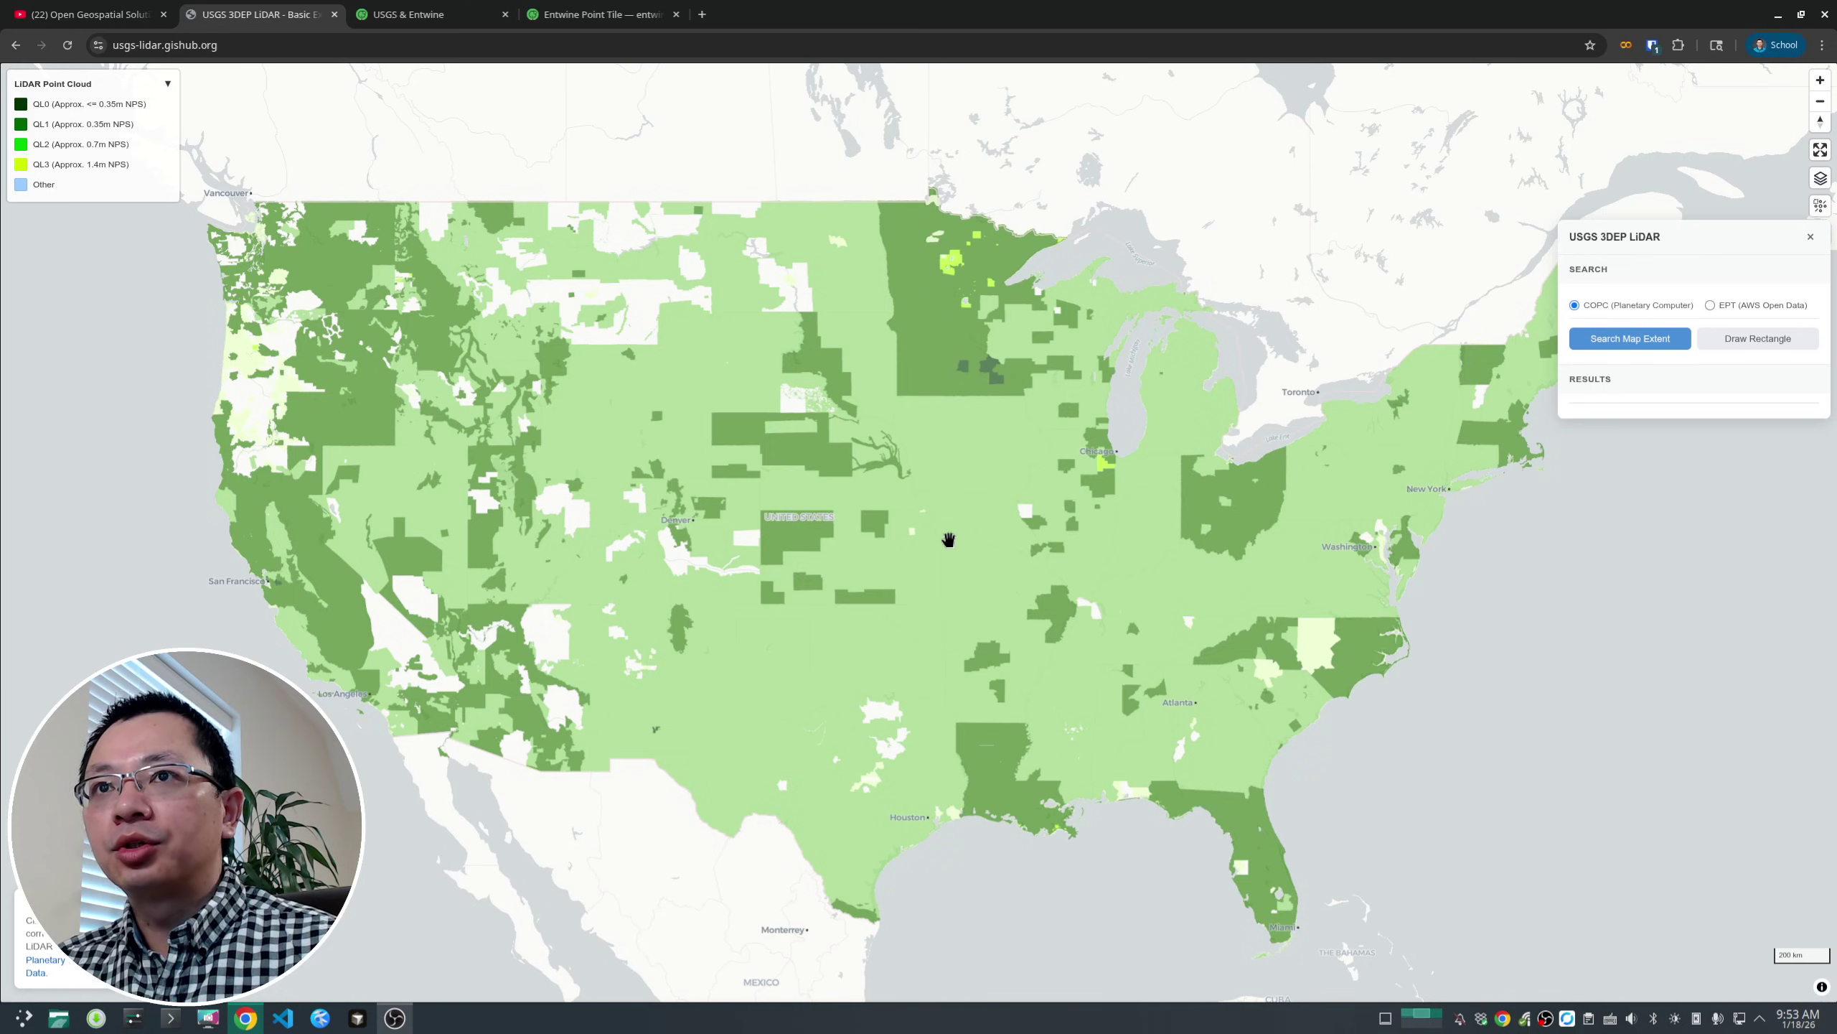
- Open the USGS & Entwine page and examine the LiDAR resource footprints across the United States
left_click(427, 13)
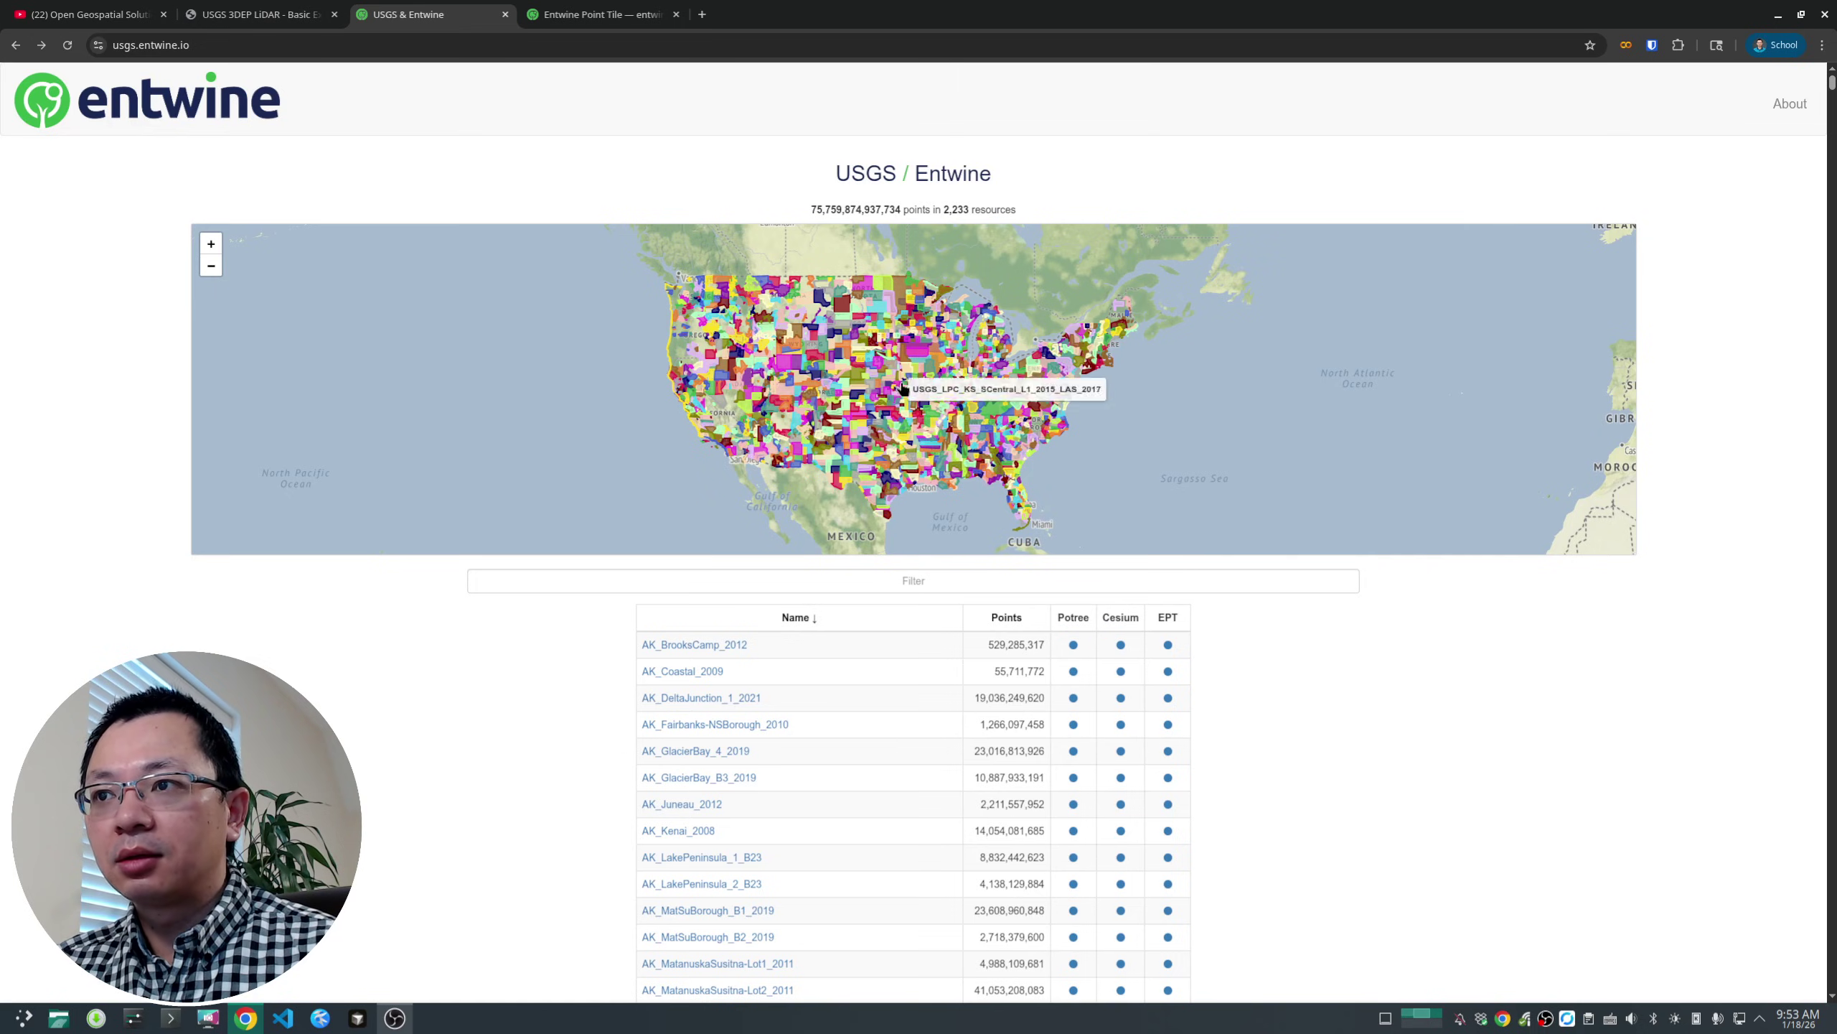
left_click(853, 407)
scroll(853, 407, "down", 4)
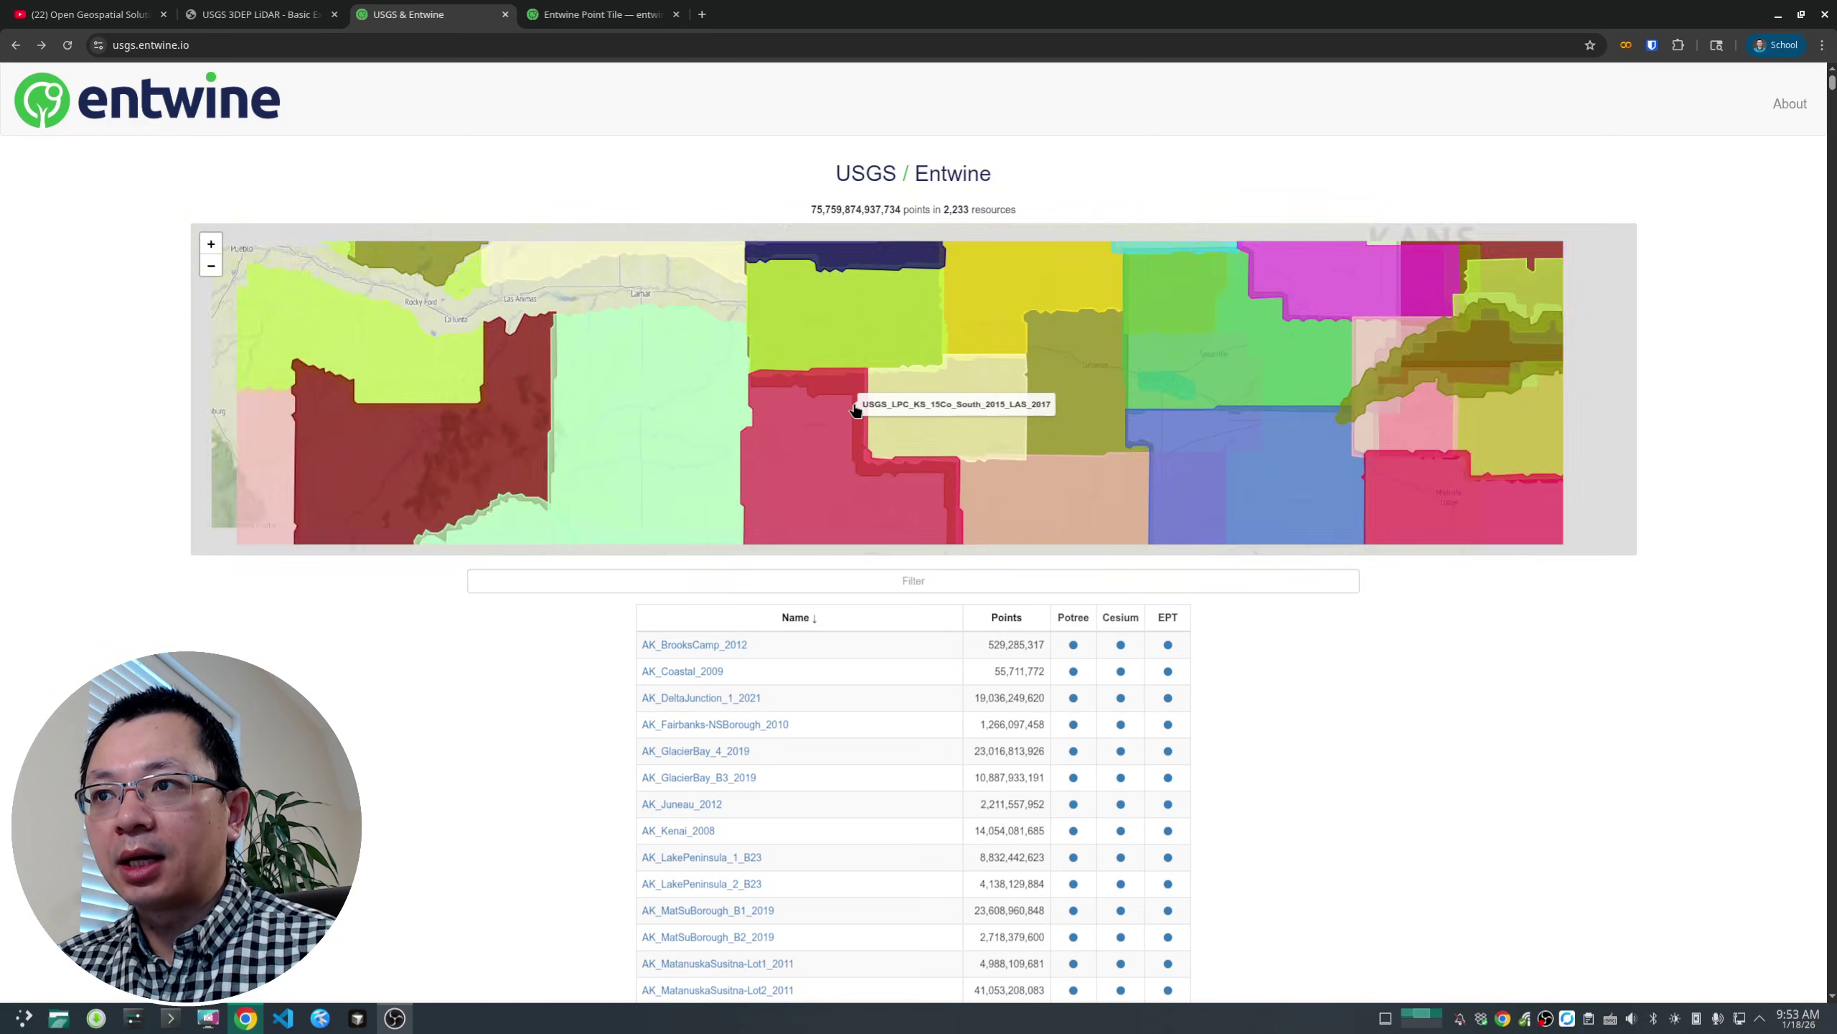
scroll(723, 352, "down", 1)
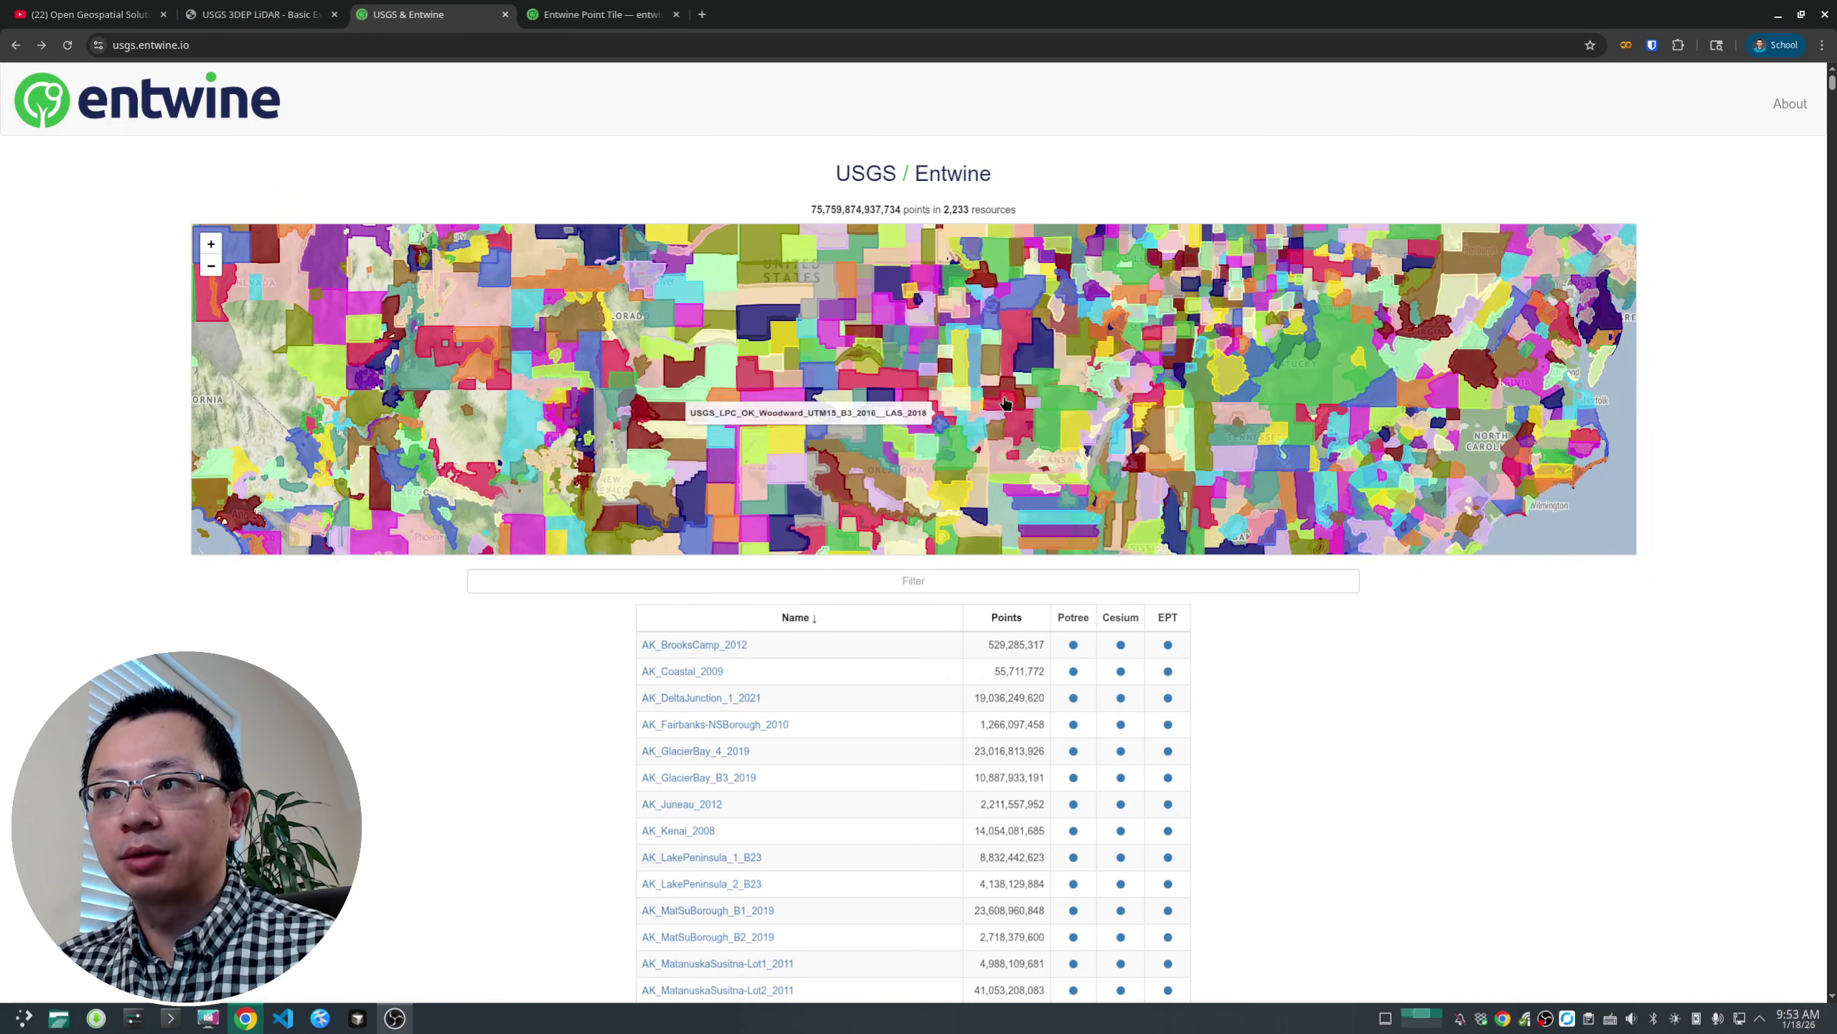
left_click_drag(1014, 406, 738, 338)
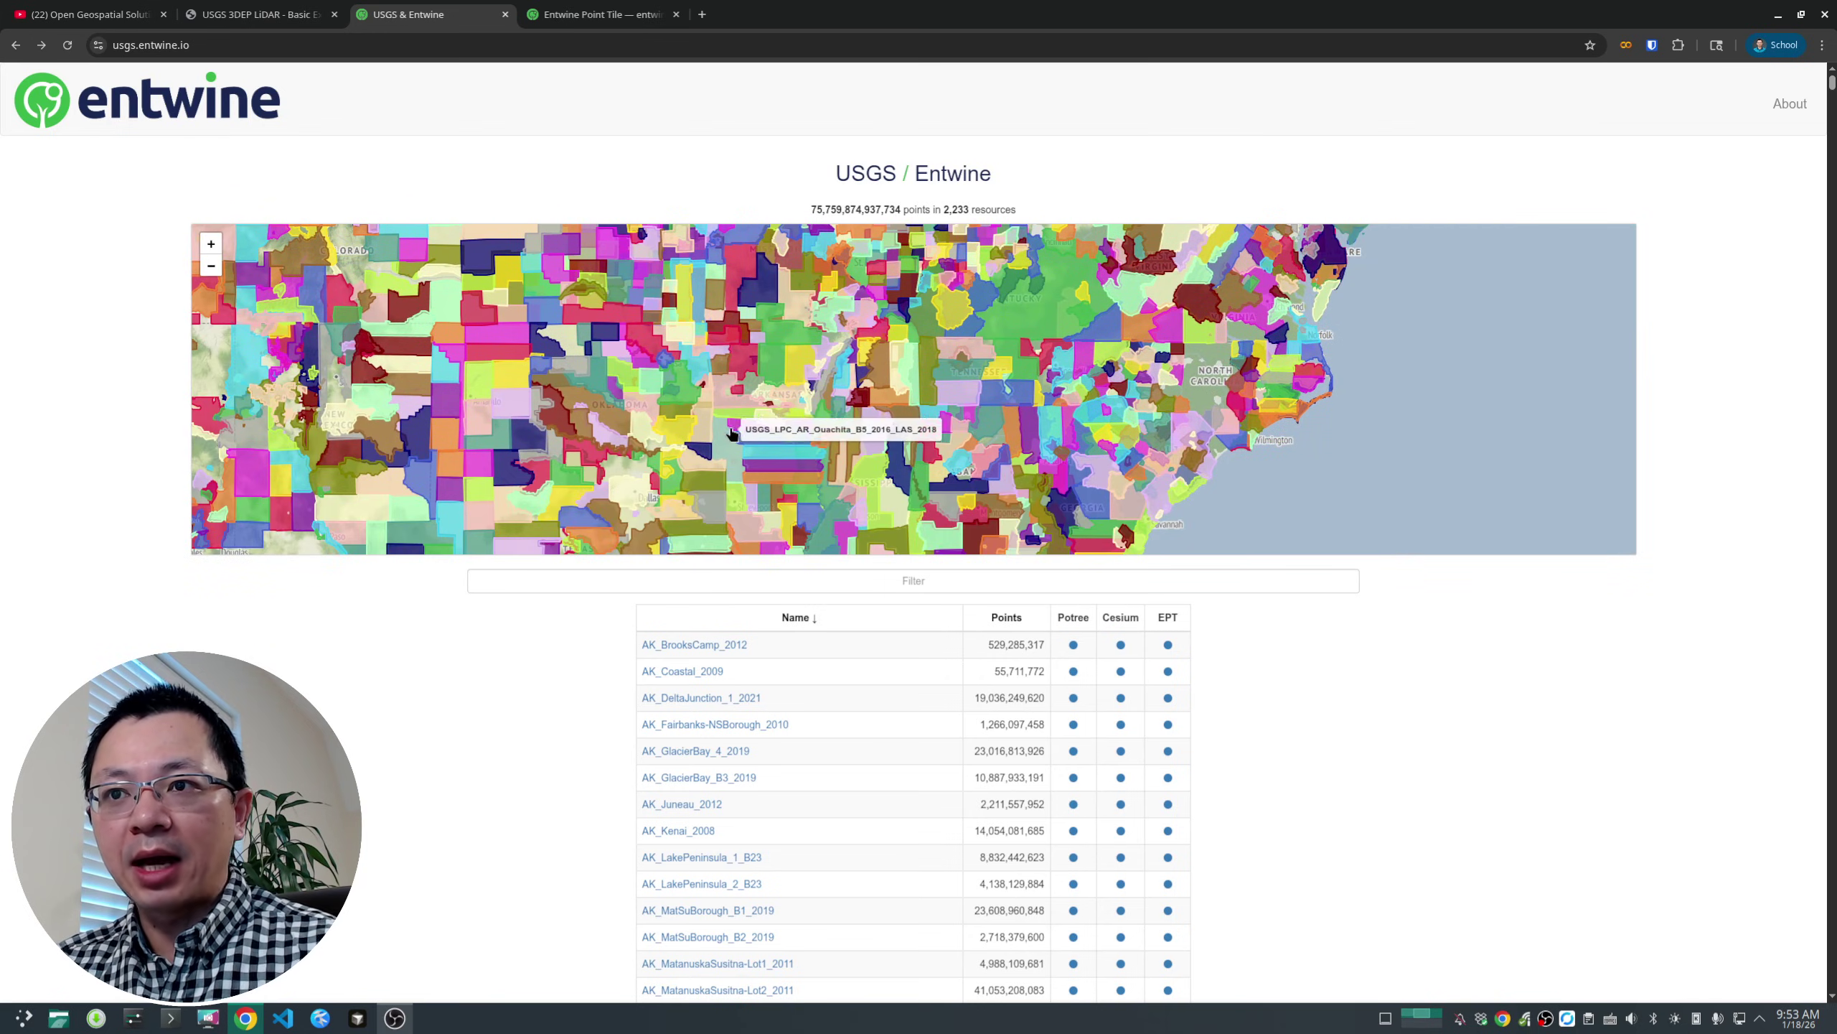
scroll(749, 445, "down", 1)
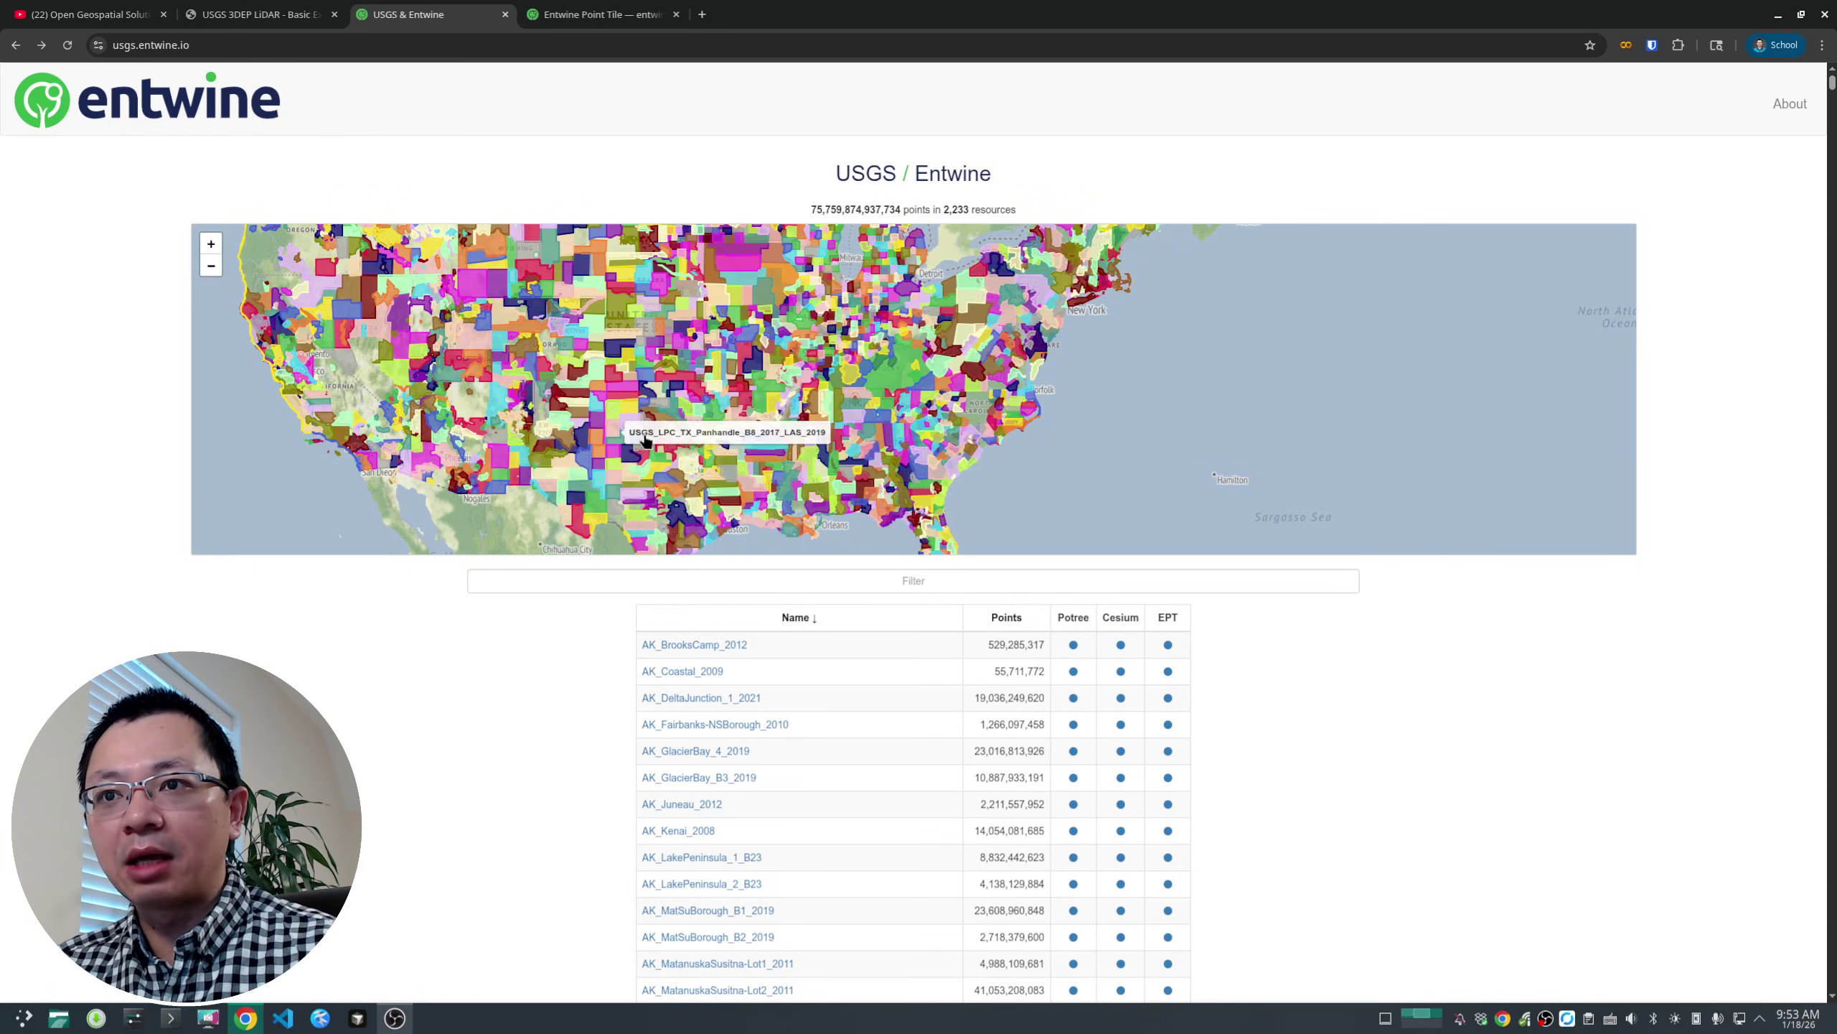
scroll(672, 462, "up", 1)
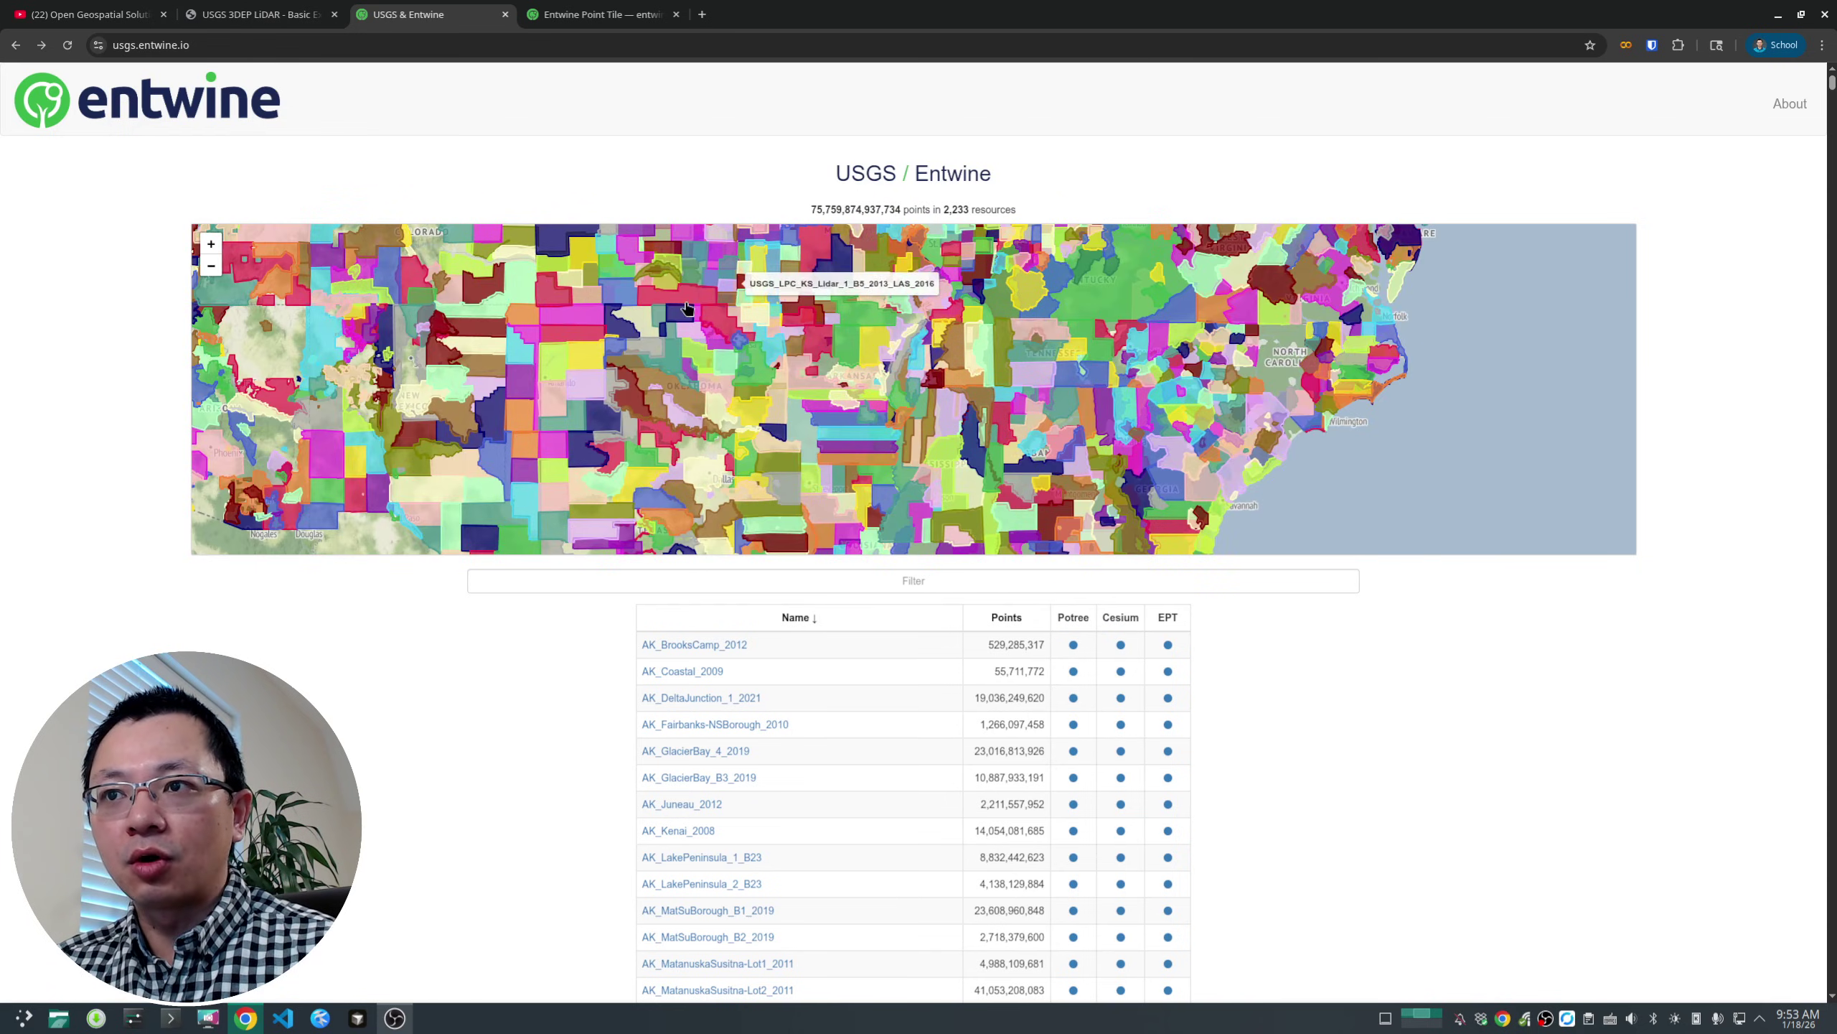
scroll(520, 399, "up", 1)
scroll(520, 398, "up", 1)
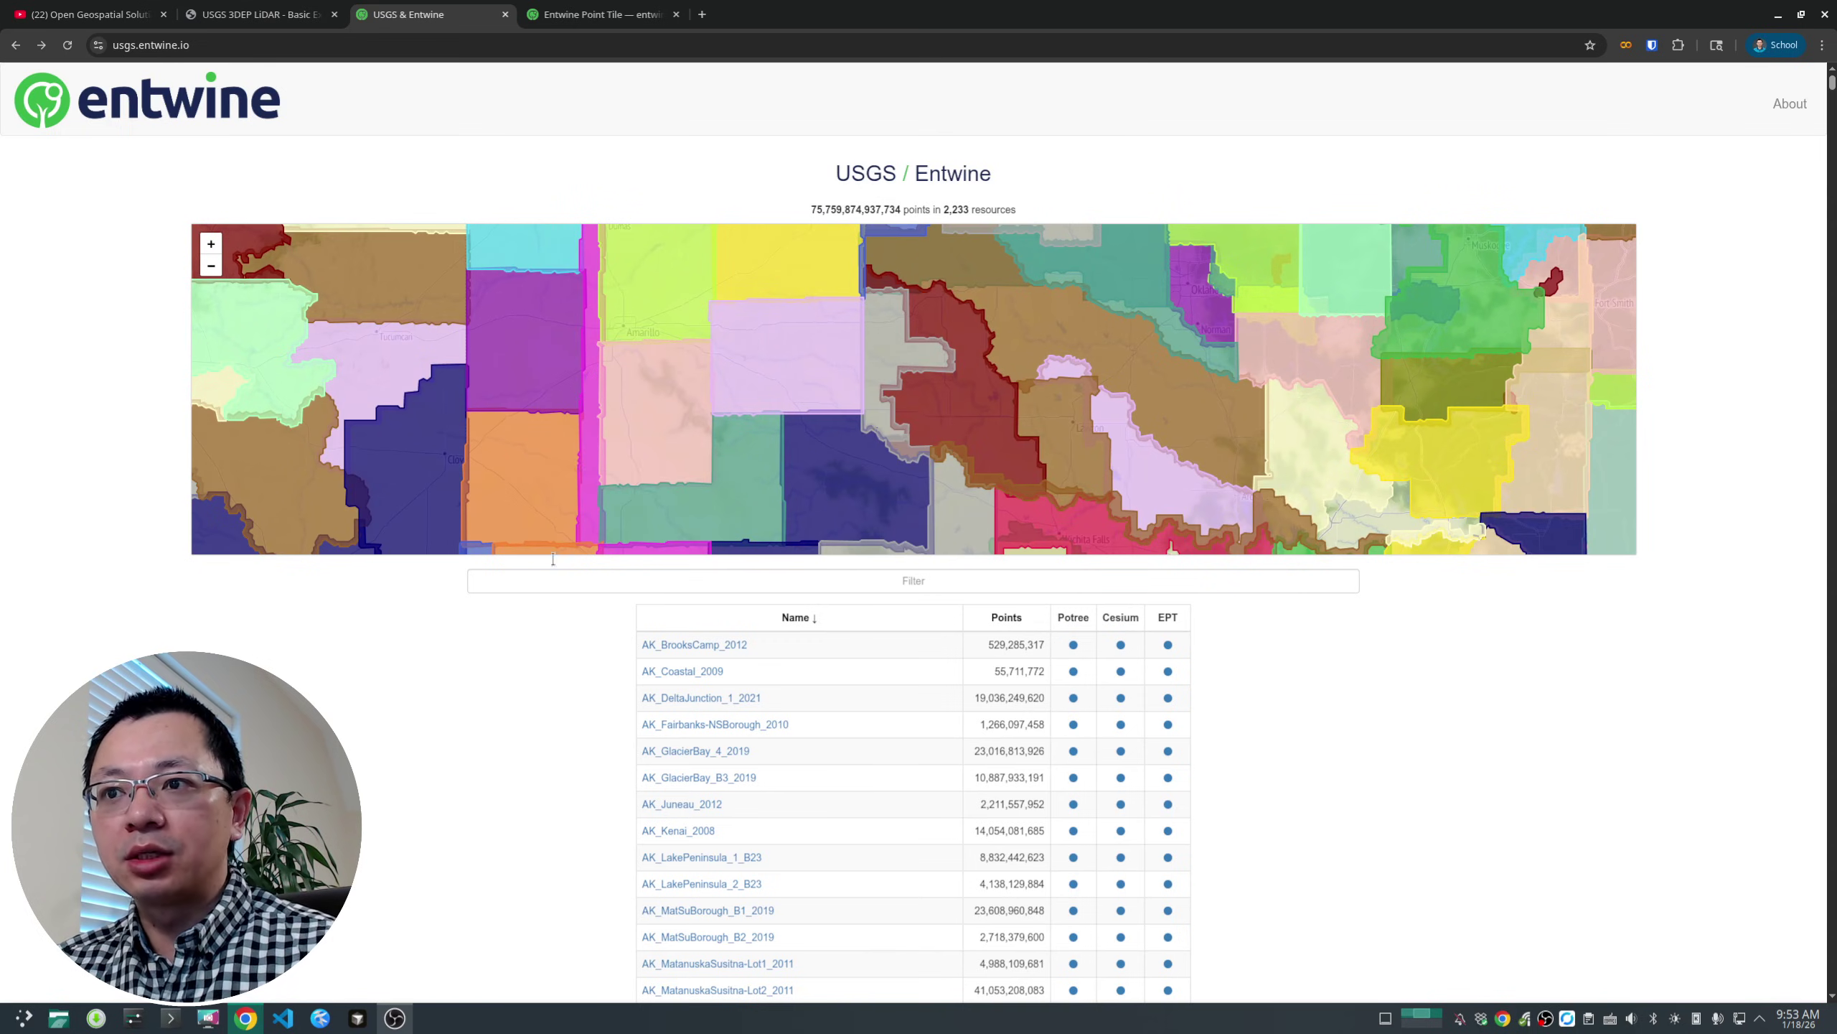
- Open the Entwine Point Tile documentation and review the example ept.json metadata, highlighting its opening fields
left_click(601, 14)
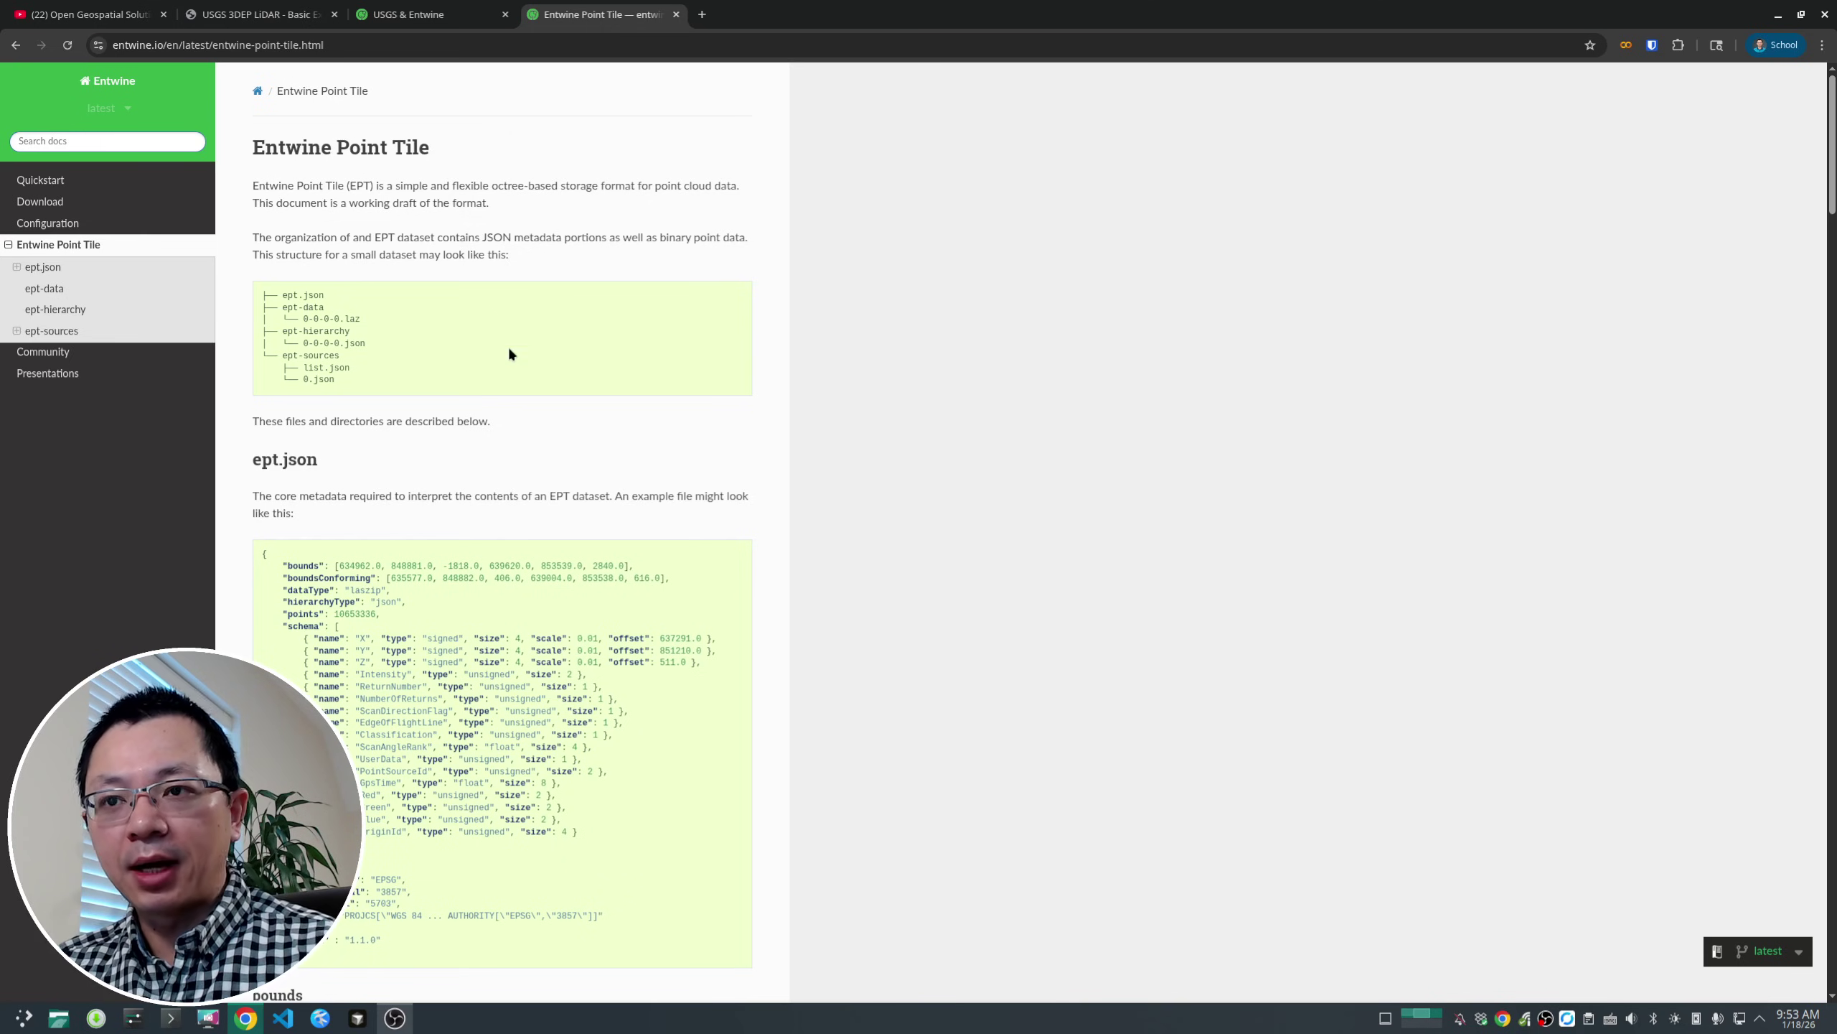
scroll(499, 450, "down", 3)
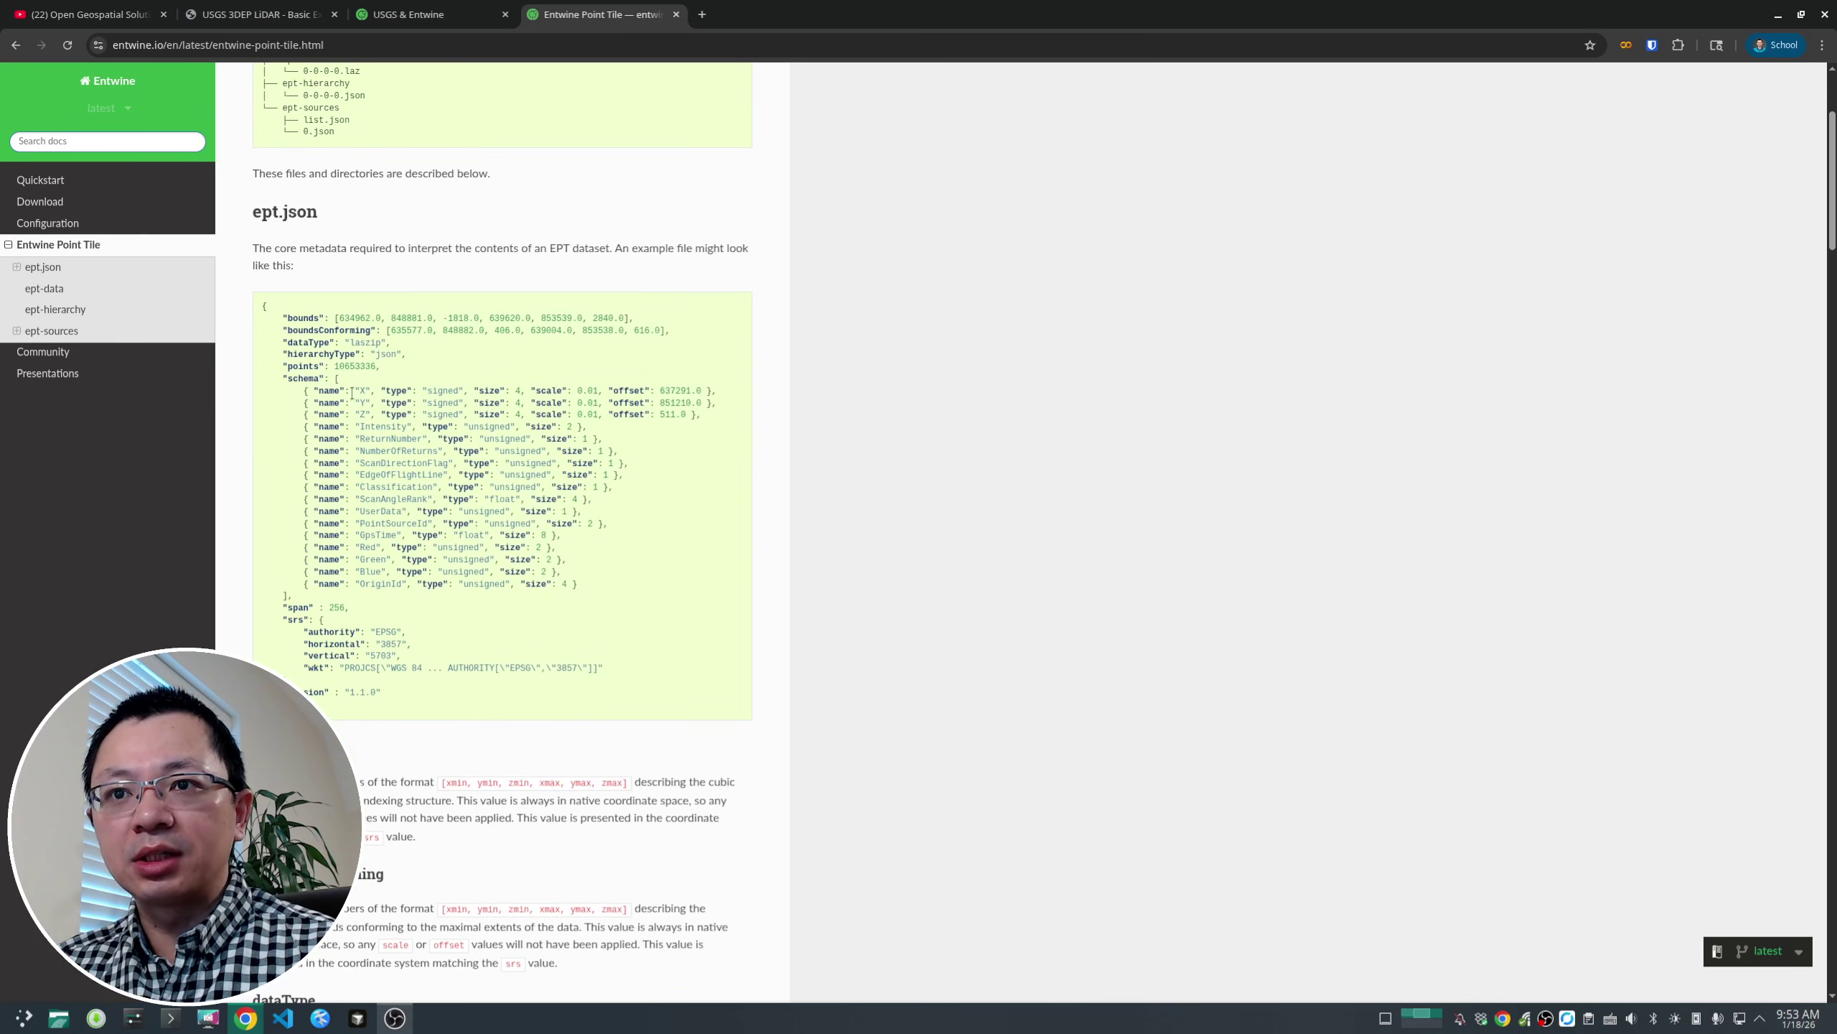
left_click_drag(271, 310, 435, 373)
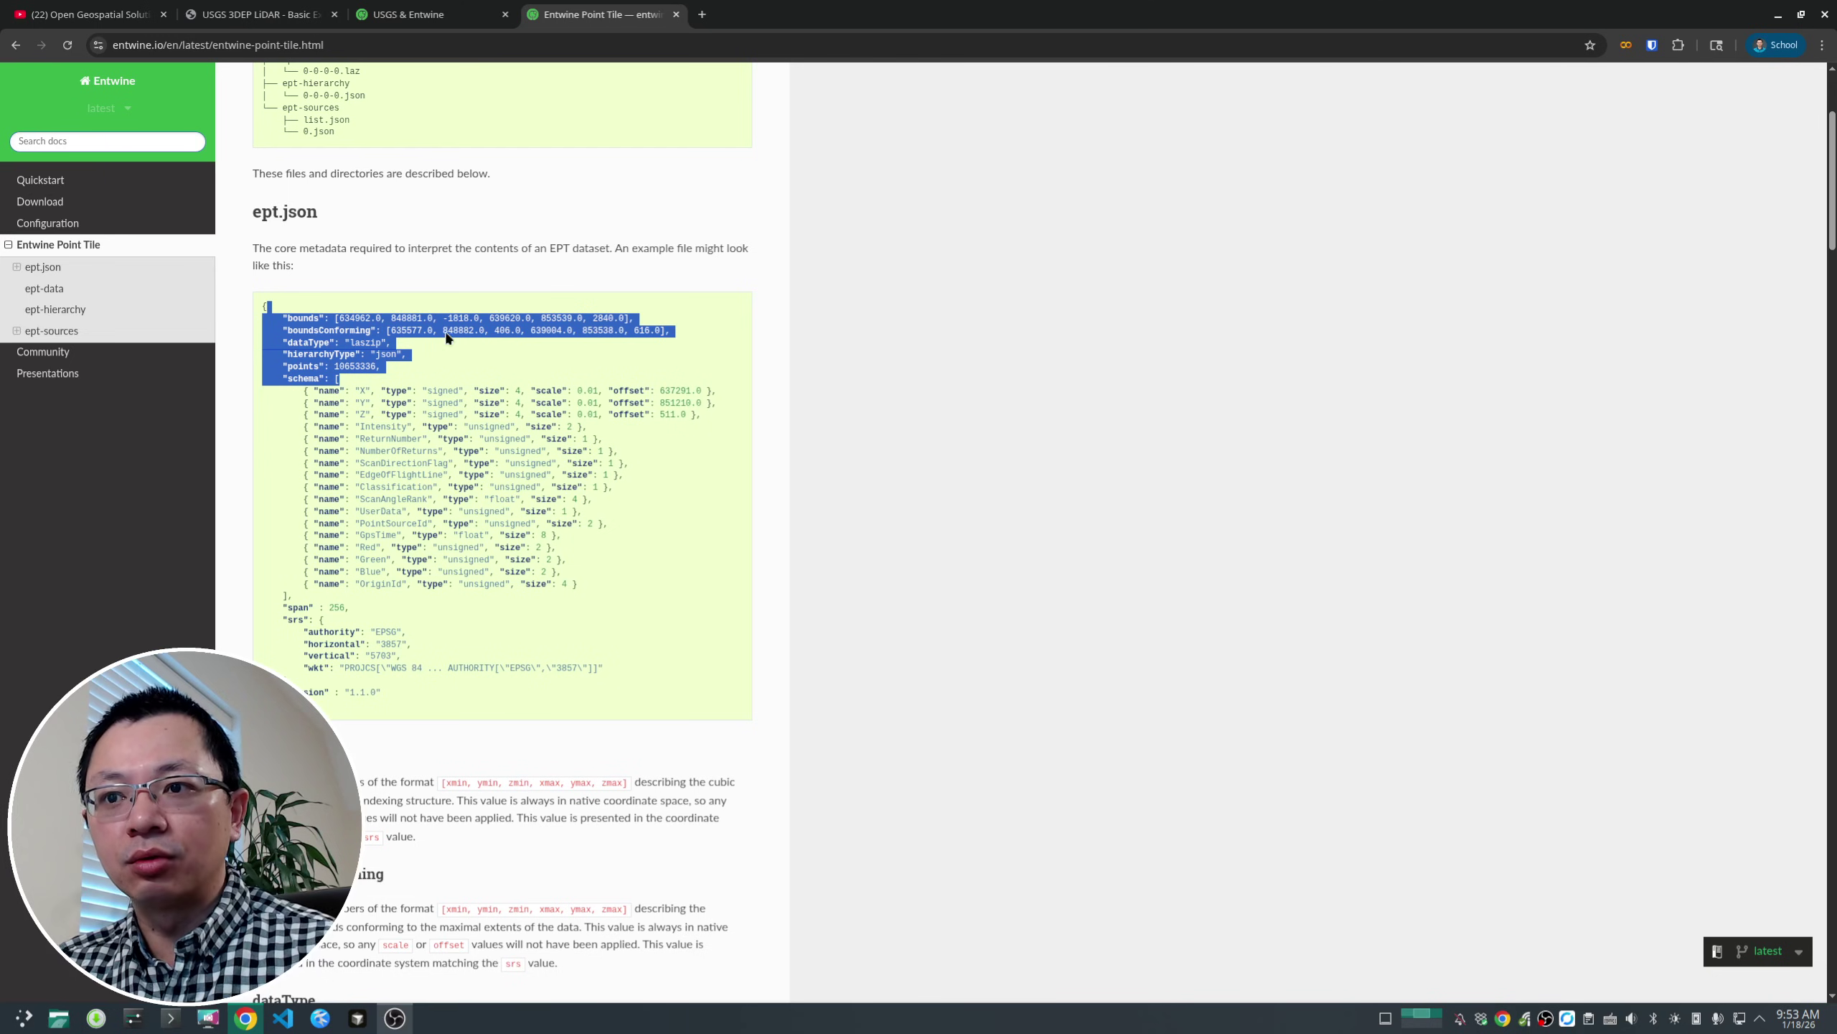
- Return to the USGS & Entwine page and review its dataset table and the total point and resource counts
left_click(434, 13)
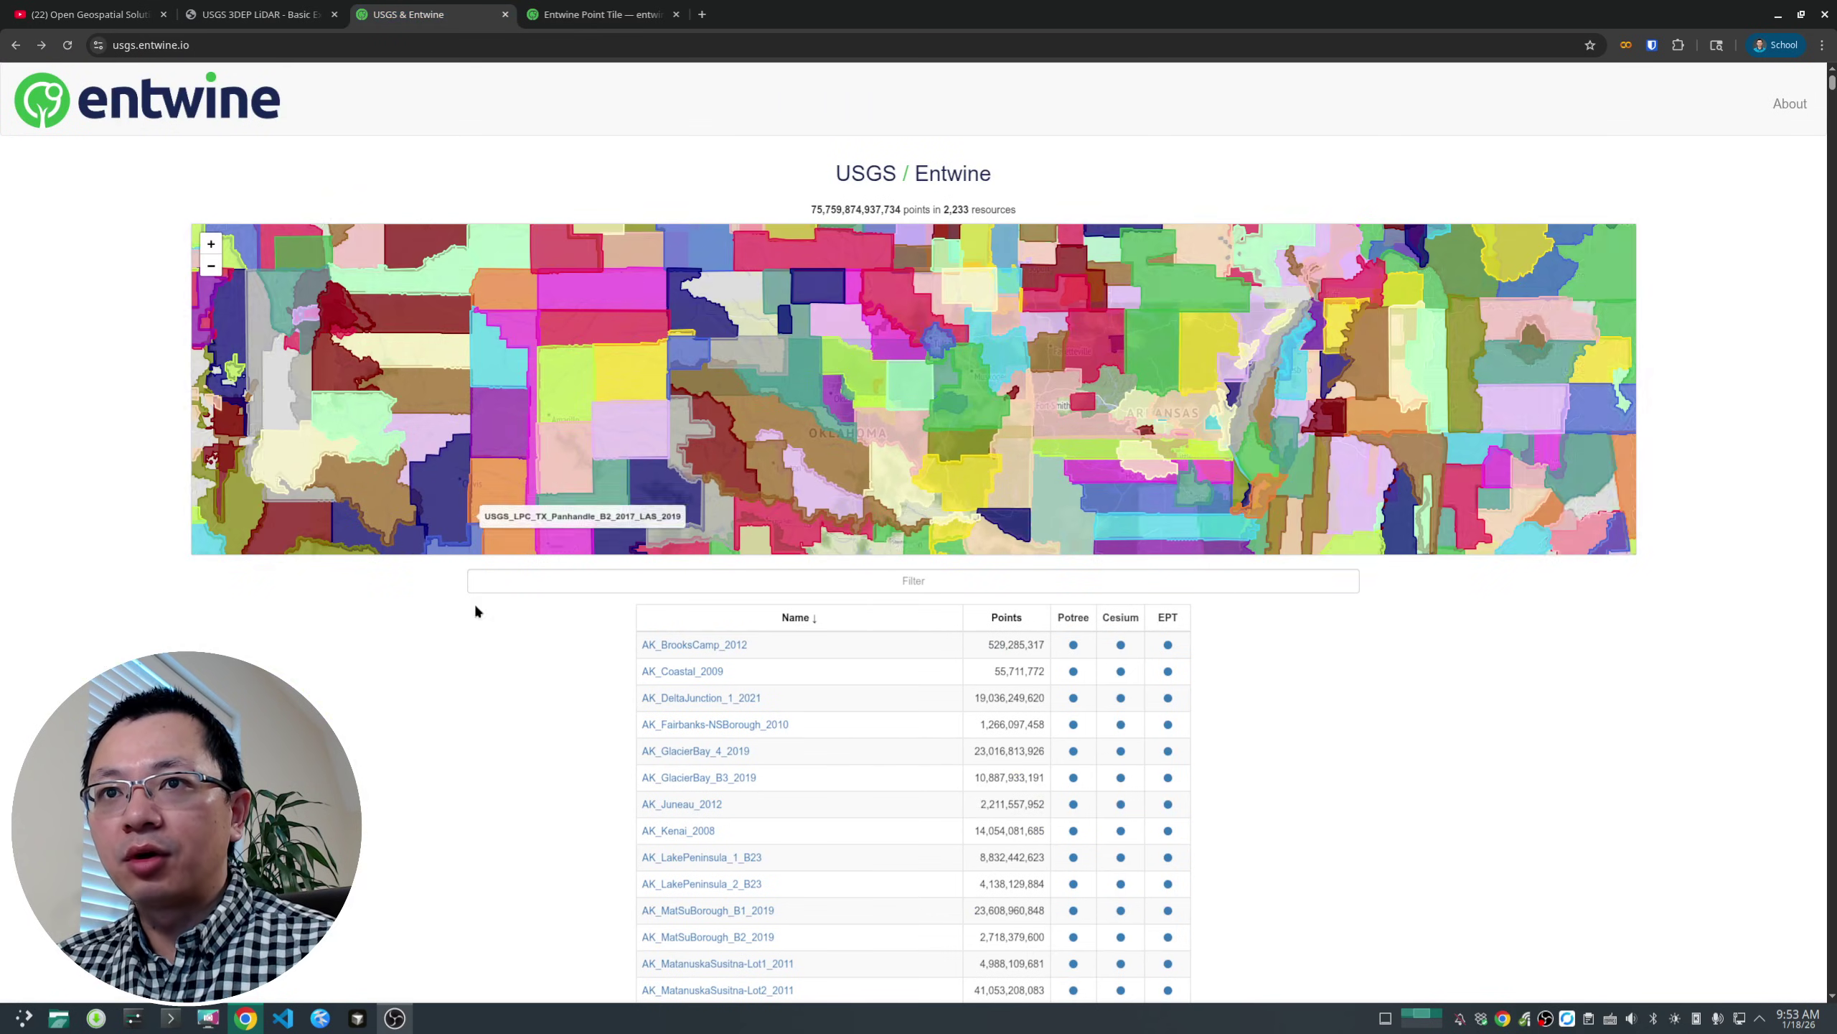
scroll(372, 730, "down", 2)
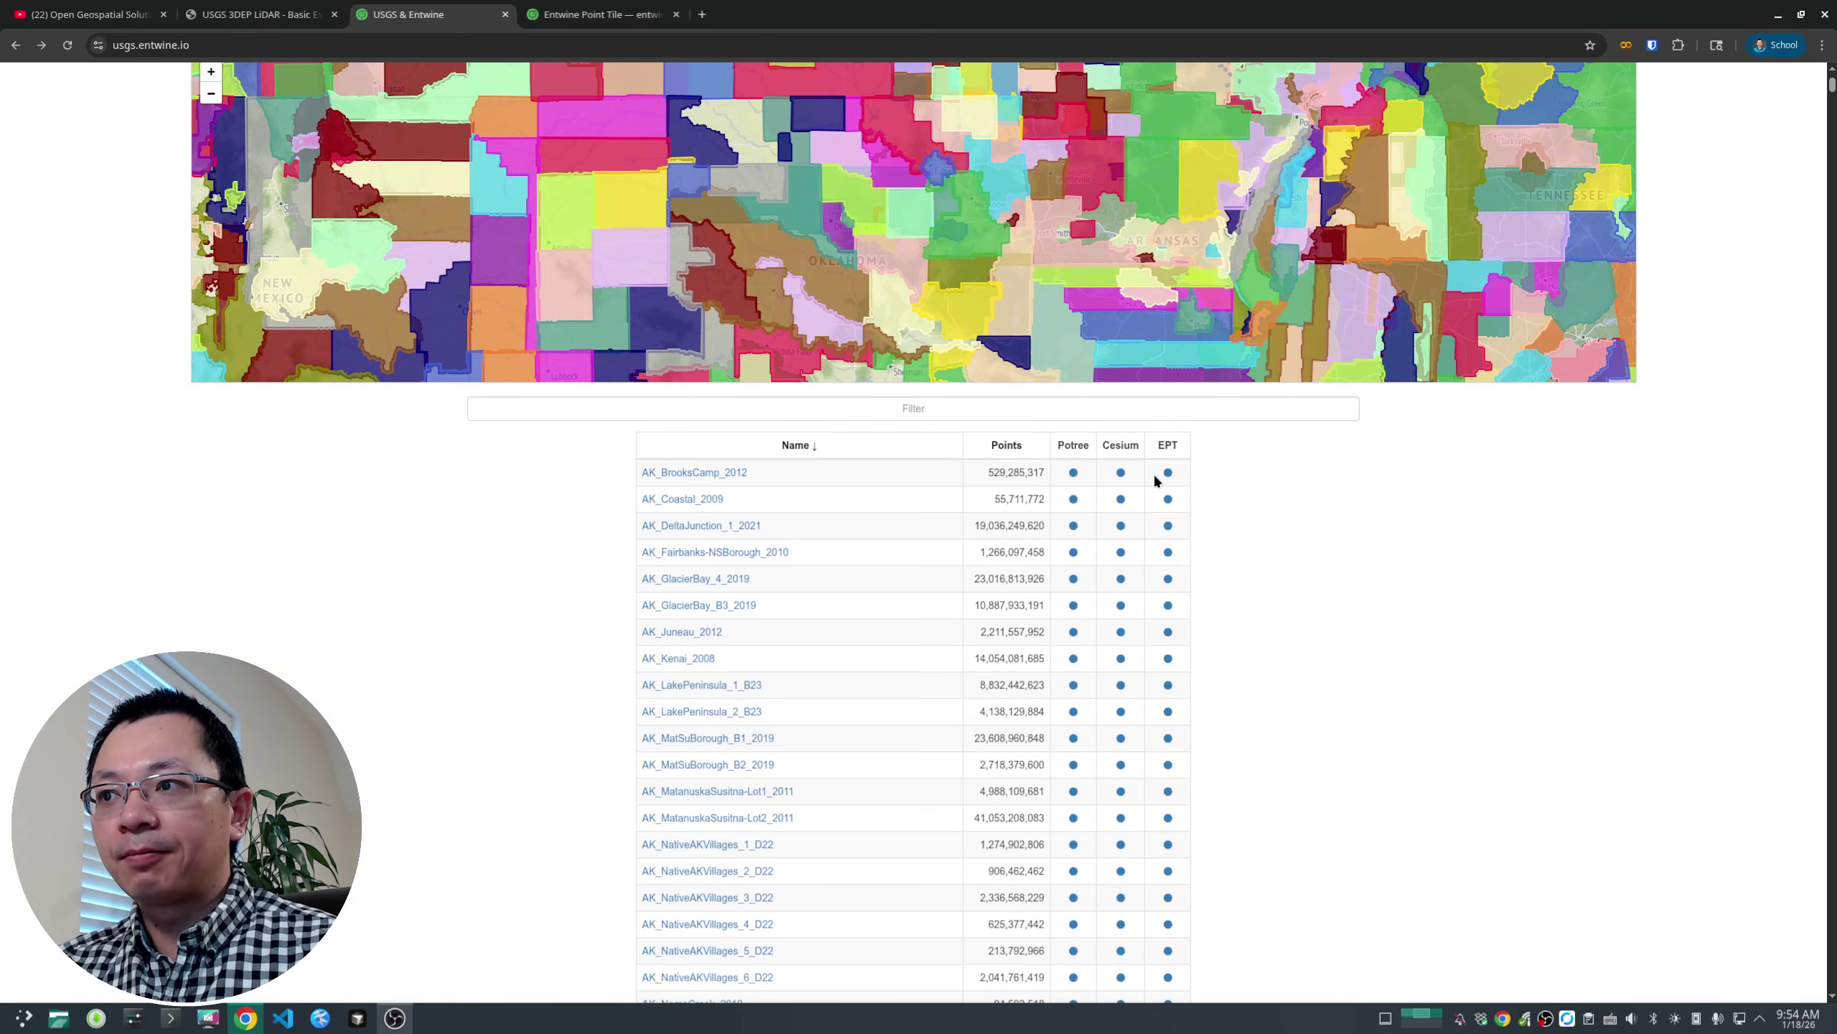
scroll(974, 656, "down", 2)
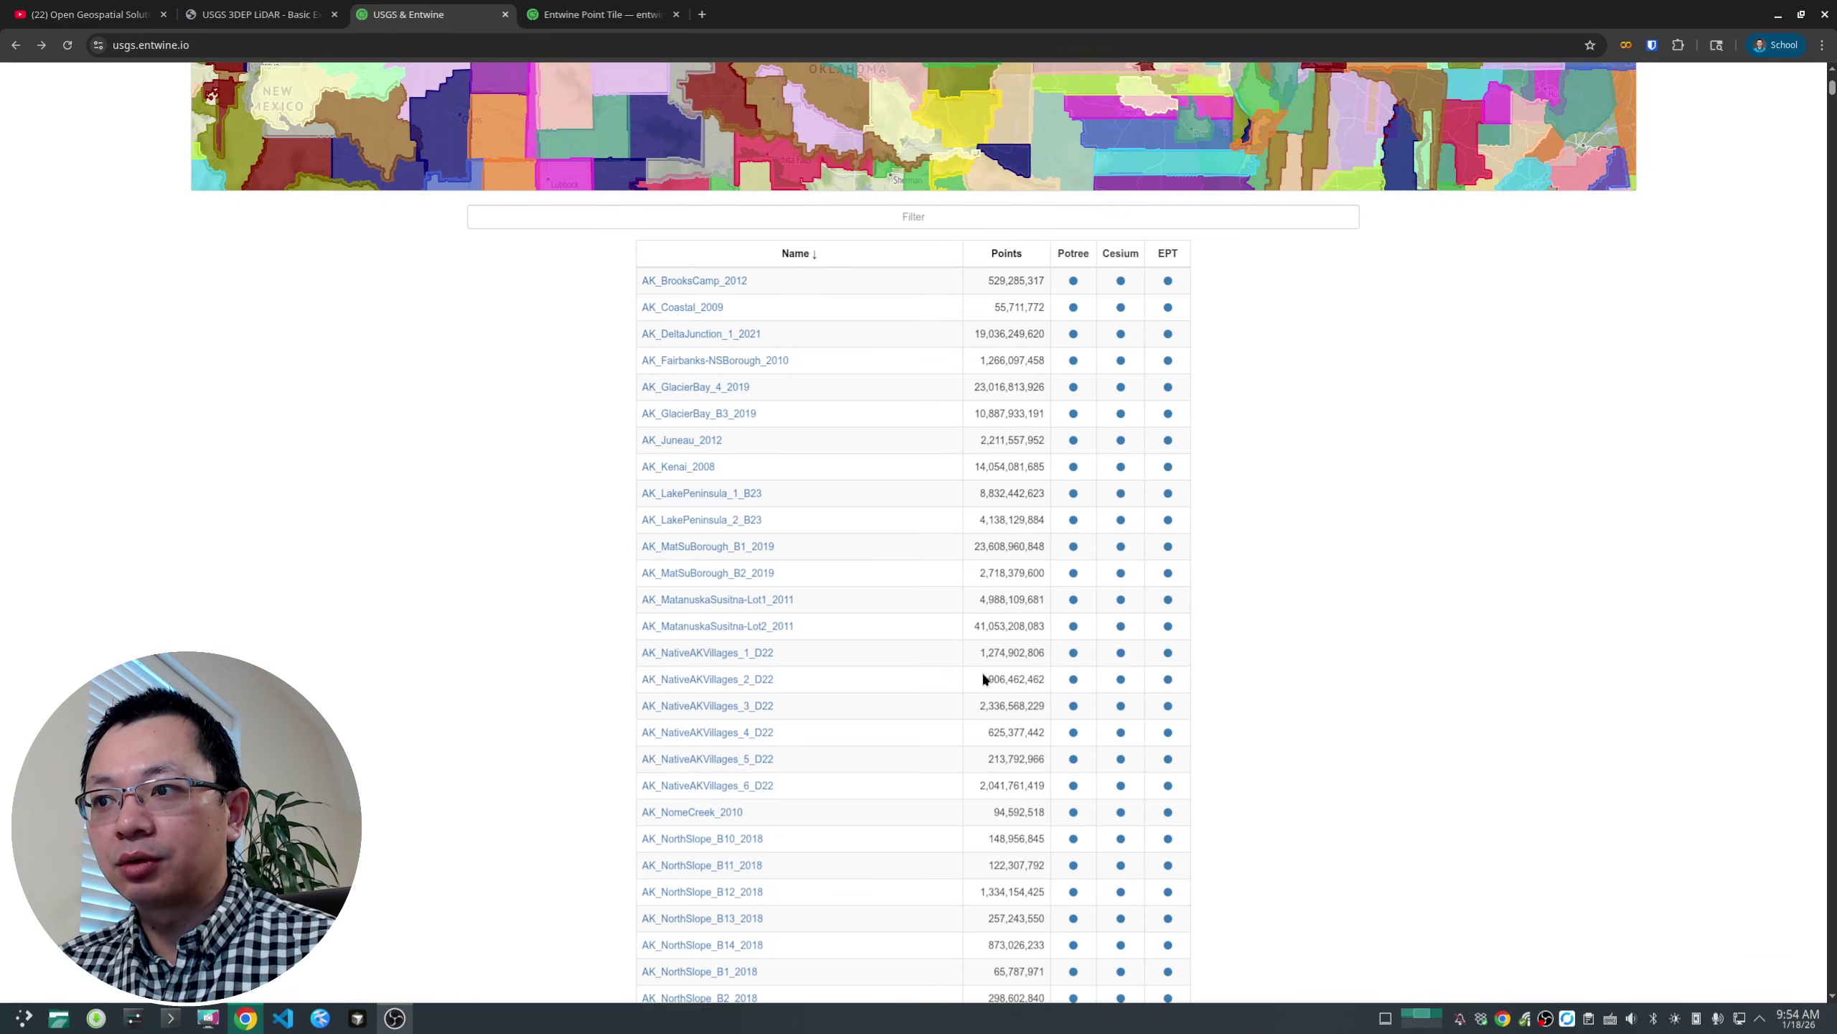
scroll(974, 656, "up", 5)
left_click_drag(804, 209, 1022, 209)
left_click(998, 208)
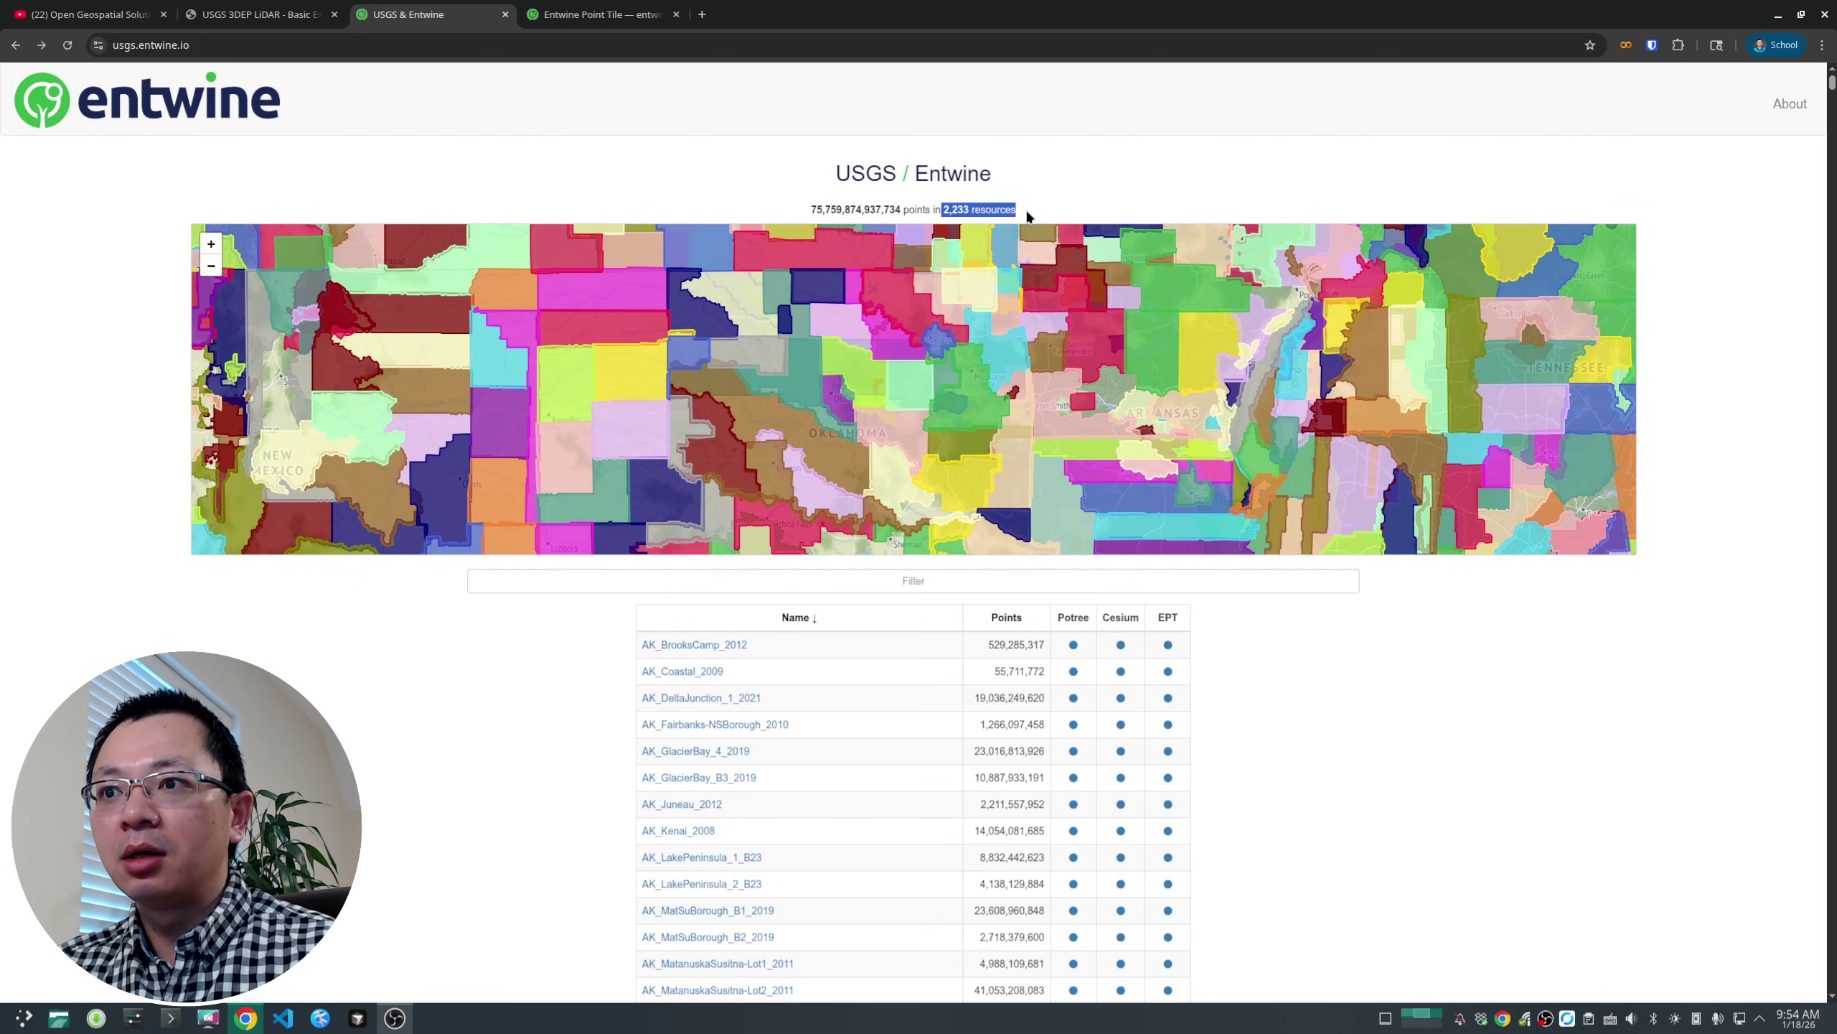
left_click_drag(811, 209, 825, 209)
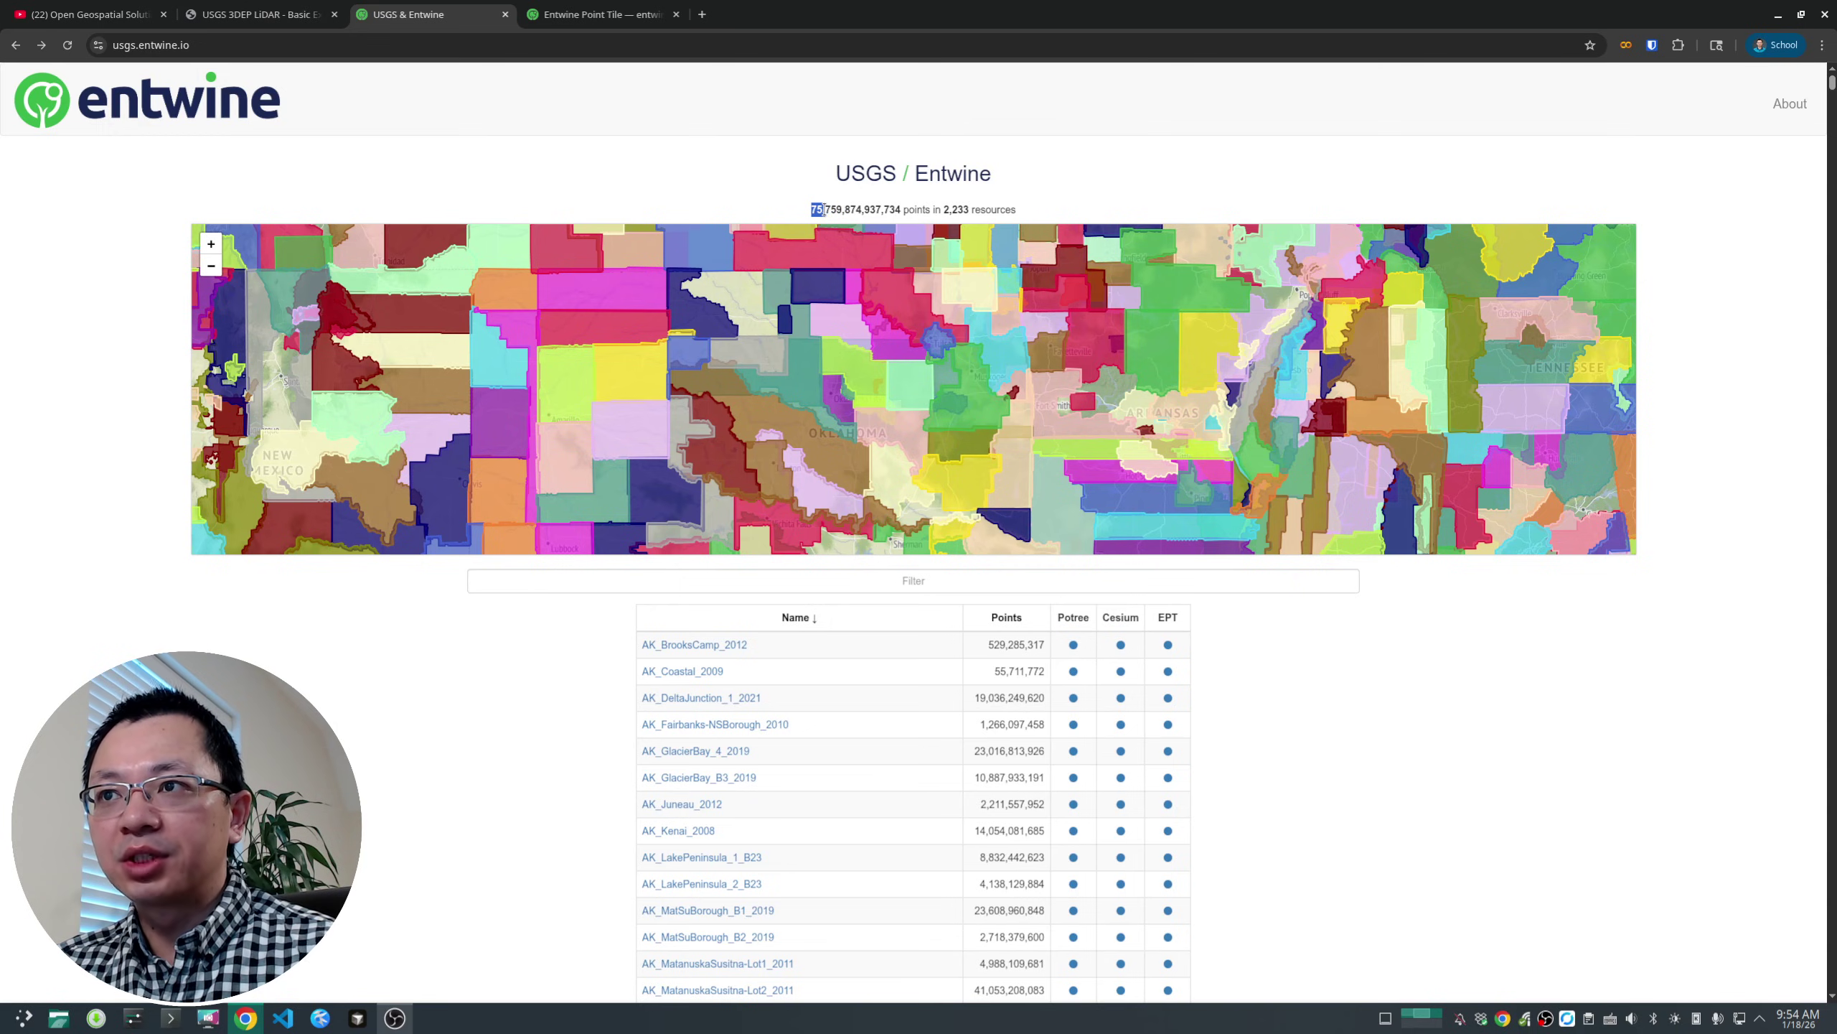
- Open the EPT metadata of AK_BrooksCamp_2012, review its bounds and schema, and return to the dataset list
scroll(595, 689, "down", 3)
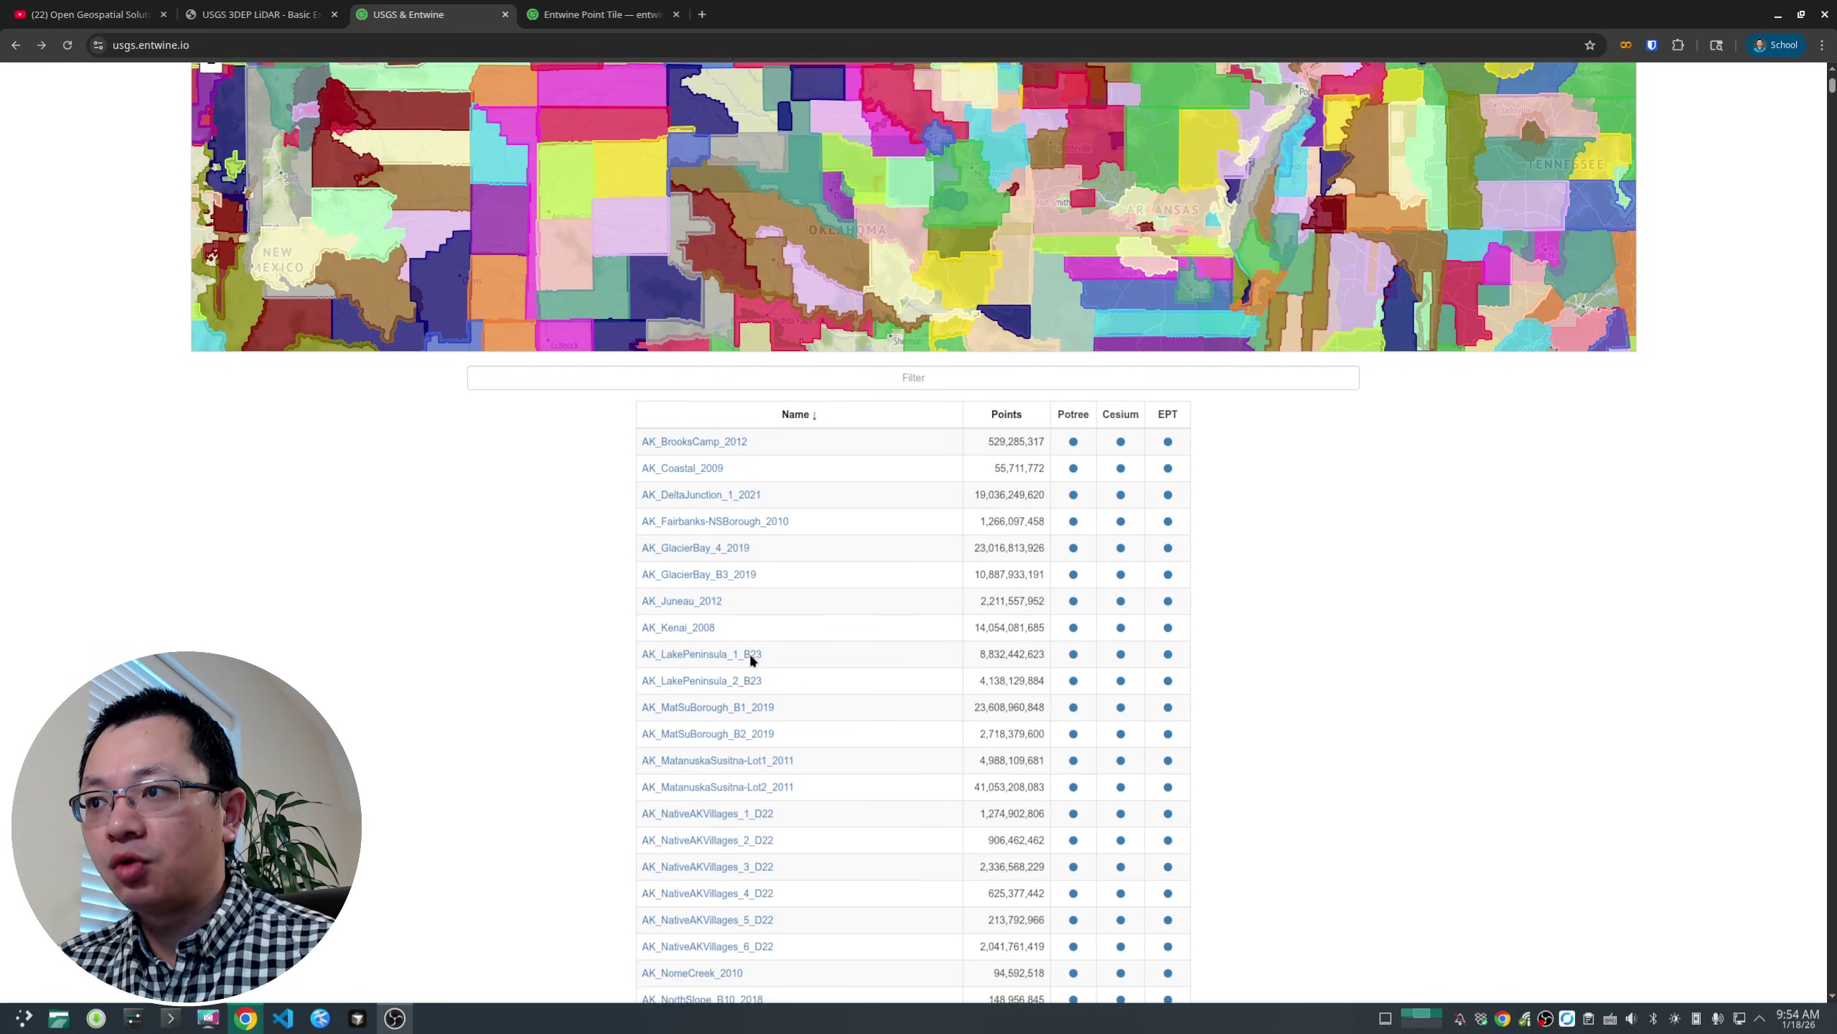
left_click(1168, 440)
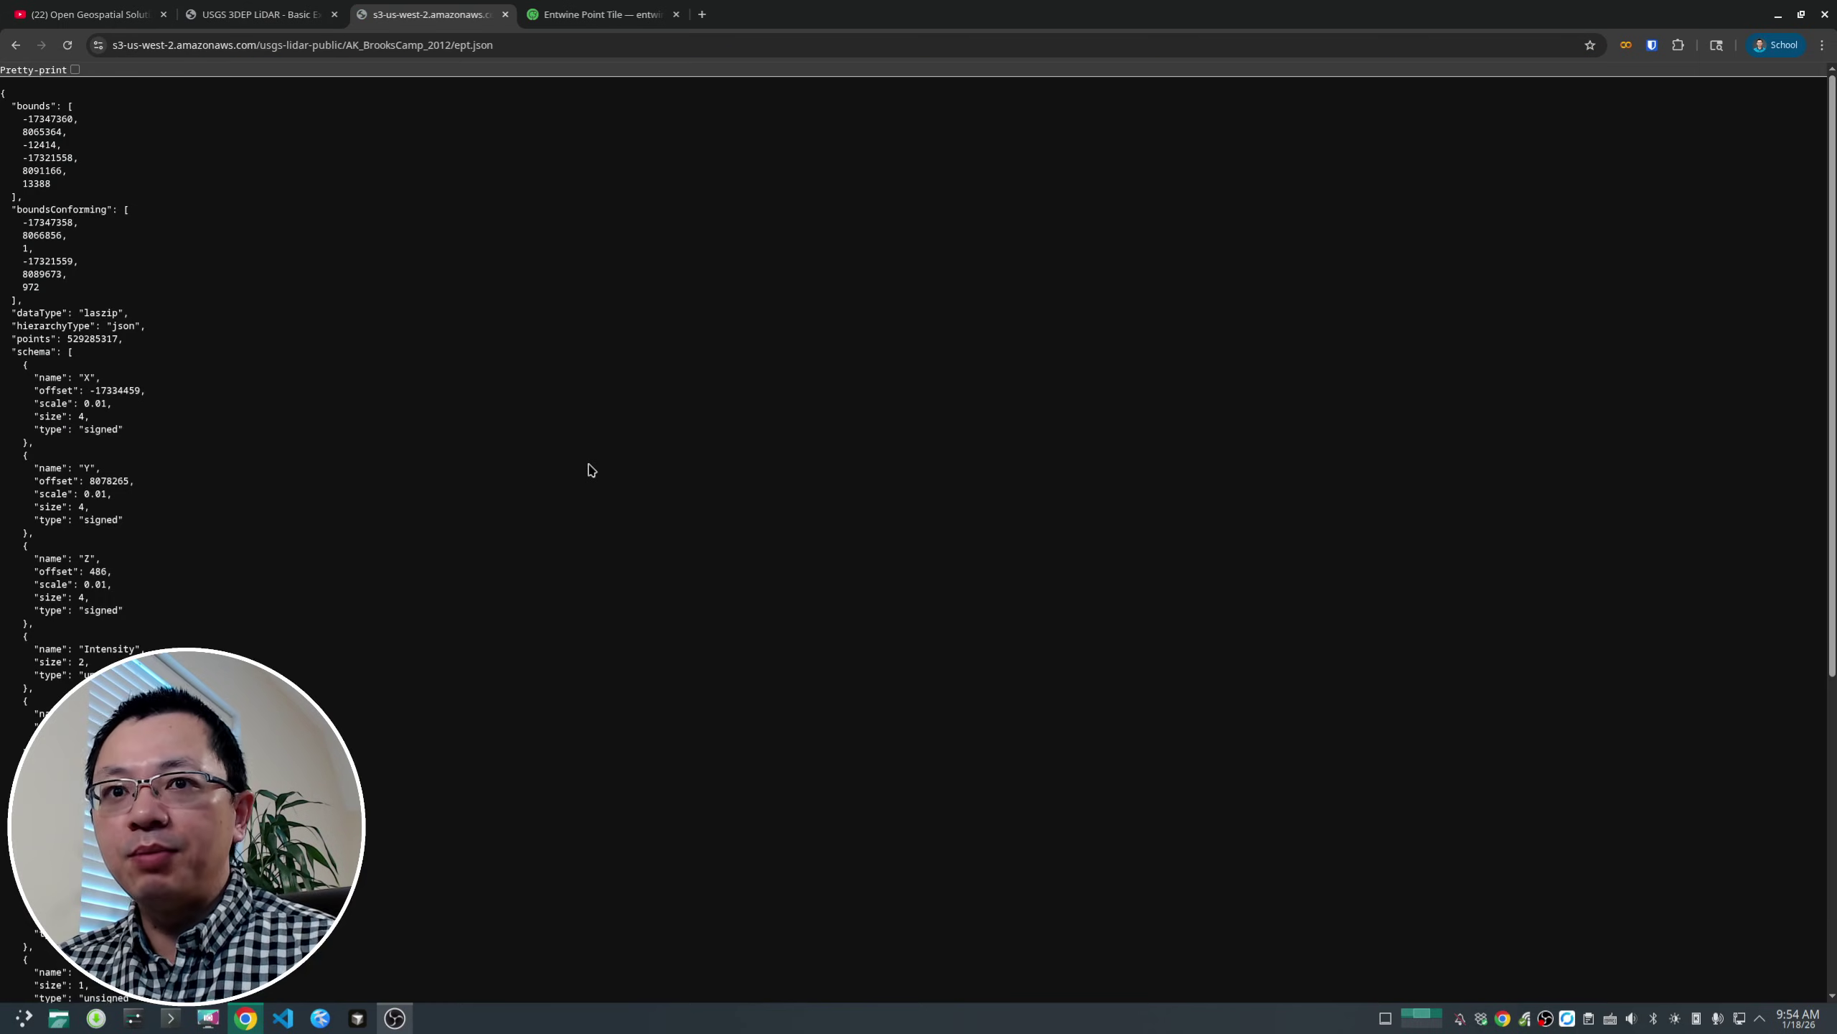
scroll(550, 467, "down", 5)
scroll(62, 254, "up", 10)
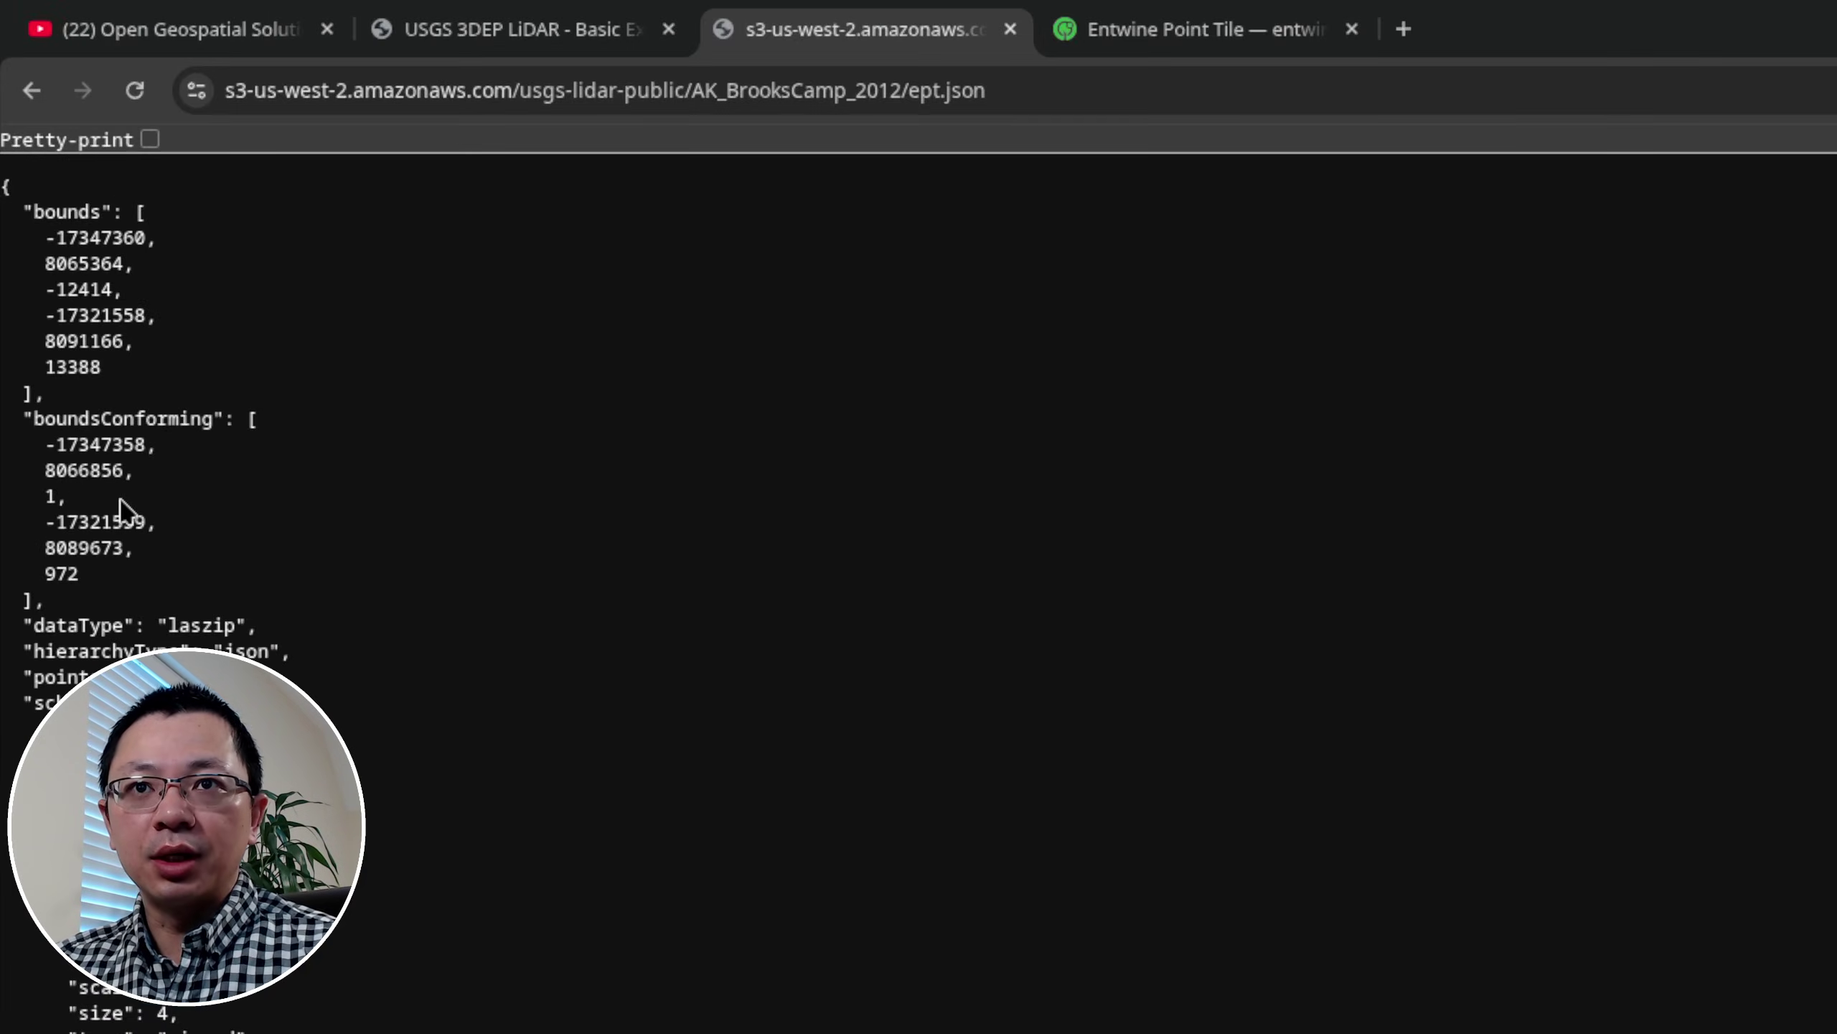
scroll(181, 529, "down", 8)
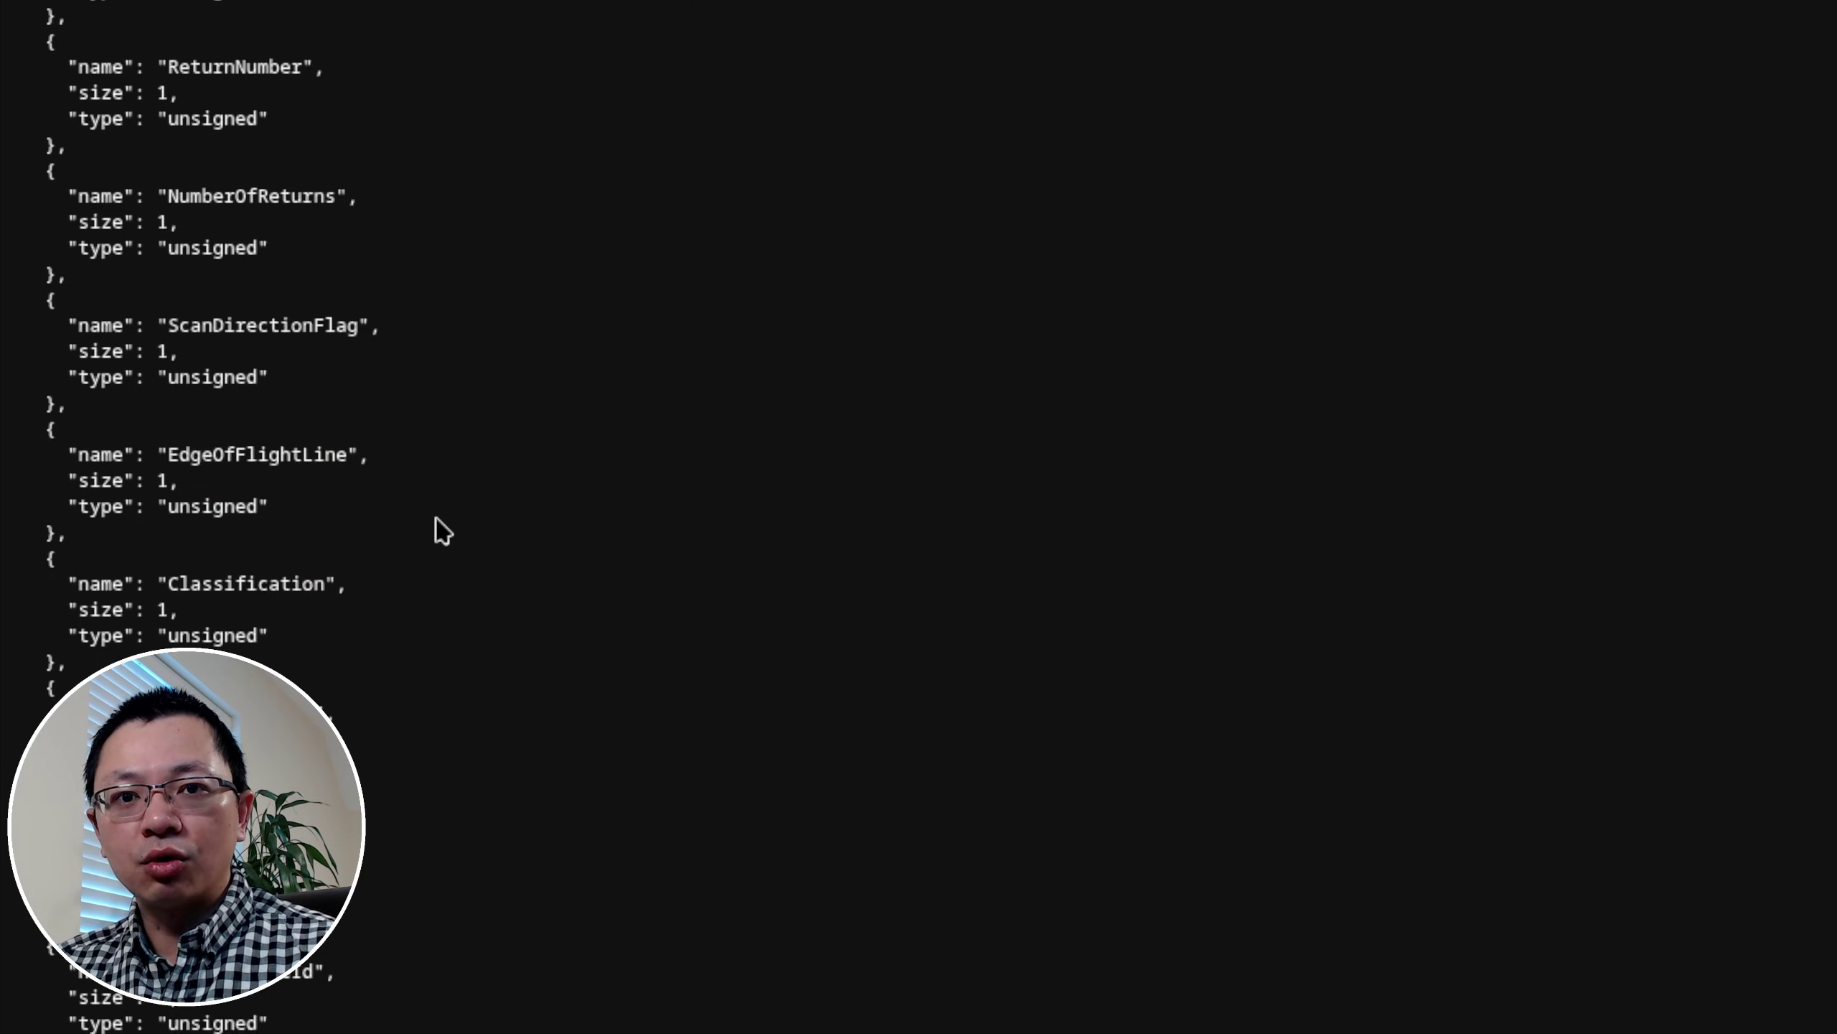
left_click_drag(145, 823, 1127, 872)
left_click(1013, 873)
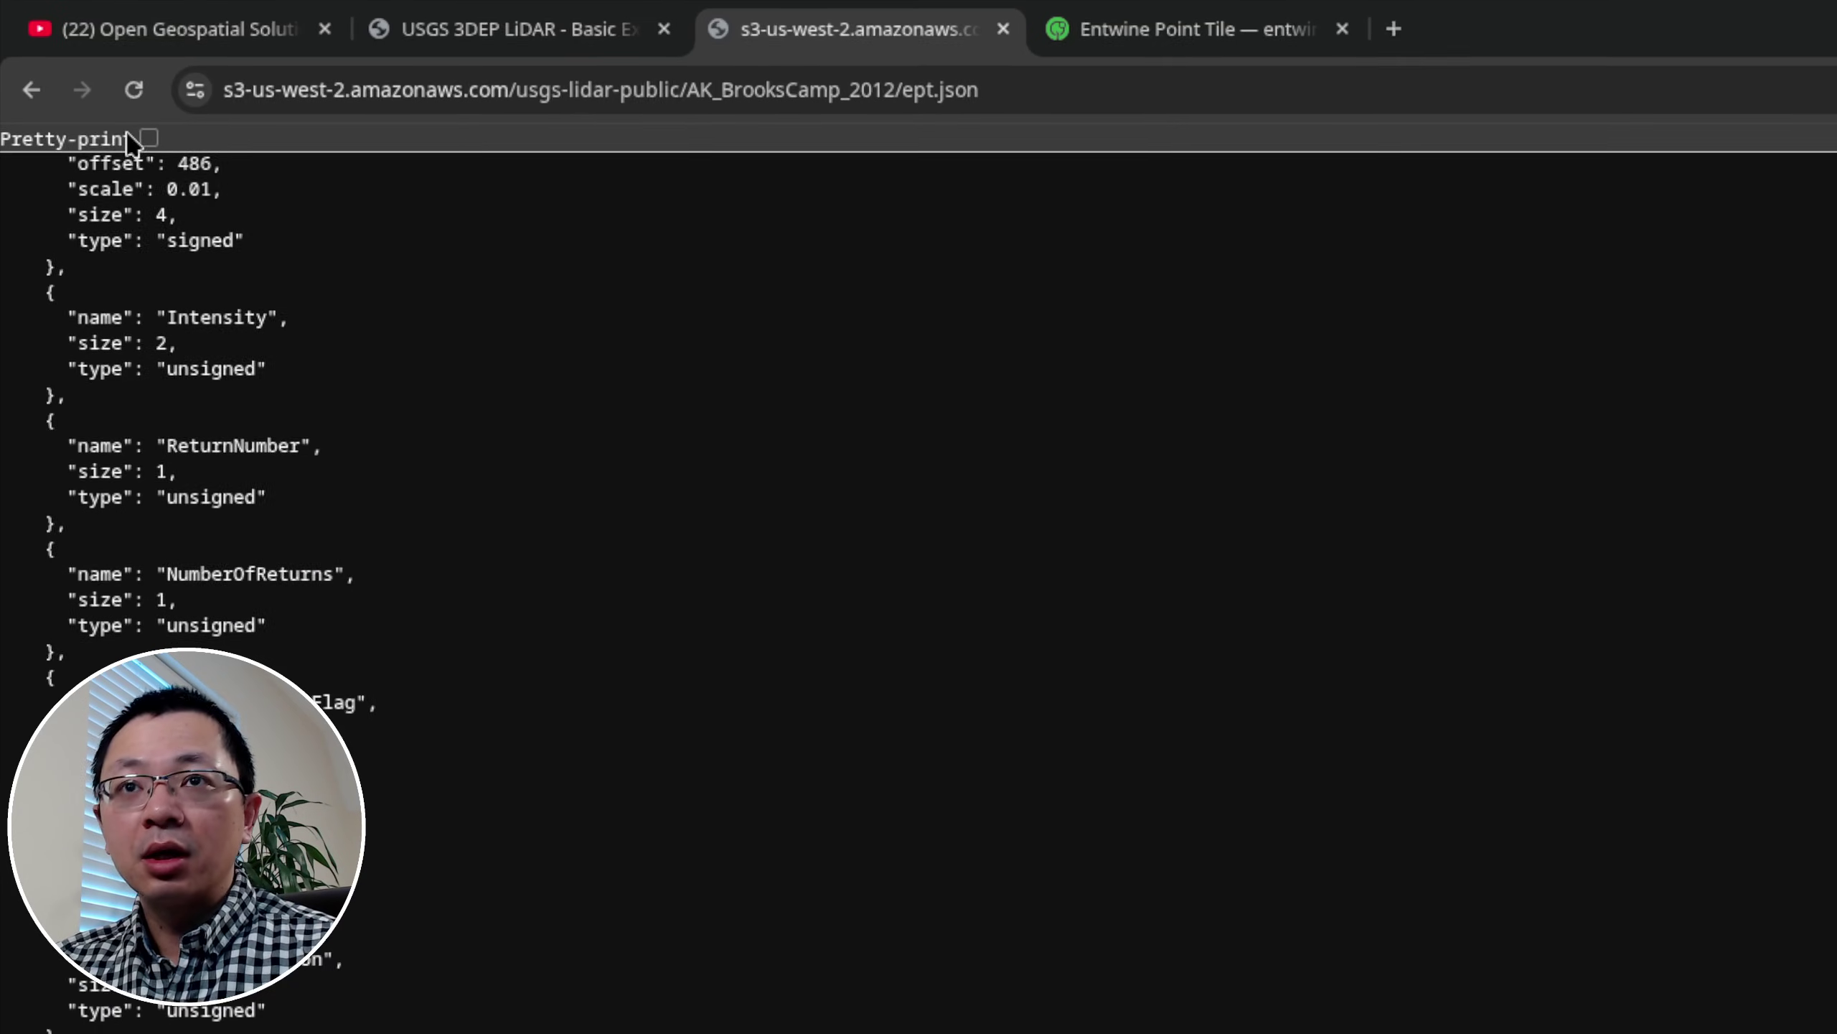
left_click(14, 45)
scroll(32, 484, "up", 3)
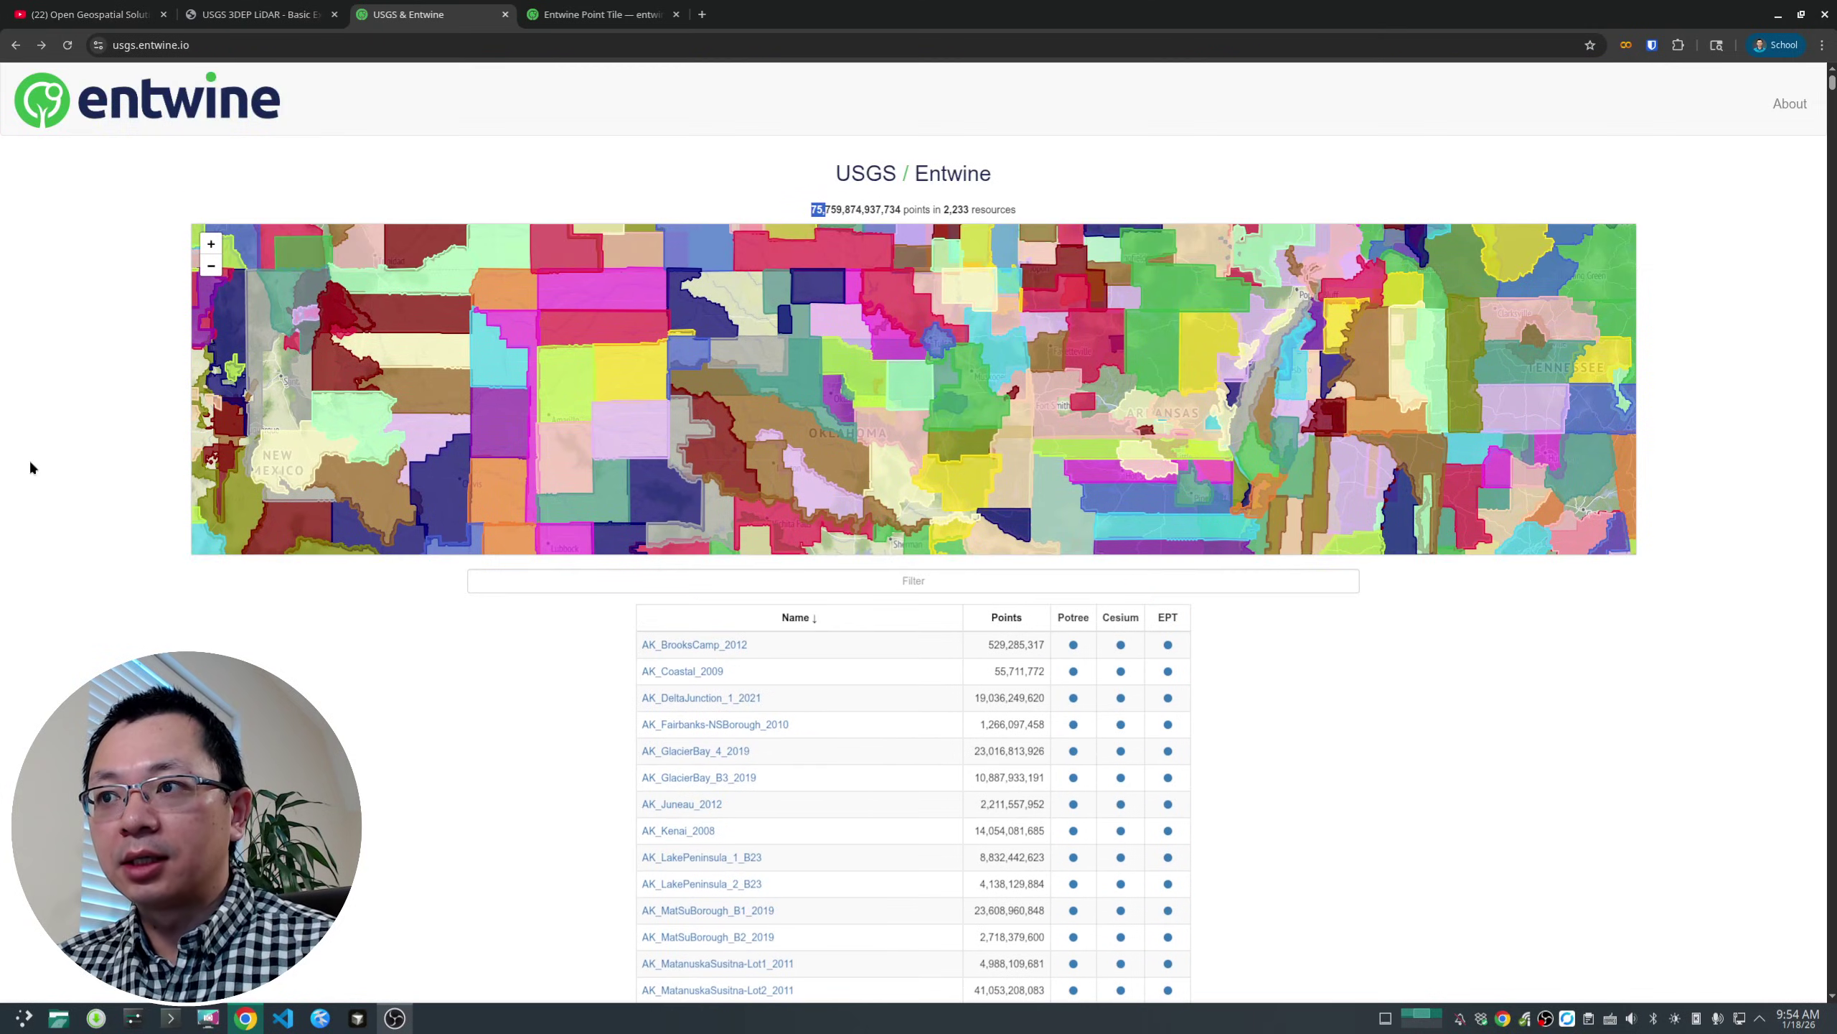
- Return to the USGS 3DEP LiDAR viewer and frame the map on central Chicago and its lakefront
left_click(261, 14)
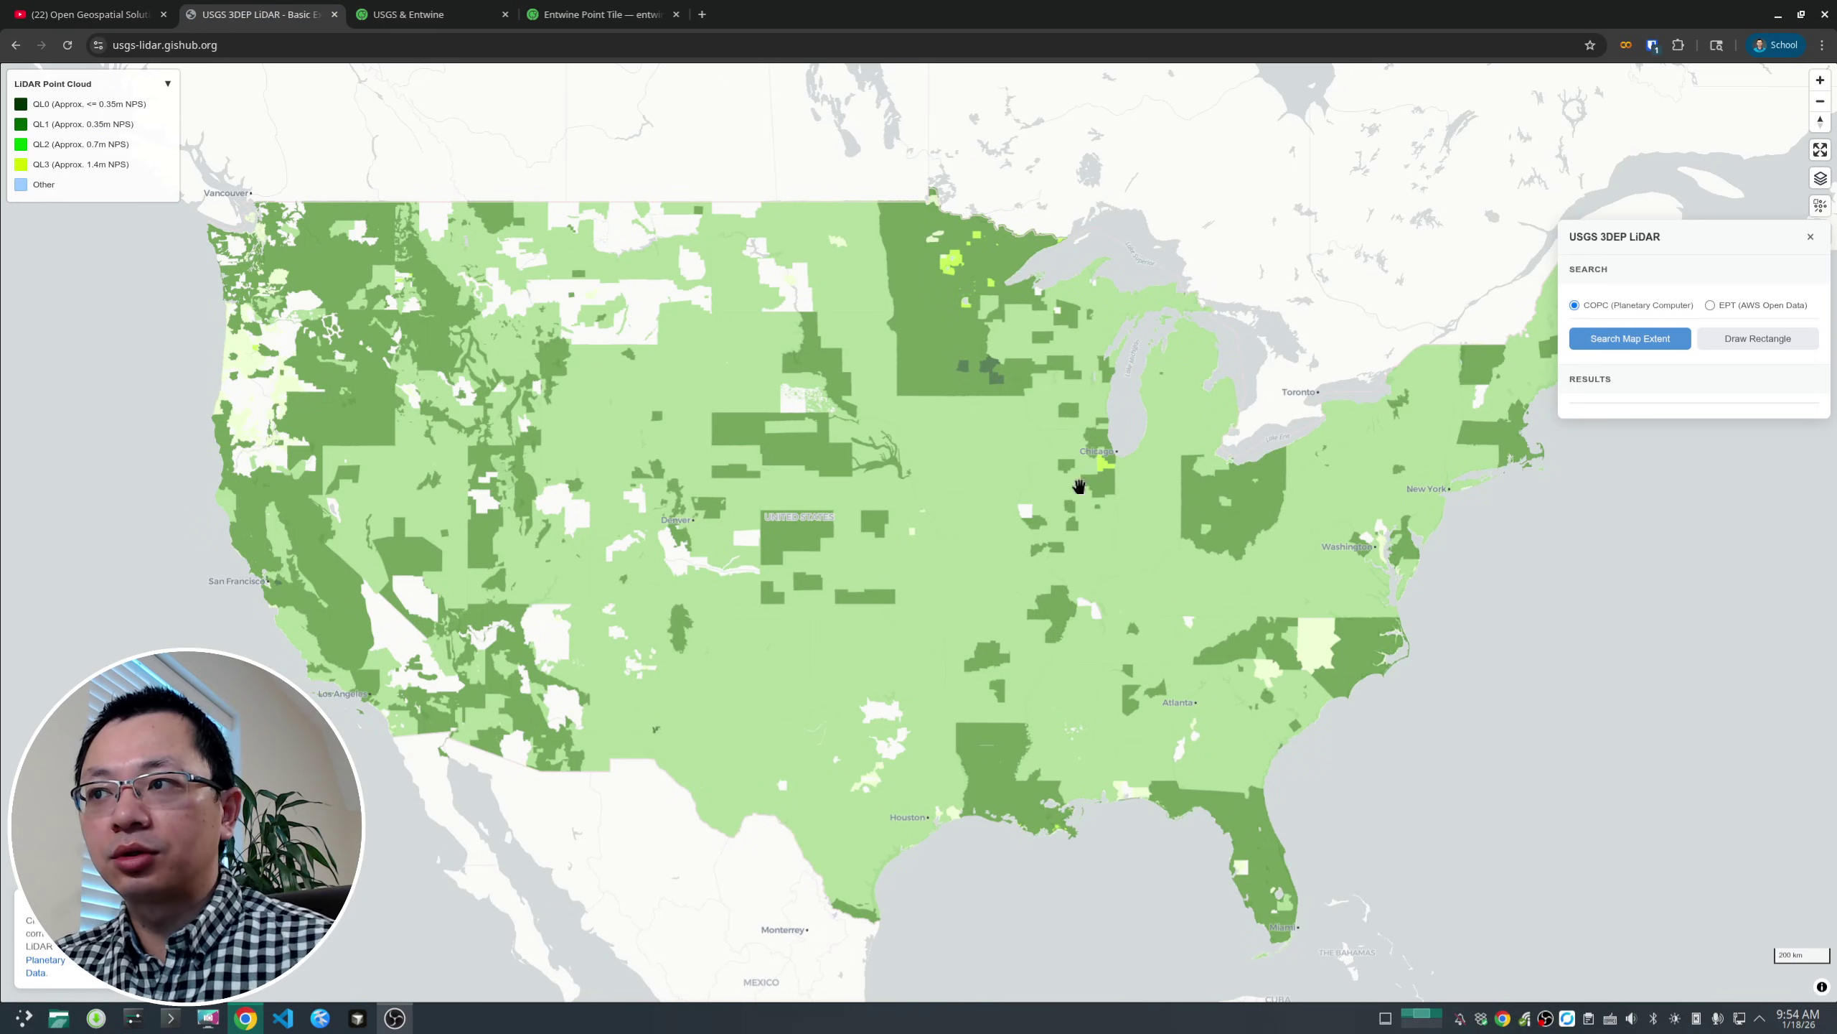
scroll(1109, 414, "up", 5)
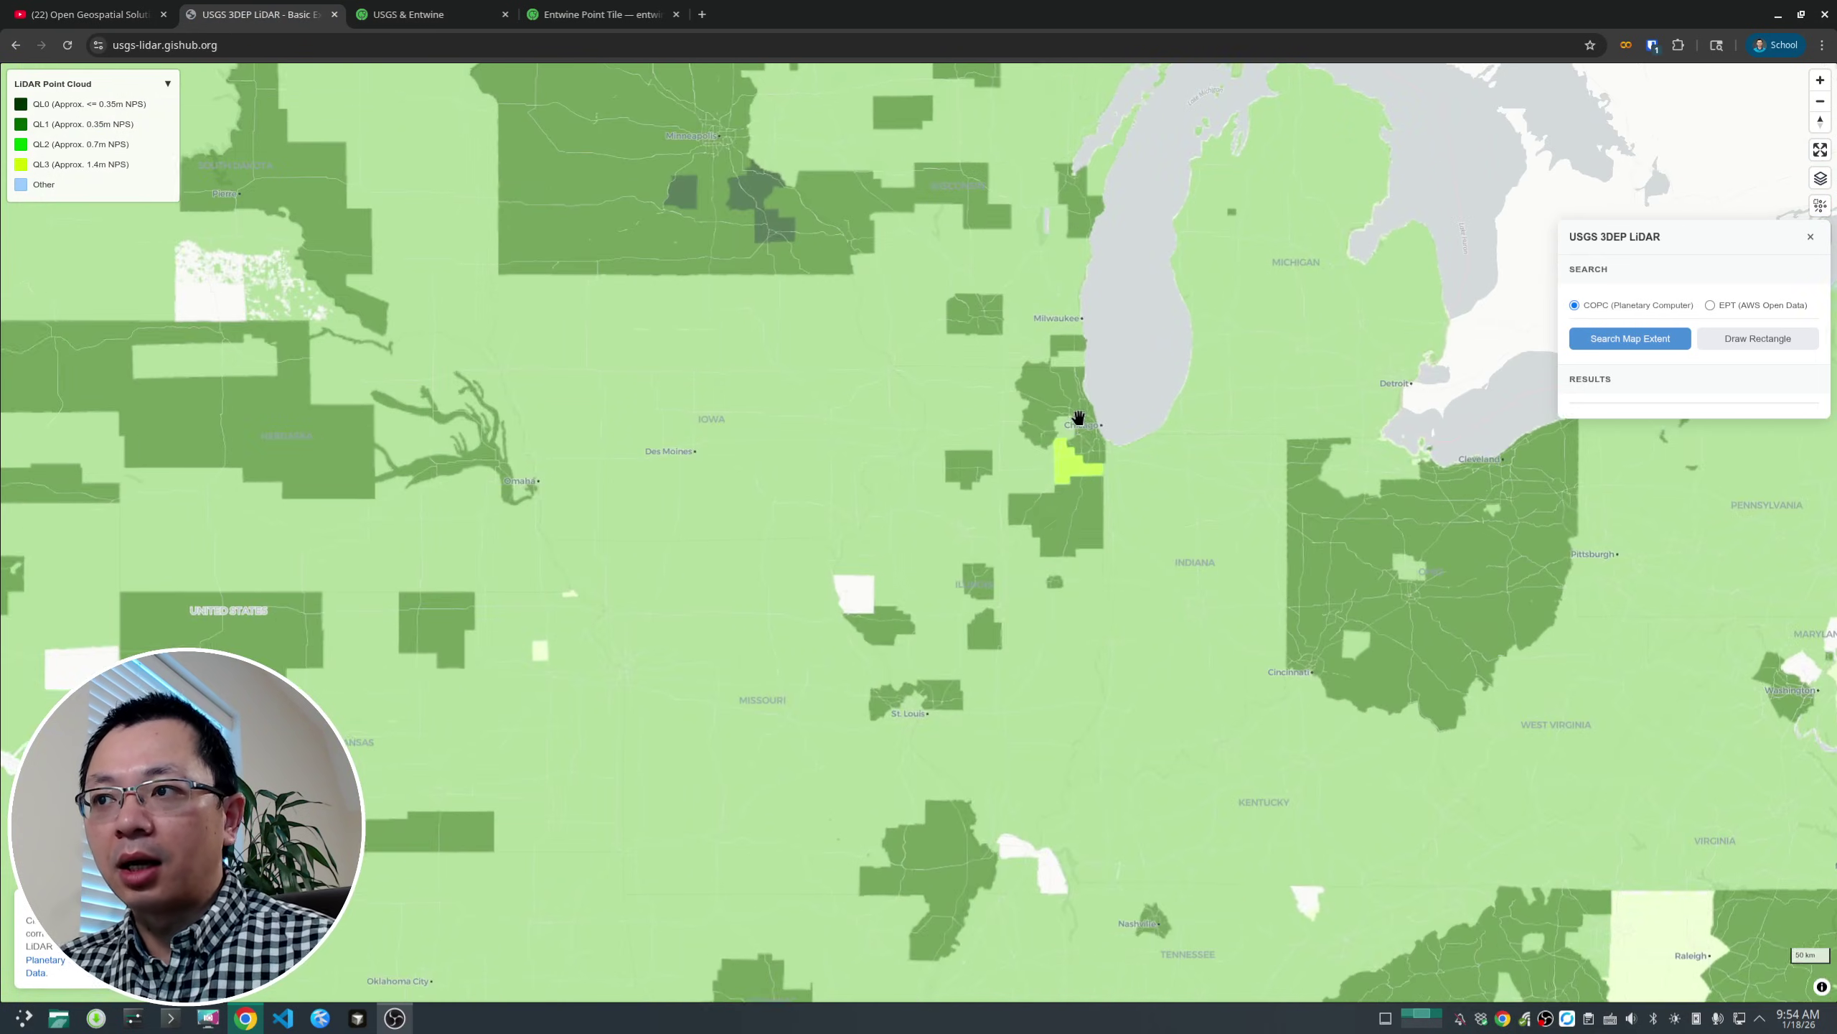
scroll(1099, 424, "up", 2)
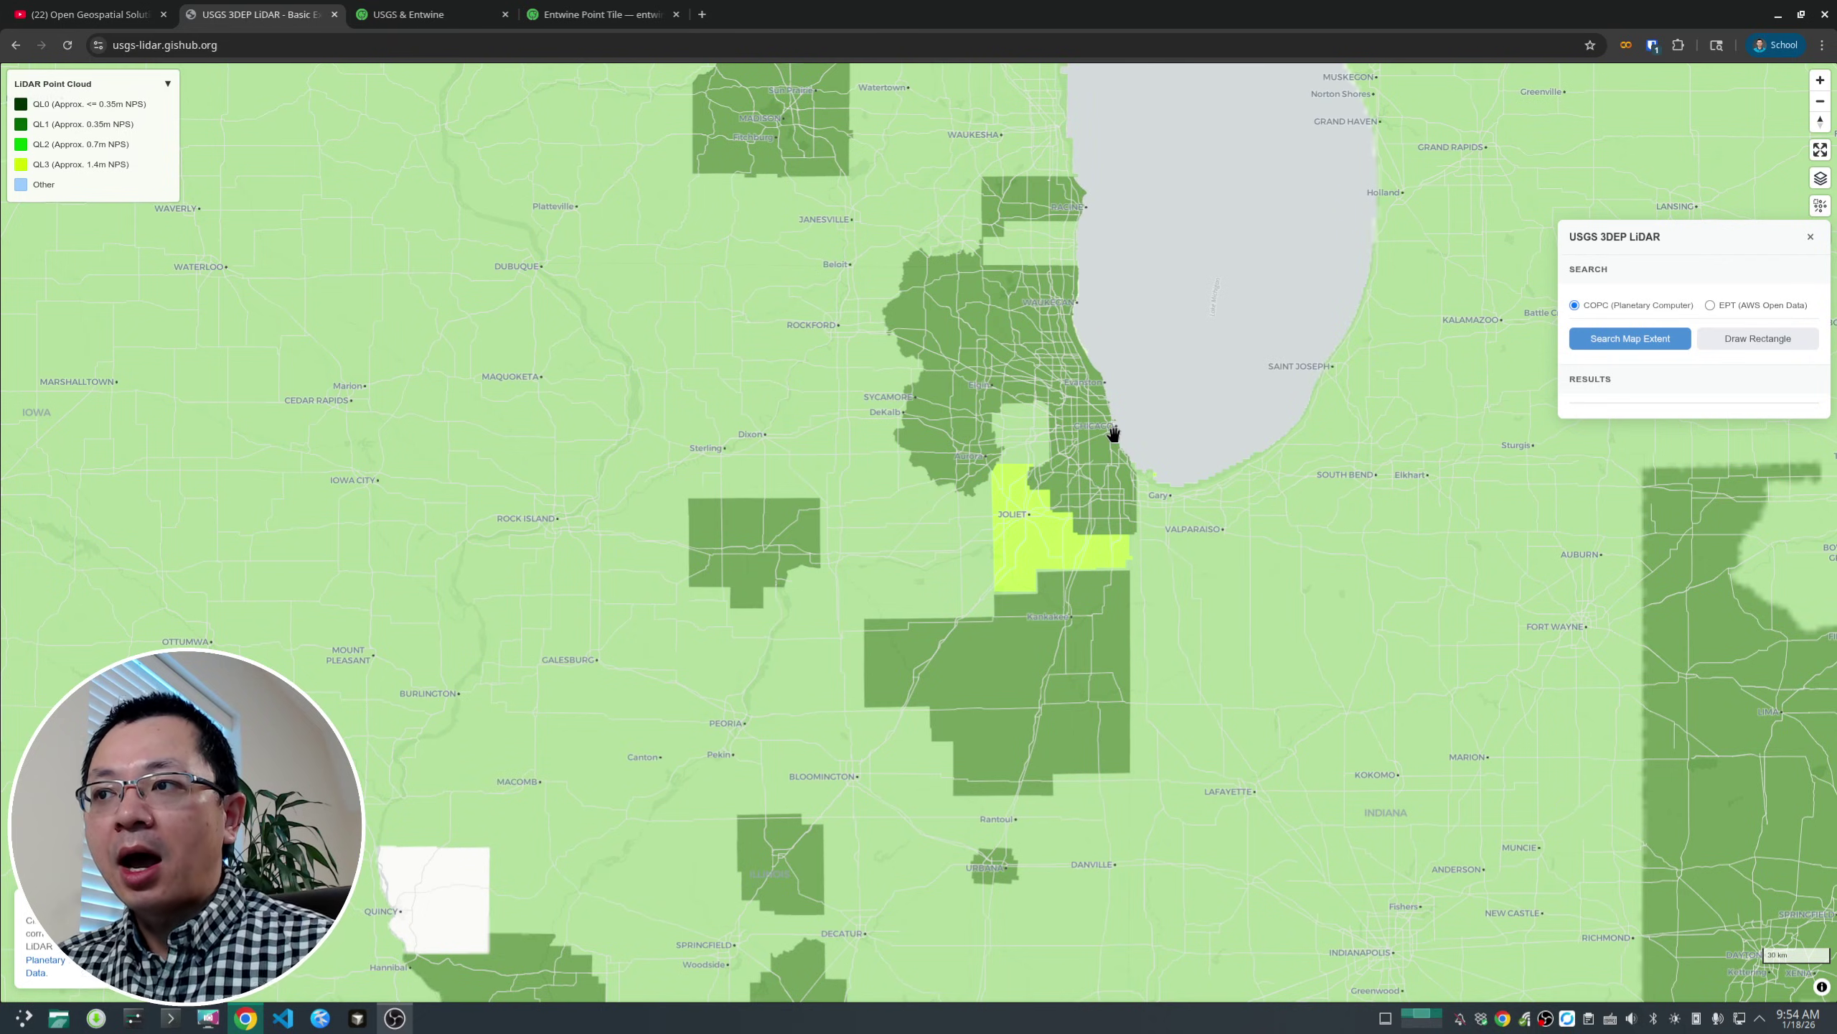
scroll(1041, 444, "down", 5)
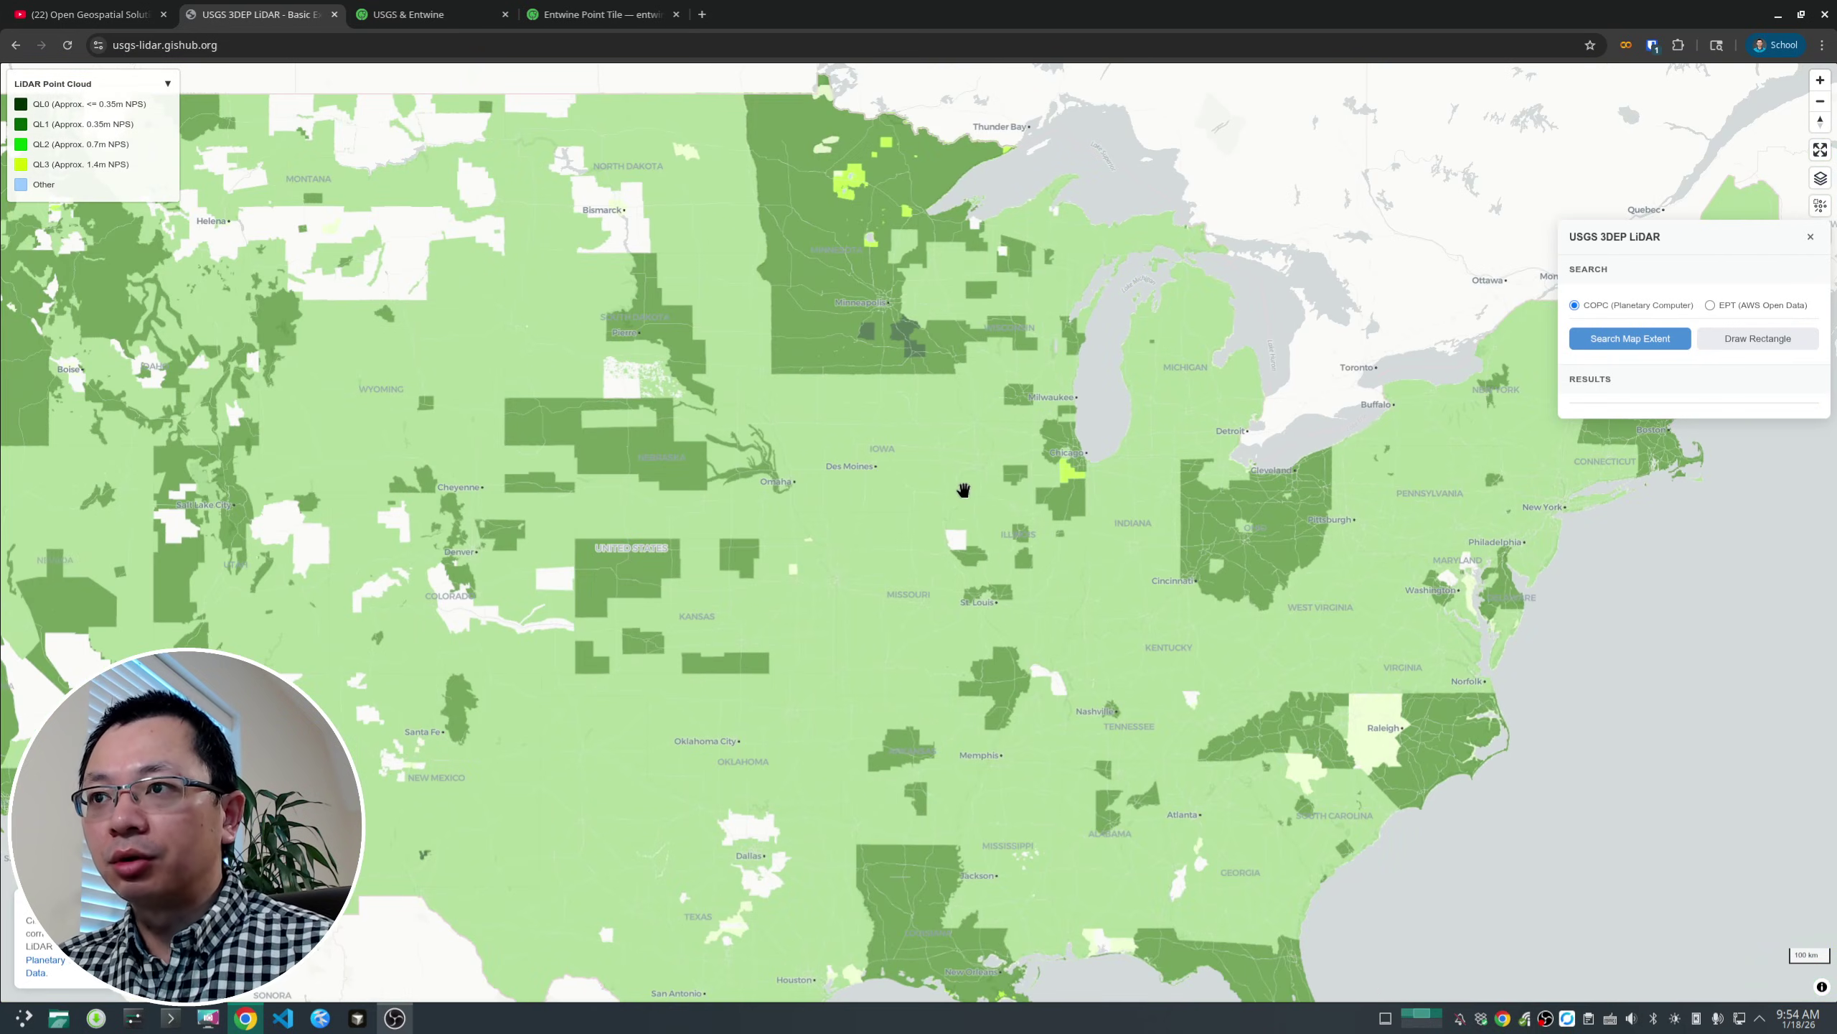
scroll(995, 486, "down", 3)
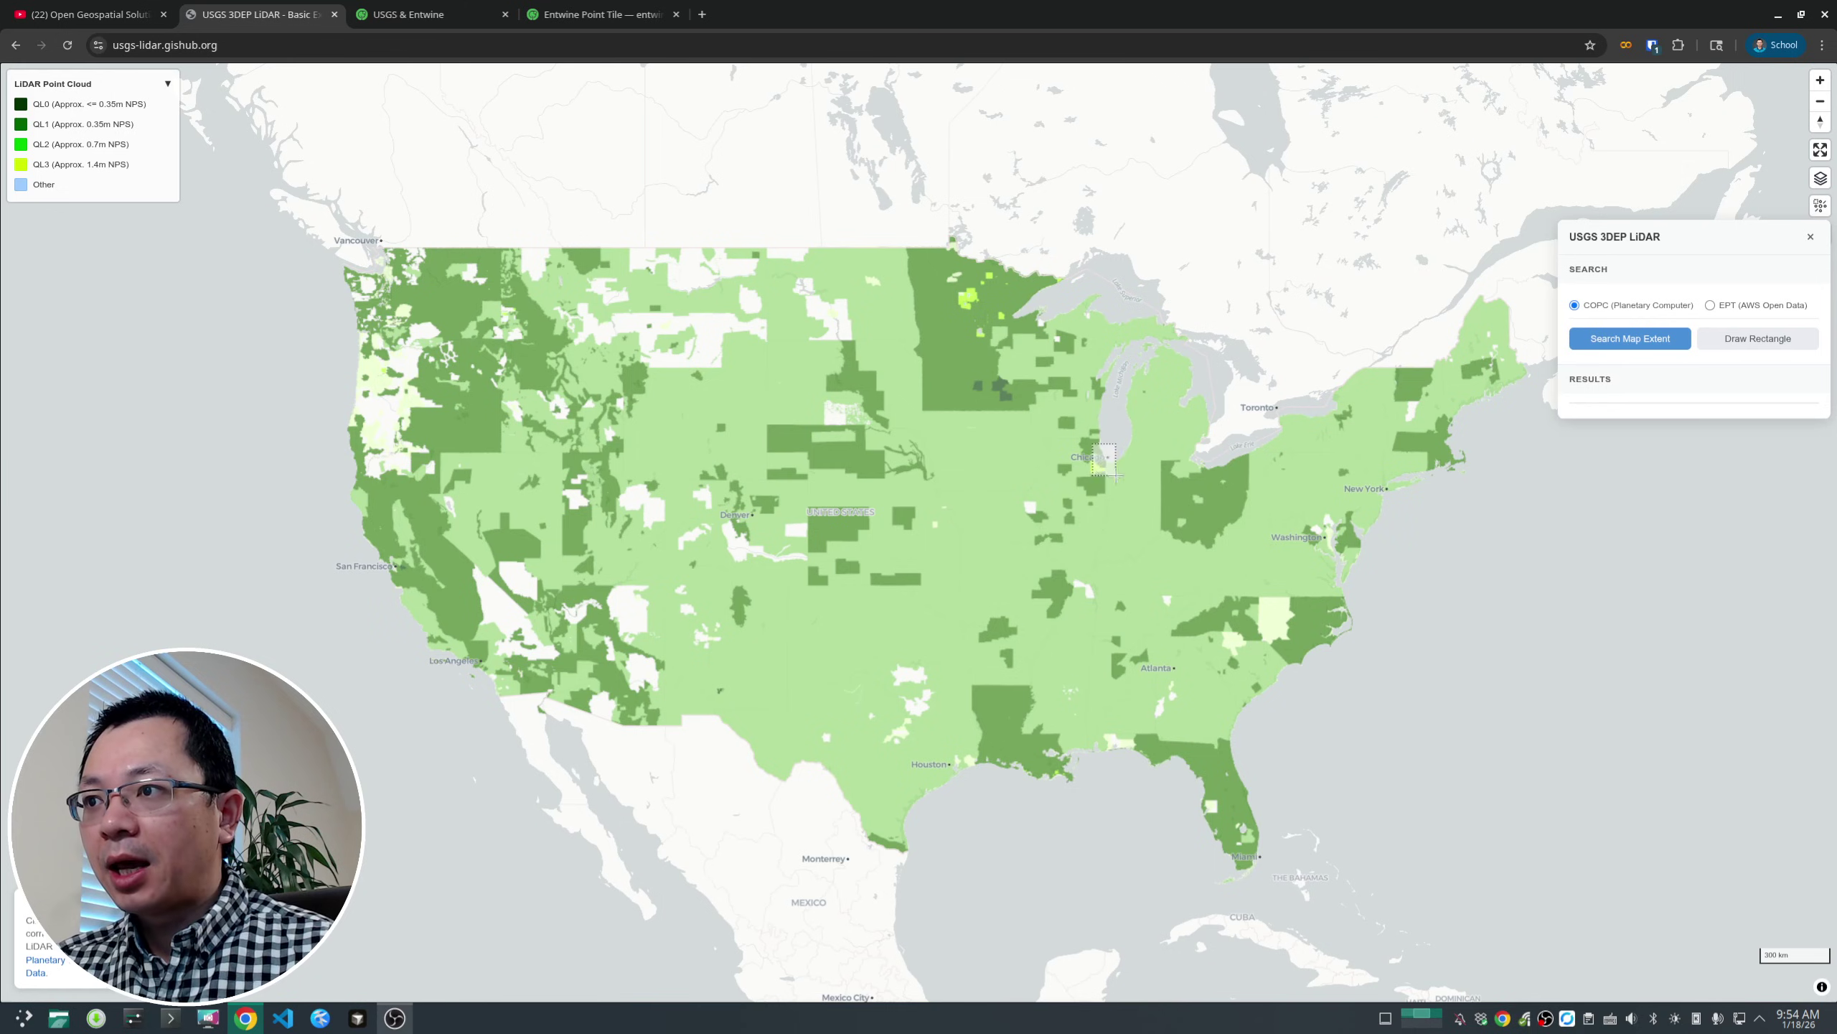
scroll(1107, 478, "up", 5)
scroll(720, 319, "up", 3)
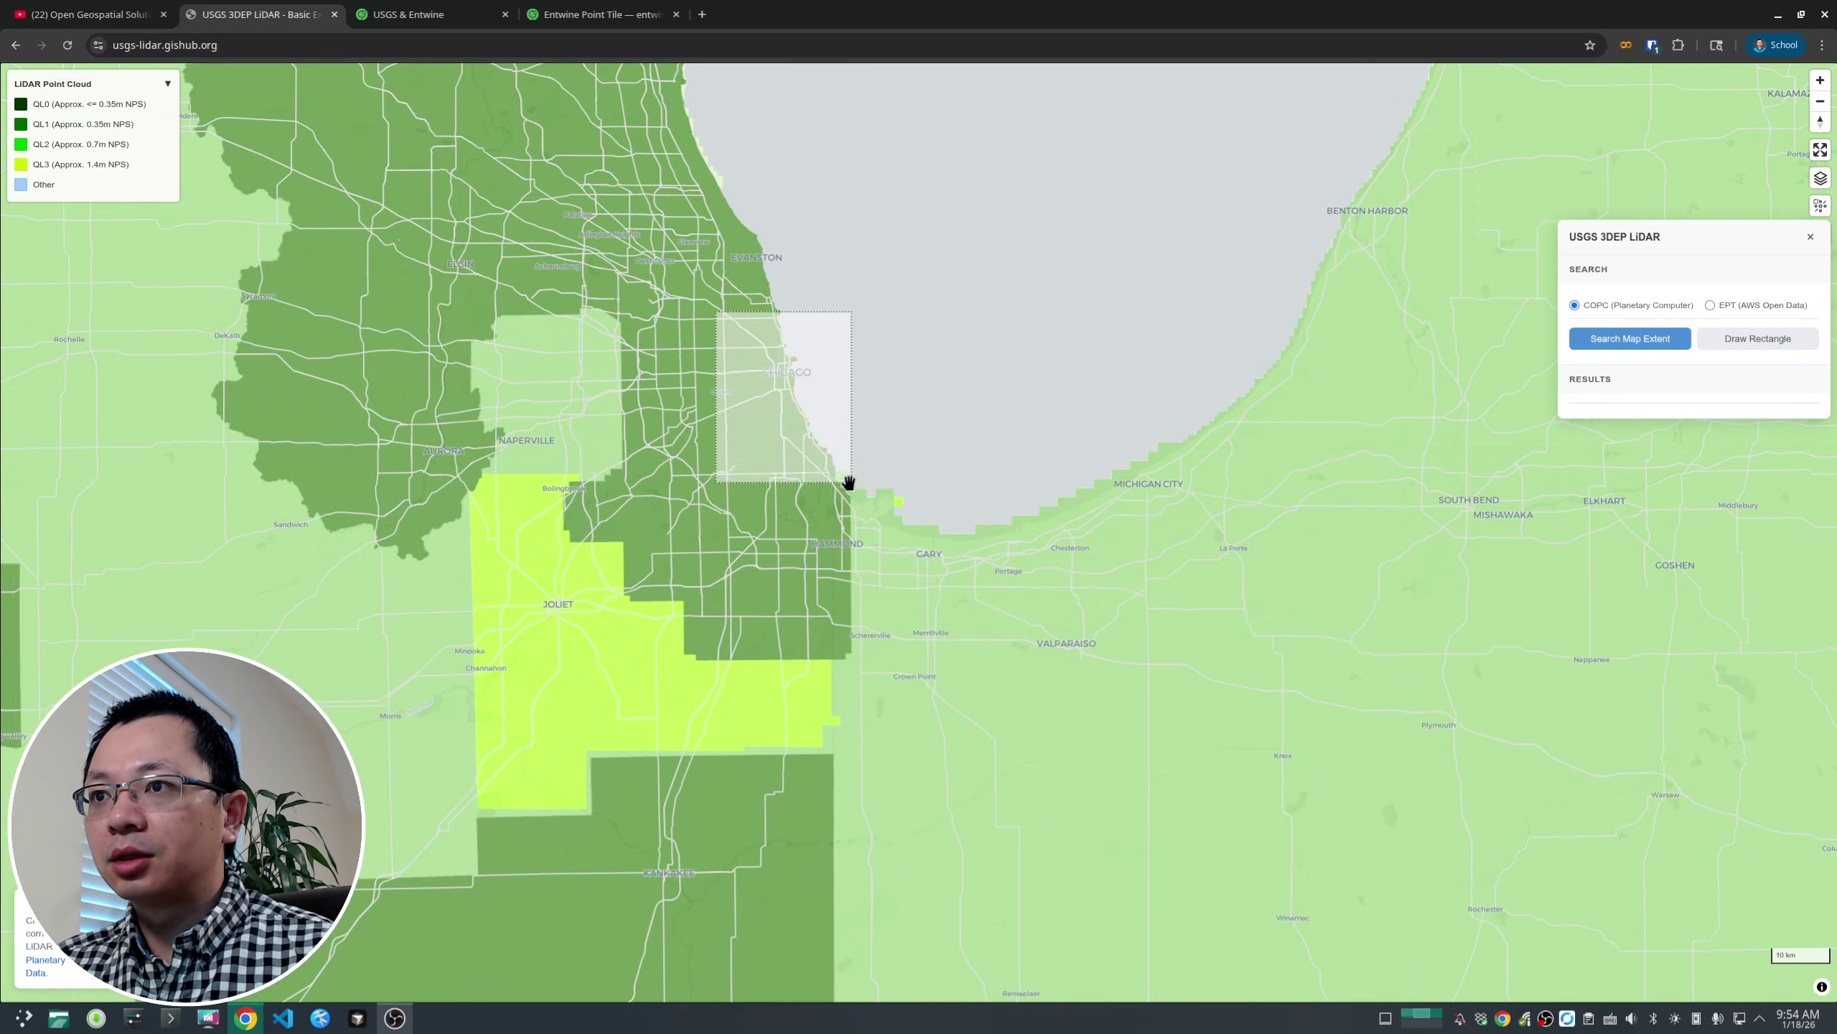
scroll(904, 347, "up", 2)
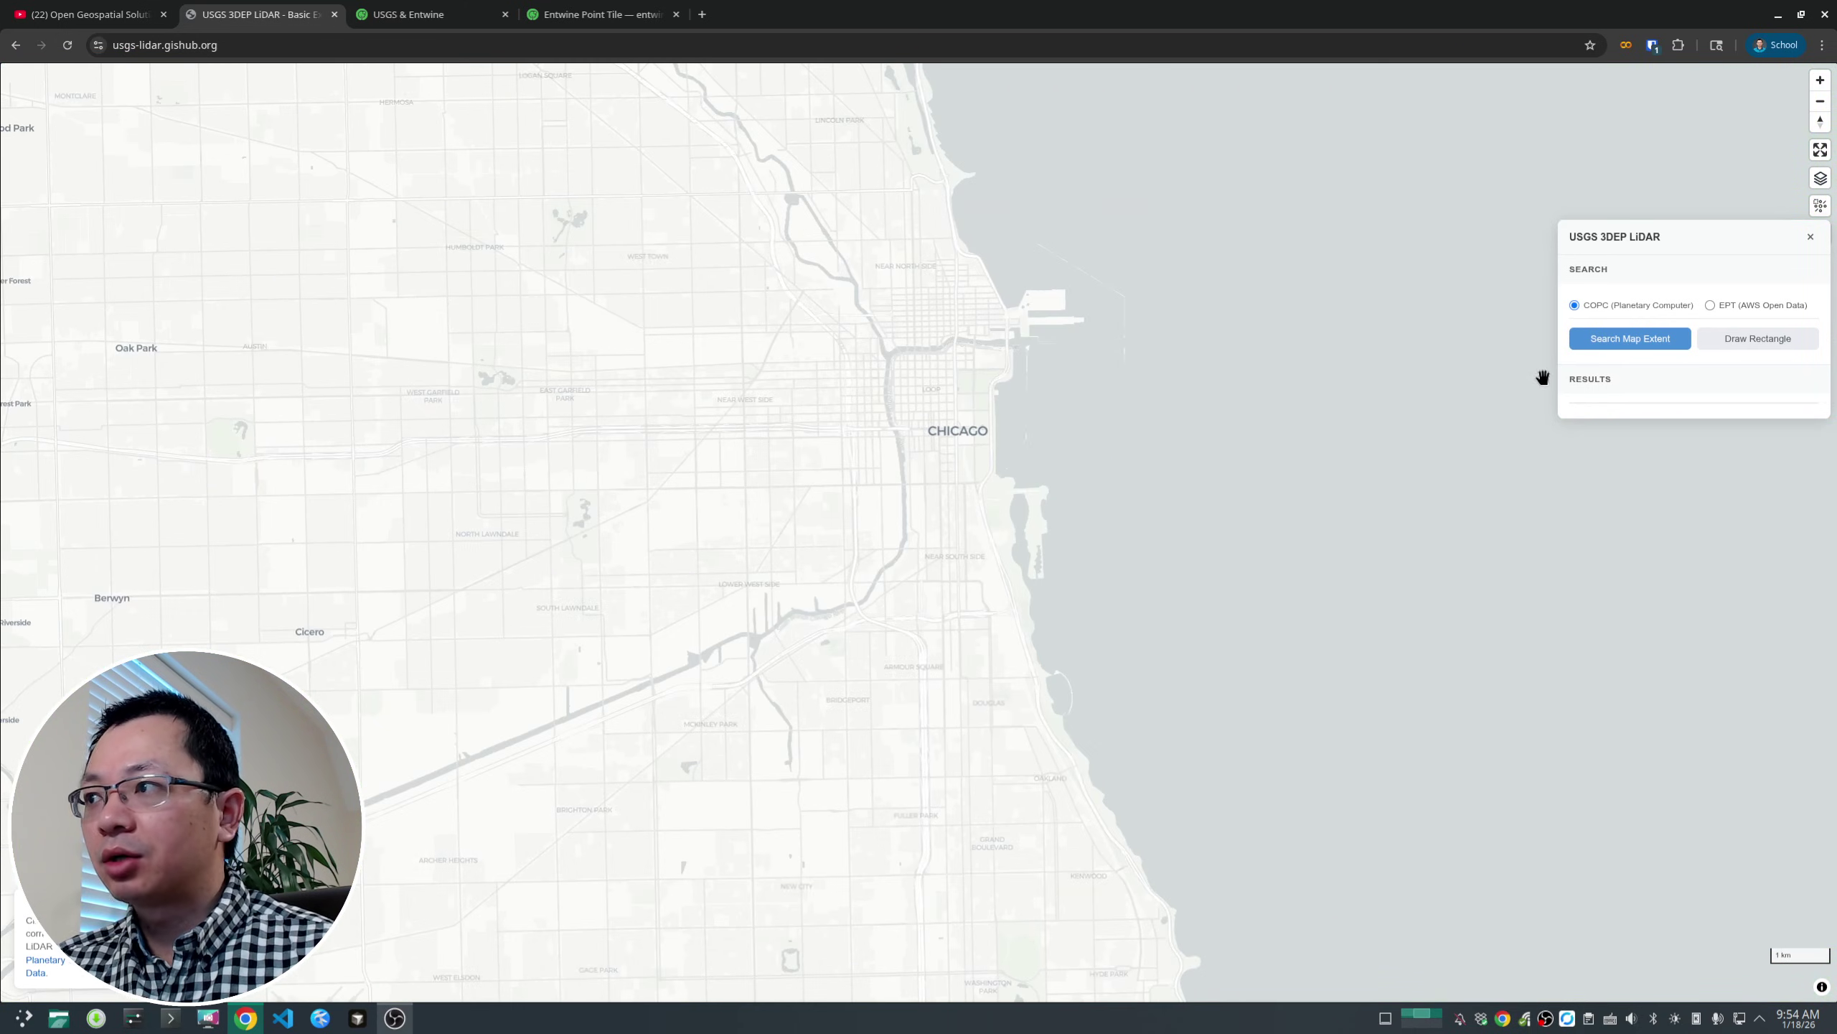
- Search the current map extent for COPC (Planetary Computer) LiDAR tiles and review their coverage over Chicago
left_click(1595, 346)
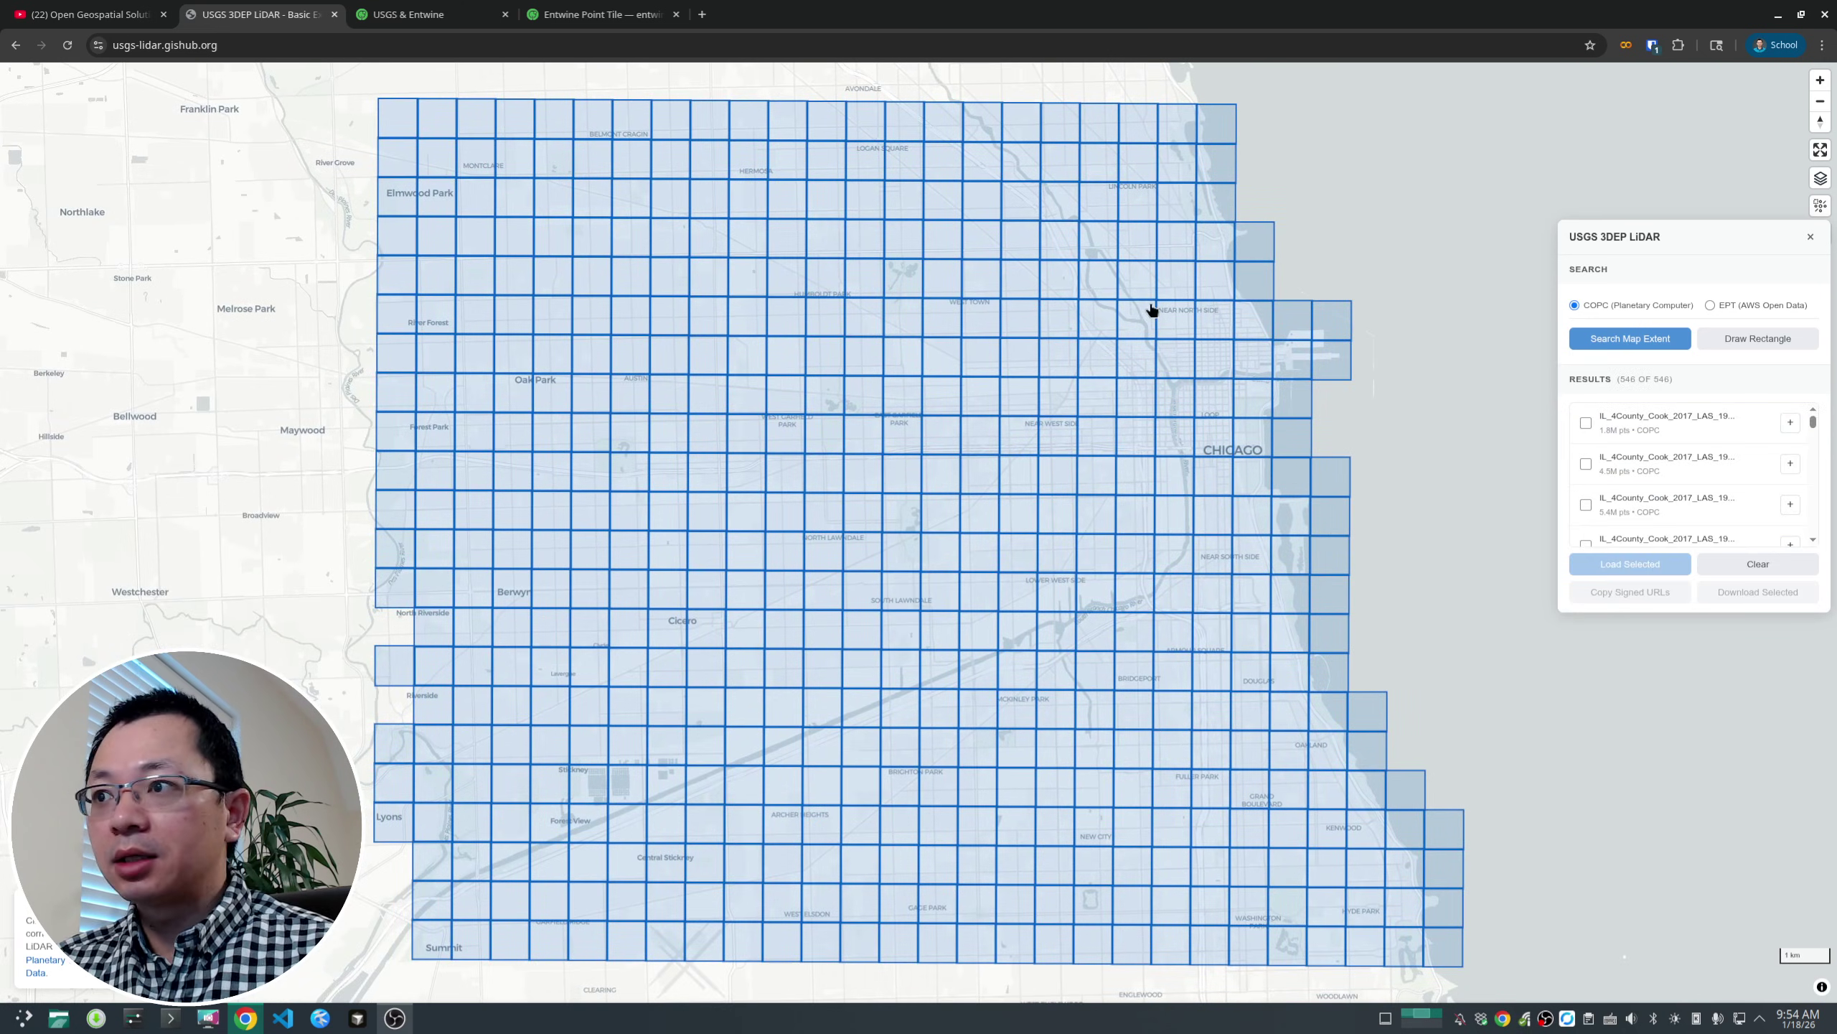
scroll(1321, 410, "up", 1)
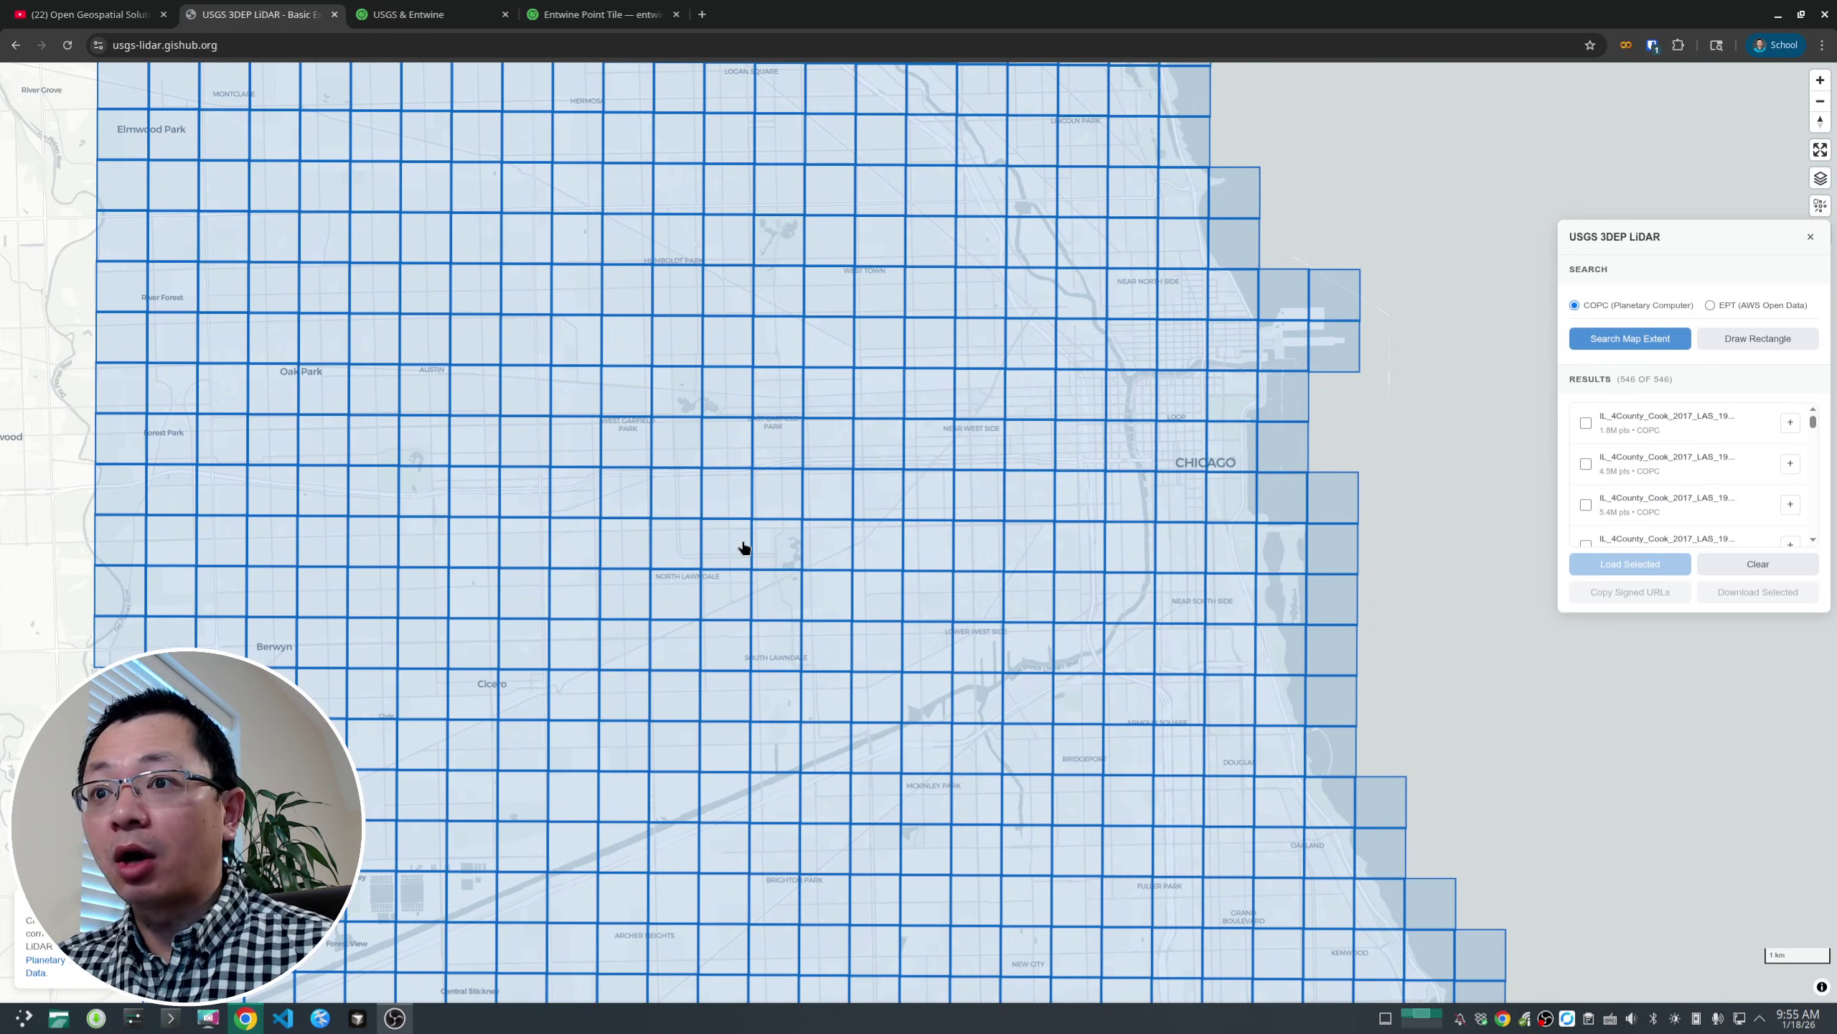
scroll(669, 590, "down", 1)
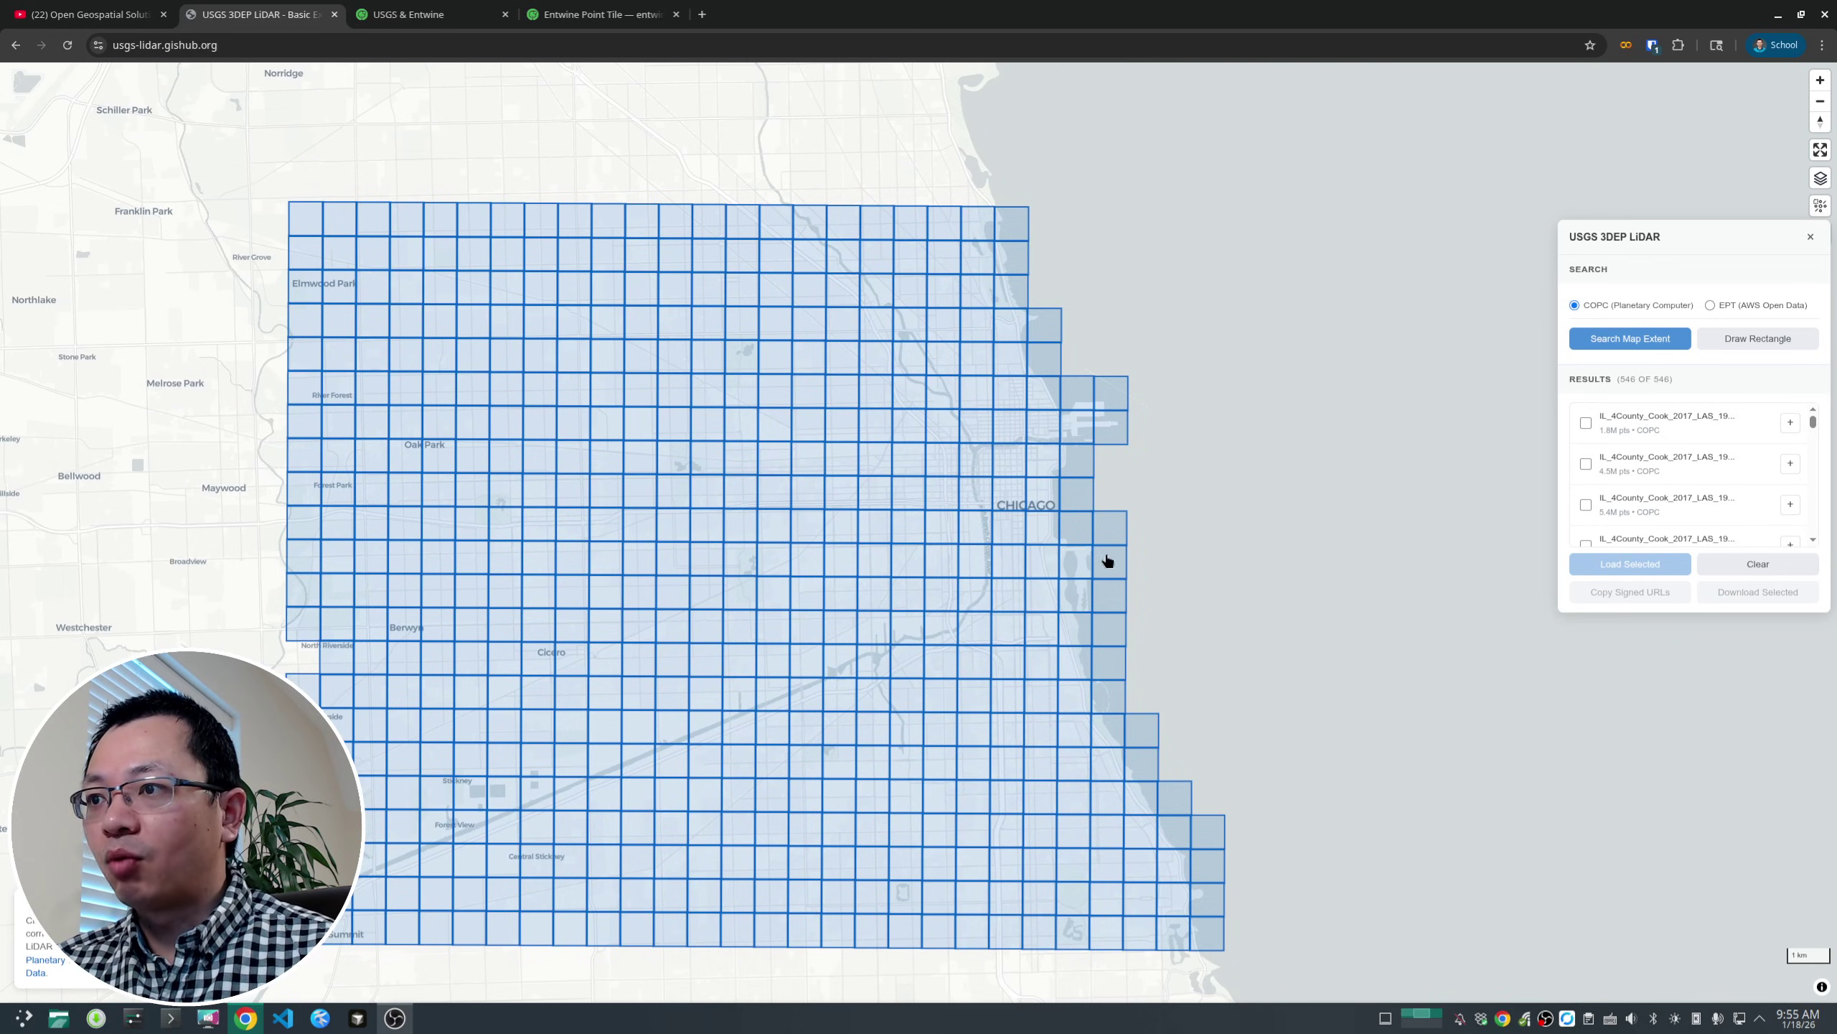
- Select three vertically adjacent tiles over downtown Chicago, from the Financial District southward, and load their point clouds
scroll(1095, 563, "up", 5)
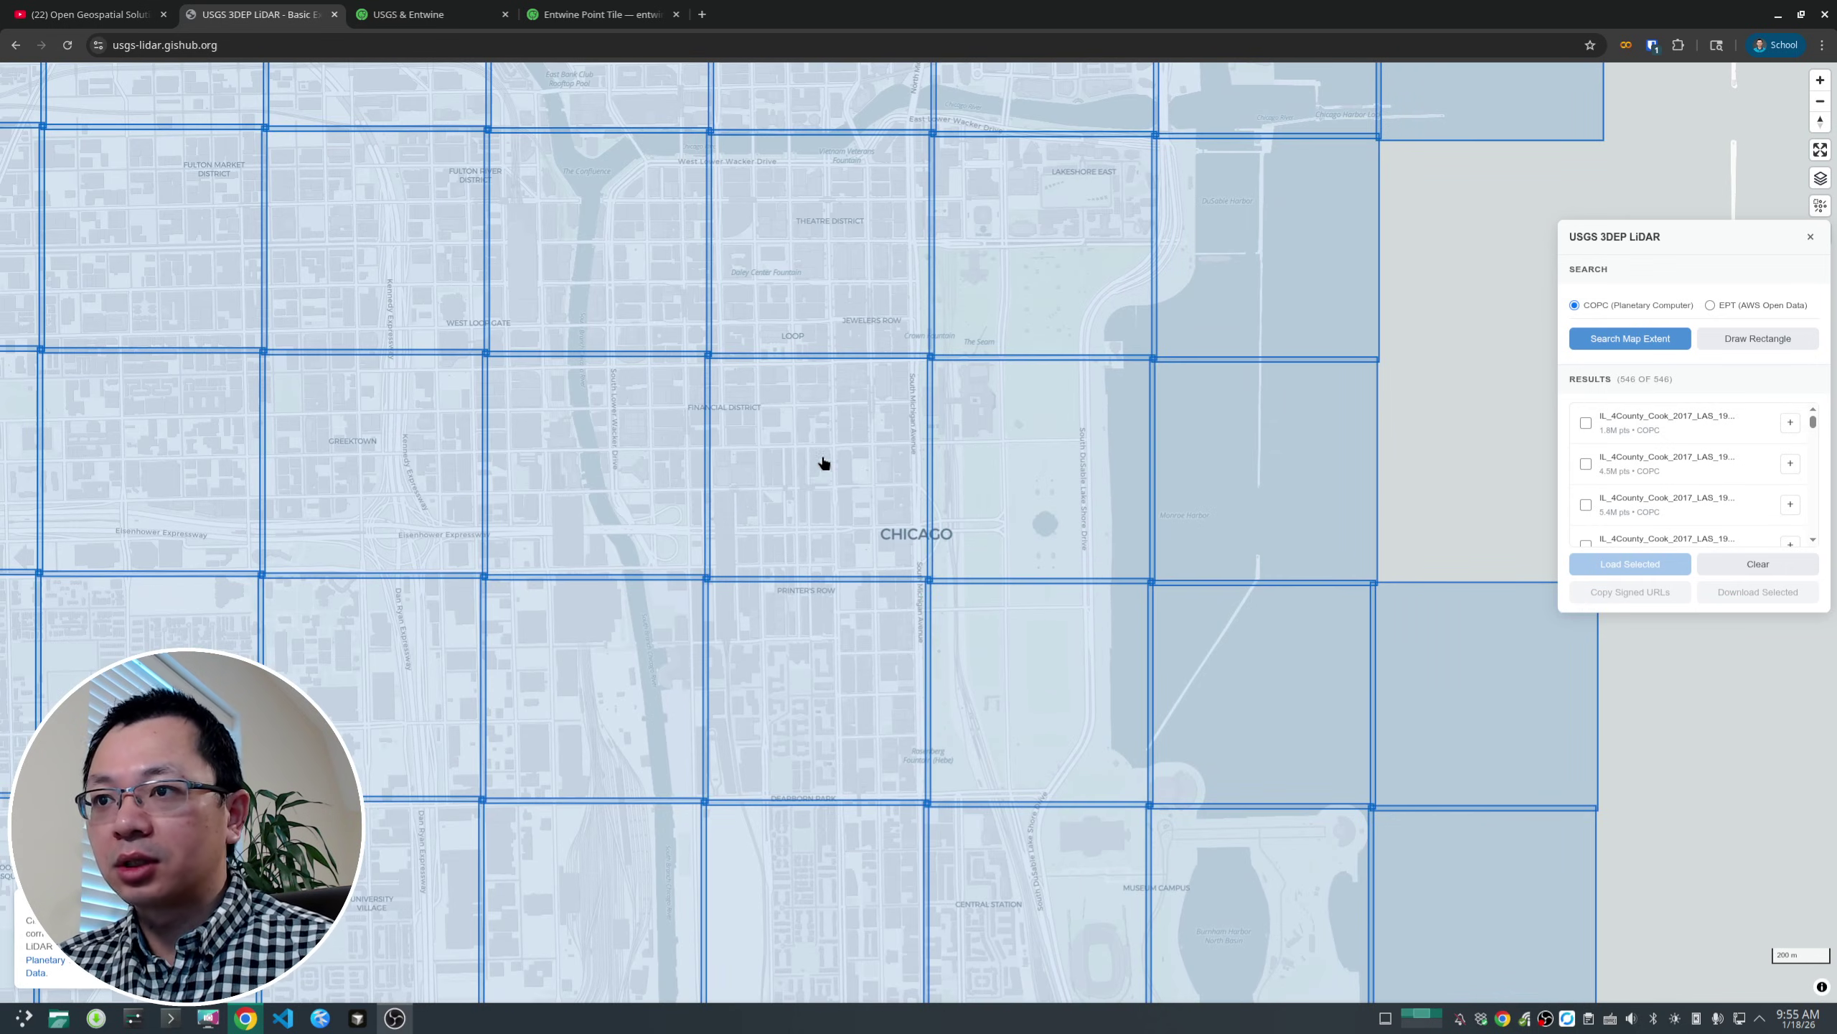
left_click(823, 462)
left_click(839, 700)
left_click(818, 874)
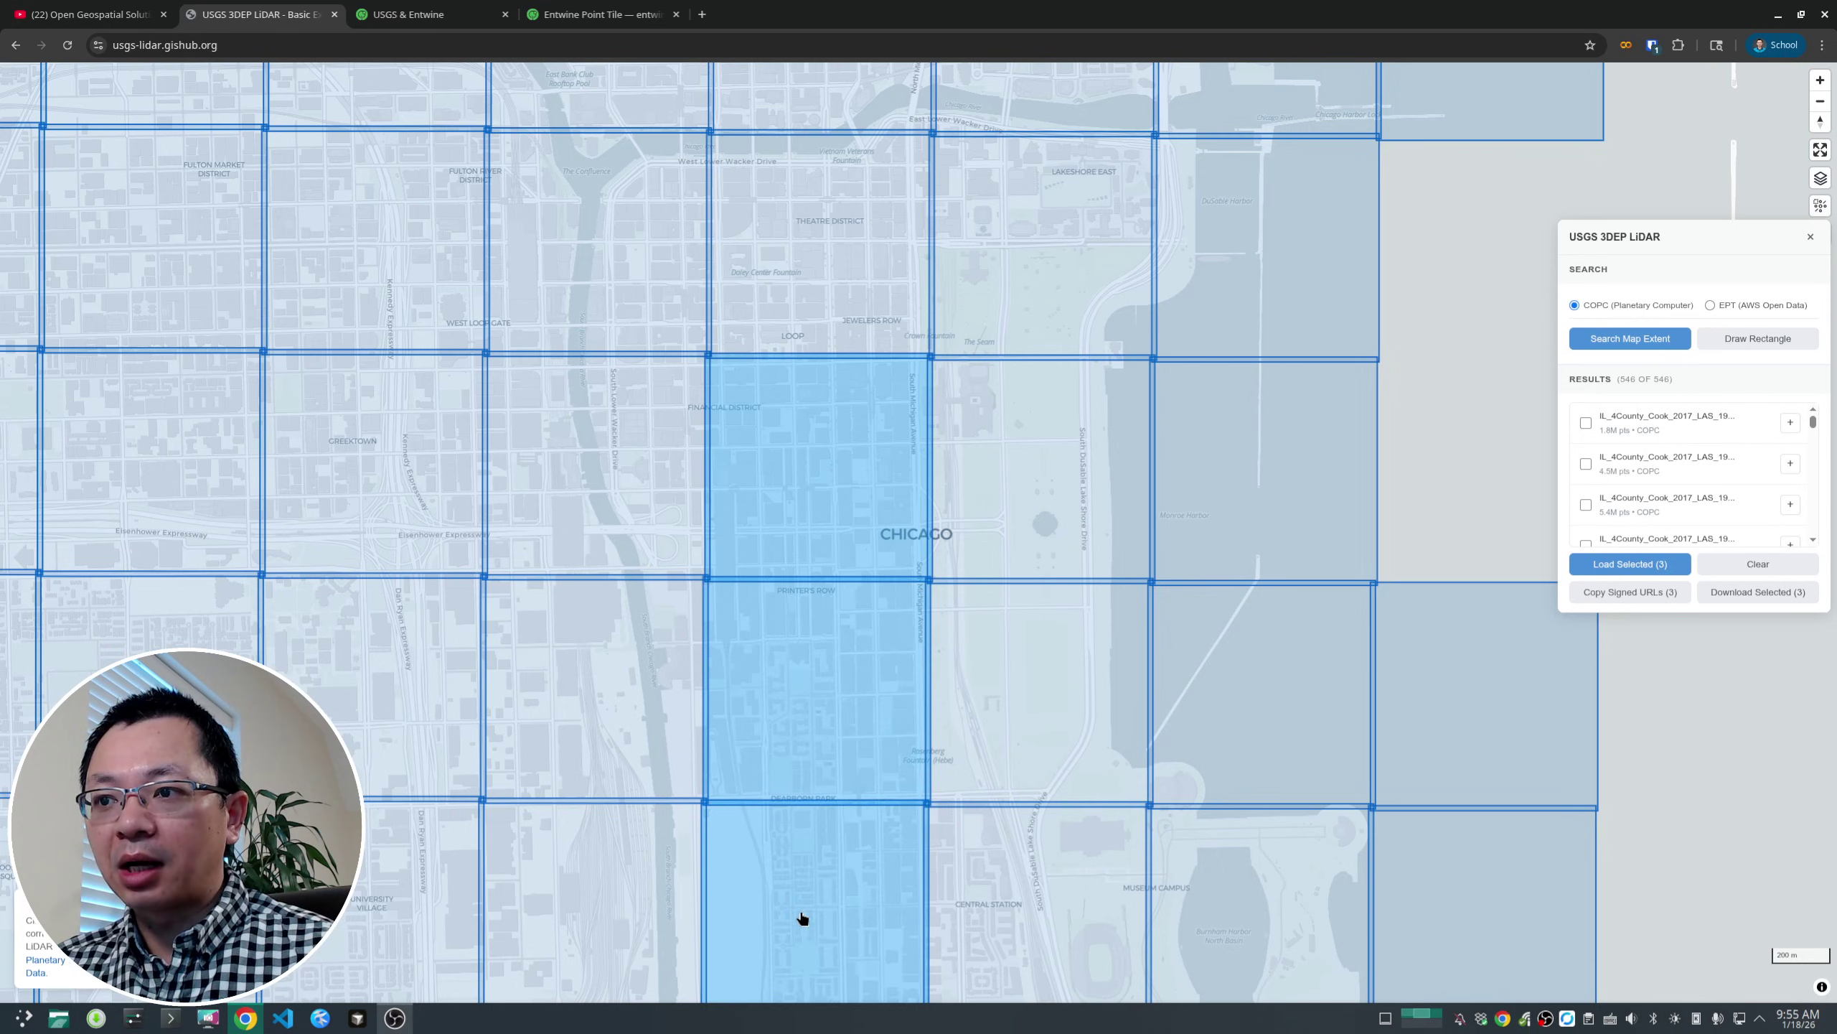
left_click_drag(802, 921, 842, 723)
left_click(1628, 568)
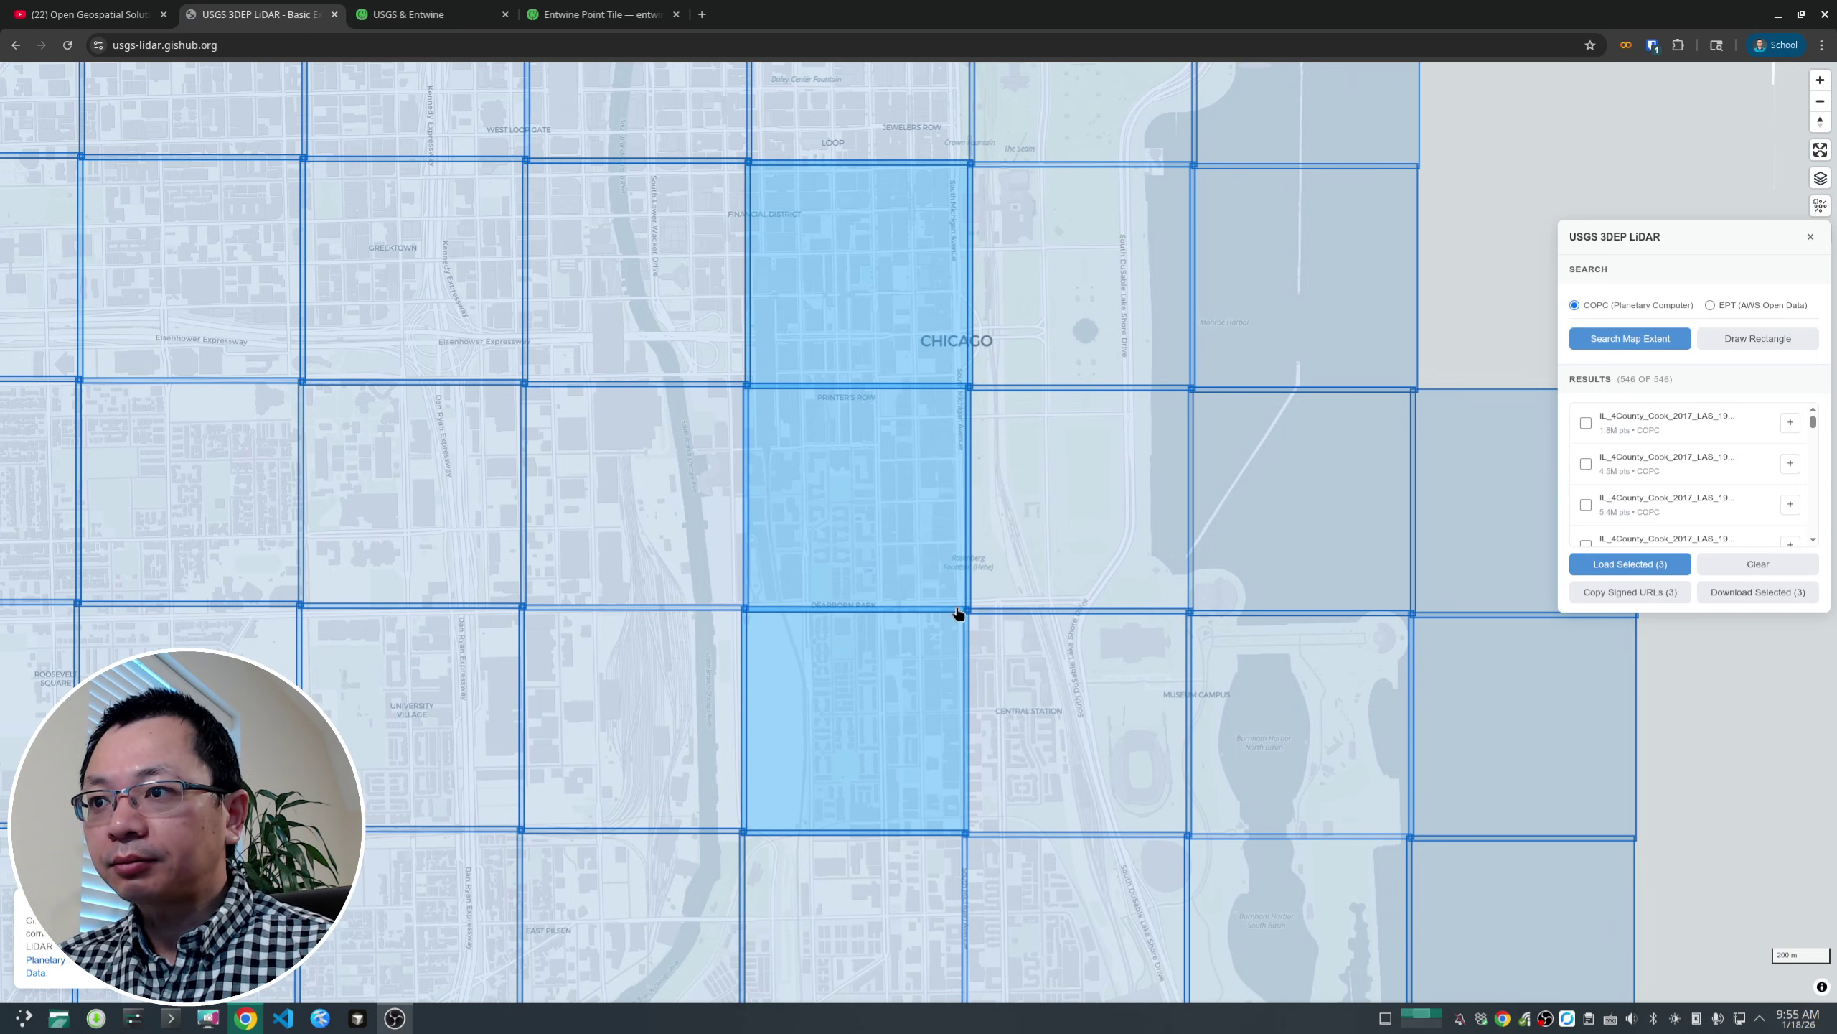
- Examine the loaded downtown point clouds from above and in a tilted 3D view, moving close to the high-rise buildings
scroll(951, 608, "up", 5)
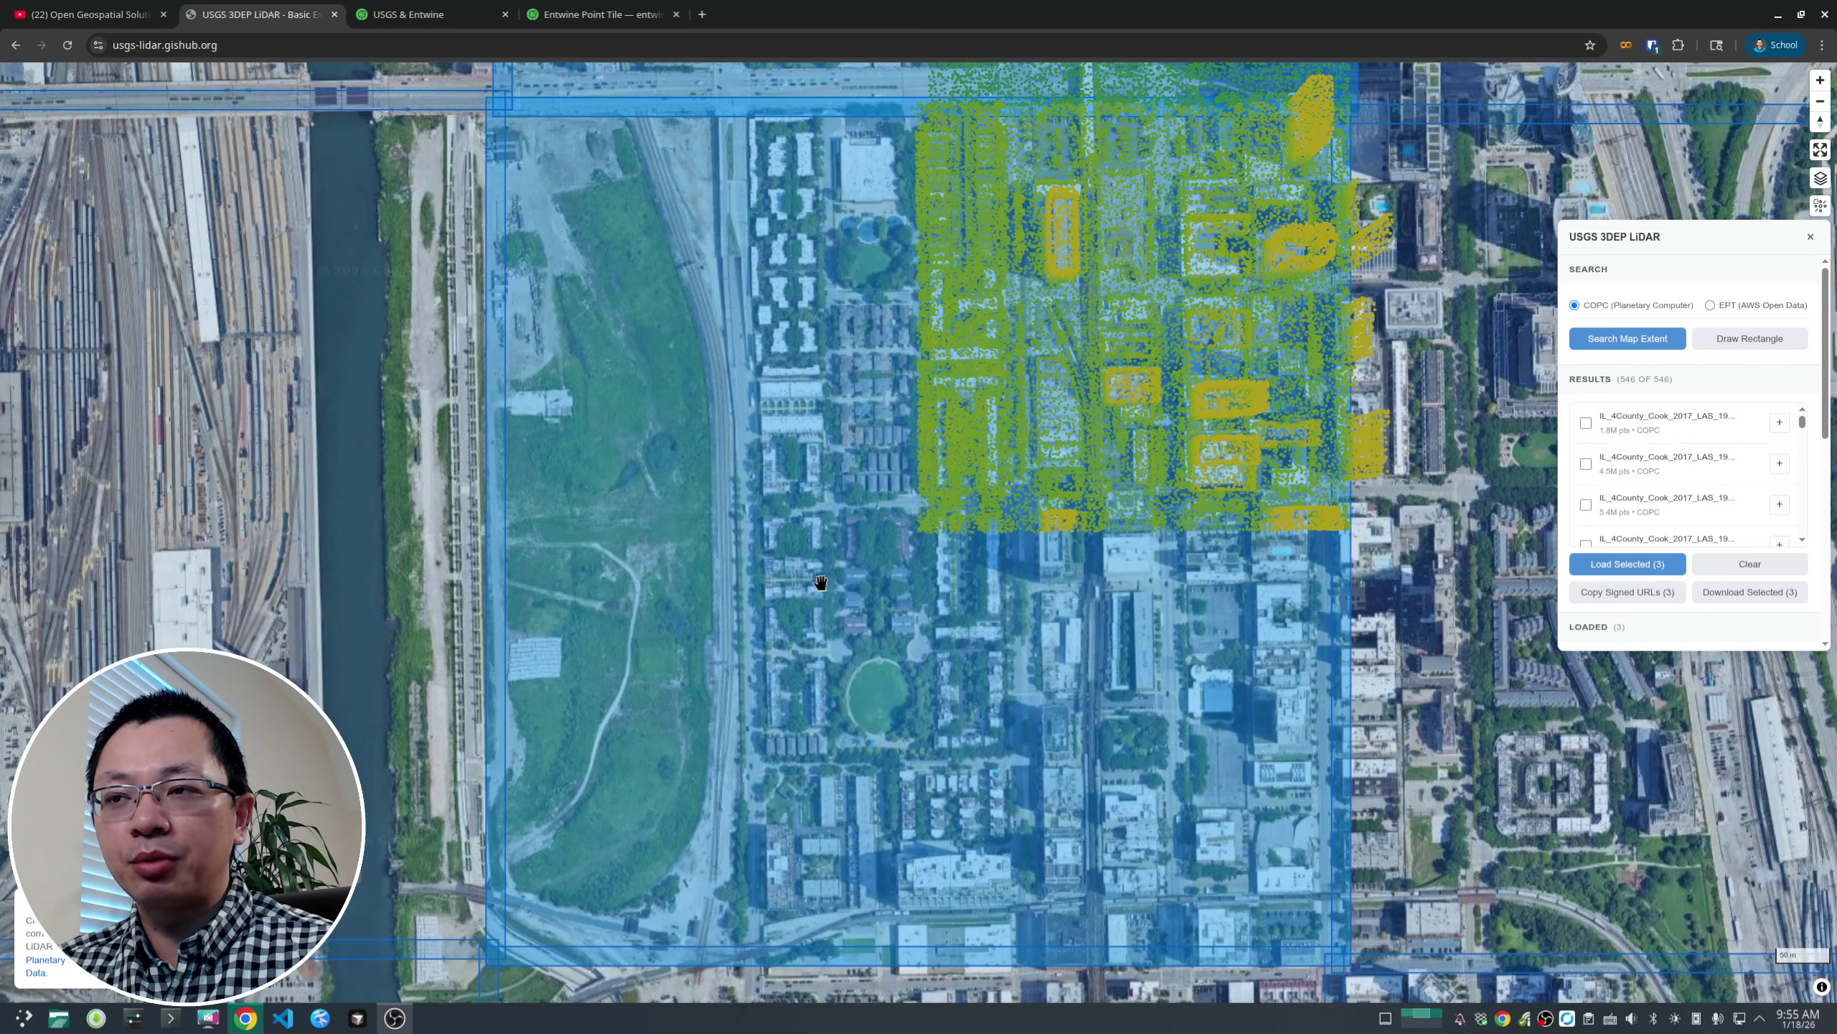
scroll(821, 582, "down", 5)
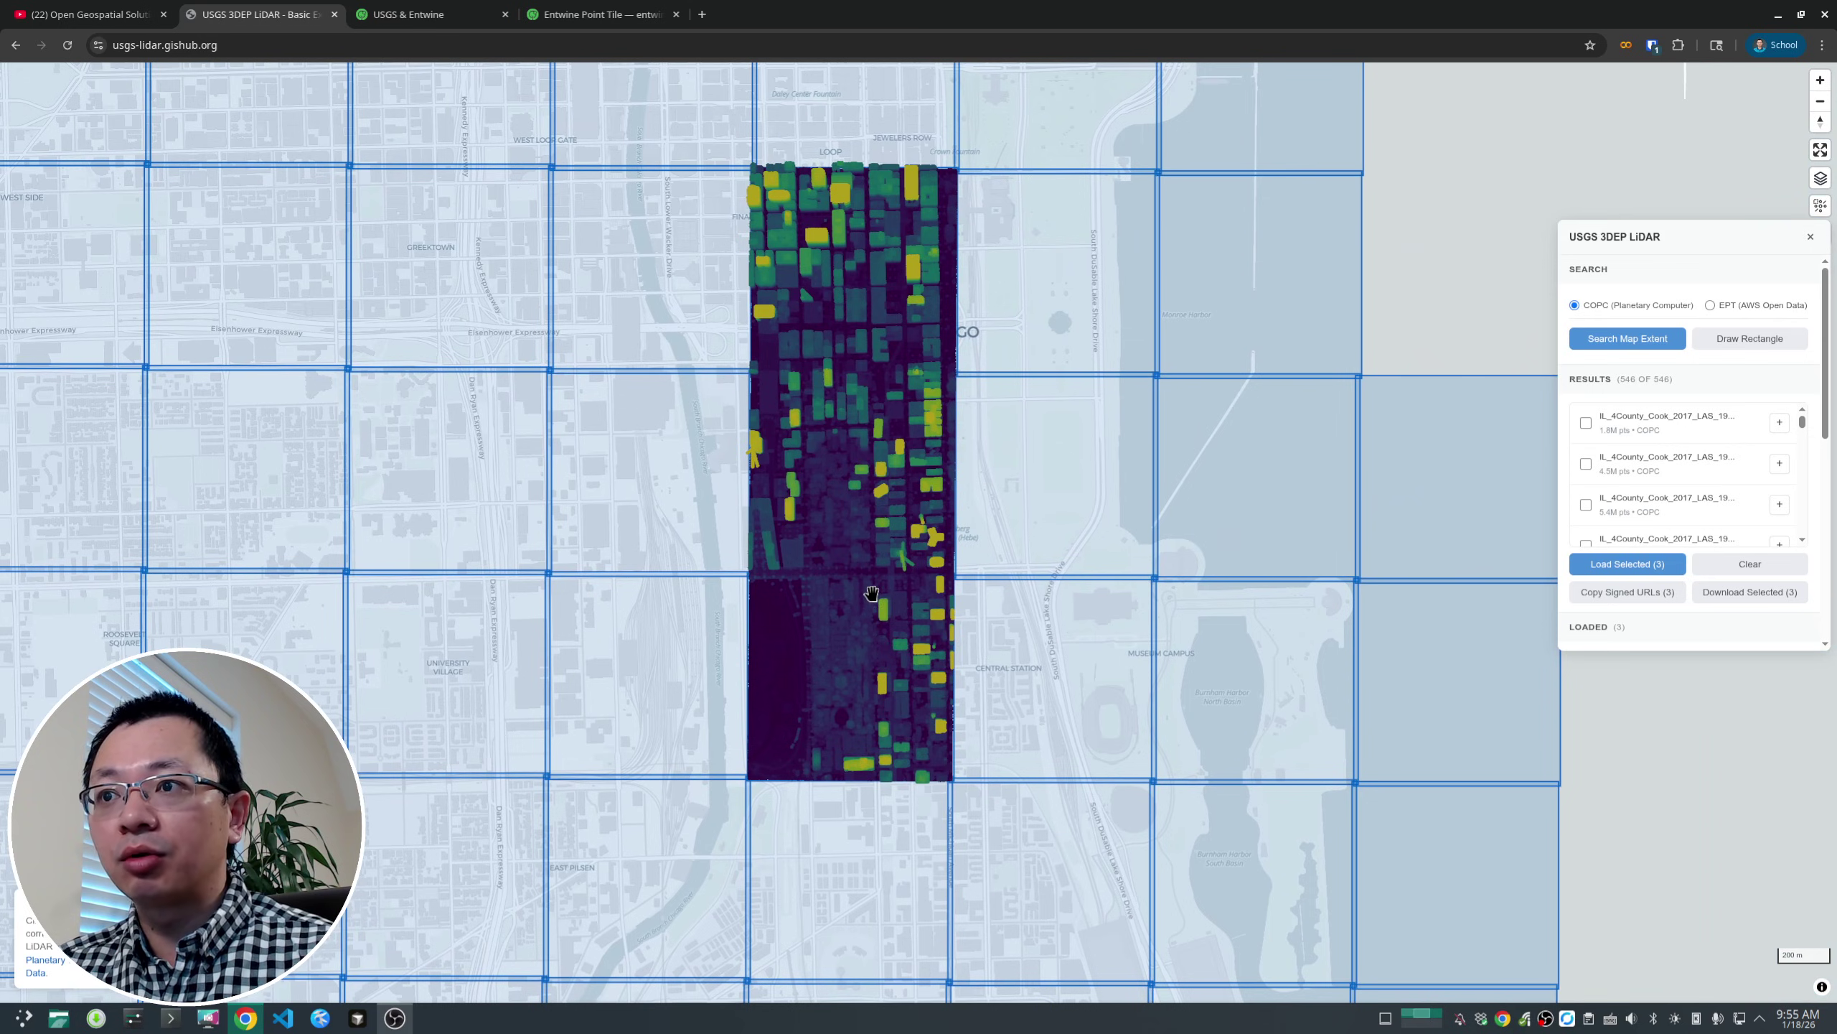
right_click_drag(847, 757, 797, 663)
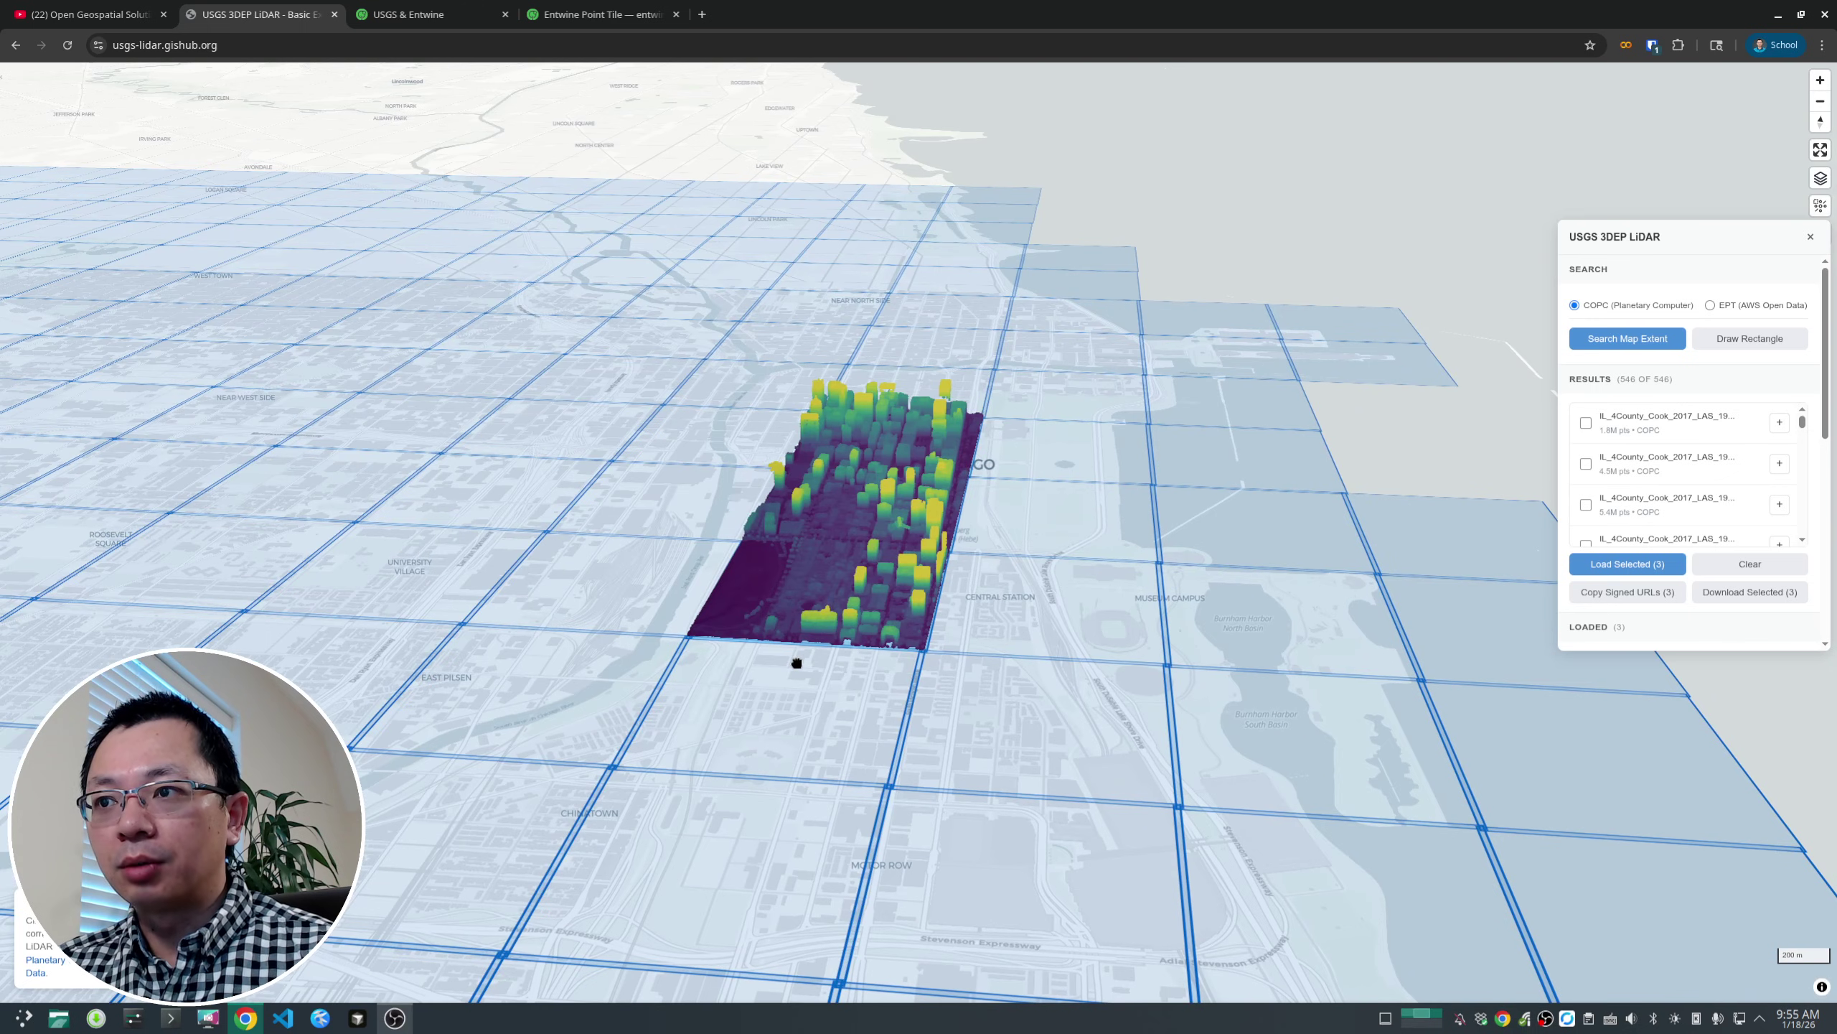
scroll(797, 663, "up", 5)
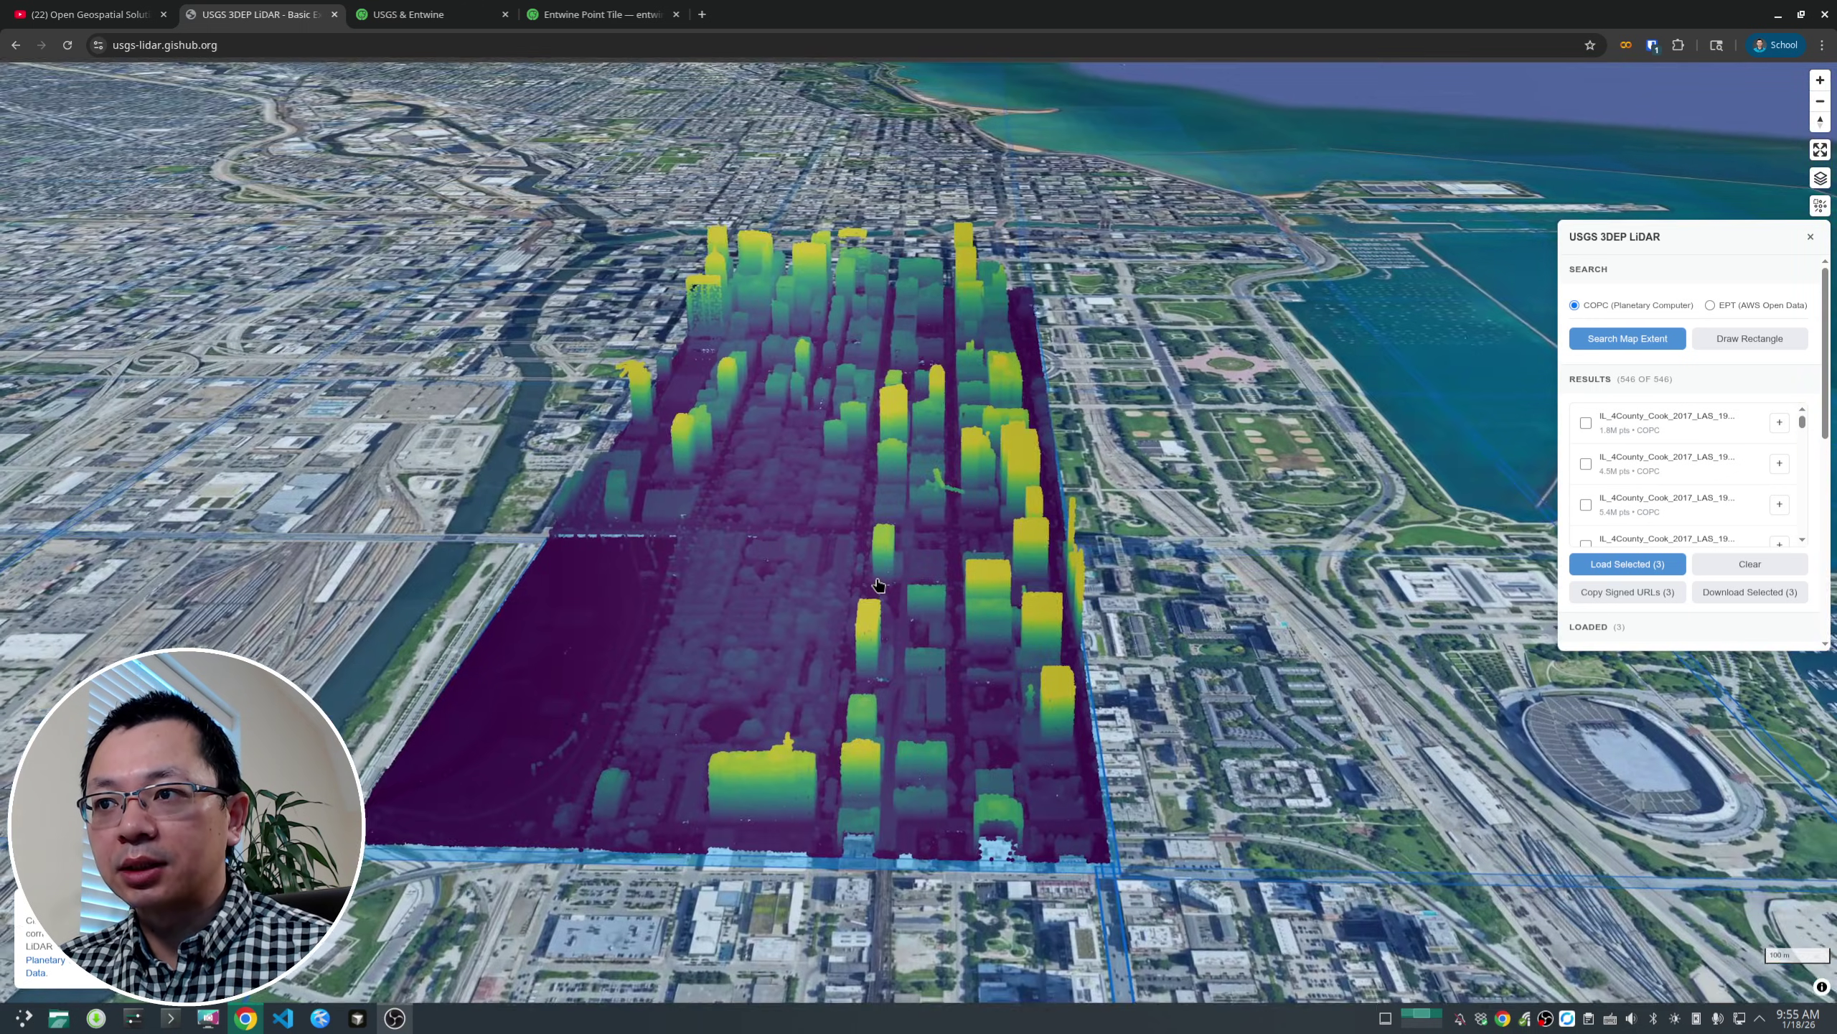
scroll(879, 584, "up", 5)
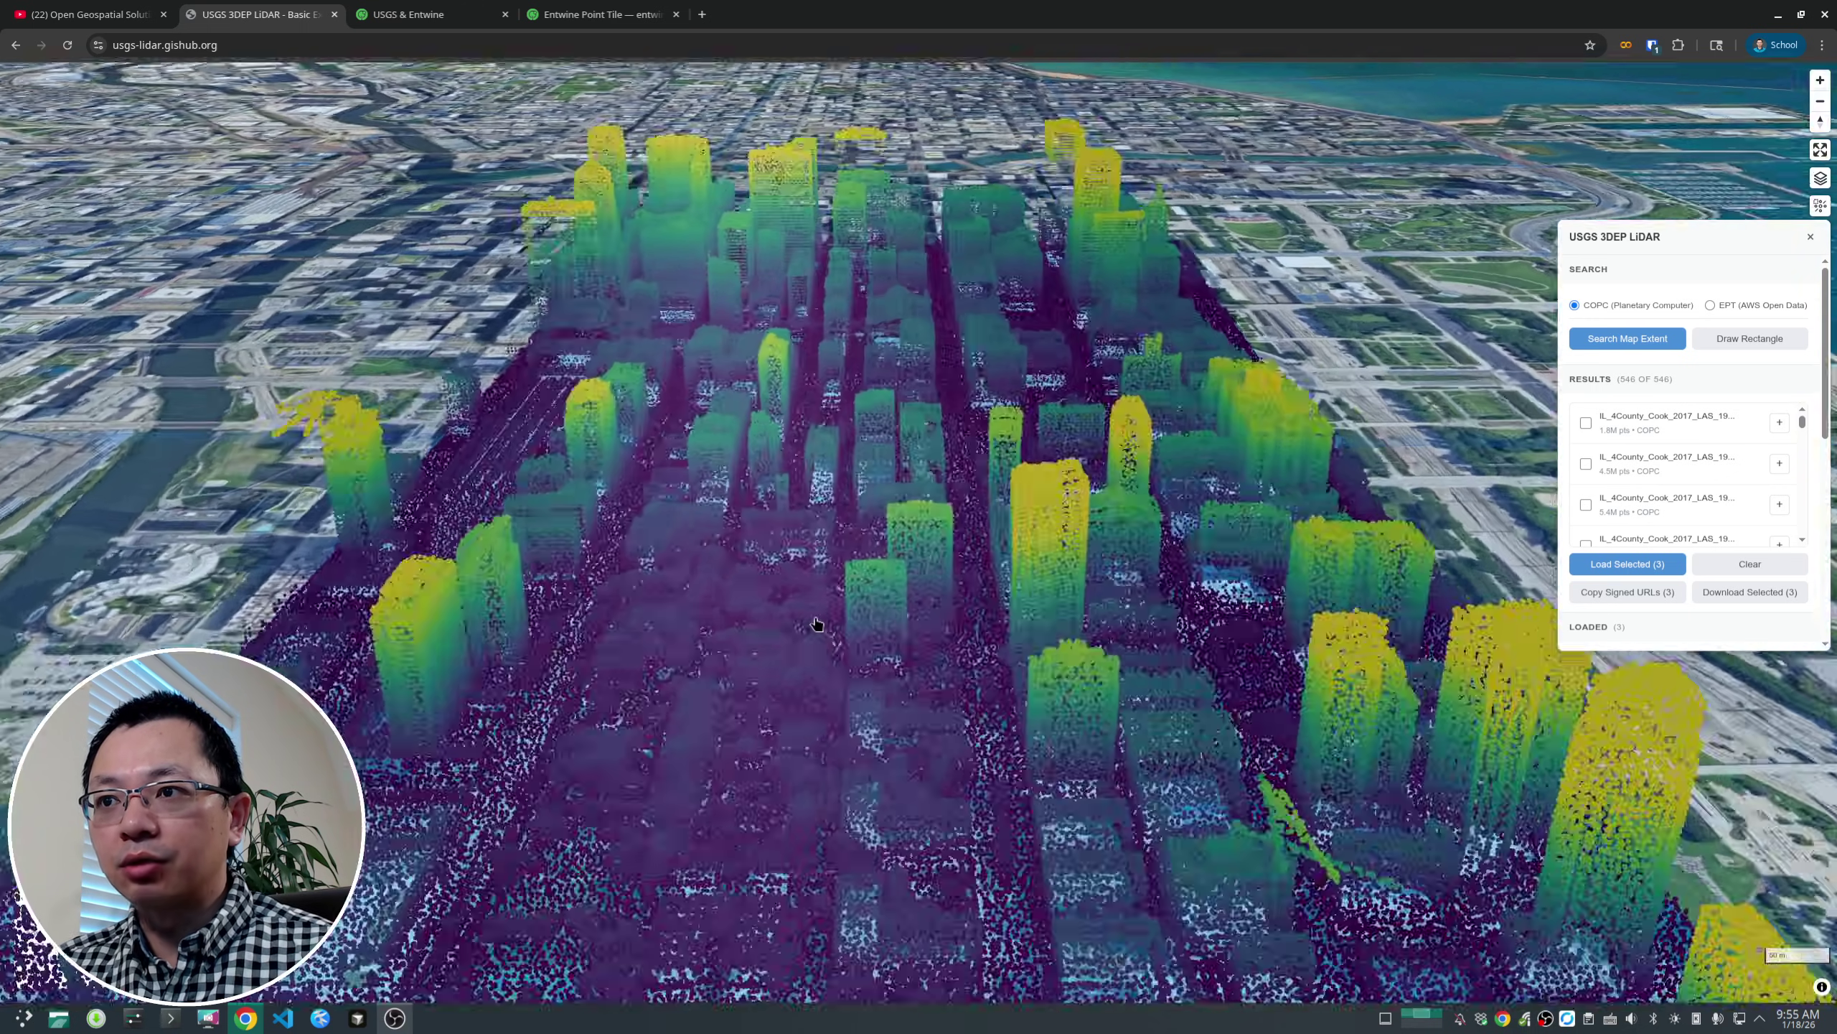
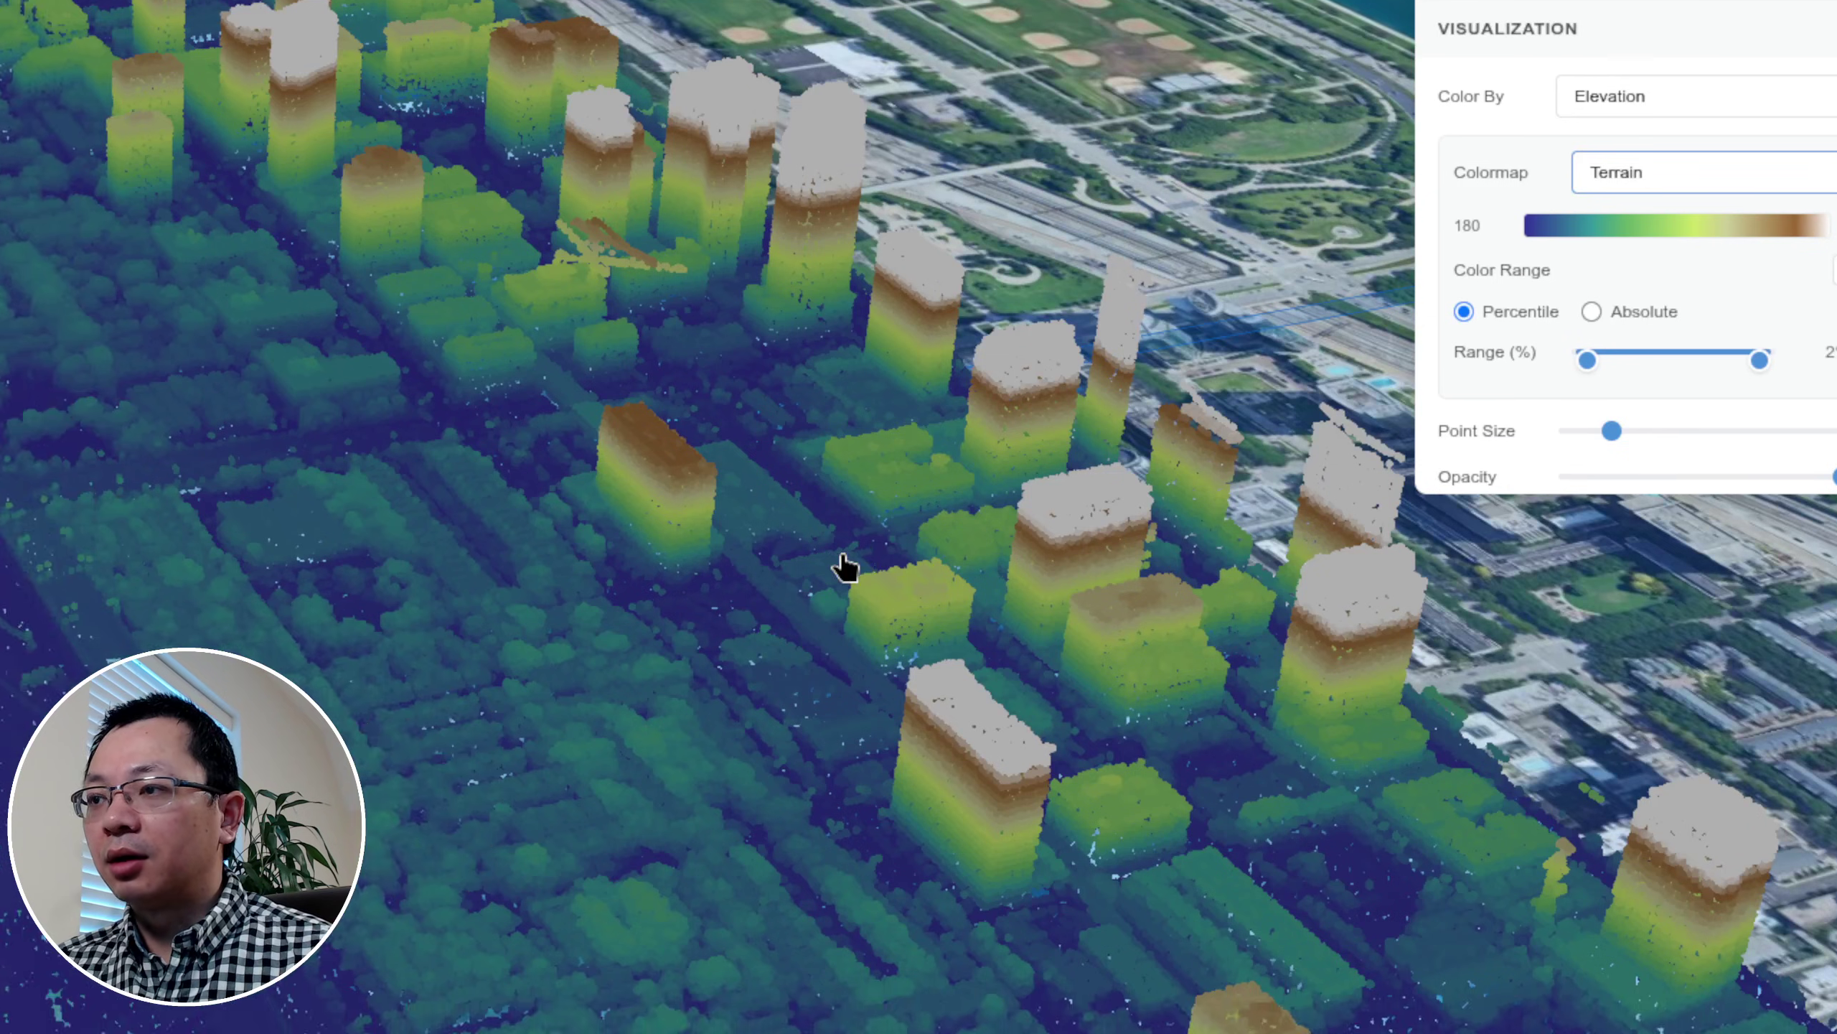
- Recolor the elevation-colored point clouds with the Grayscale colormap, and switch the colormap to Viridis
left_click_drag(707, 607, 587, 413)
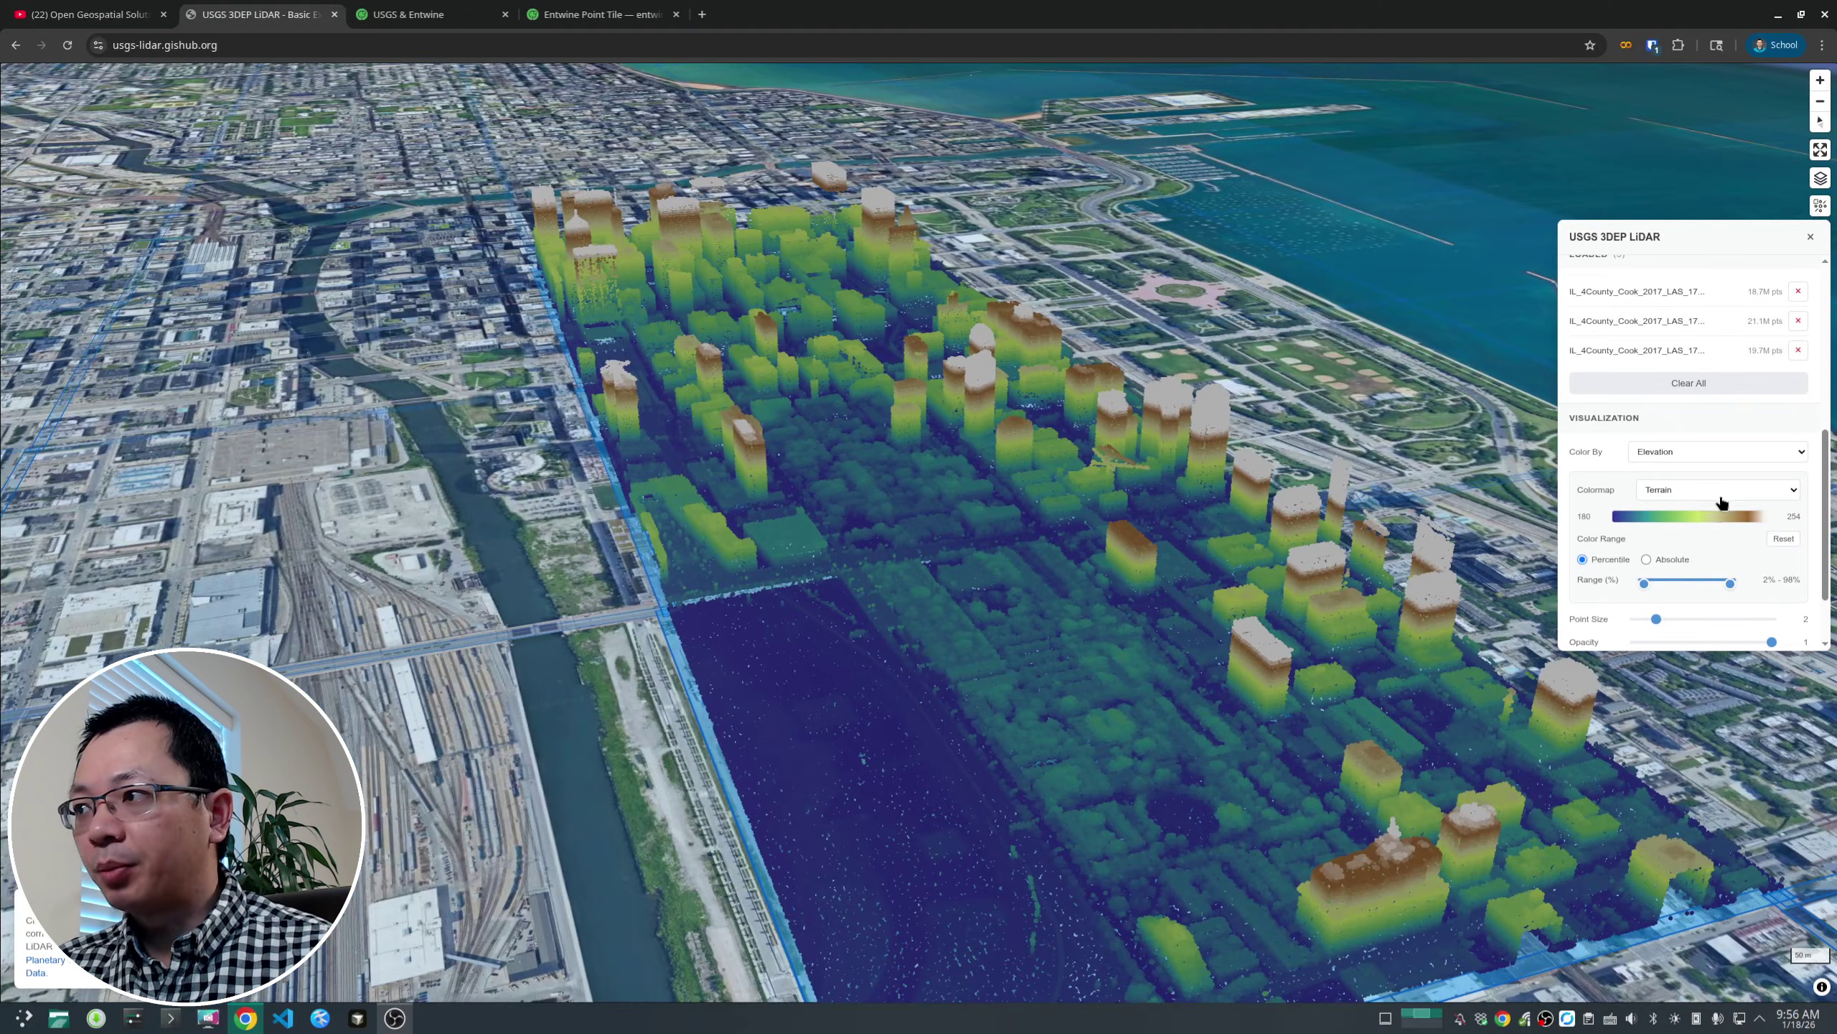
left_click(1721, 493)
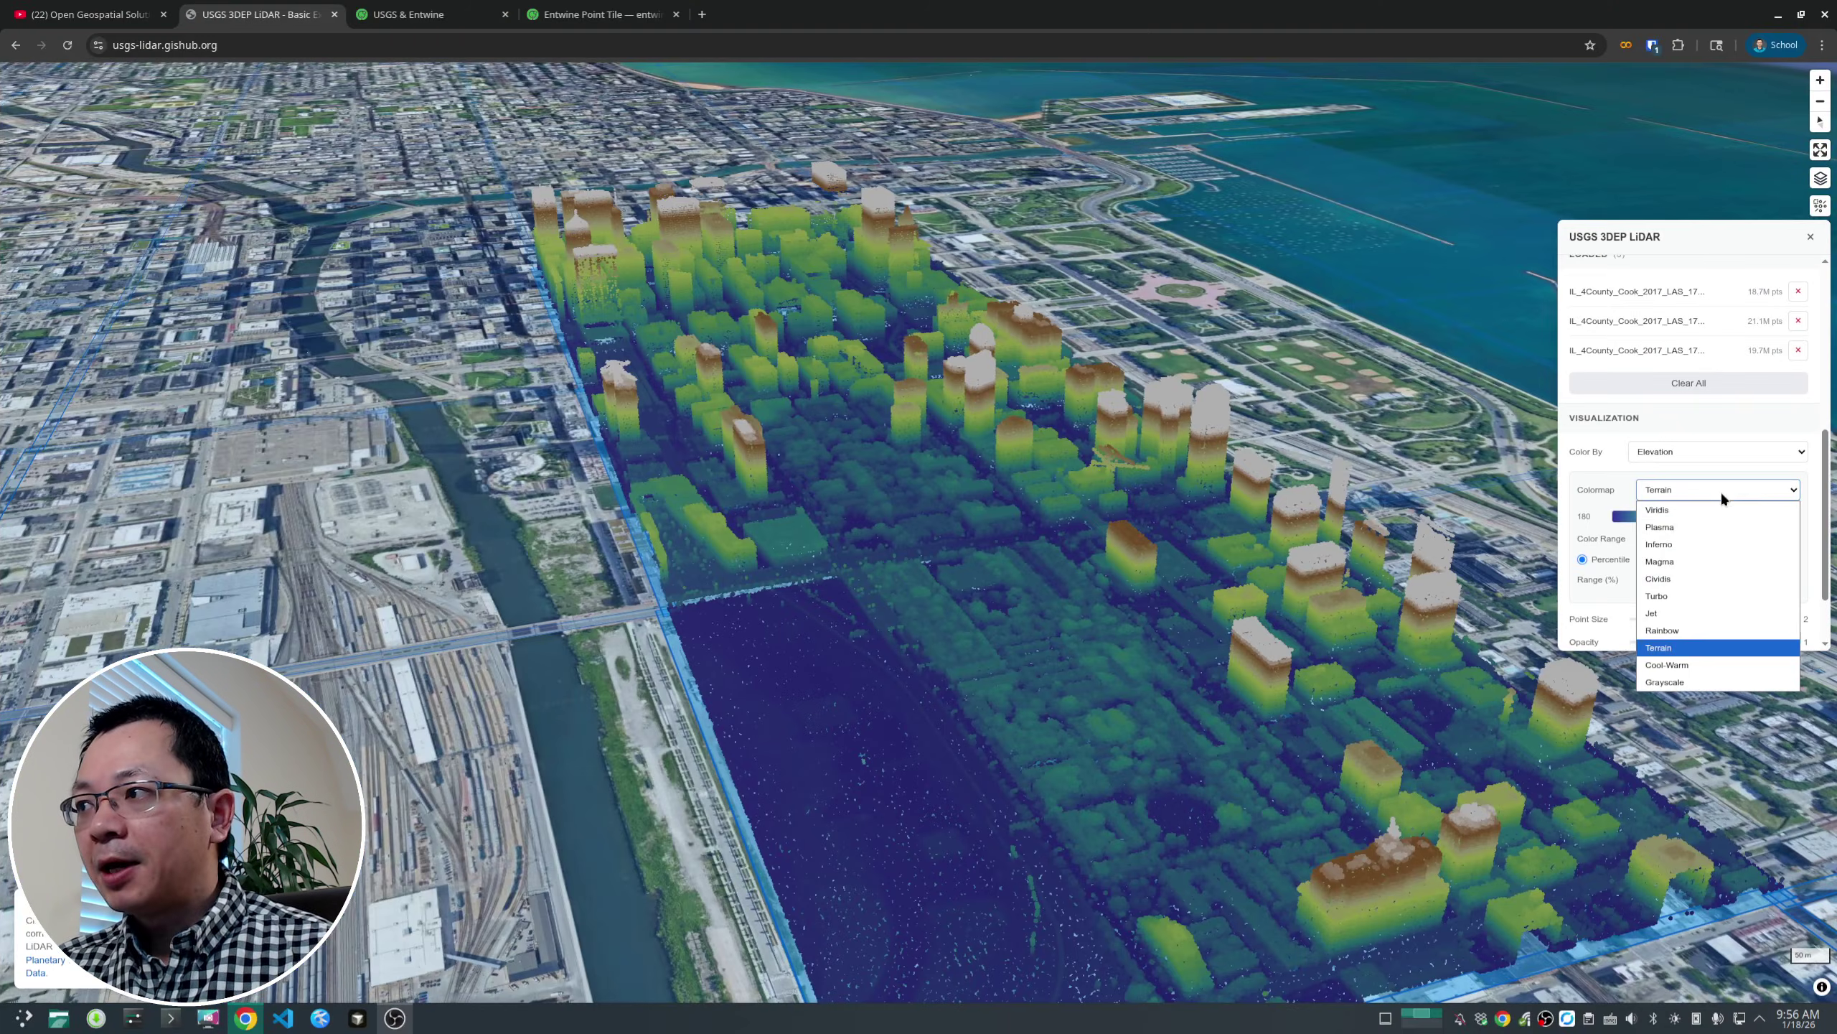
left_click(1704, 683)
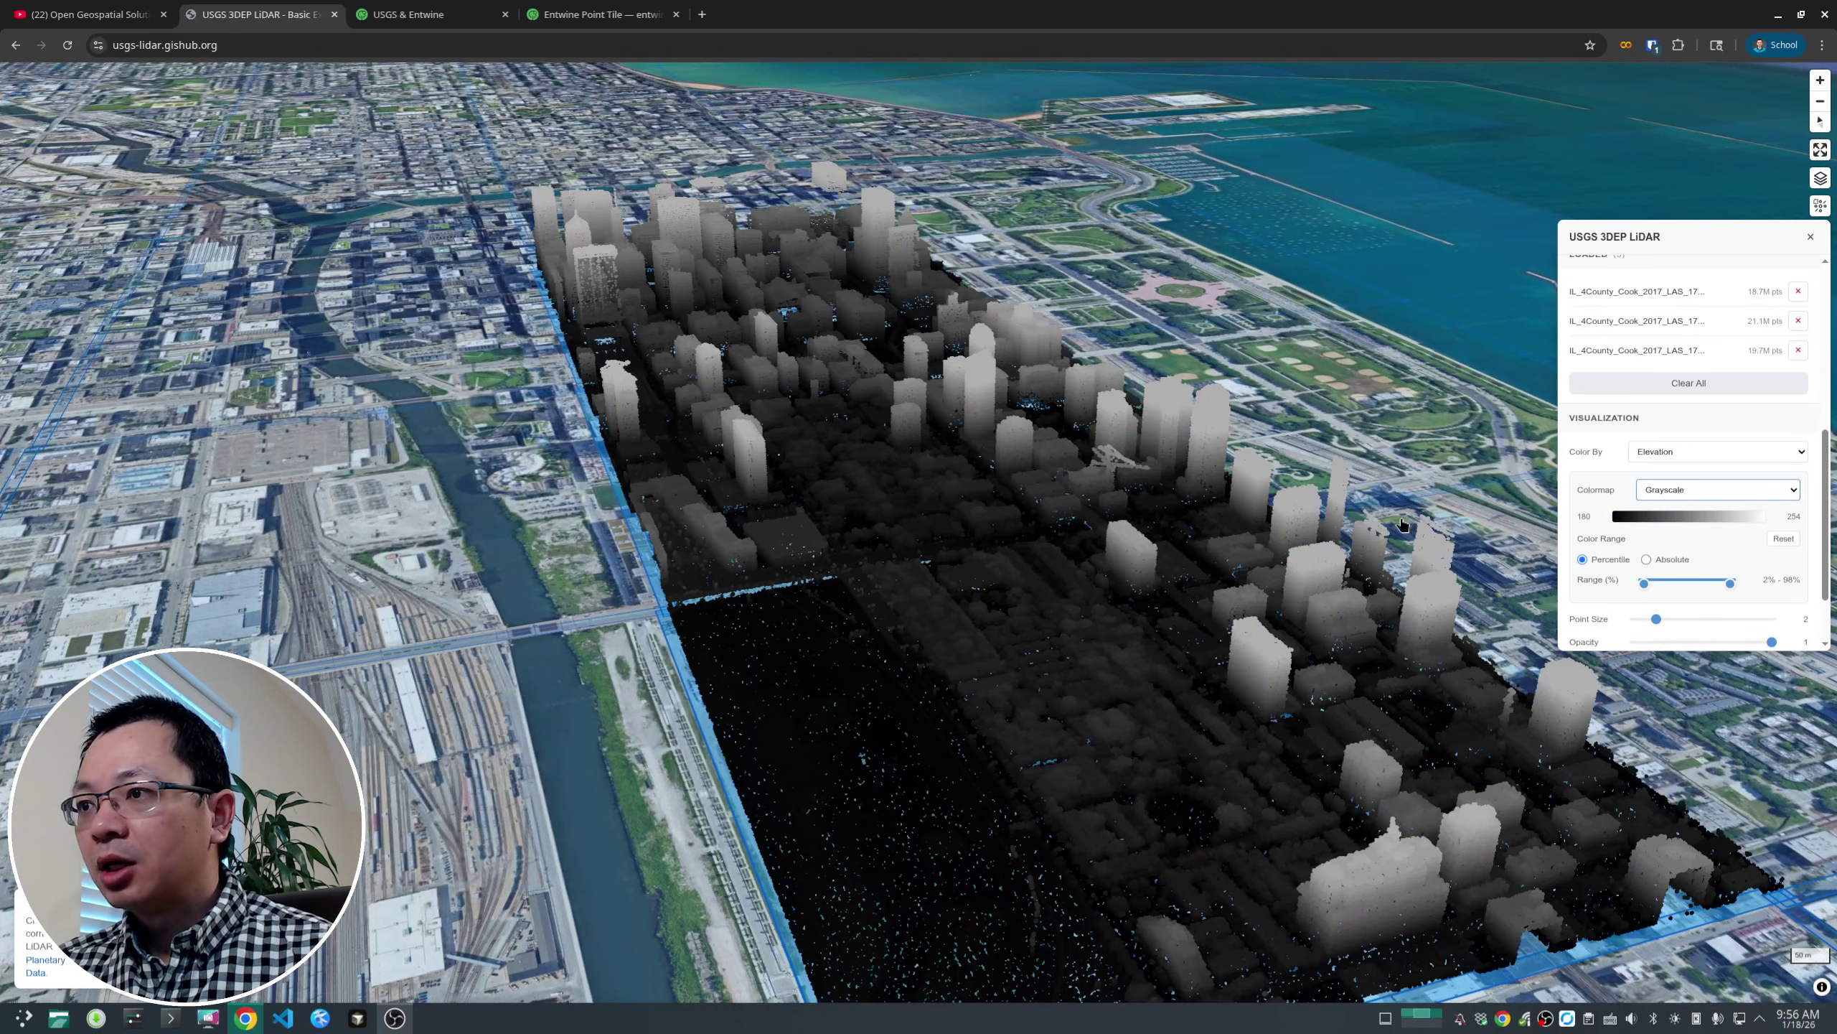
left_click(1685, 489)
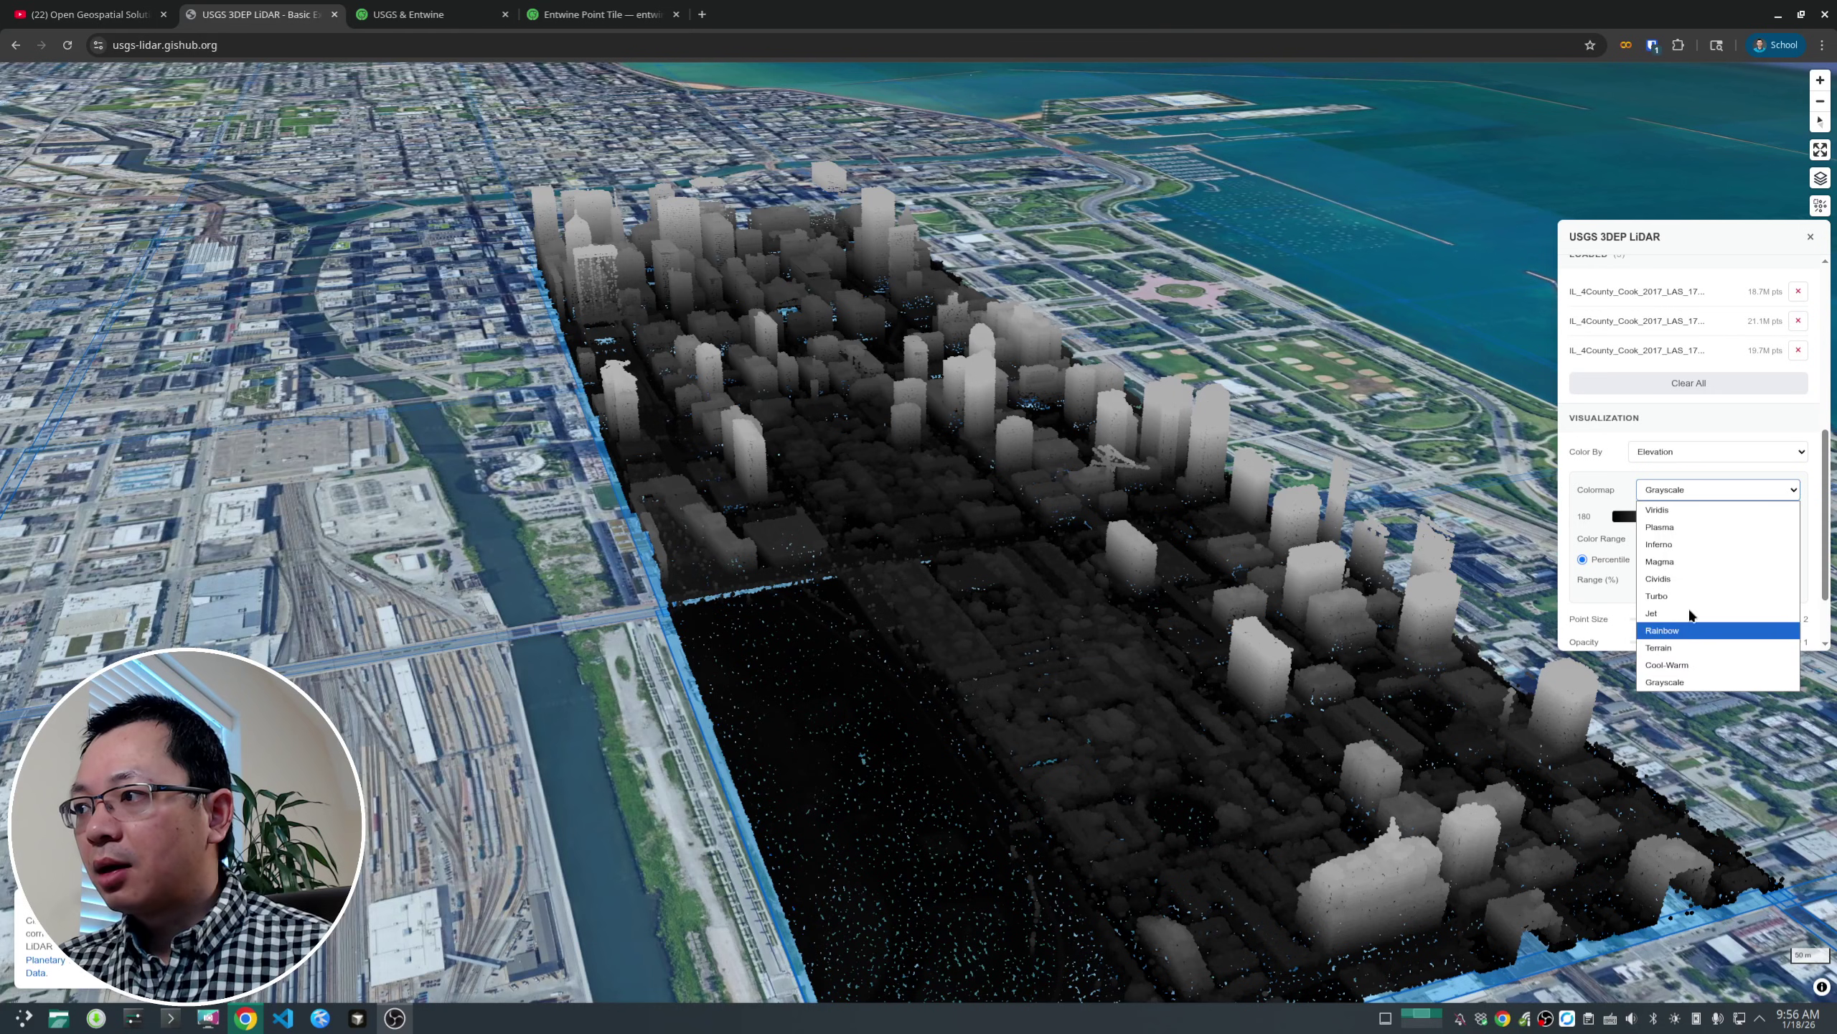
left_click(1210, 518)
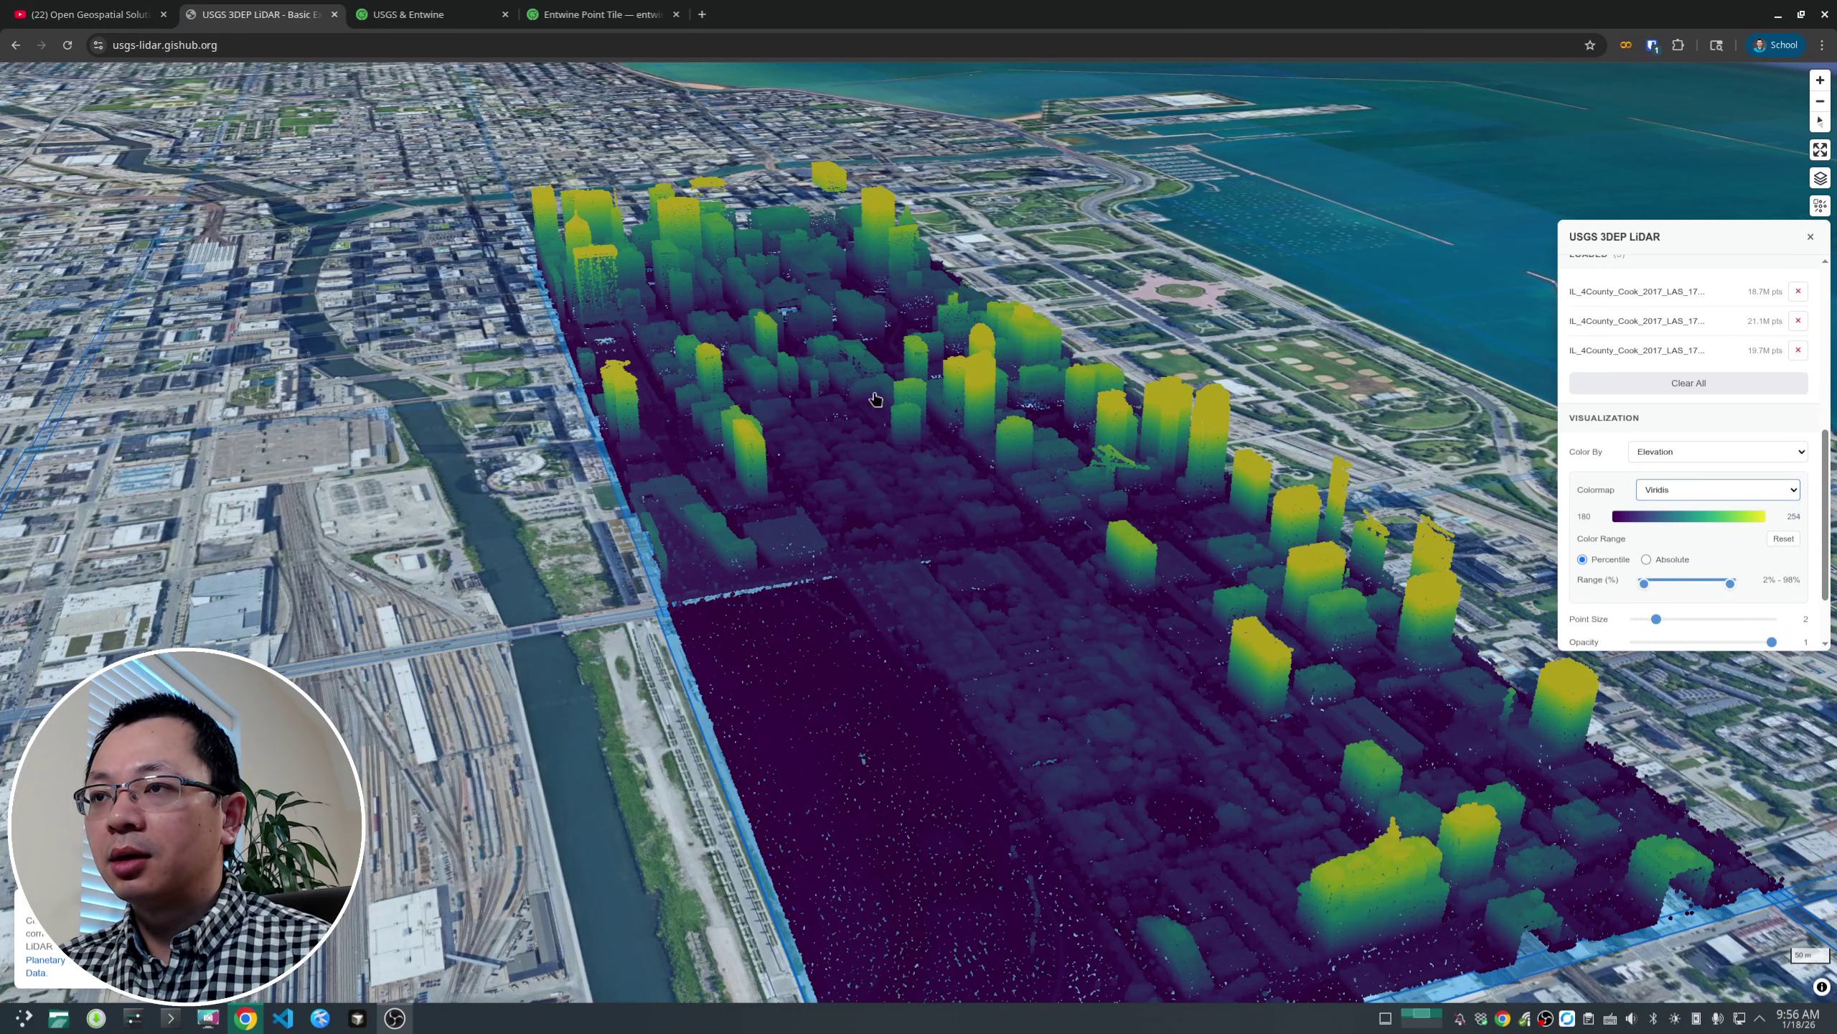
- Examine the Viridis-colored downtown buildings in 3D from nearer and farther viewpoints
left_click_drag(875, 400, 805, 453)
left_click_drag(918, 457, 995, 409)
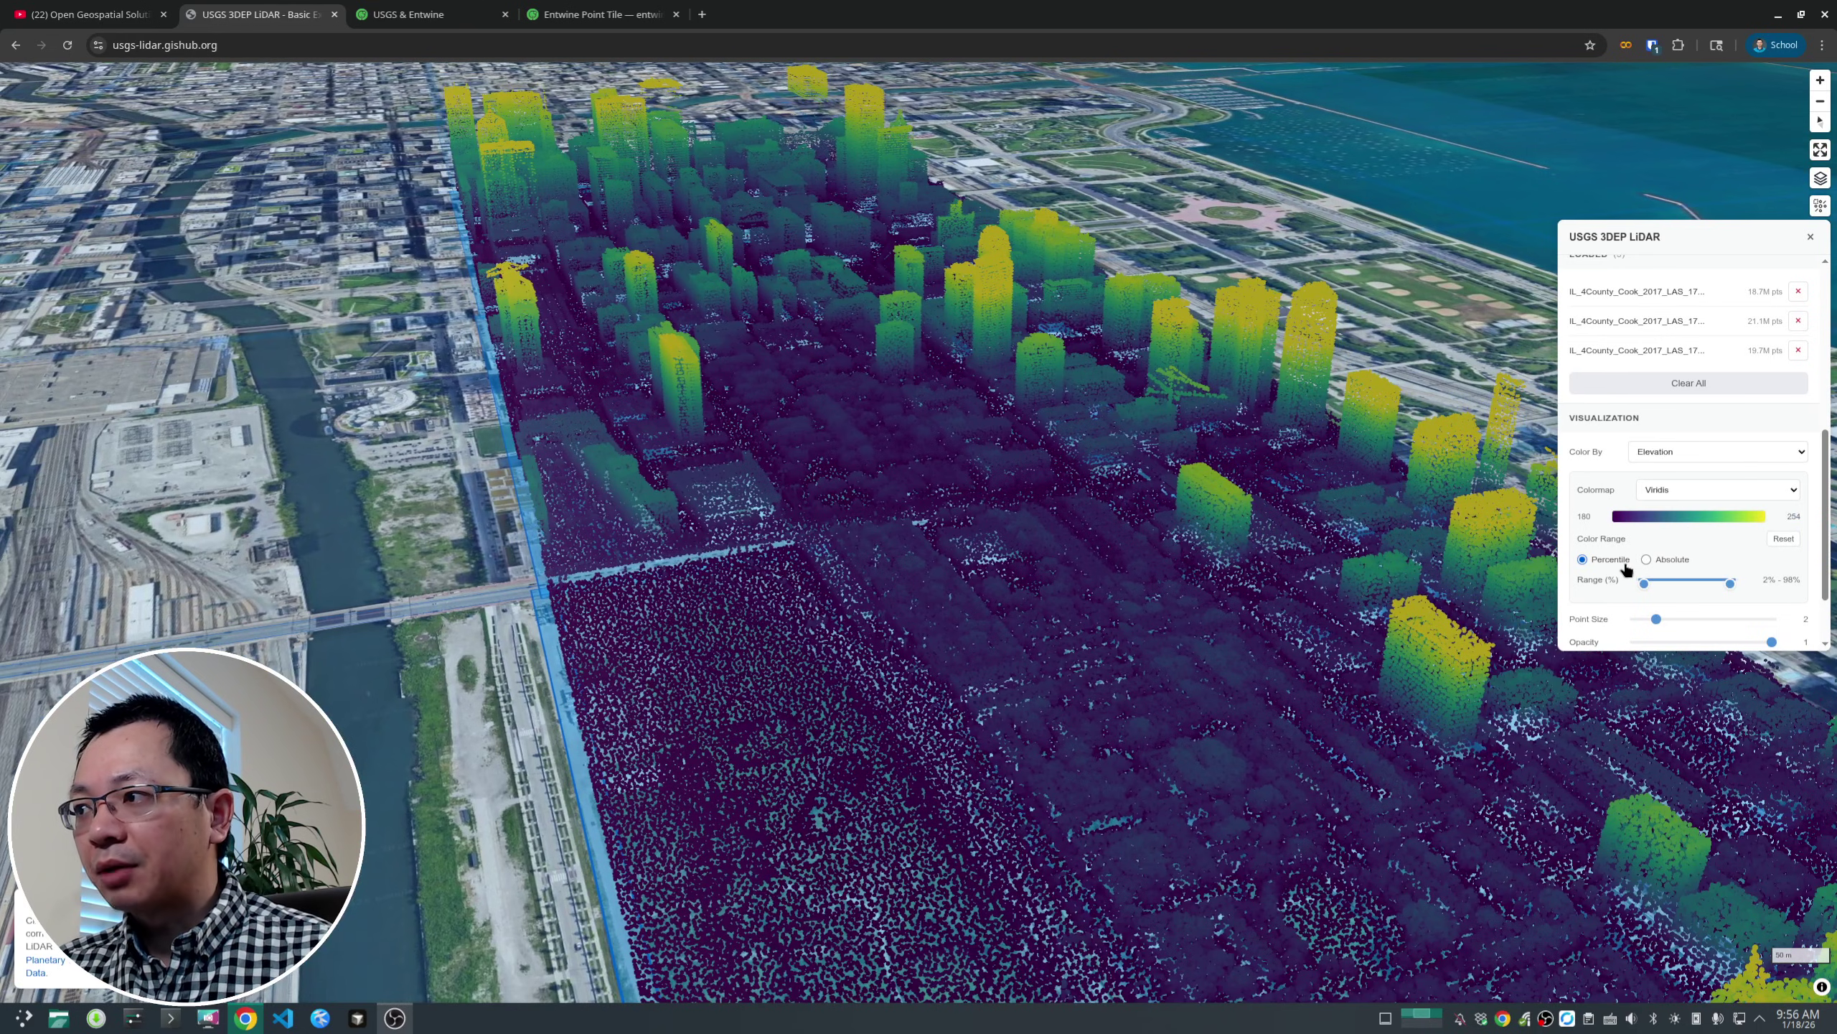
scroll(1117, 579, "down", 3)
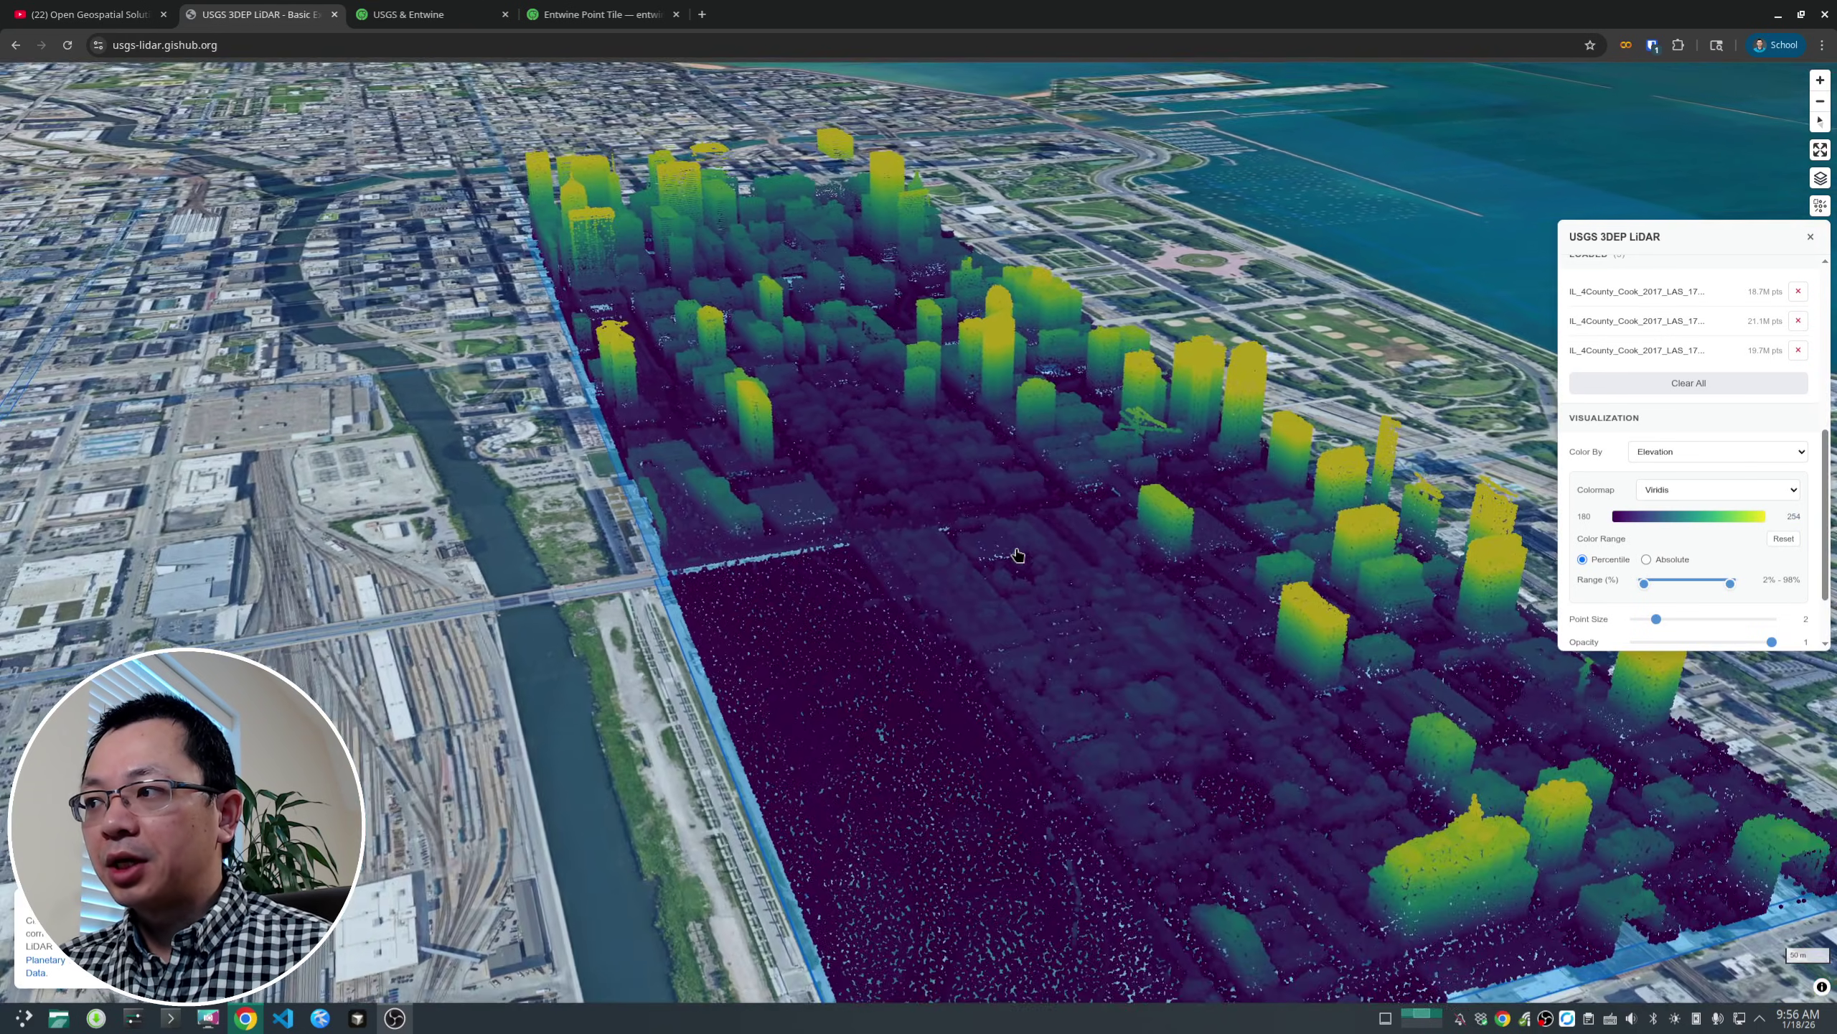
left_click_drag(1040, 458, 946, 555)
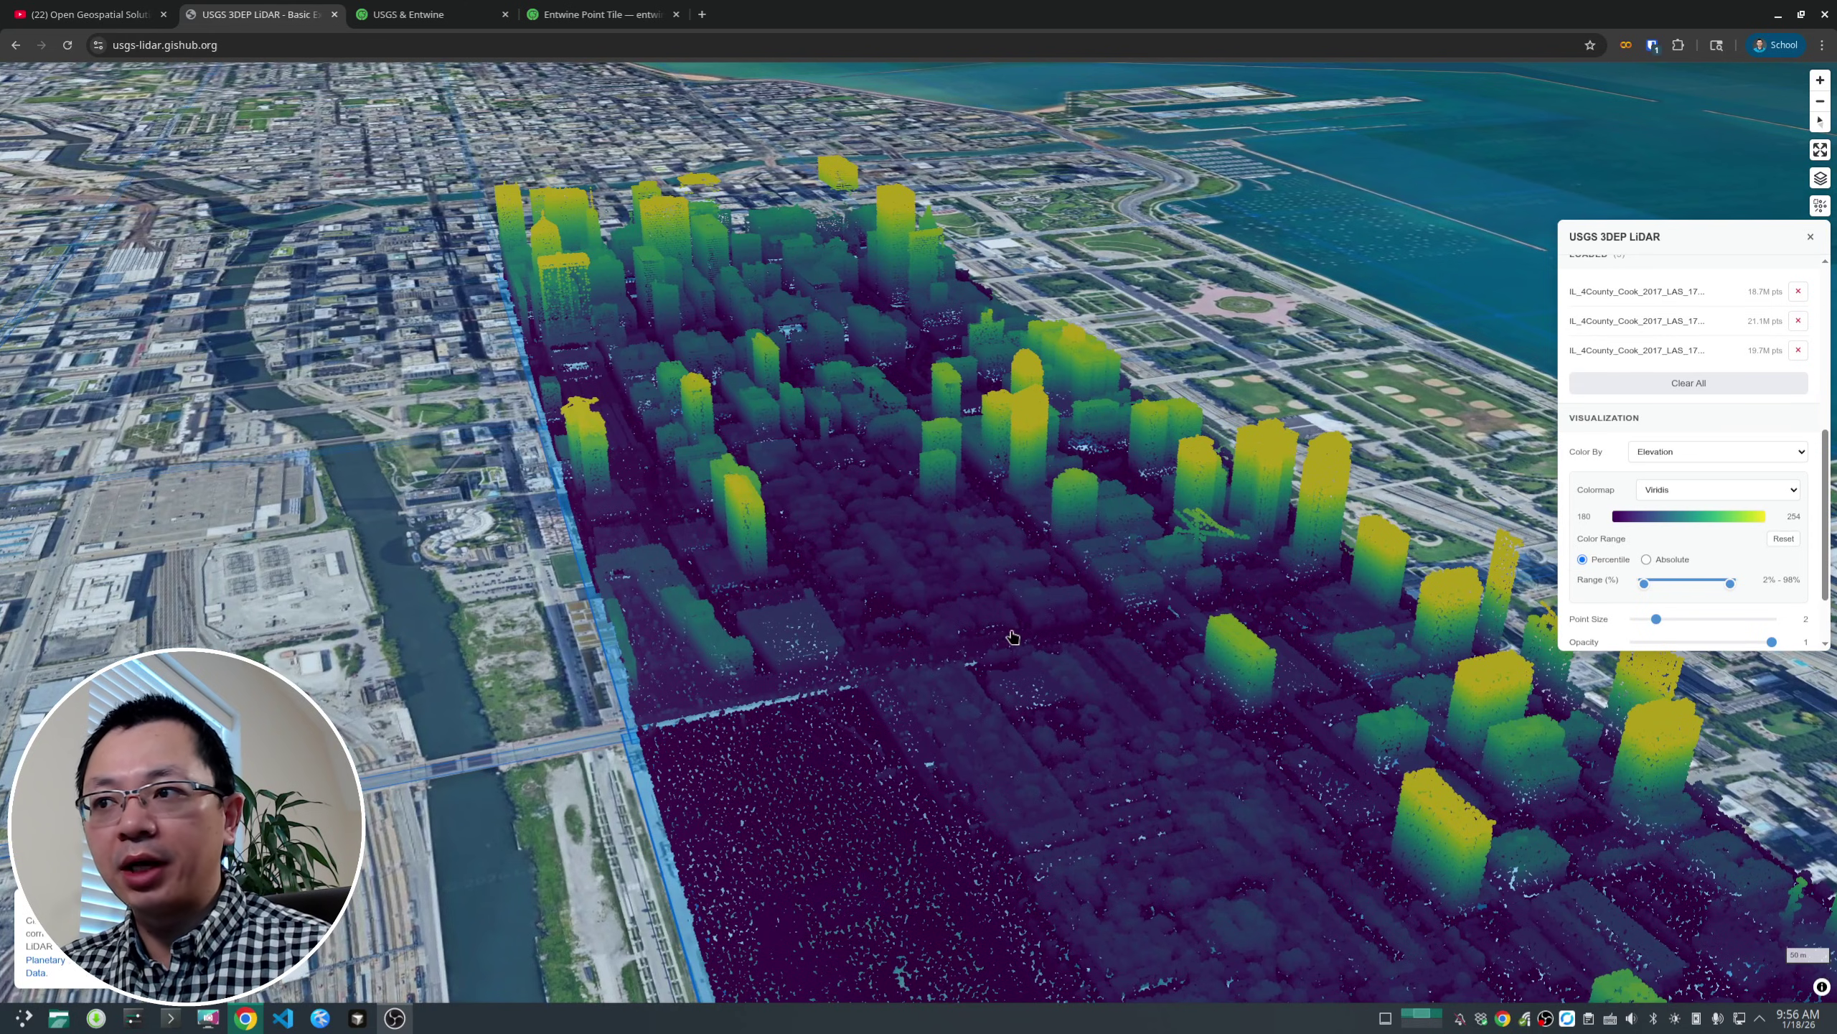
left_click_drag(1025, 670, 1027, 569)
left_click_drag(1054, 636, 993, 556)
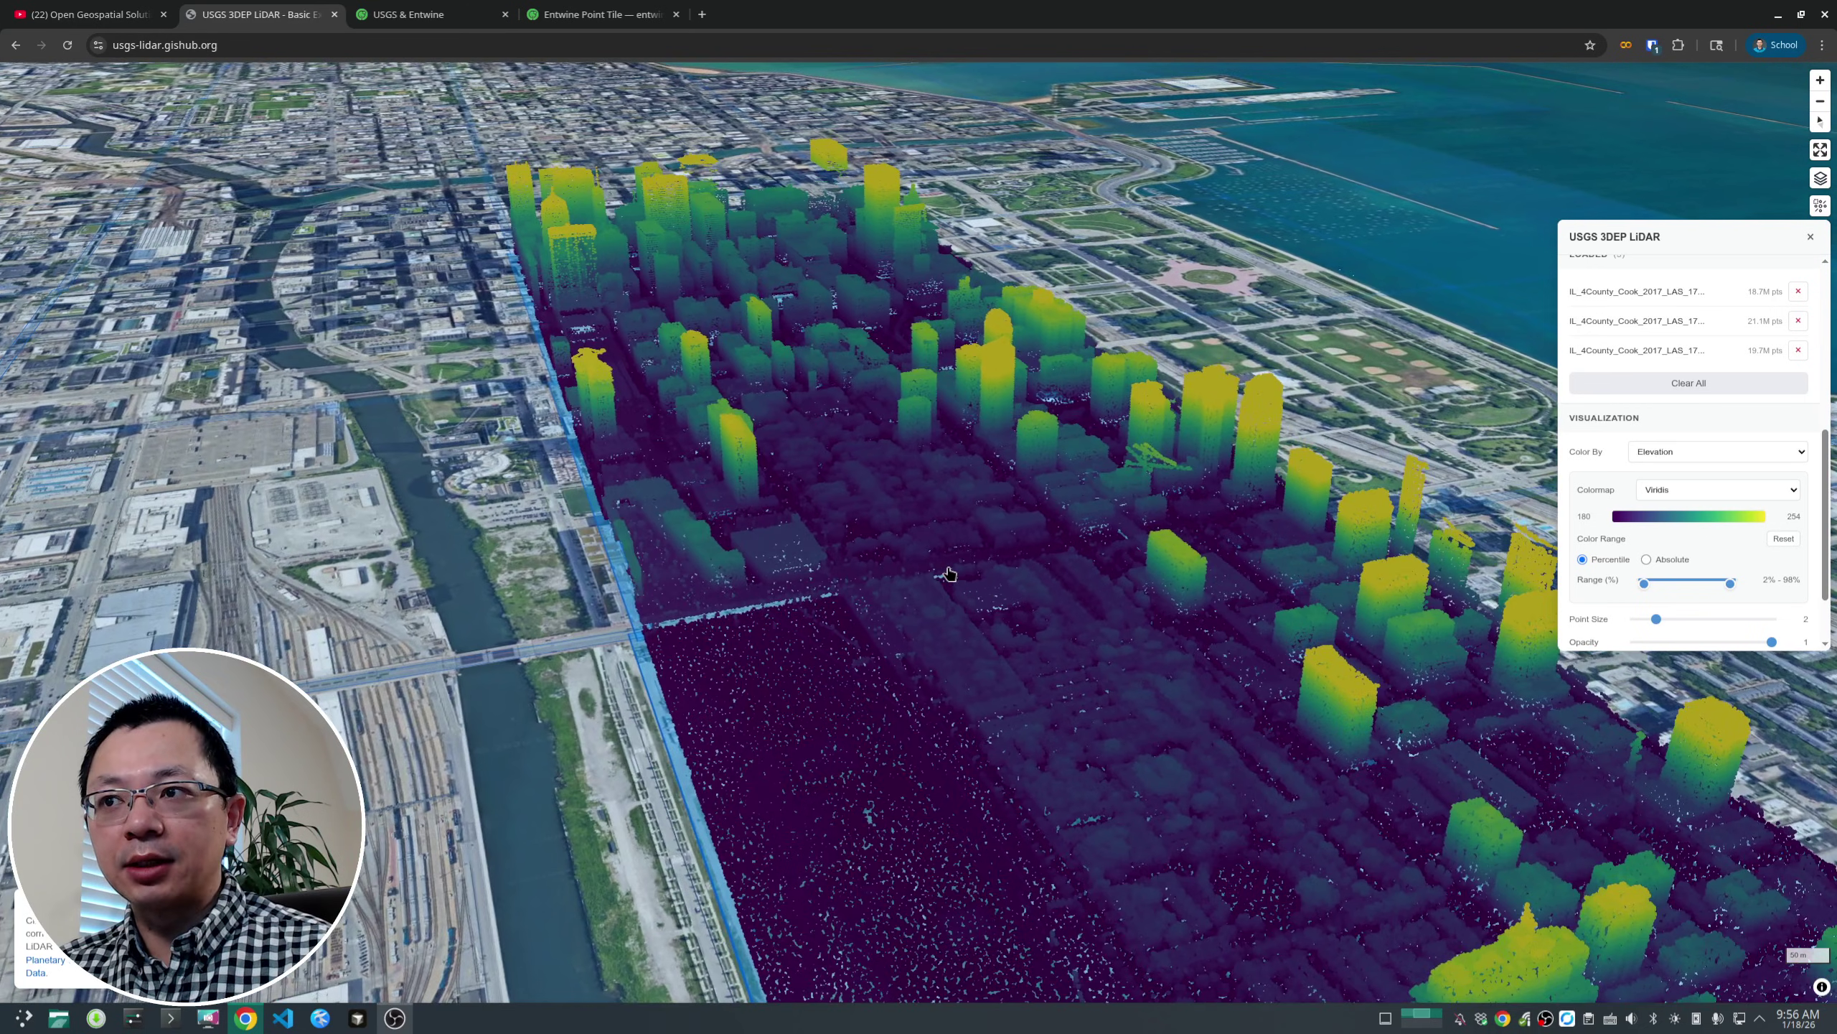
scroll(940, 543, "up", 3)
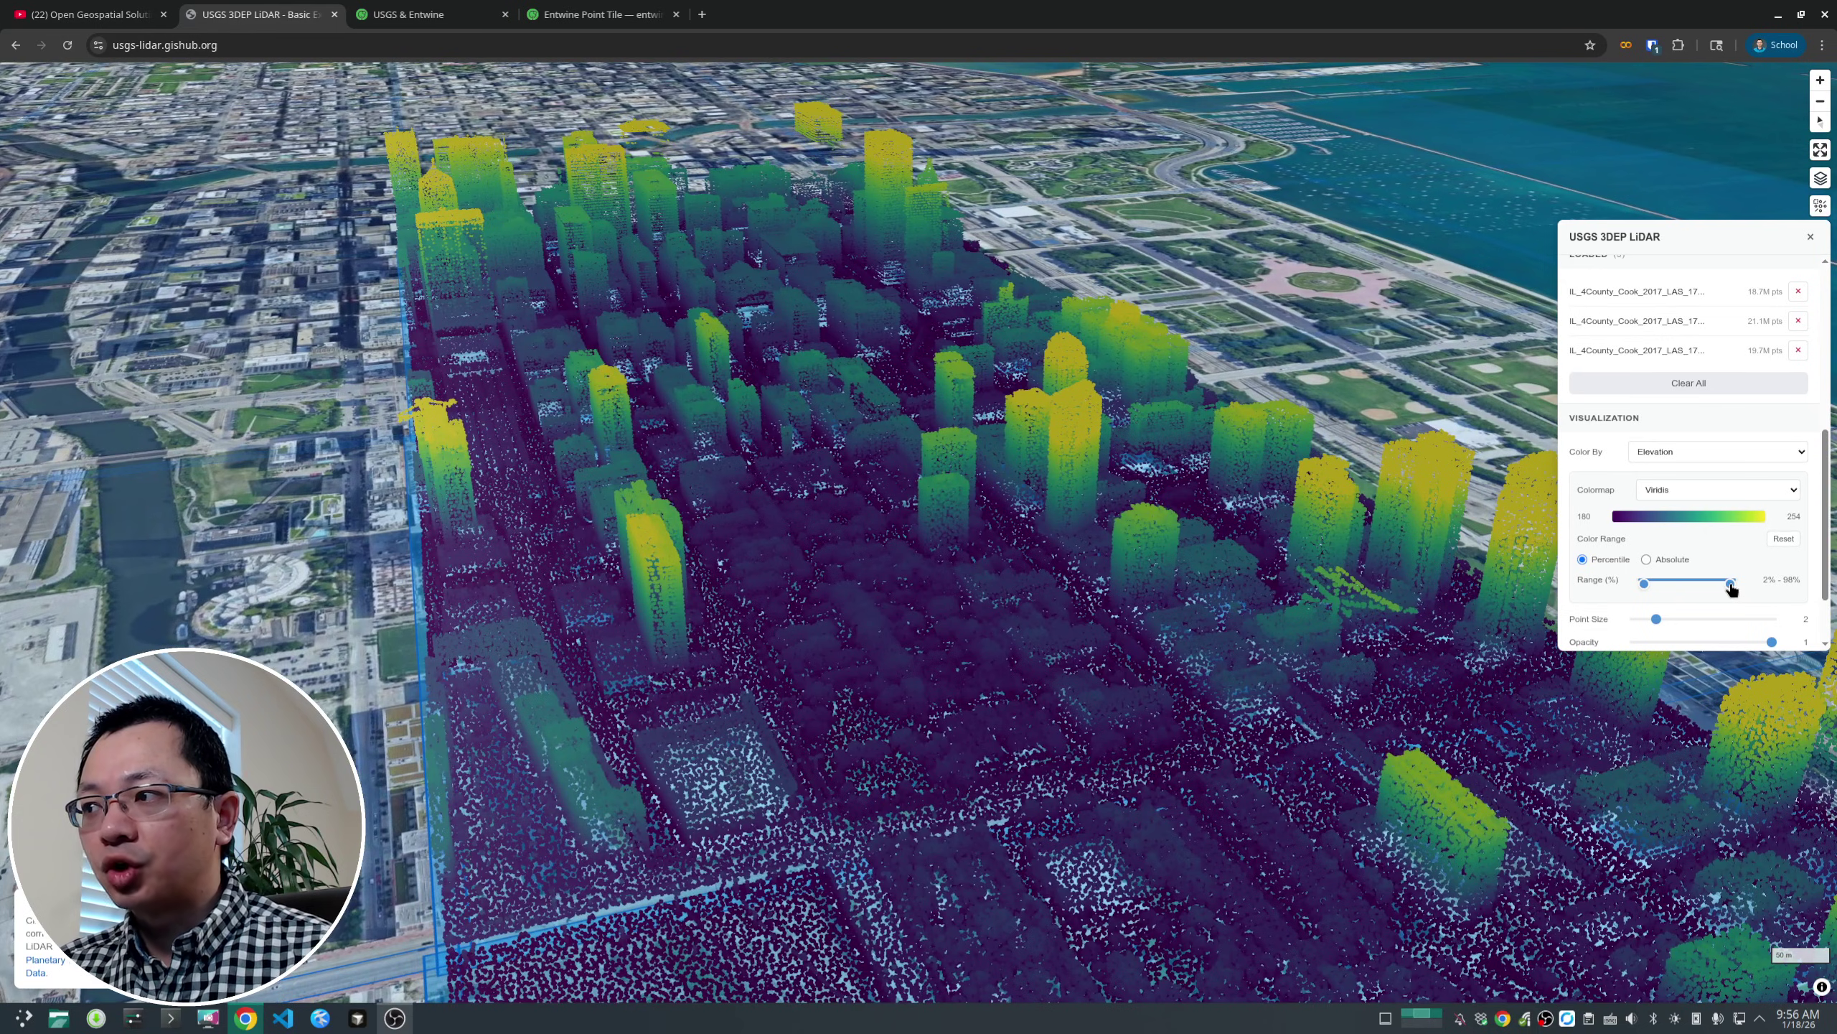
- Lower the upper limit of the percentile color range to 90%, 66% and 71% to compare the building colors
mouse_move(1729, 584)
left_mouse_down()
mouse_move(1709, 585)
mouse_move(1725, 584)
left_mouse_up()
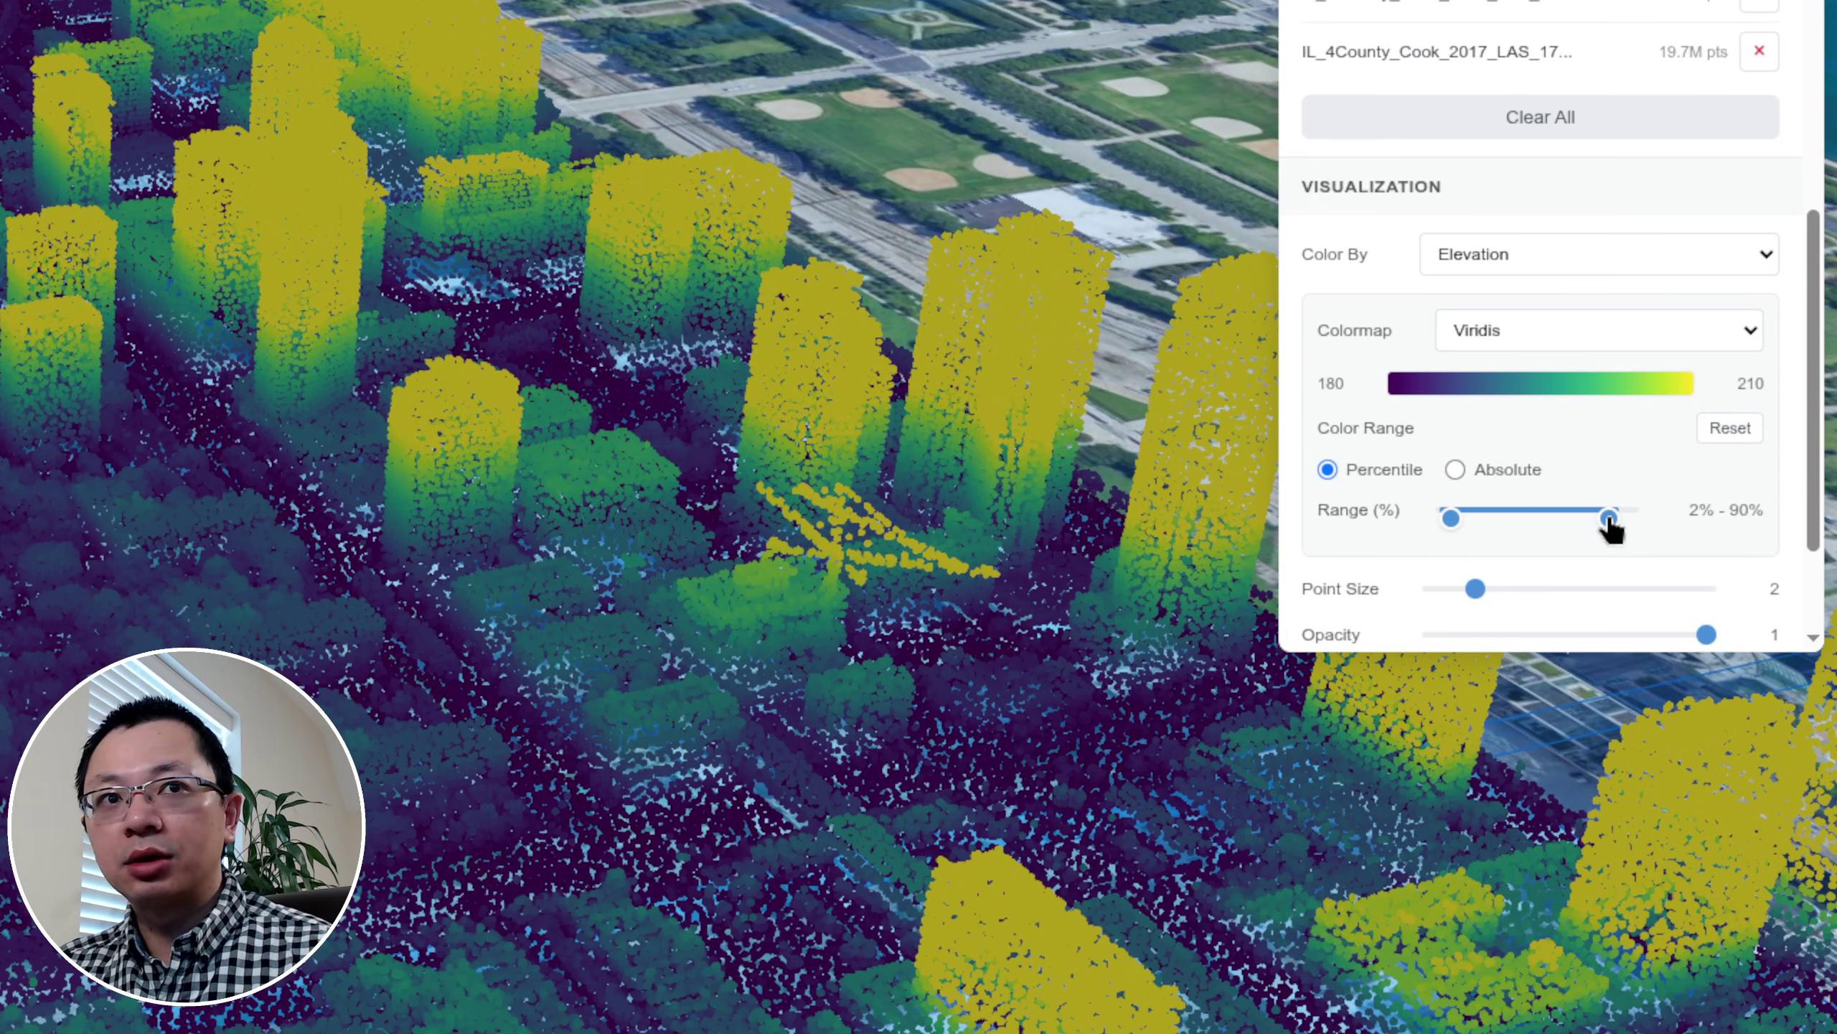
left_click(1547, 515)
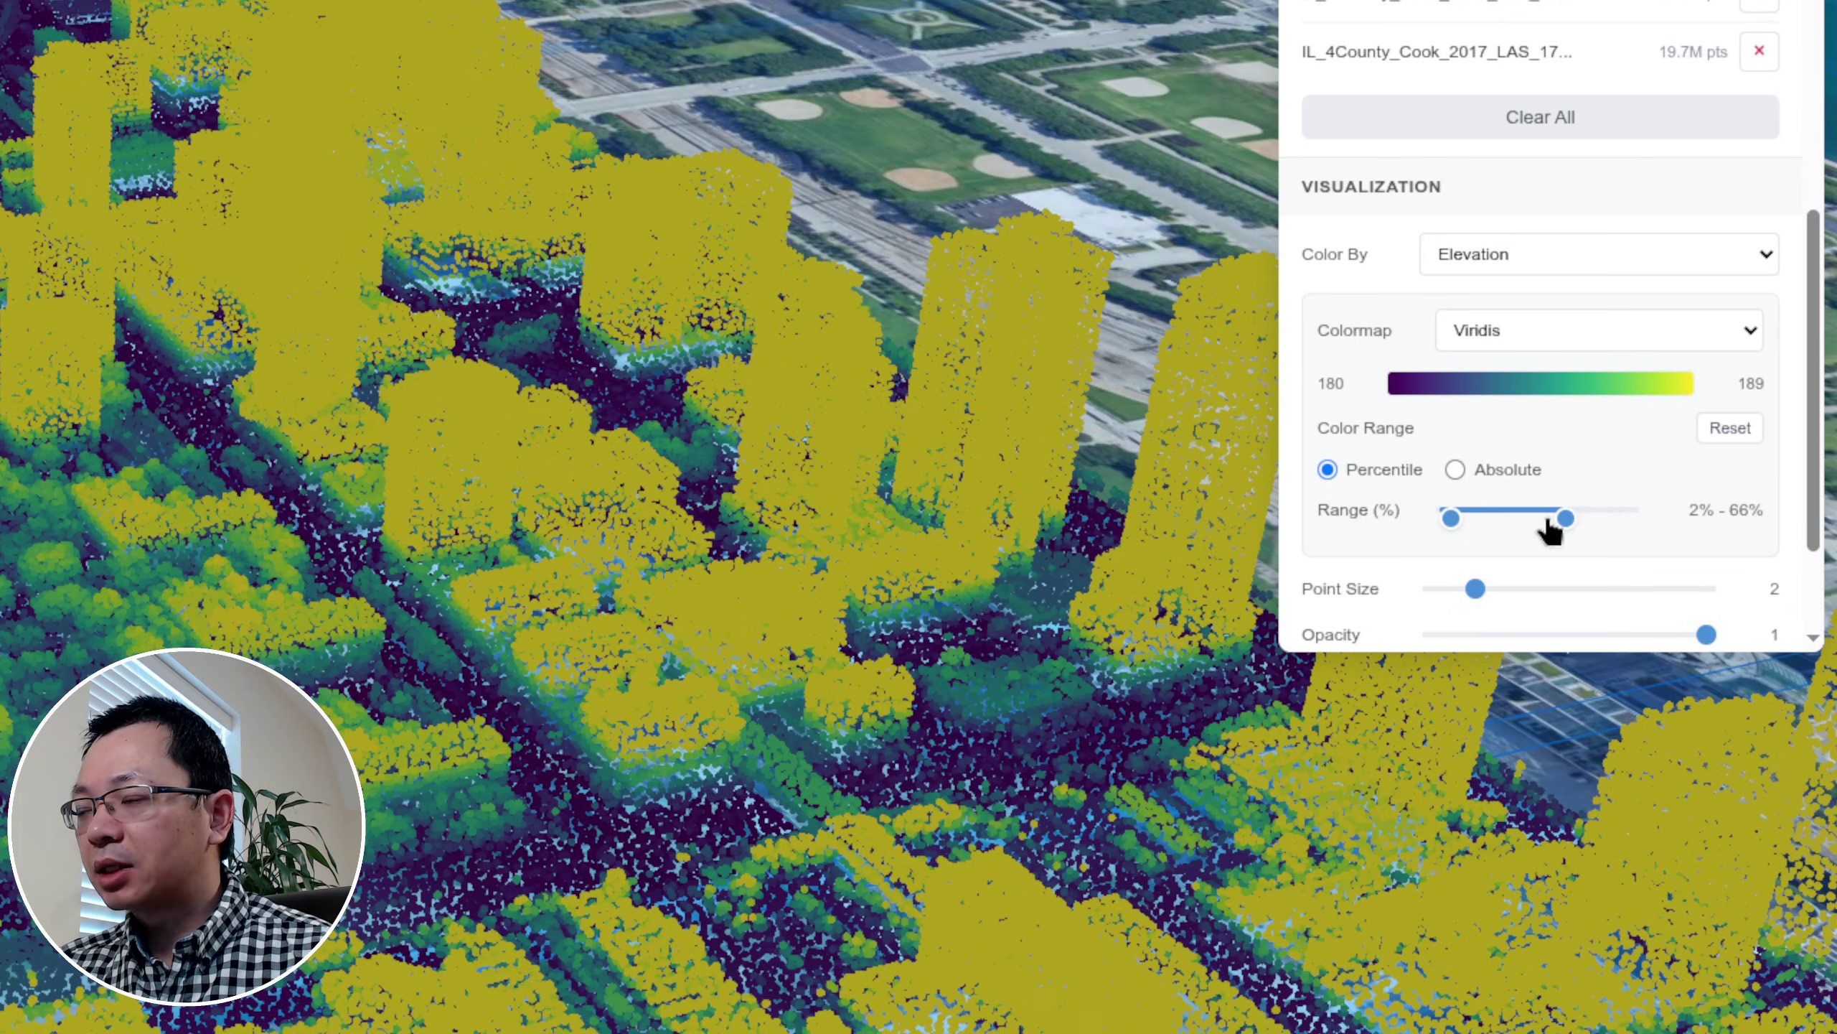
mouse_move(1548, 515)
left_mouse_down()
mouse_move(1507, 517)
mouse_move(1607, 517)
mouse_move(1579, 521)
left_mouse_up()
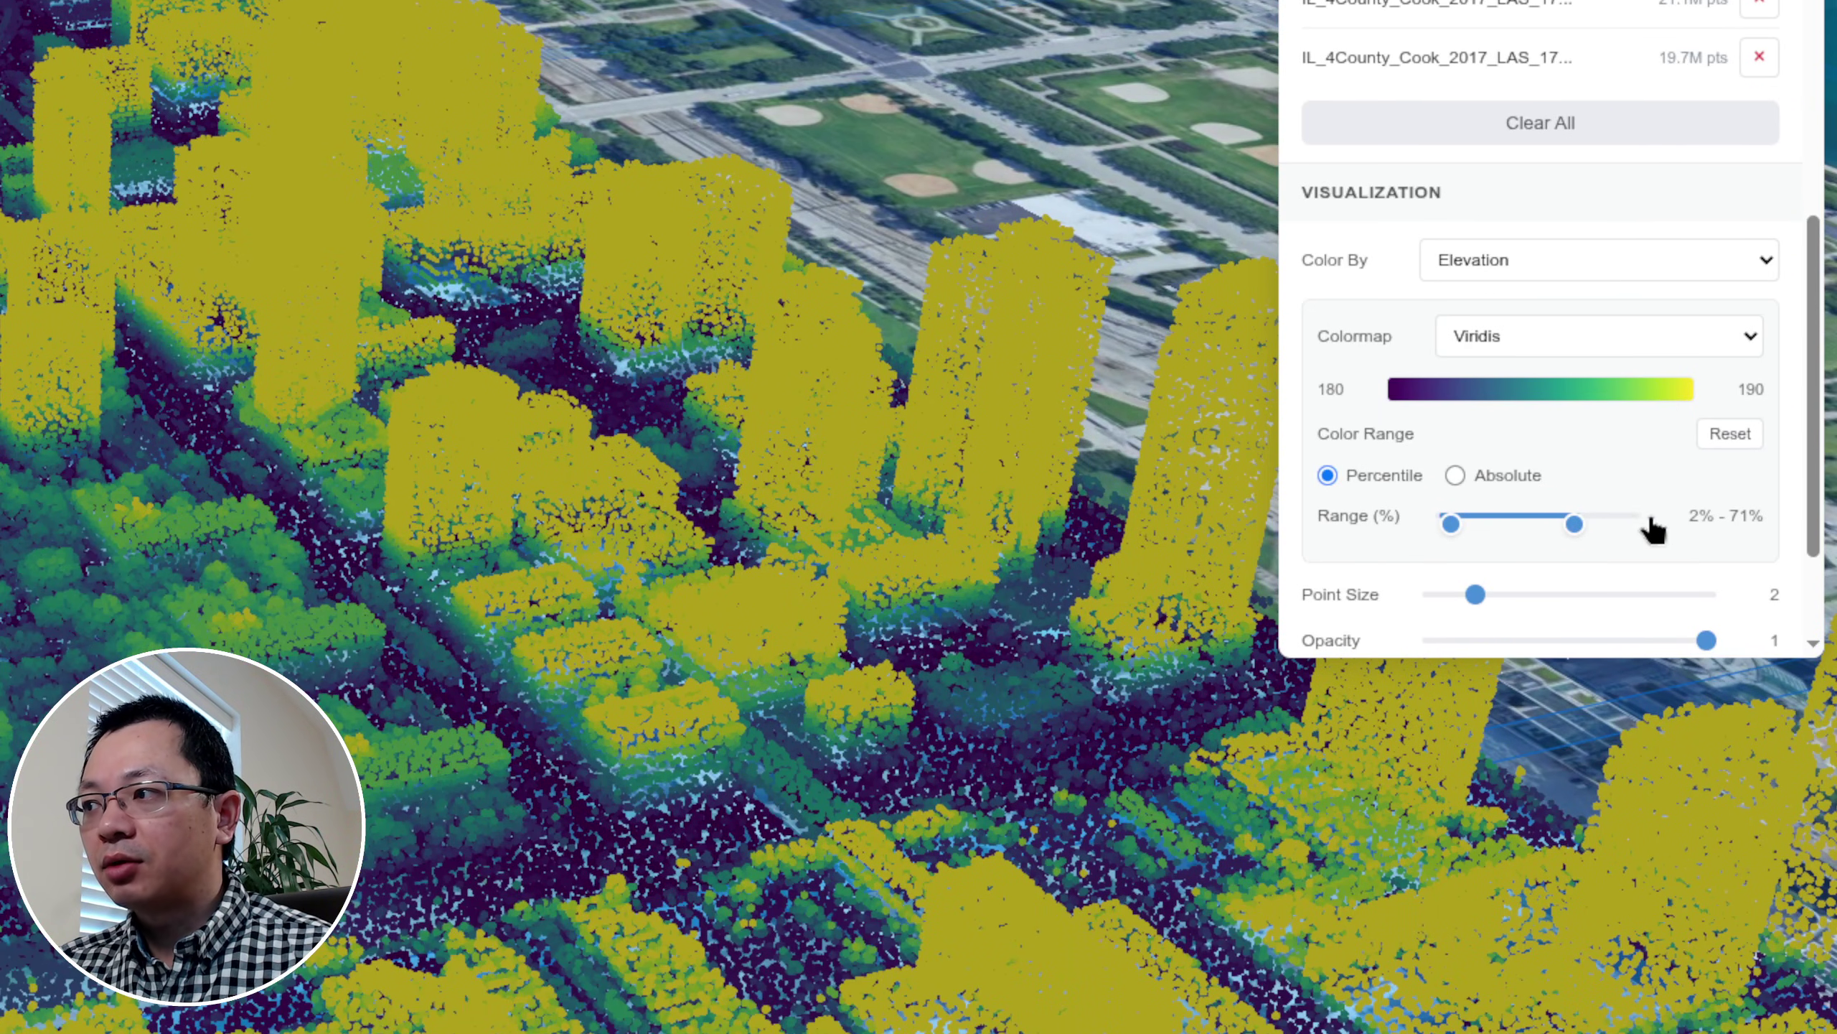
- Widen the percentile color range to 0%–100%, and reset it to the default
left_click(1653, 514)
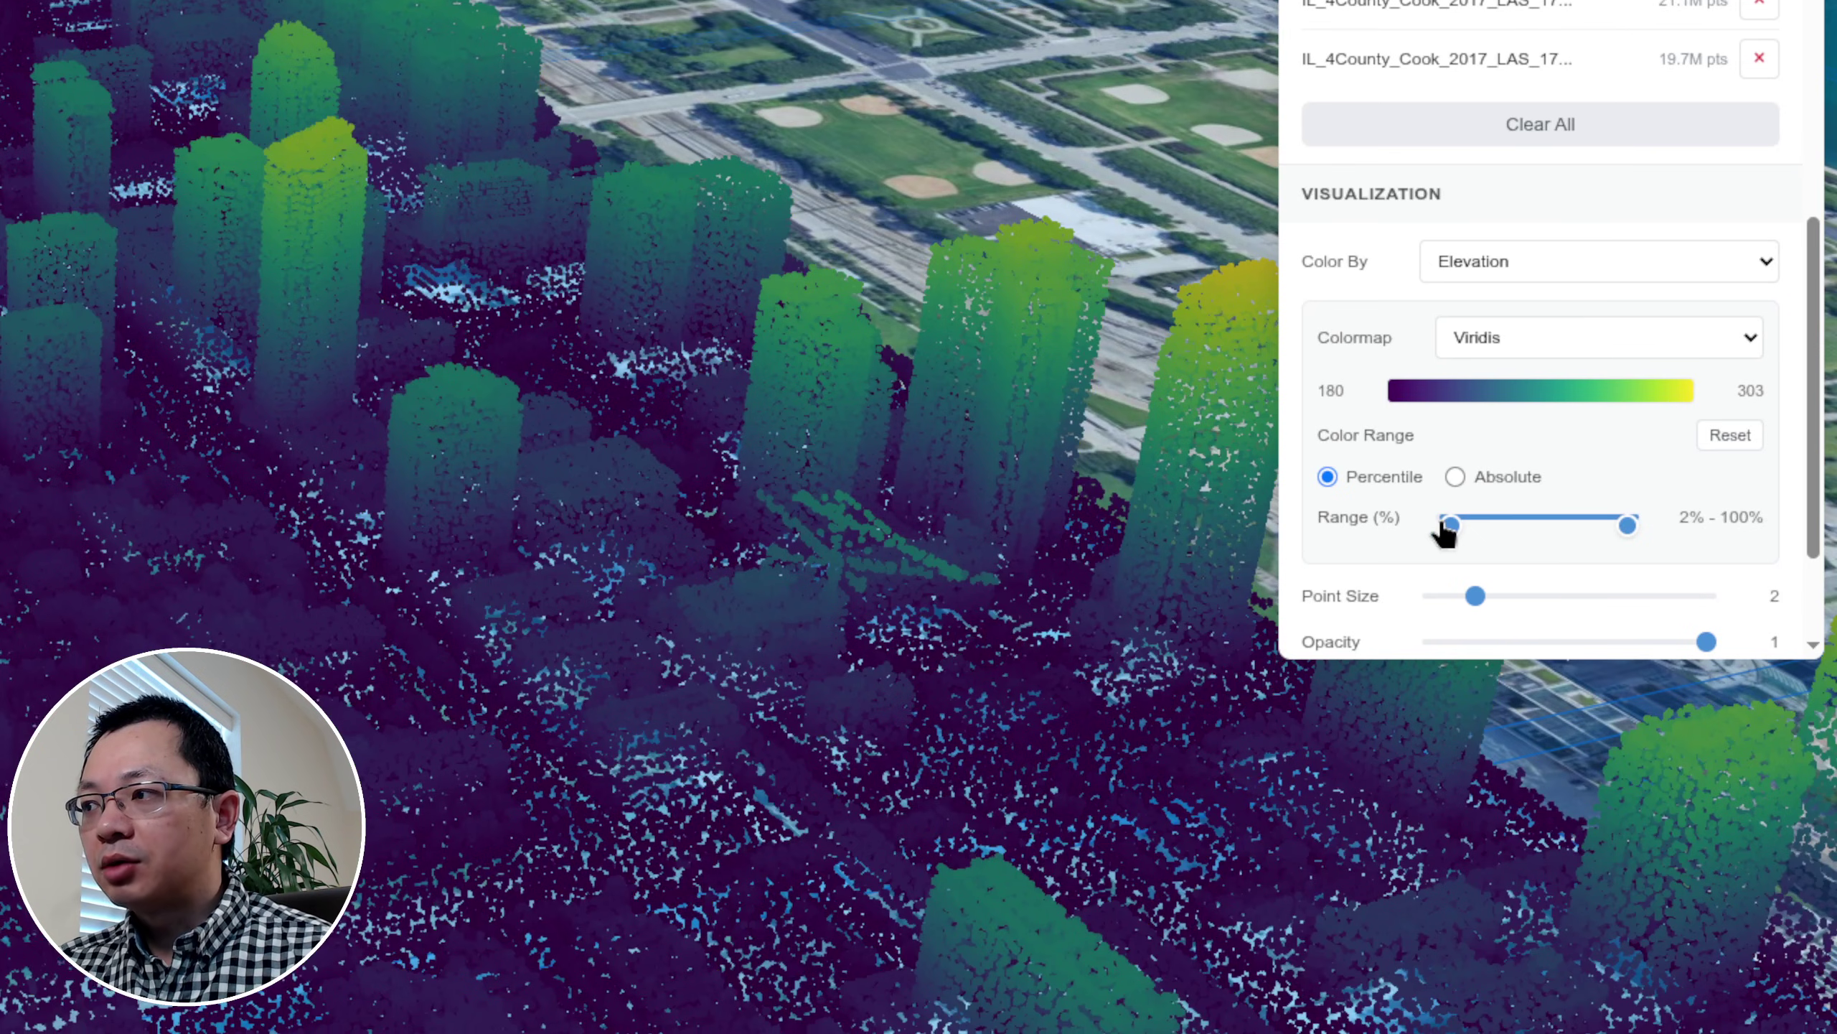
left_click(1444, 522)
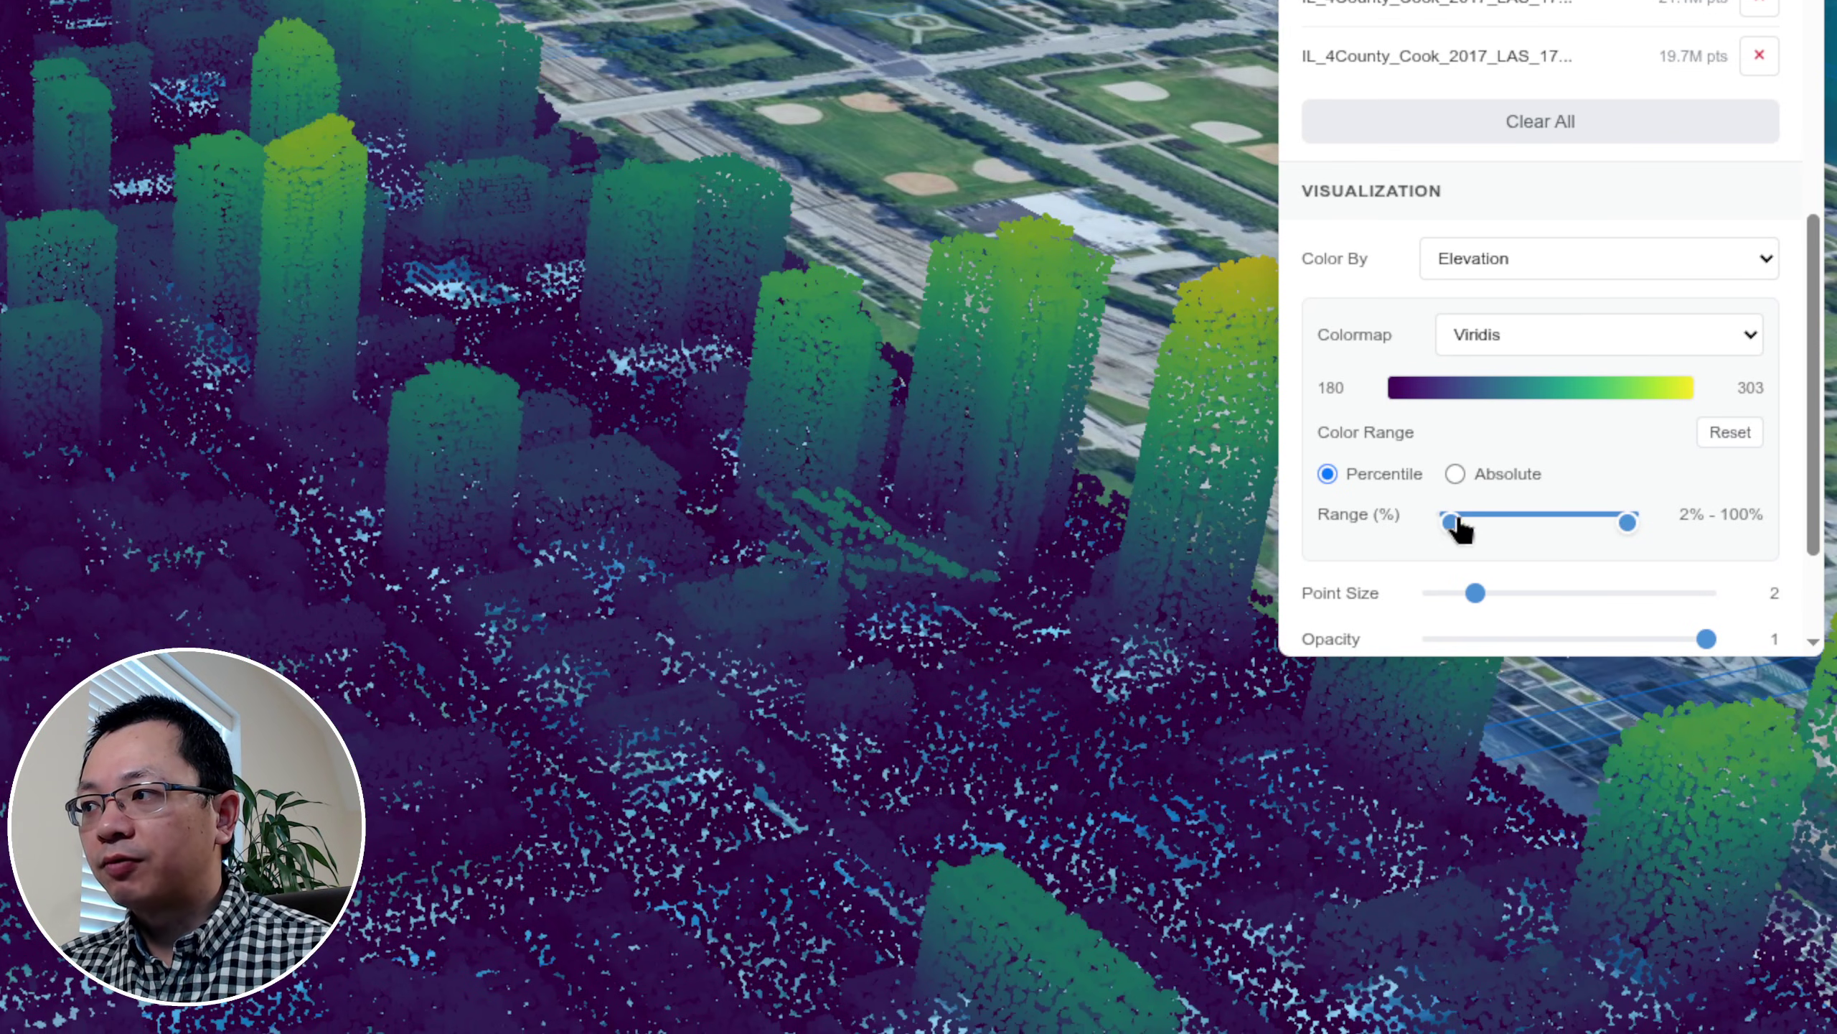
left_click_drag(1480, 521, 1377, 520)
left_click(1623, 518)
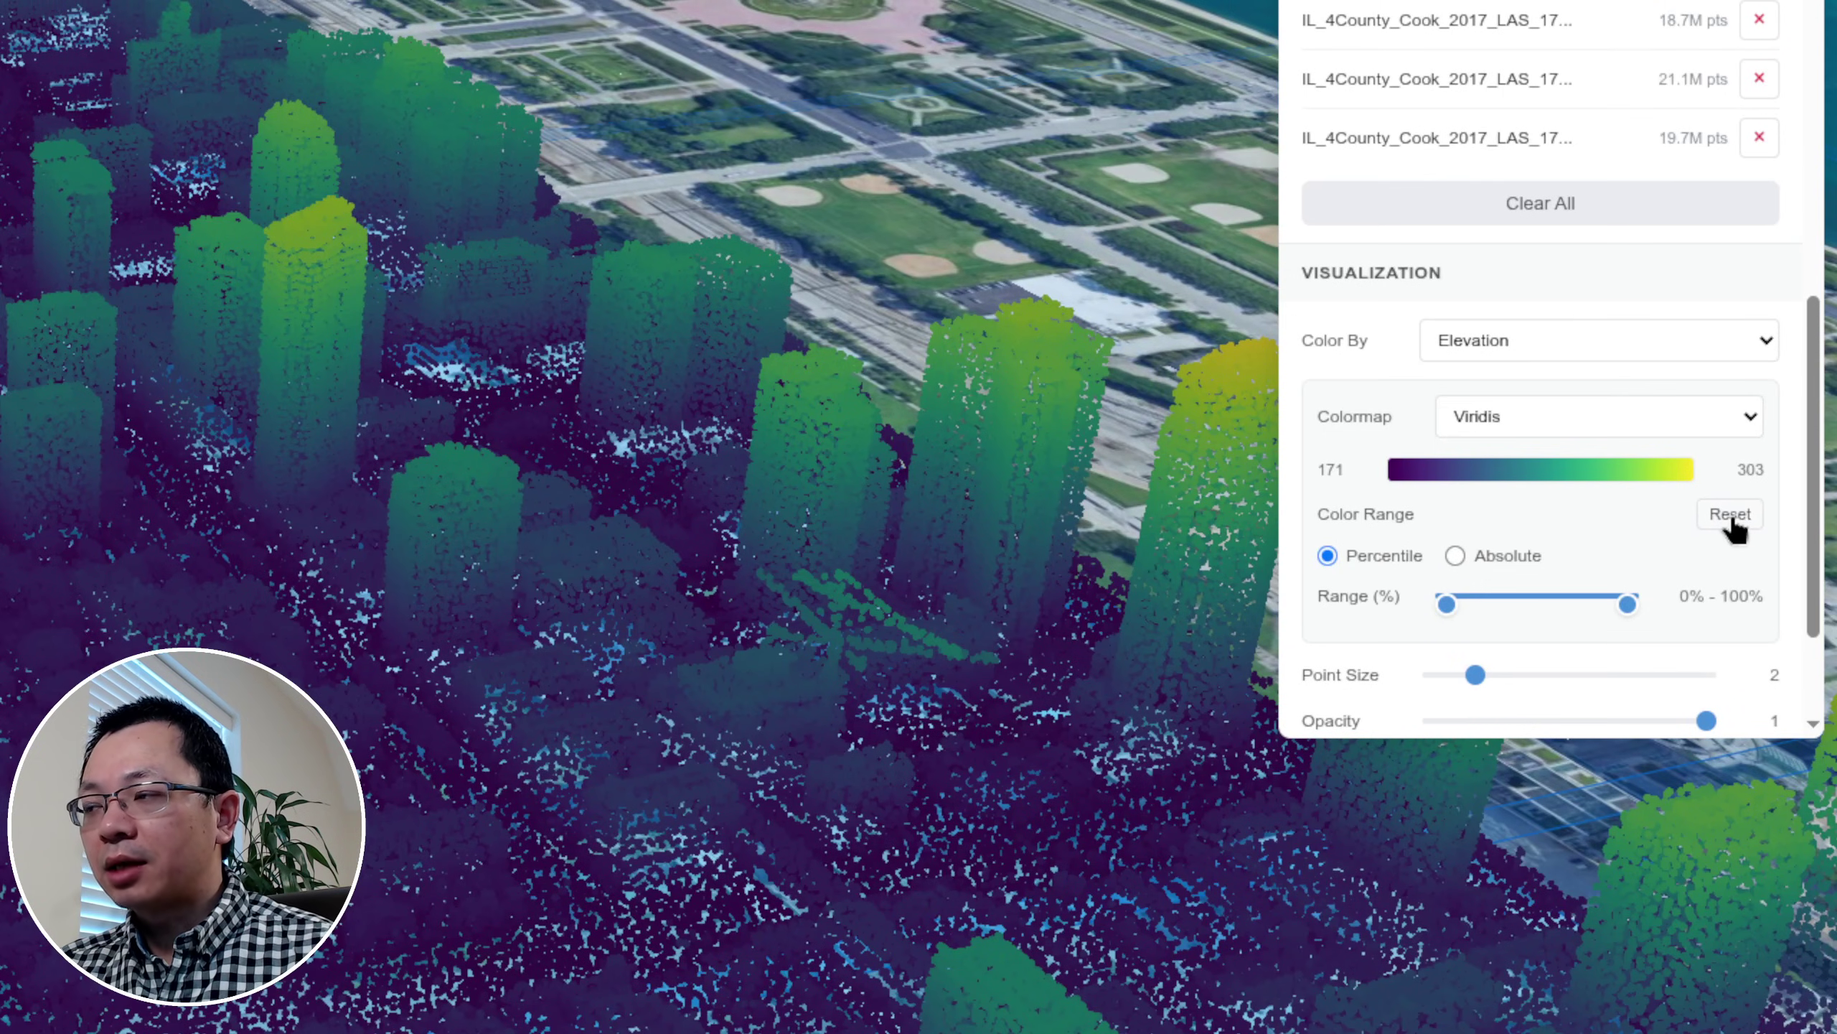
left_click(1734, 512)
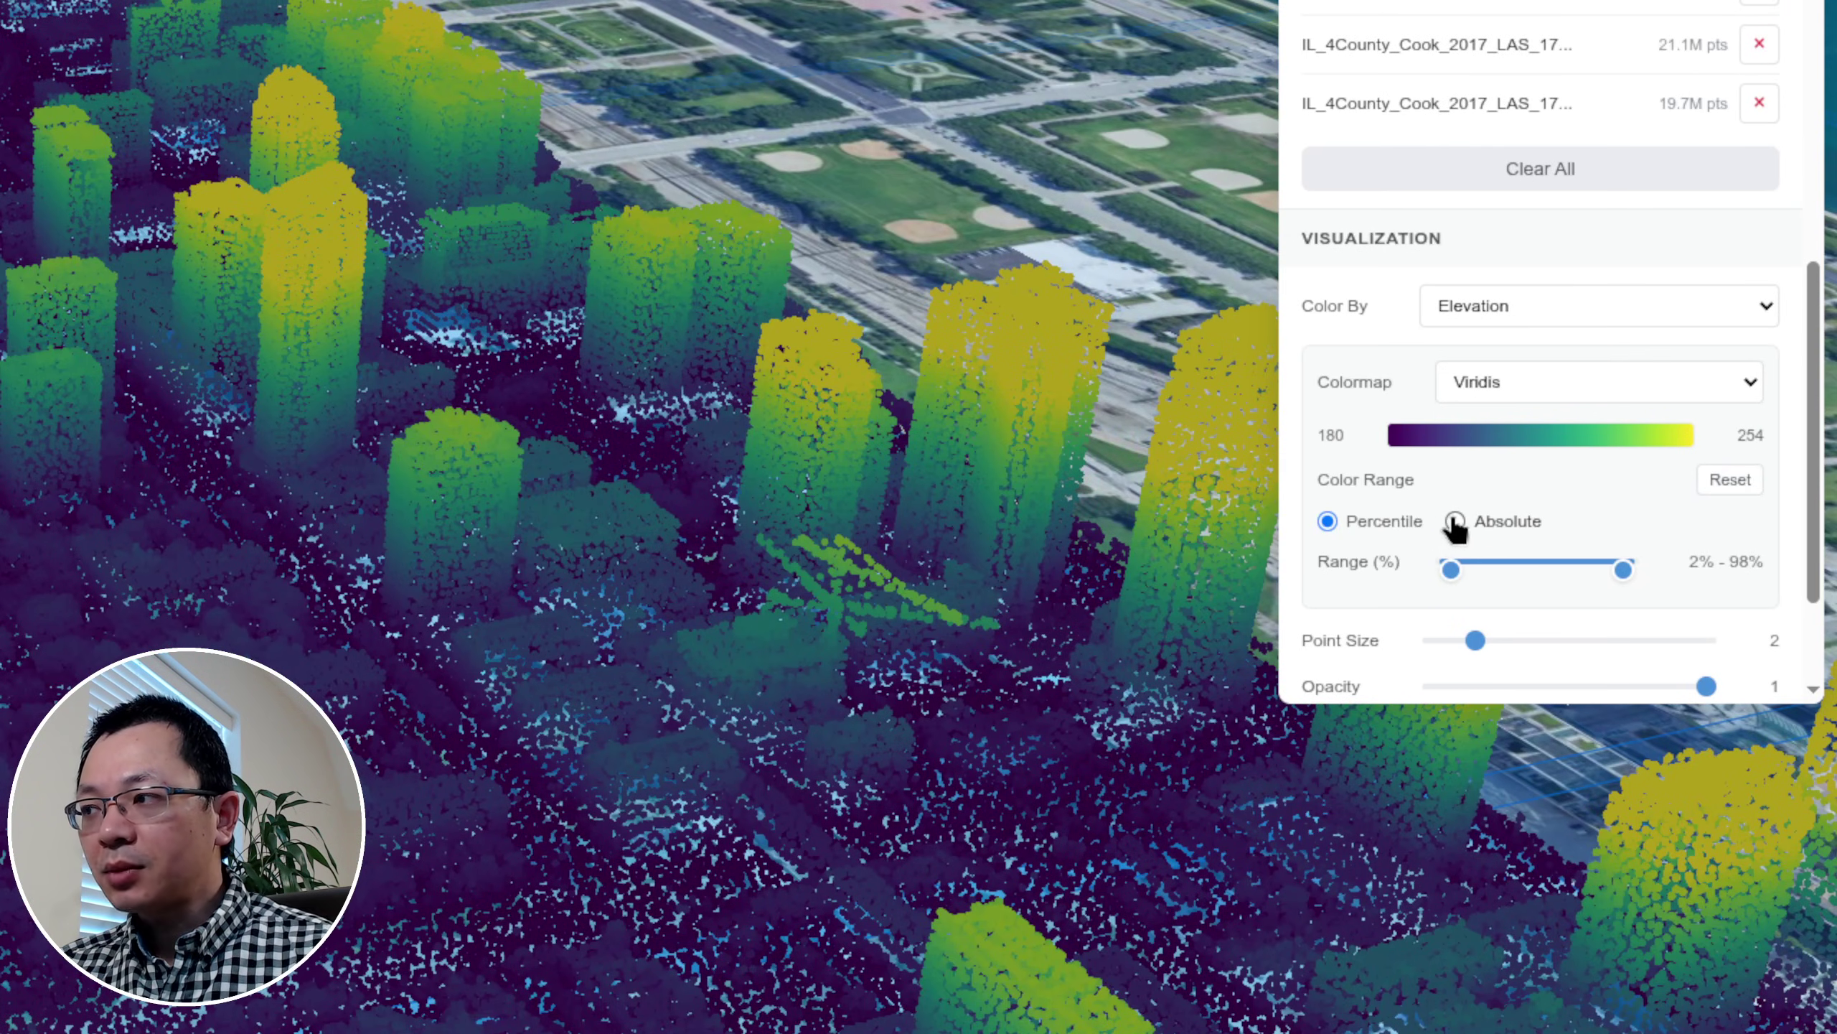
- Switch the color range to absolute values and widen it to 168–368
left_click(1455, 515)
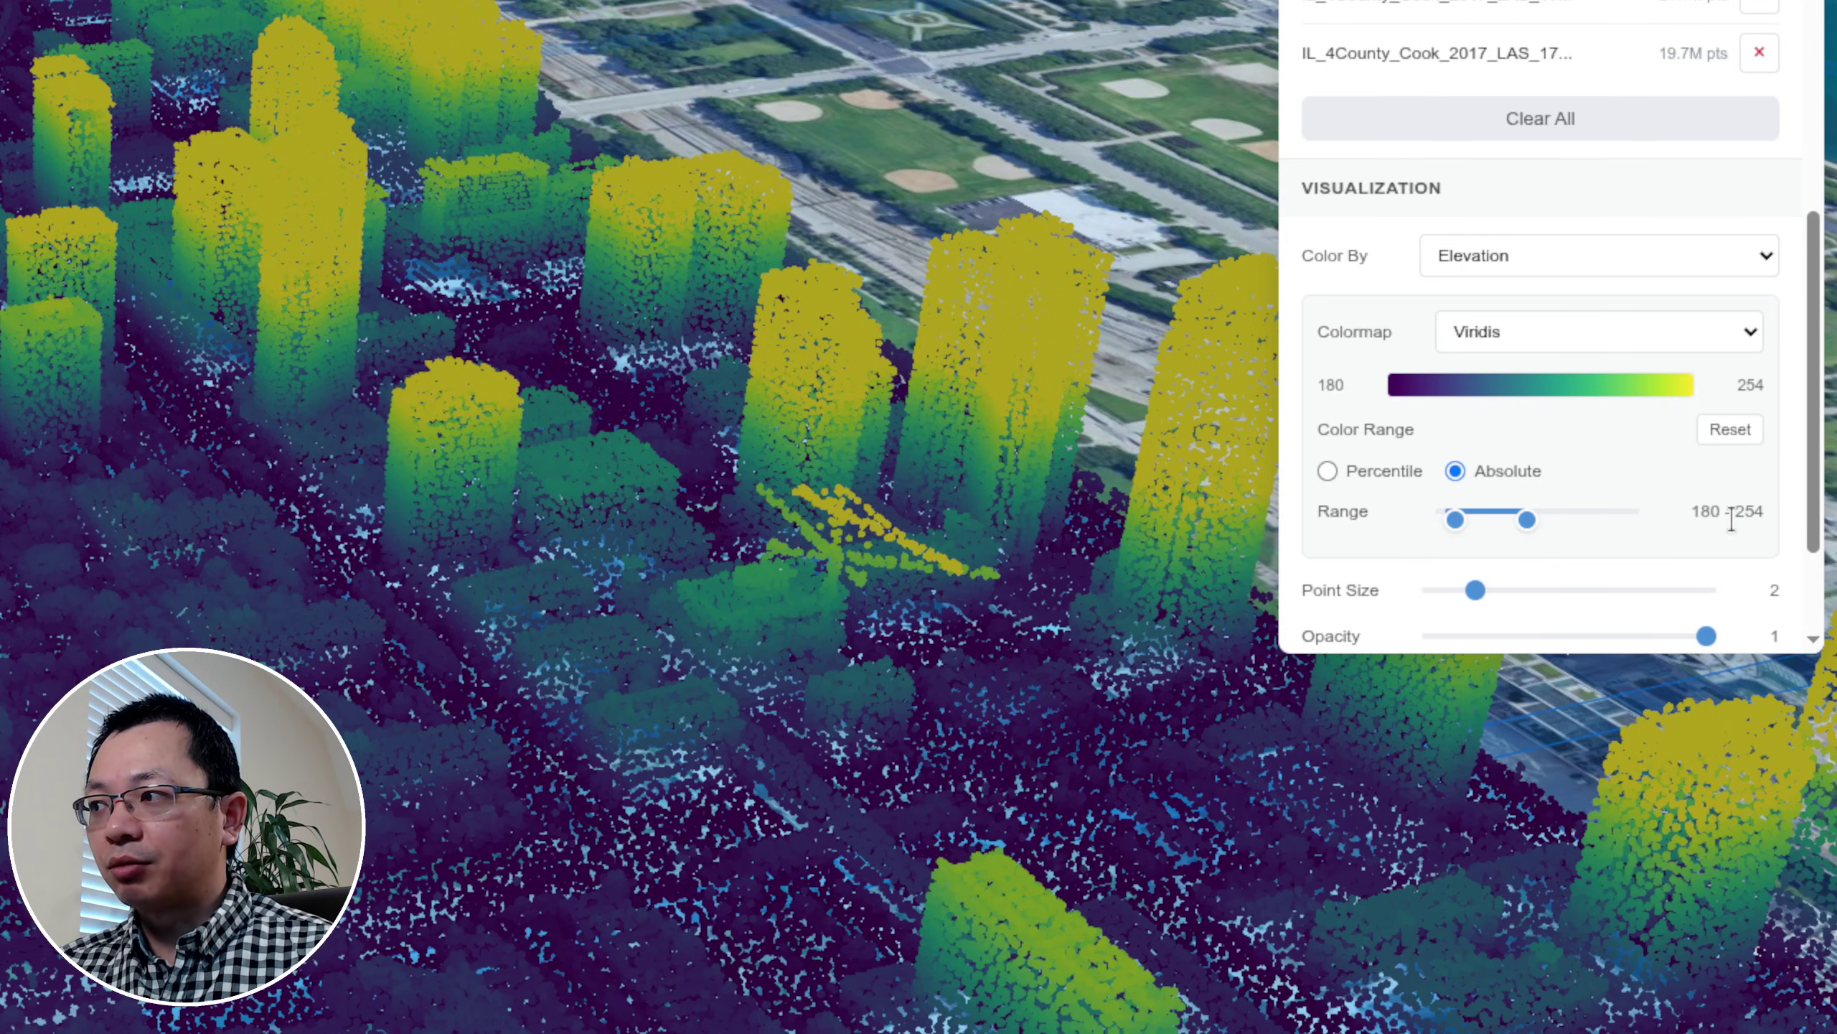
double_click(1705, 511)
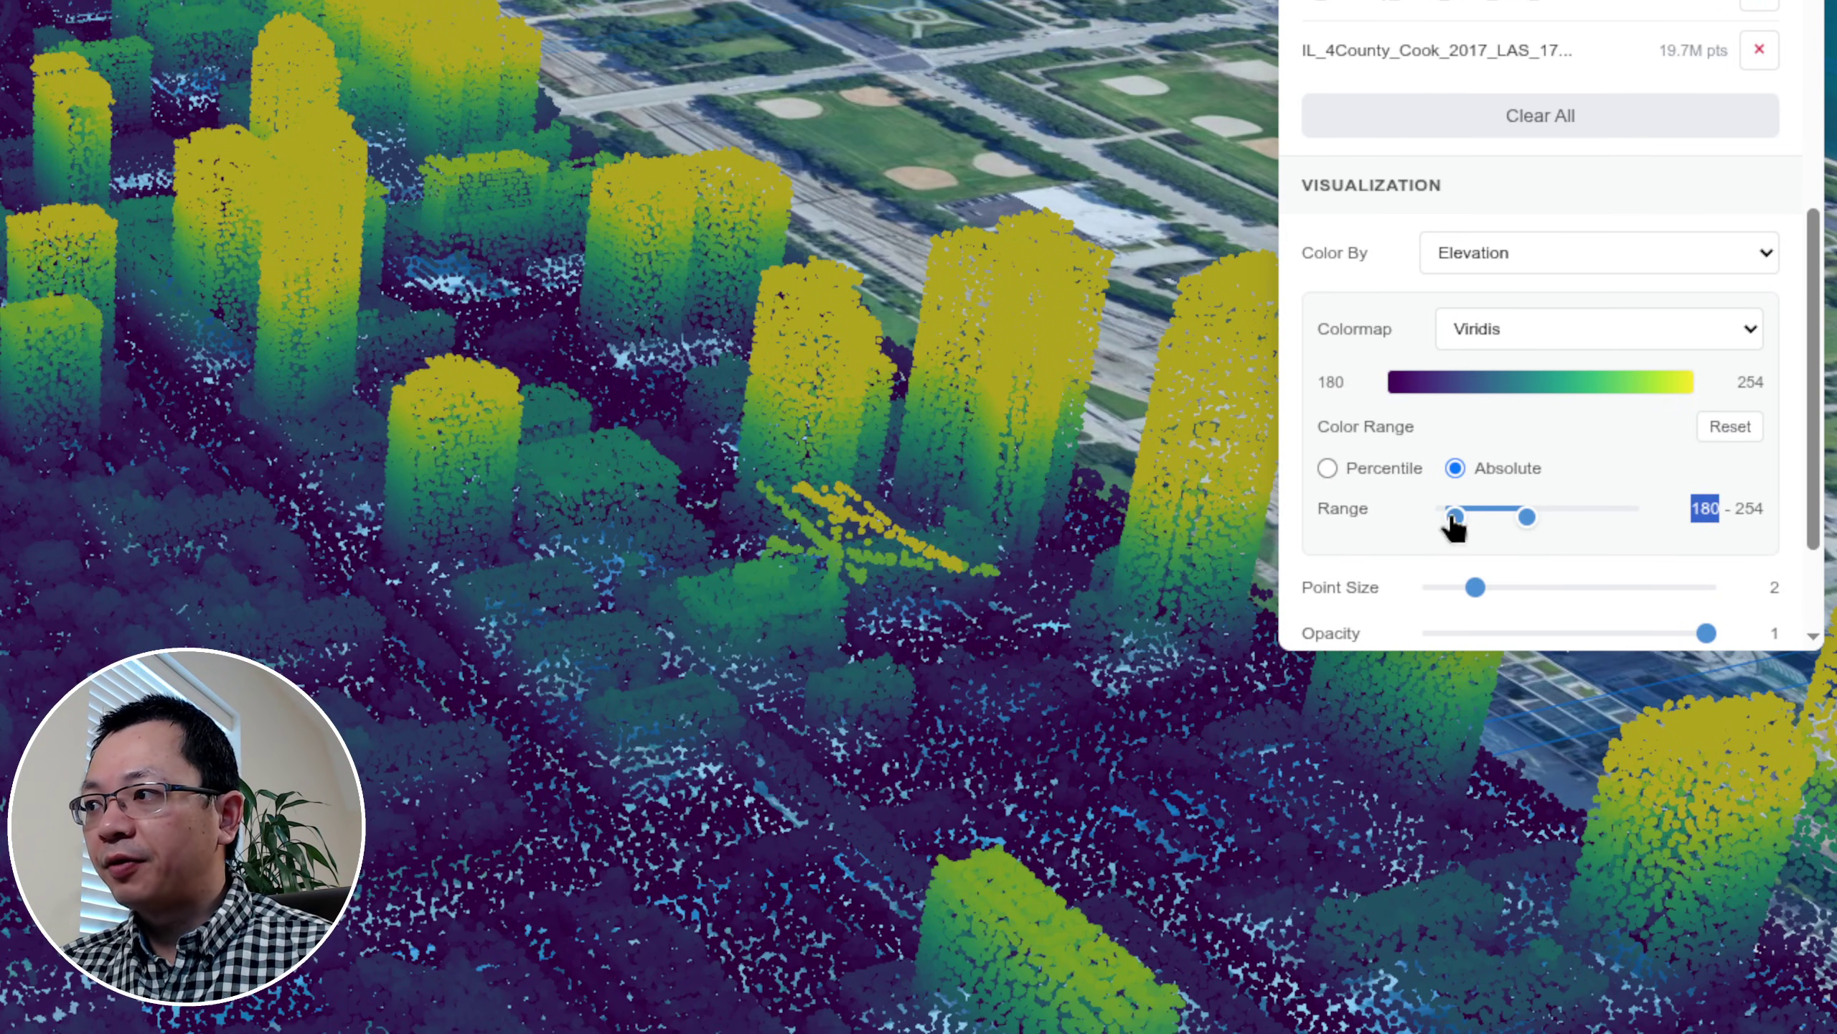
left_click_drag(1455, 504, 1396, 520)
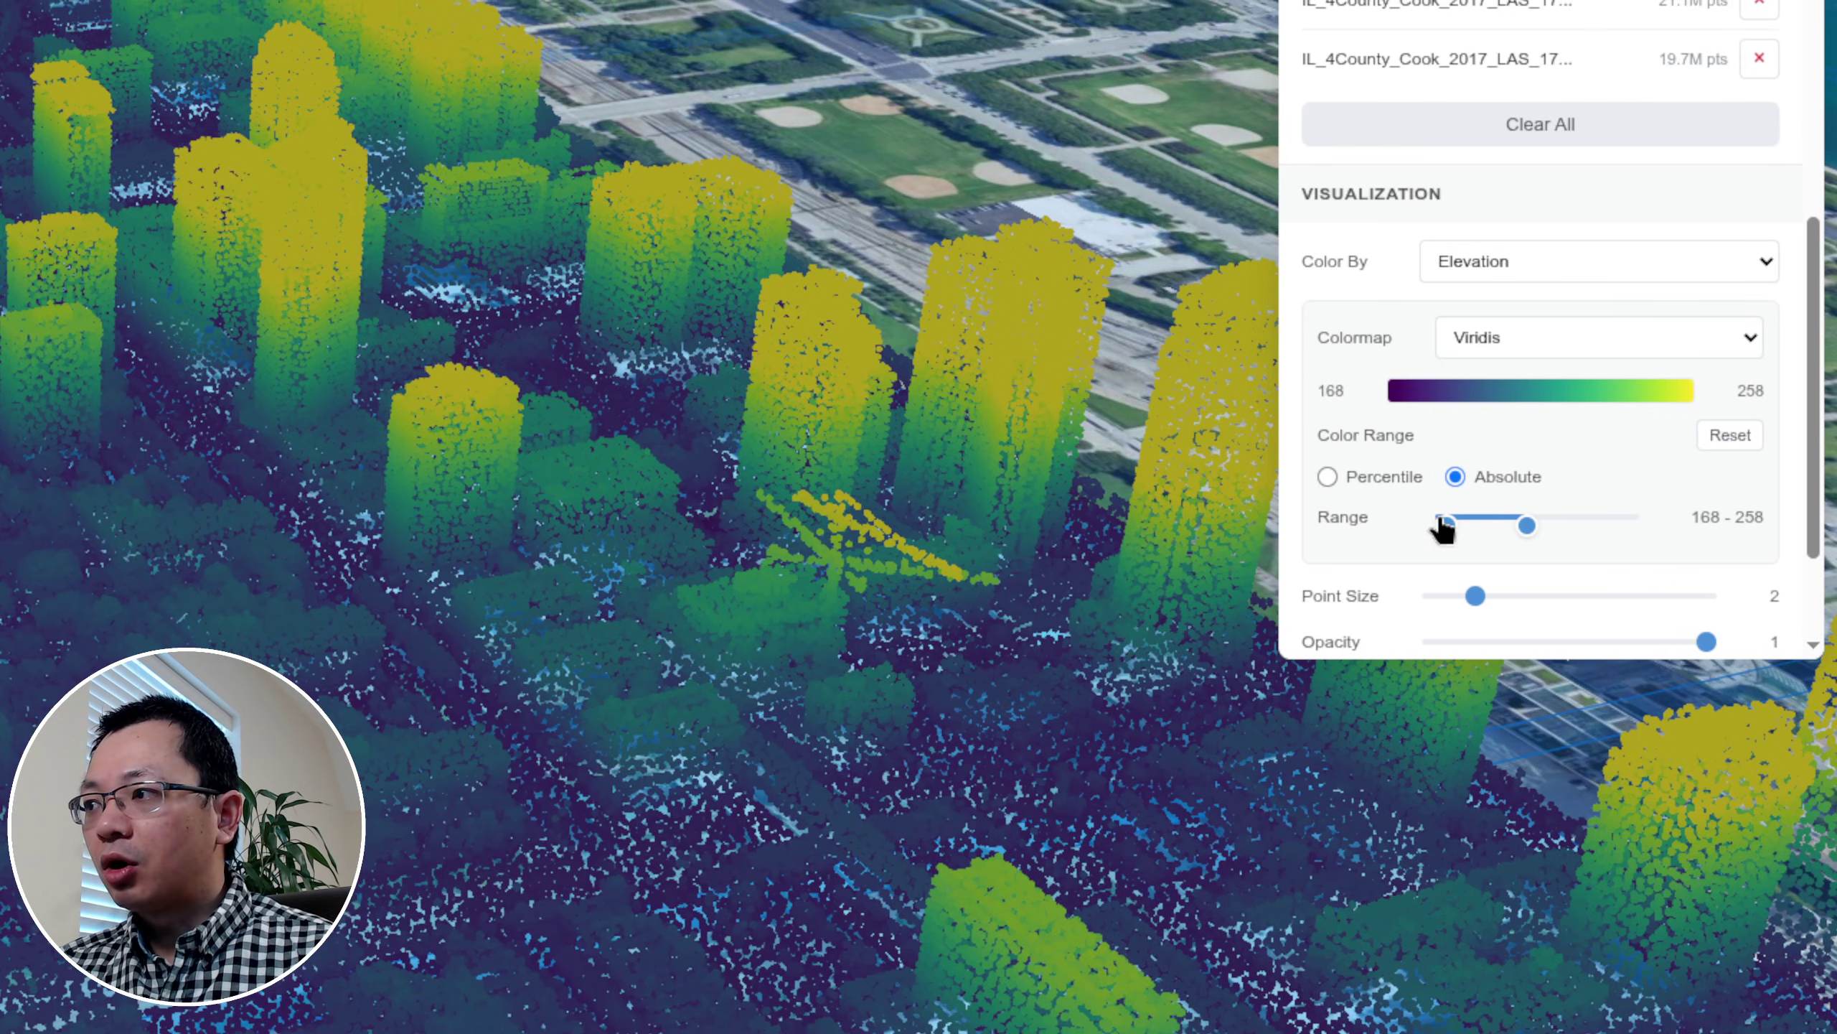
left_click_drag(1527, 519, 1728, 517)
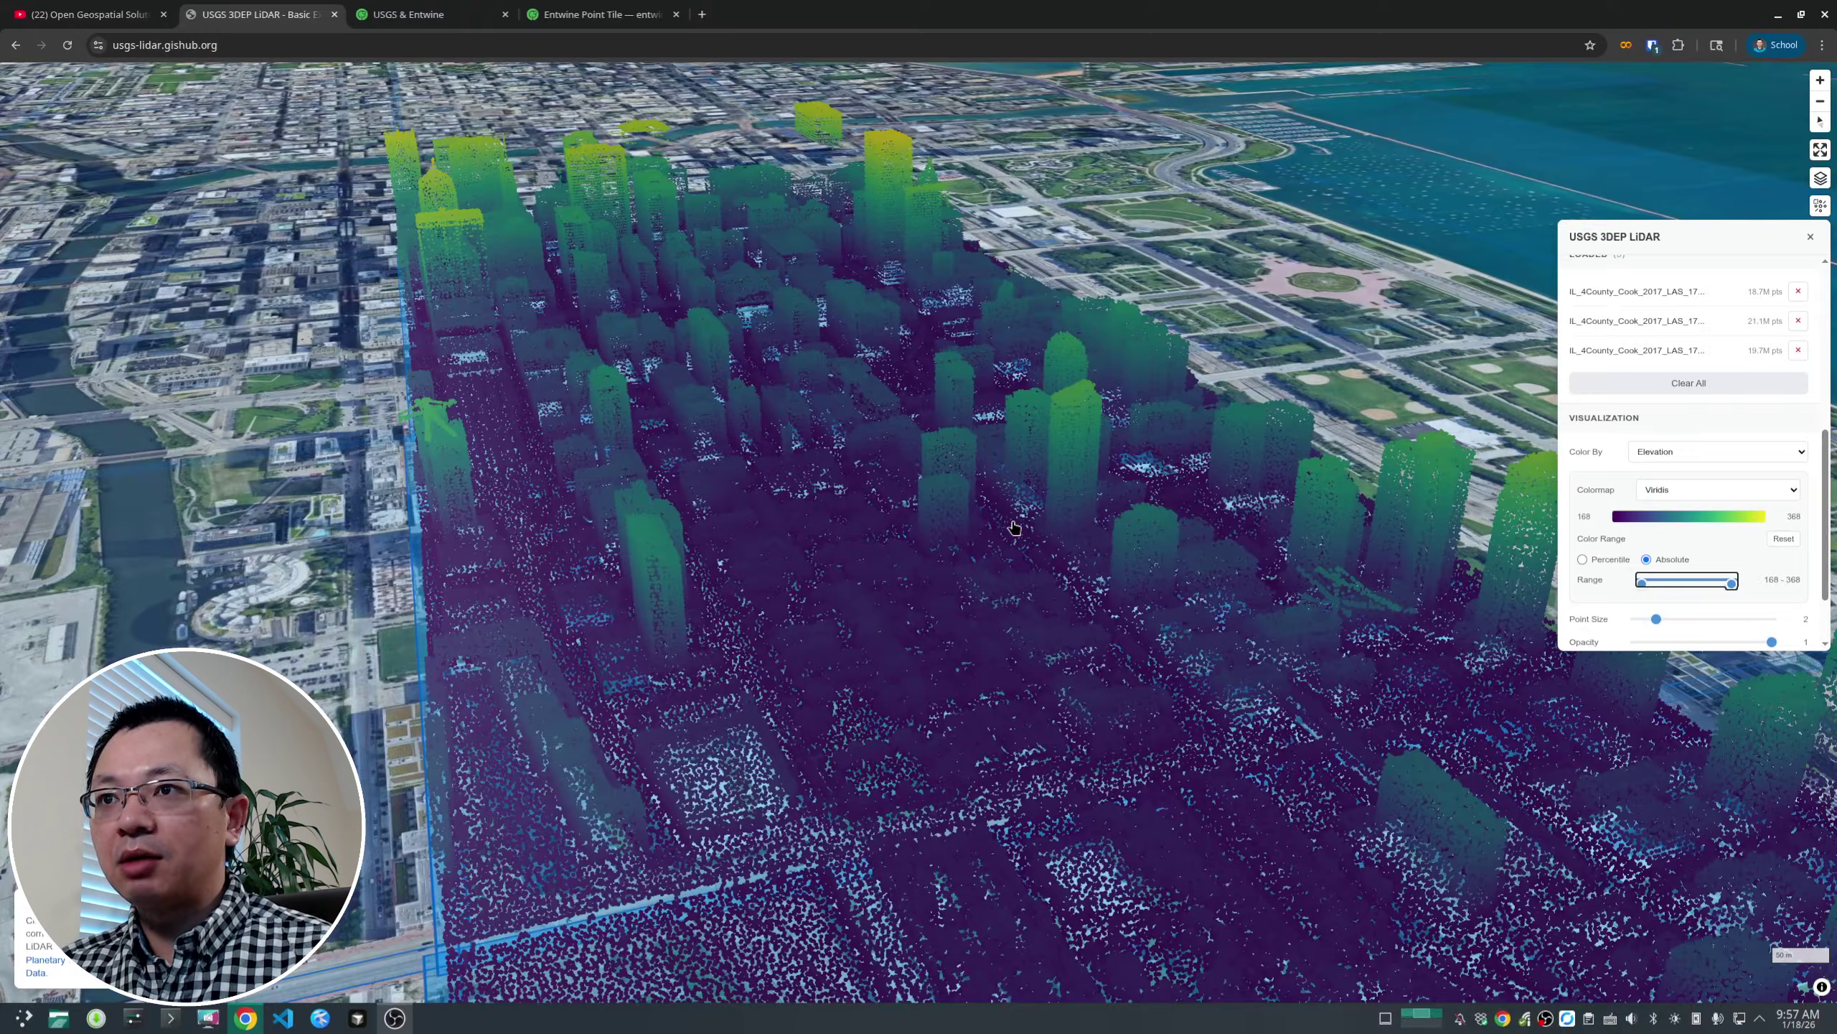
- Inspect the downtown tiles under the absolute color range, and reset the range to the default percentile mode
scroll(508, 463, "down", 6)
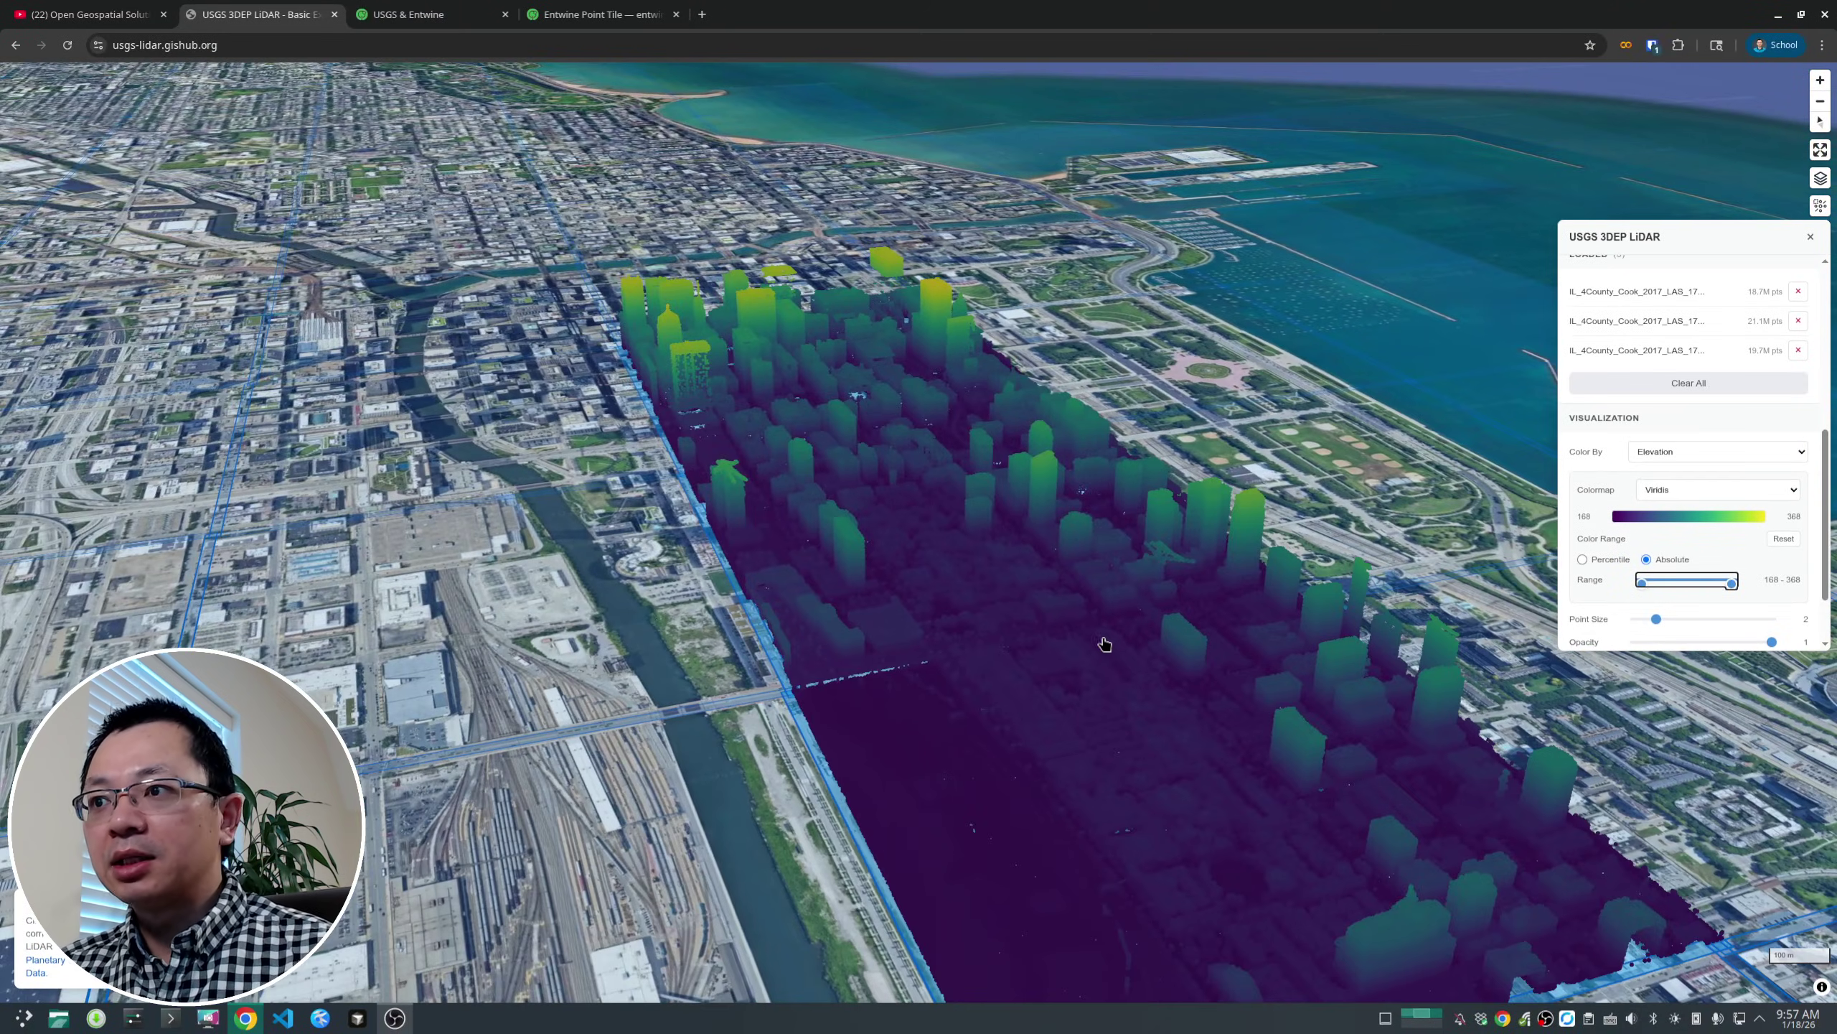
right_click_drag(1104, 643, 1074, 558)
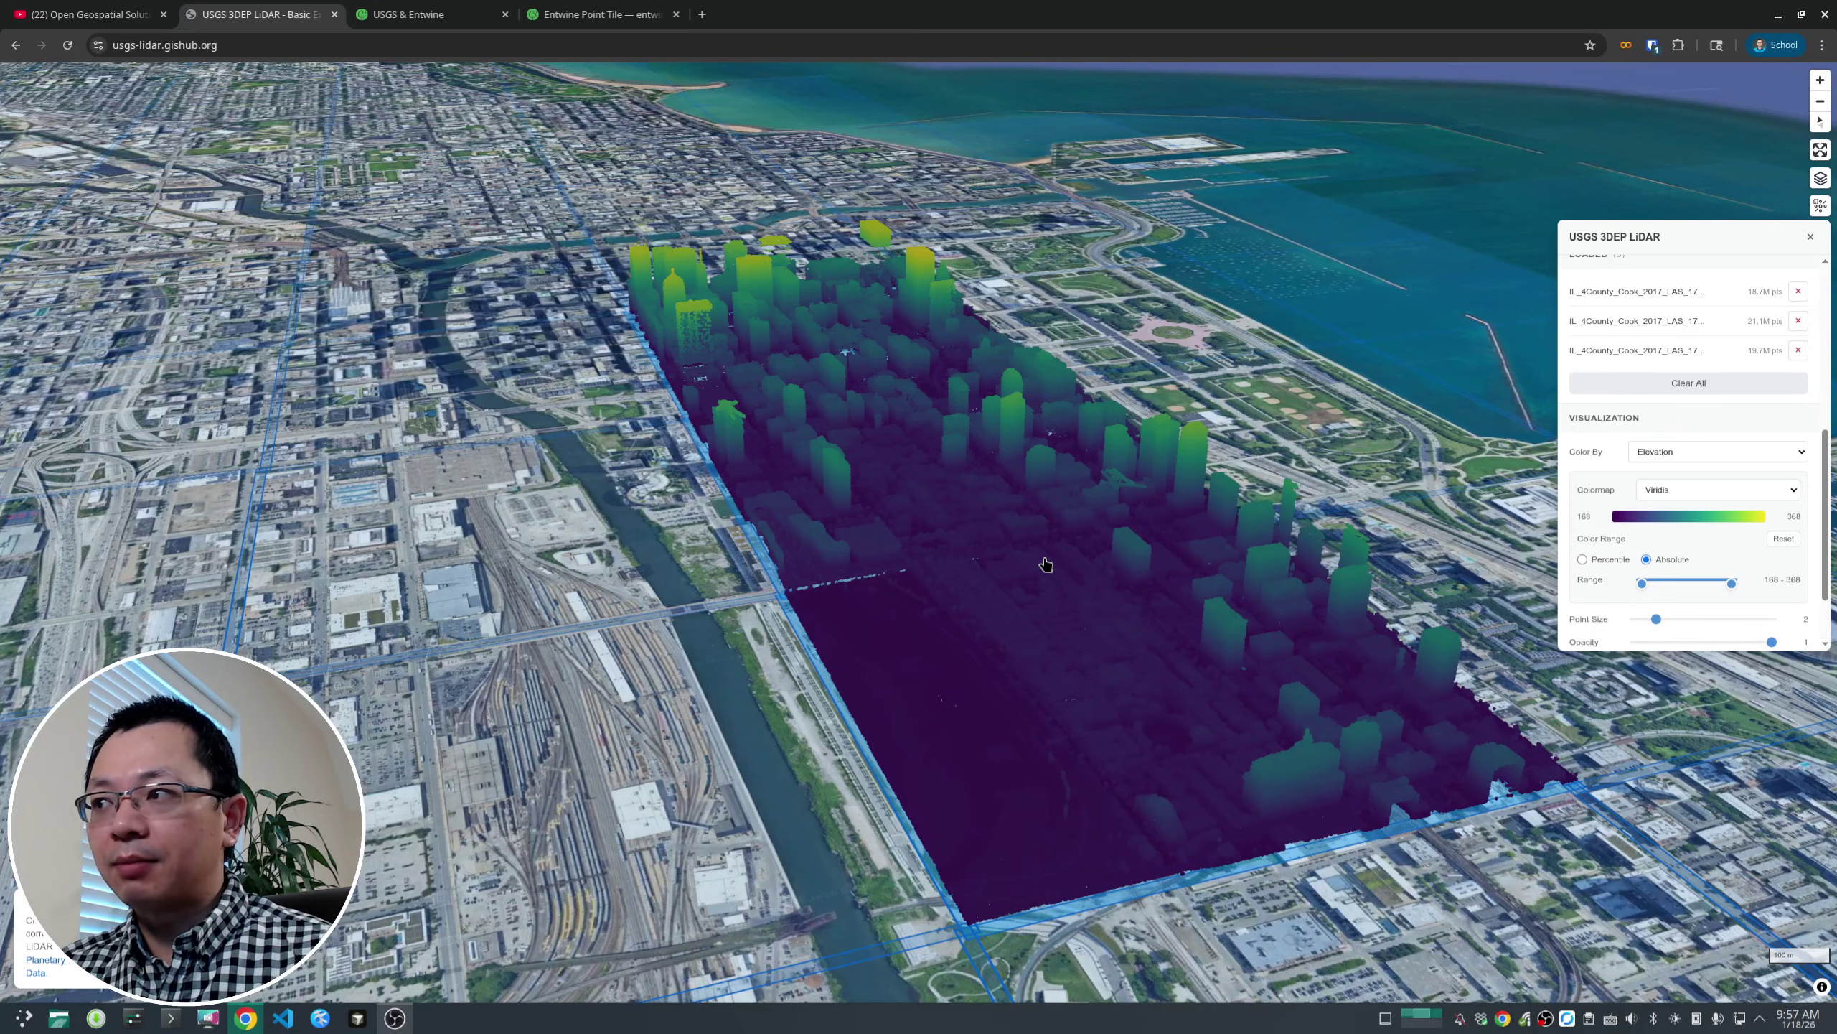
scroll(1046, 565, "up", 3)
scroll(1047, 565, "down", 2)
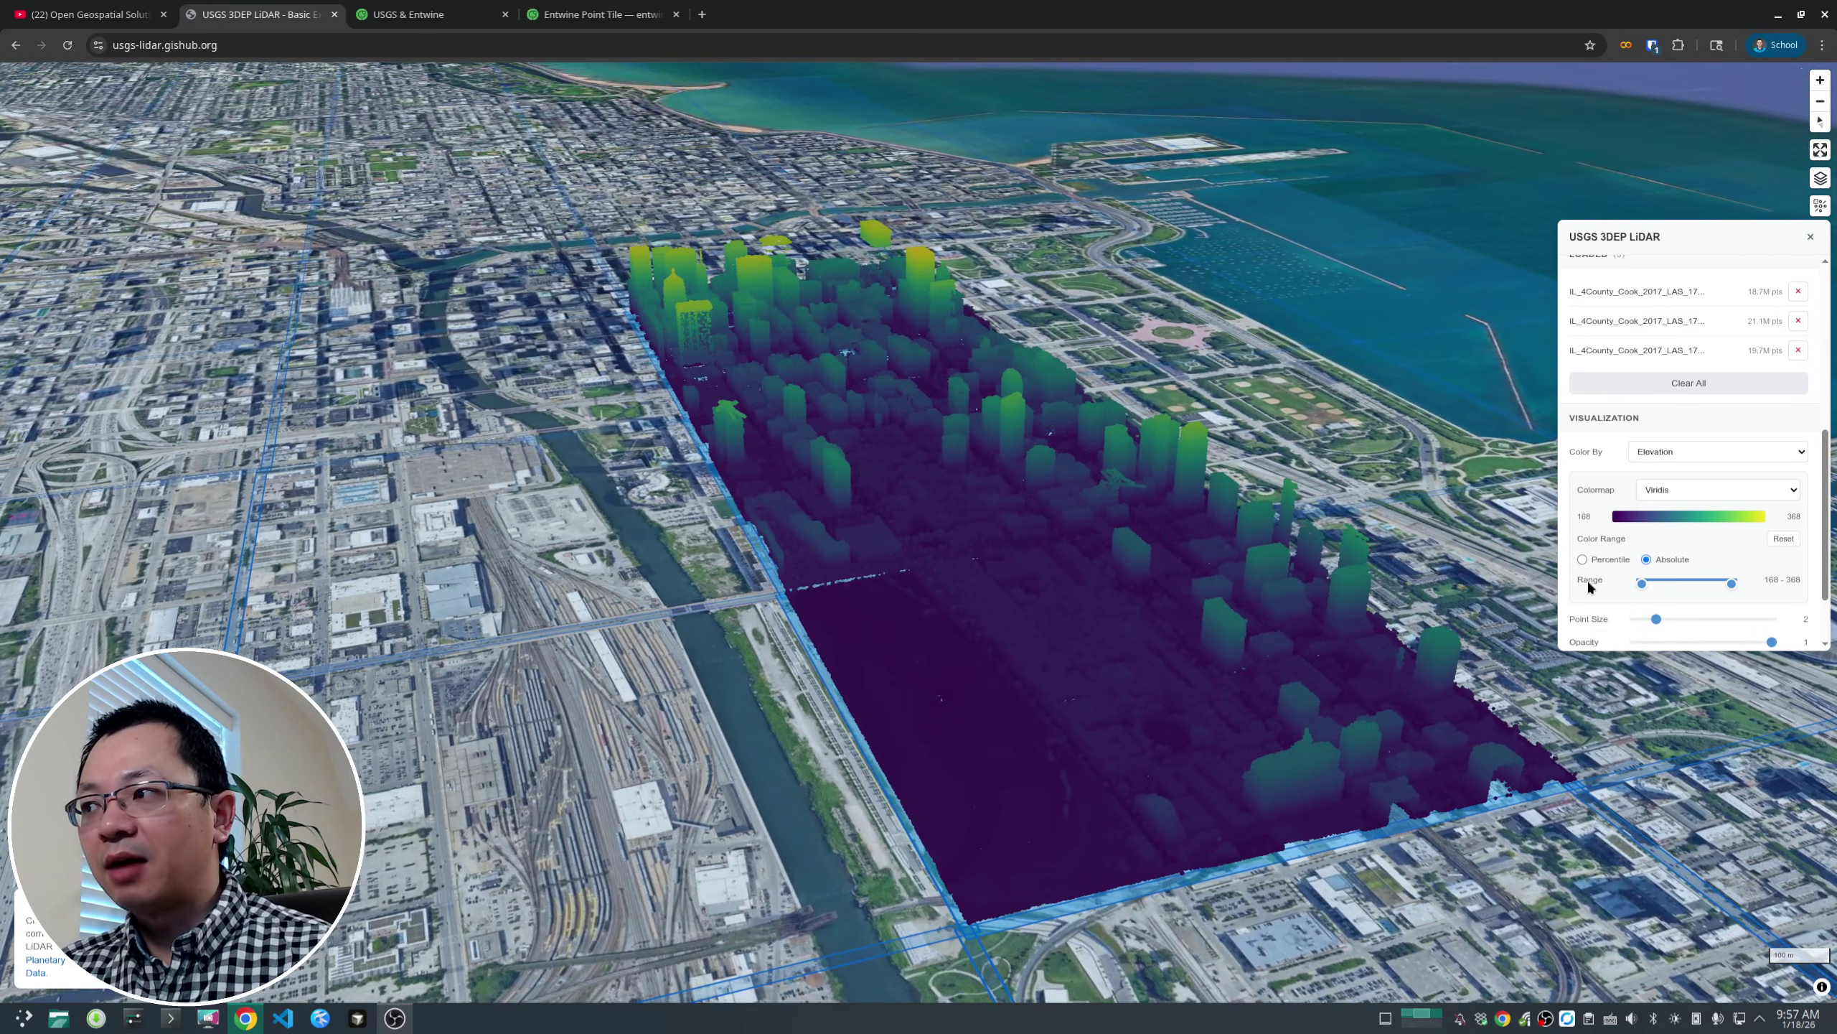
left_click(1782, 539)
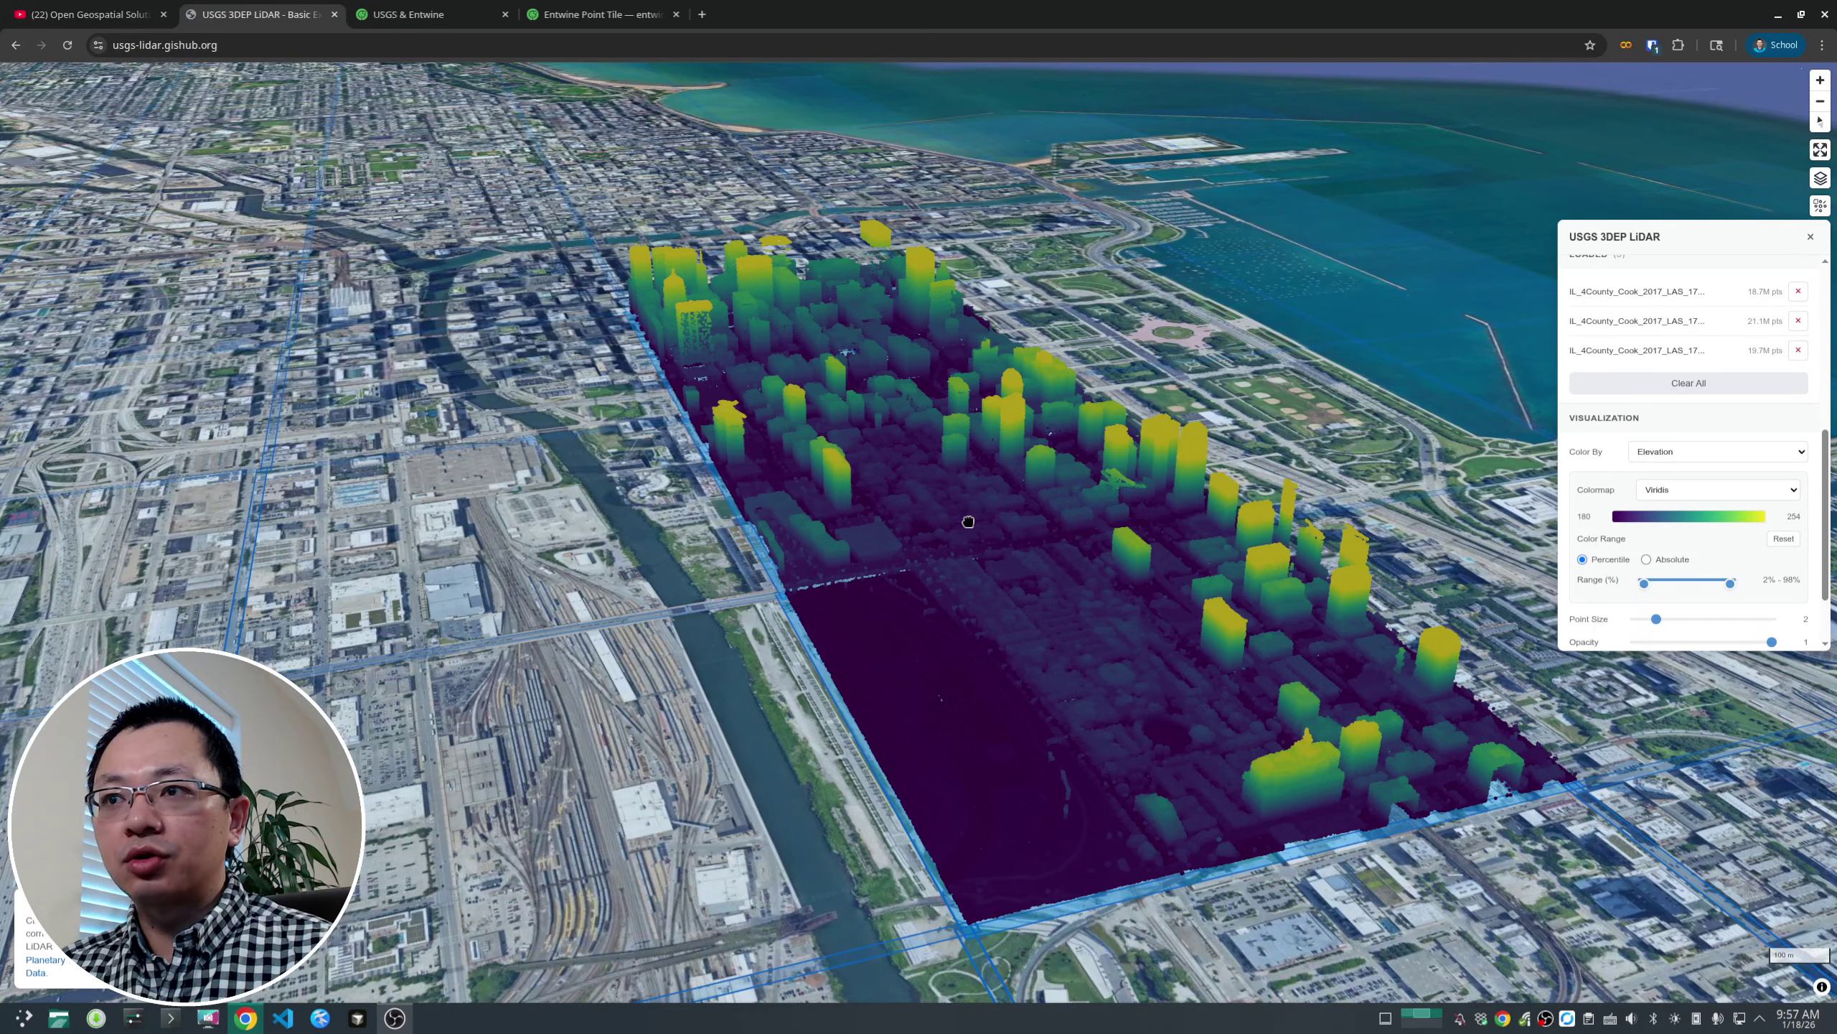
left_click_drag(970, 522, 908, 583)
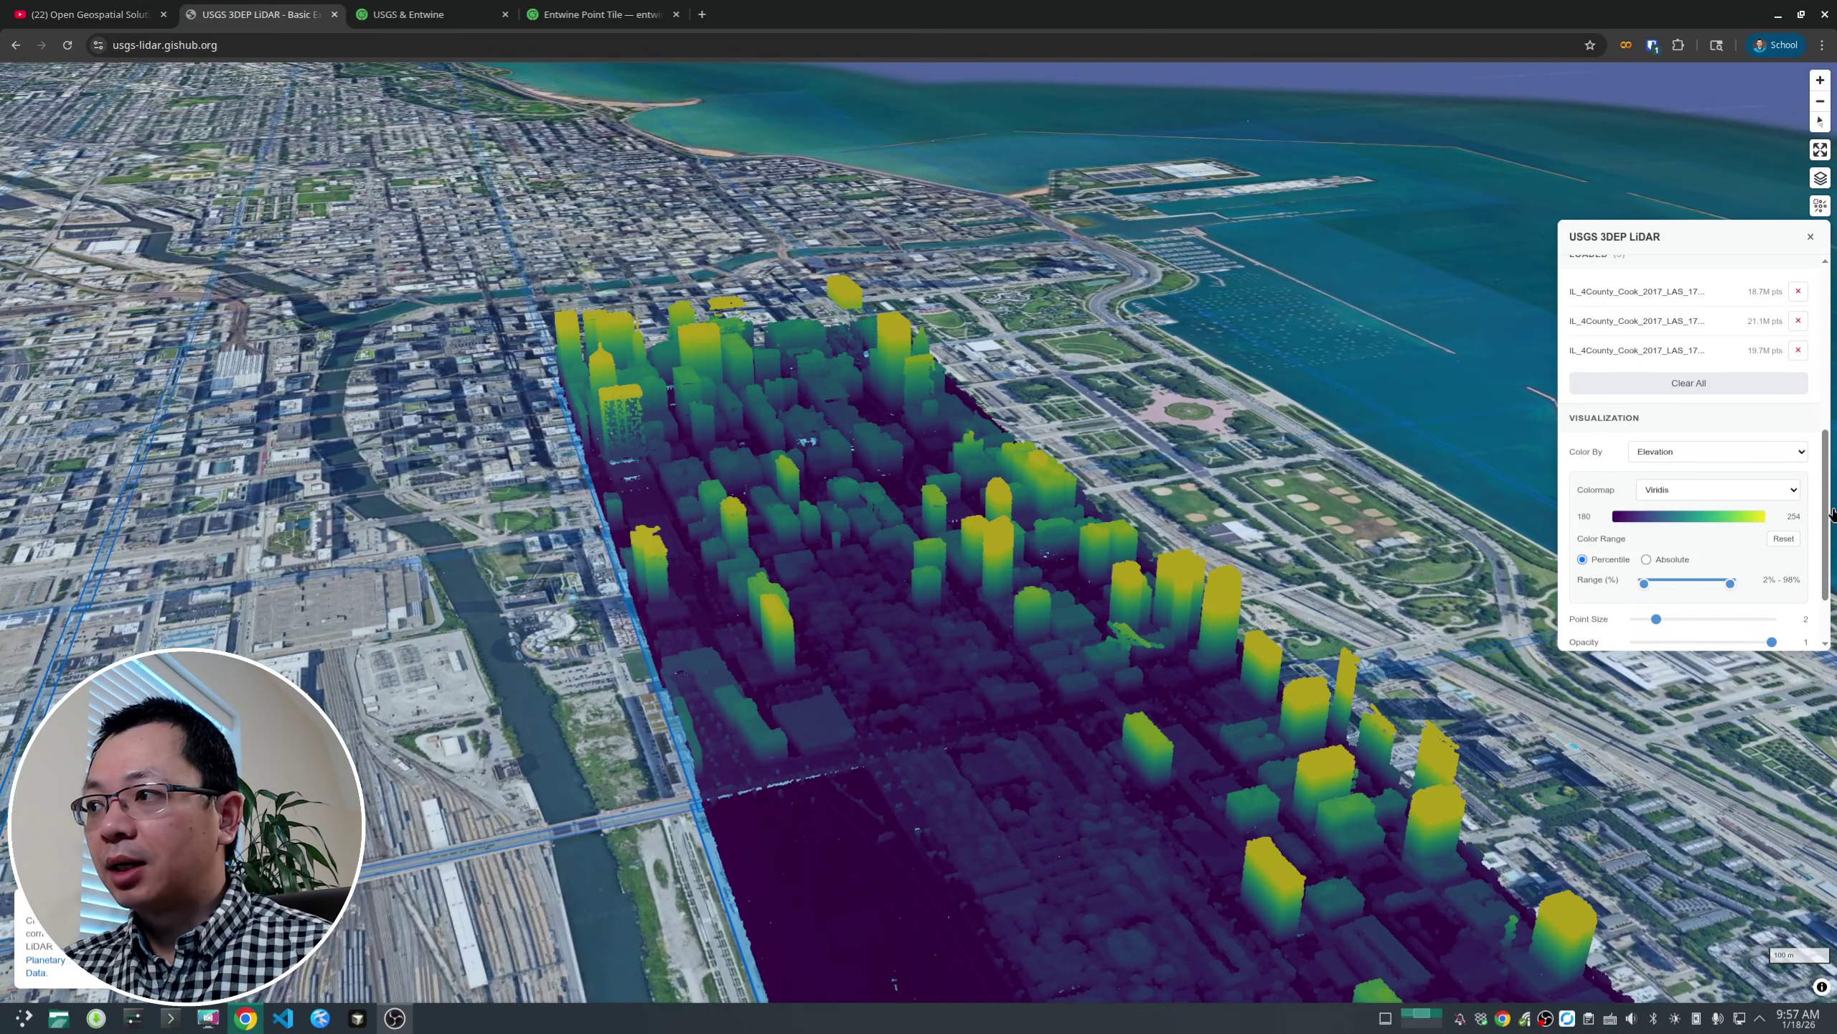
- Enable the elevation filter for the loaded point clouds and bring its range setting into view
scroll(1823, 510, "down", 1)
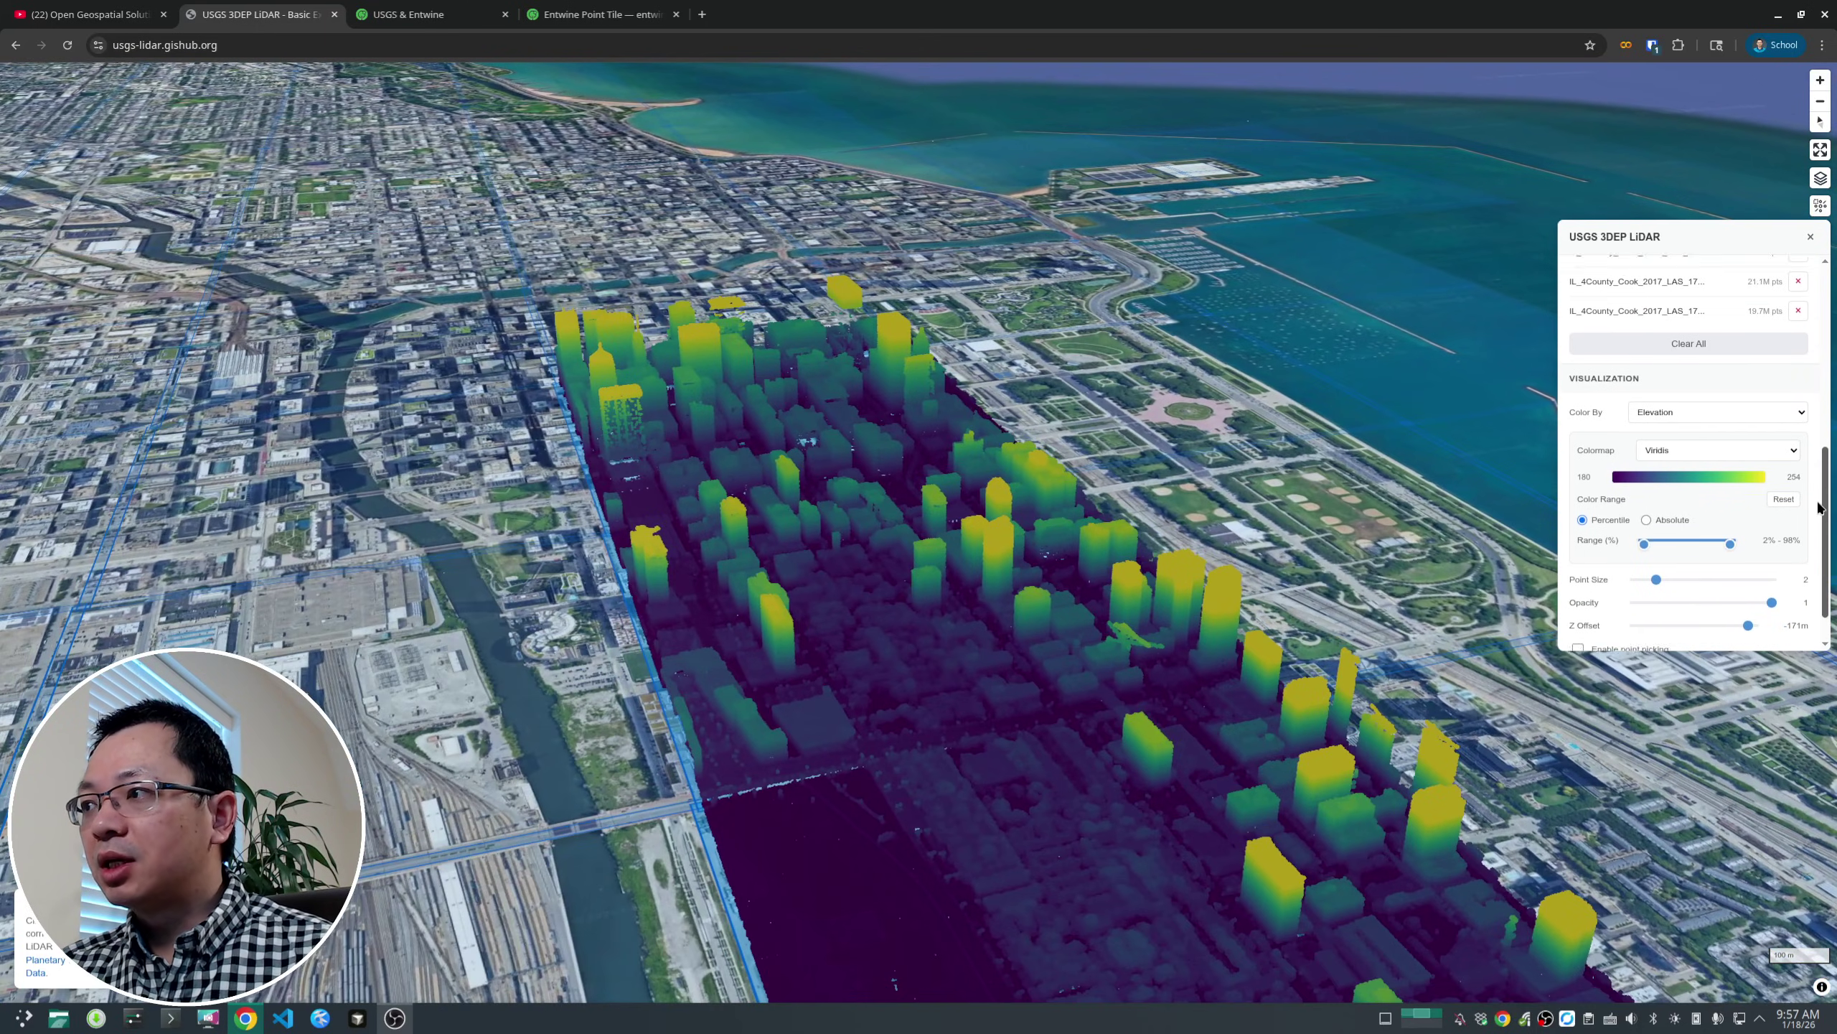
scroll(1820, 507, "up", 1)
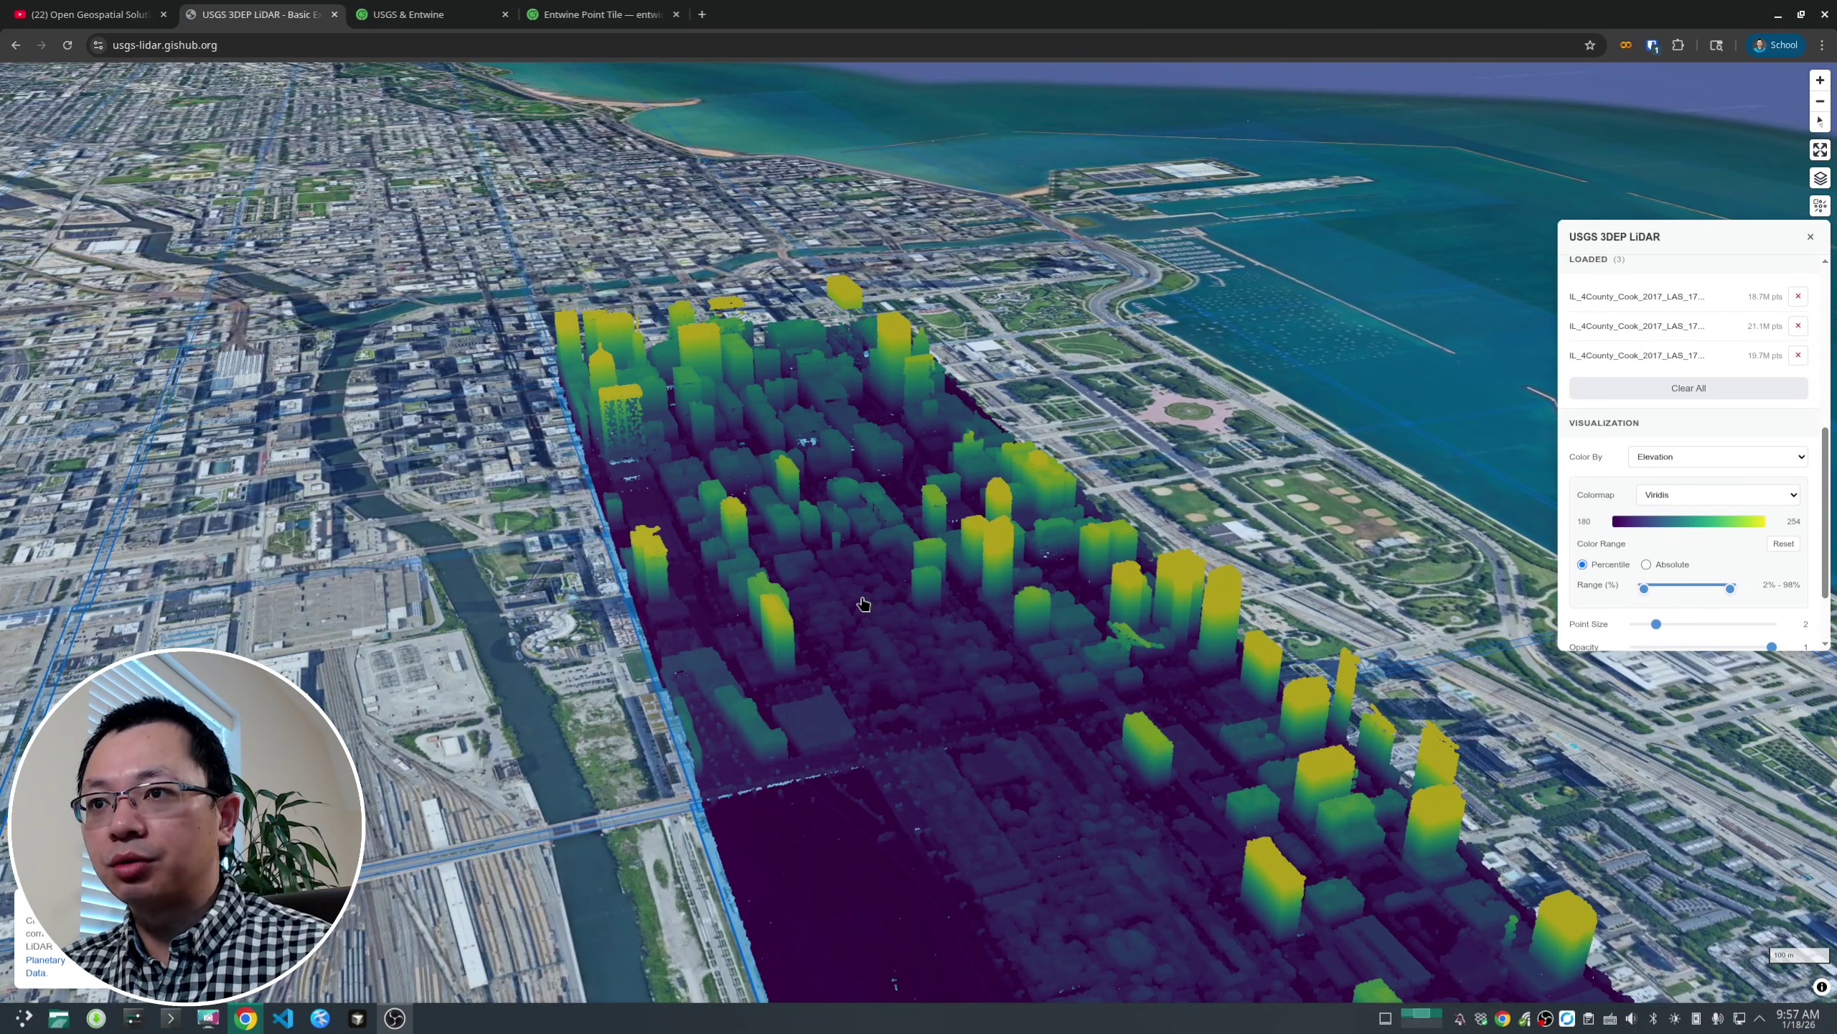
scroll(861, 581, "up", 3)
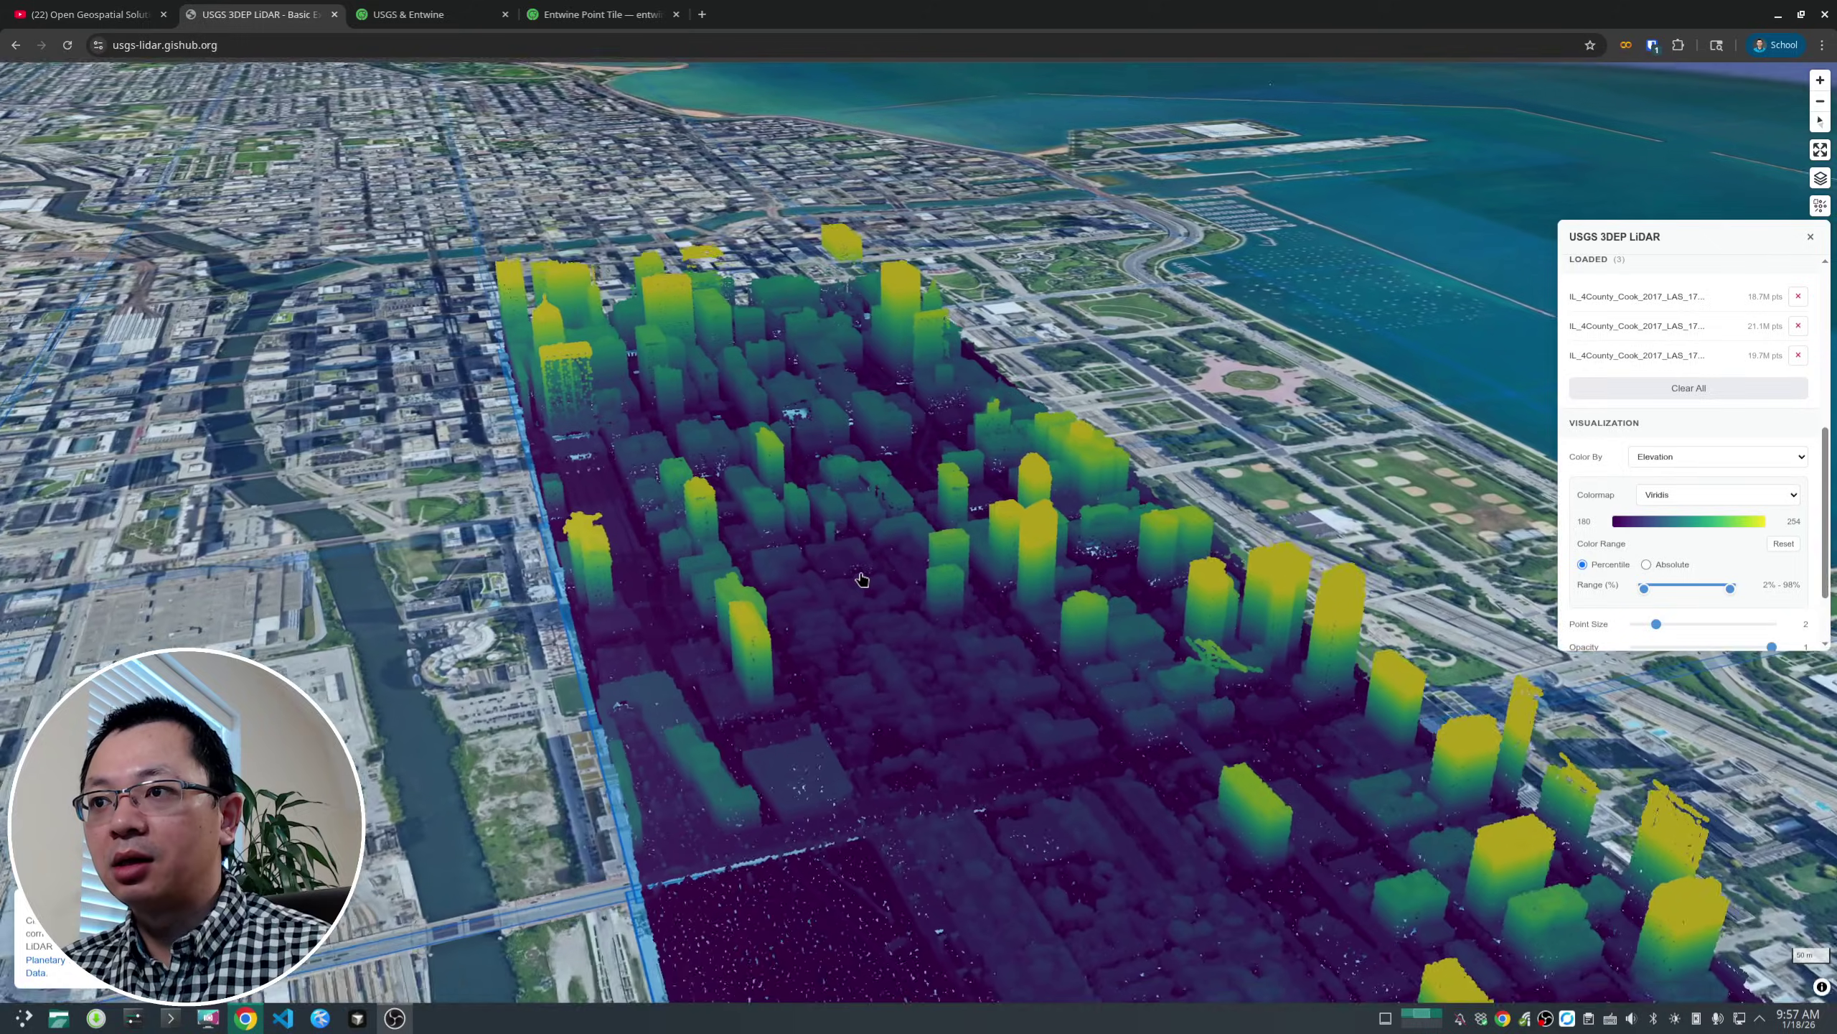
scroll(860, 581, "down", 3)
scroll(1823, 500, "down", 2)
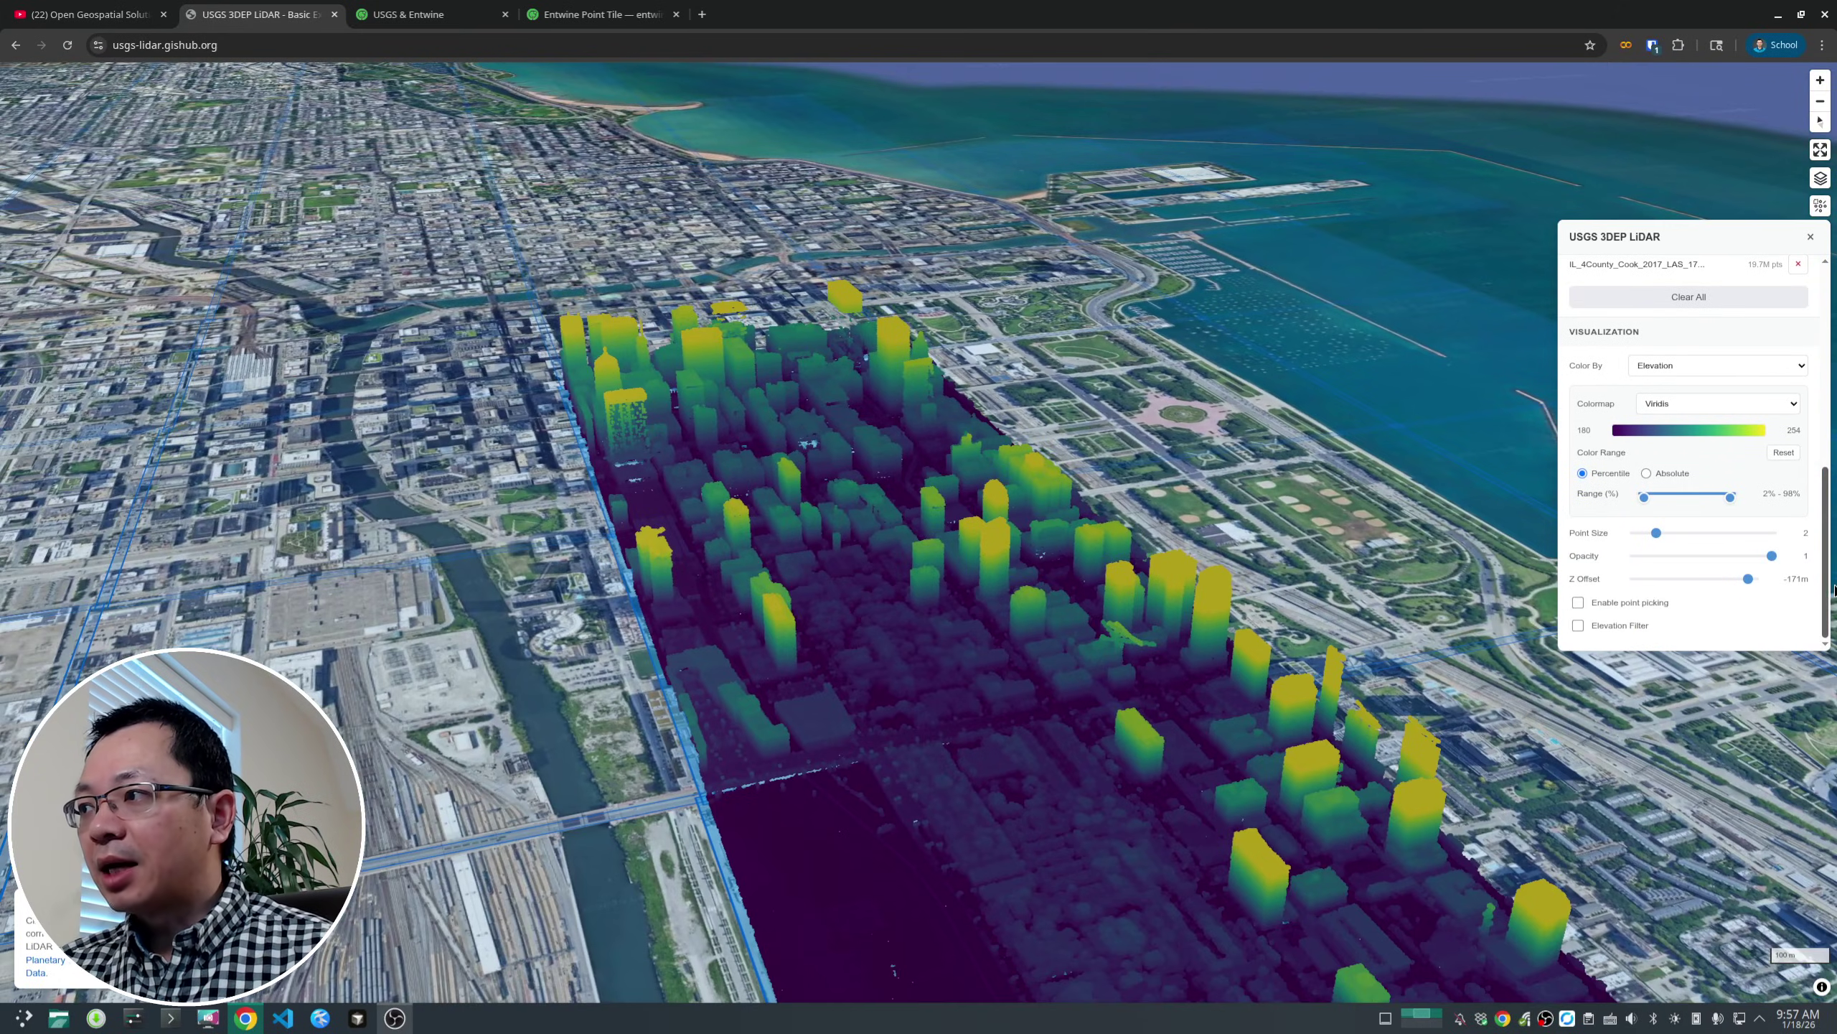
left_click(1579, 625)
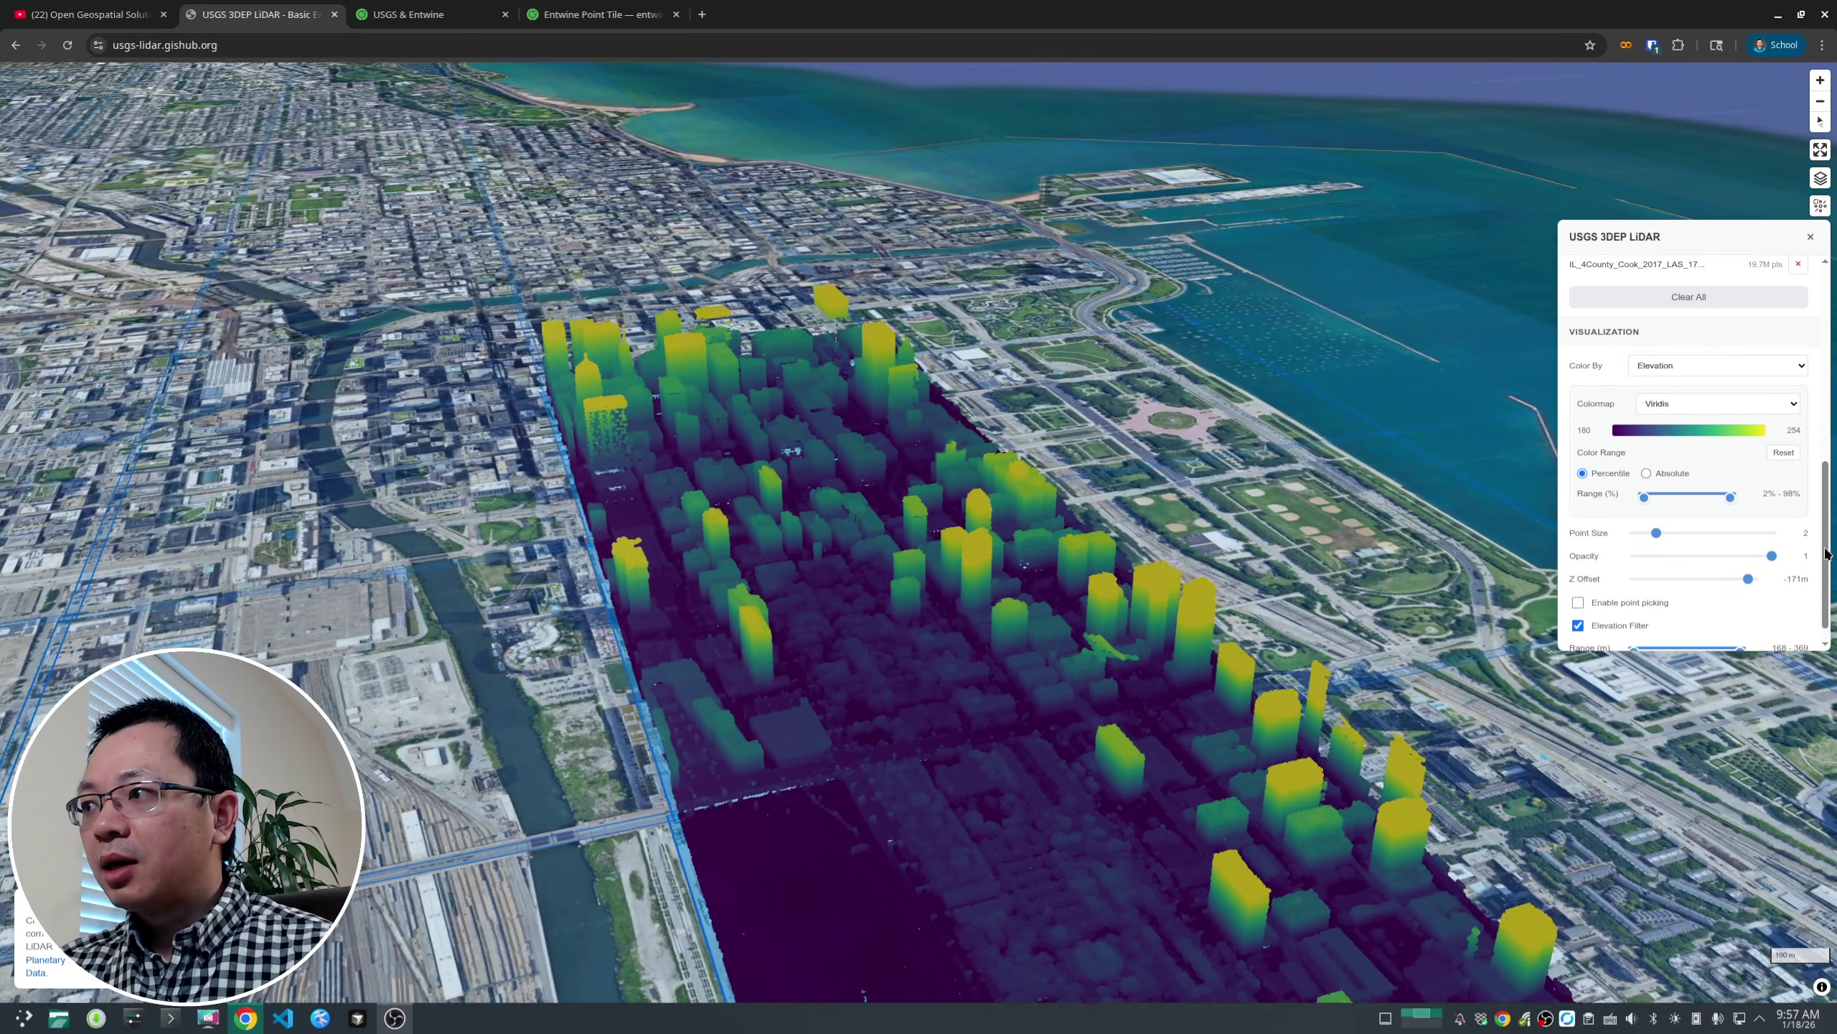
left_click(1830, 551)
left_click(1821, 207)
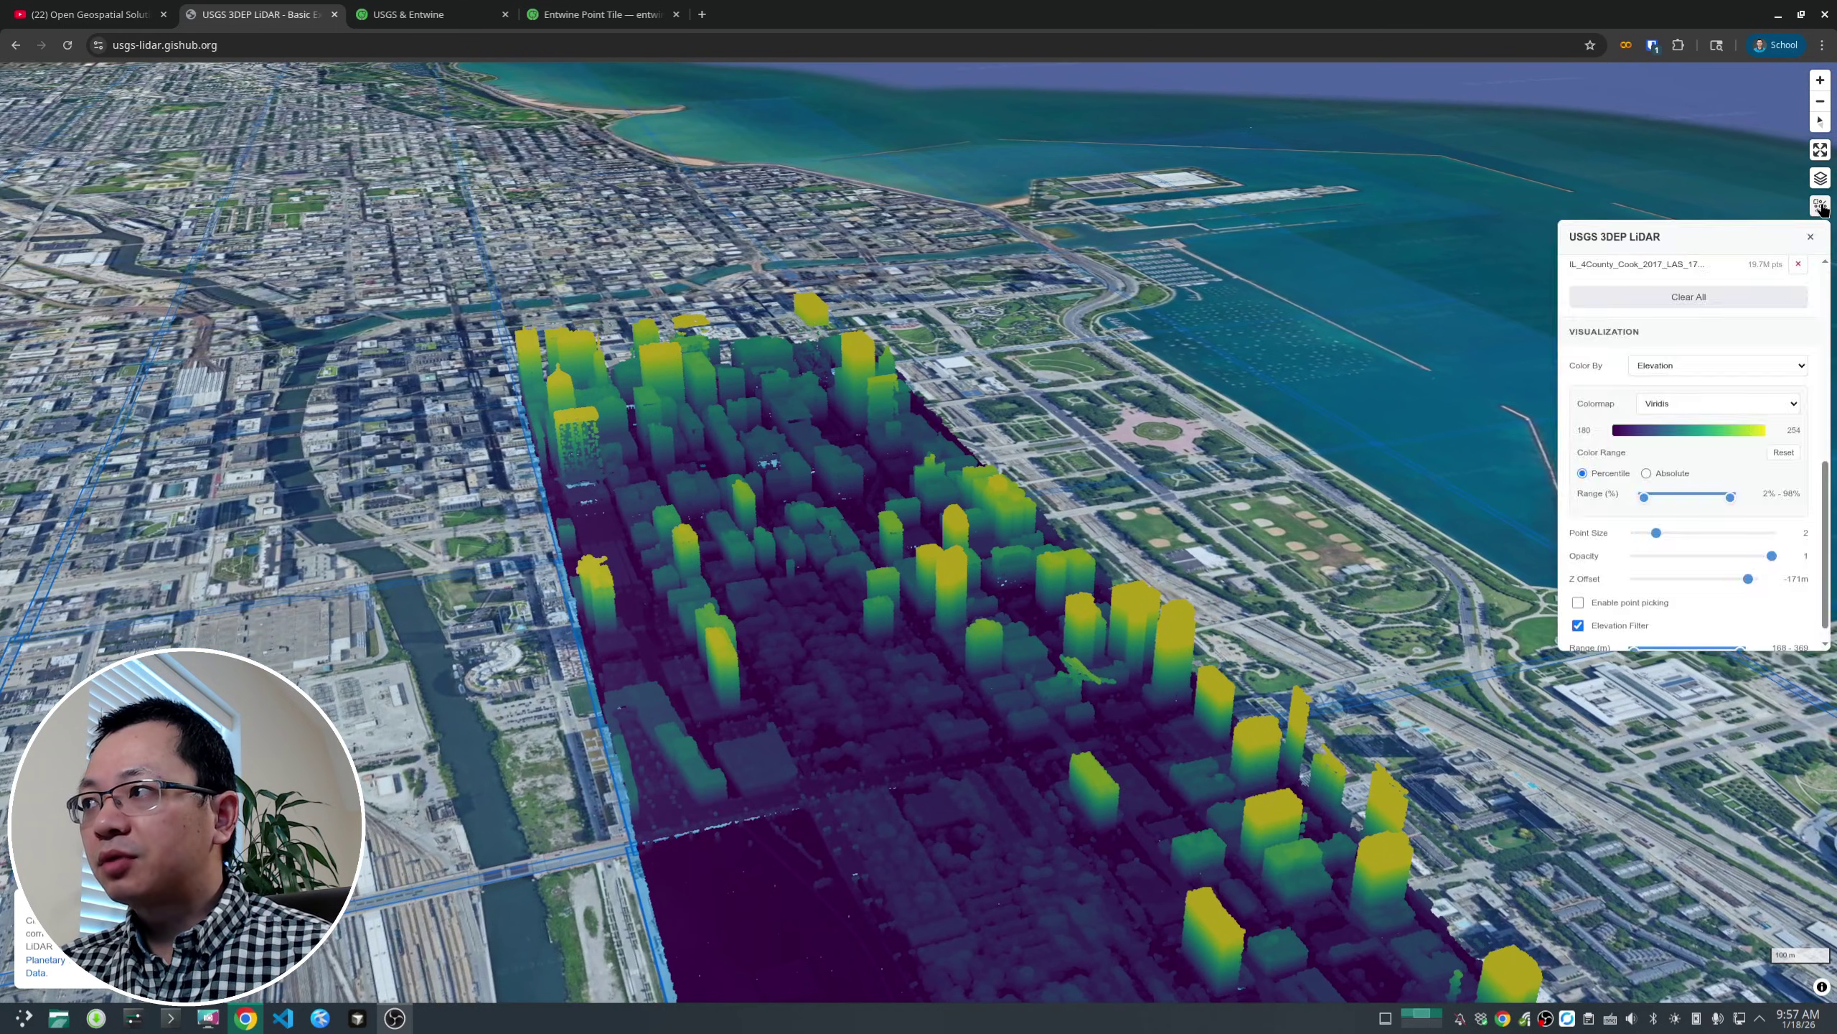
scroll(1721, 500, "down", 1)
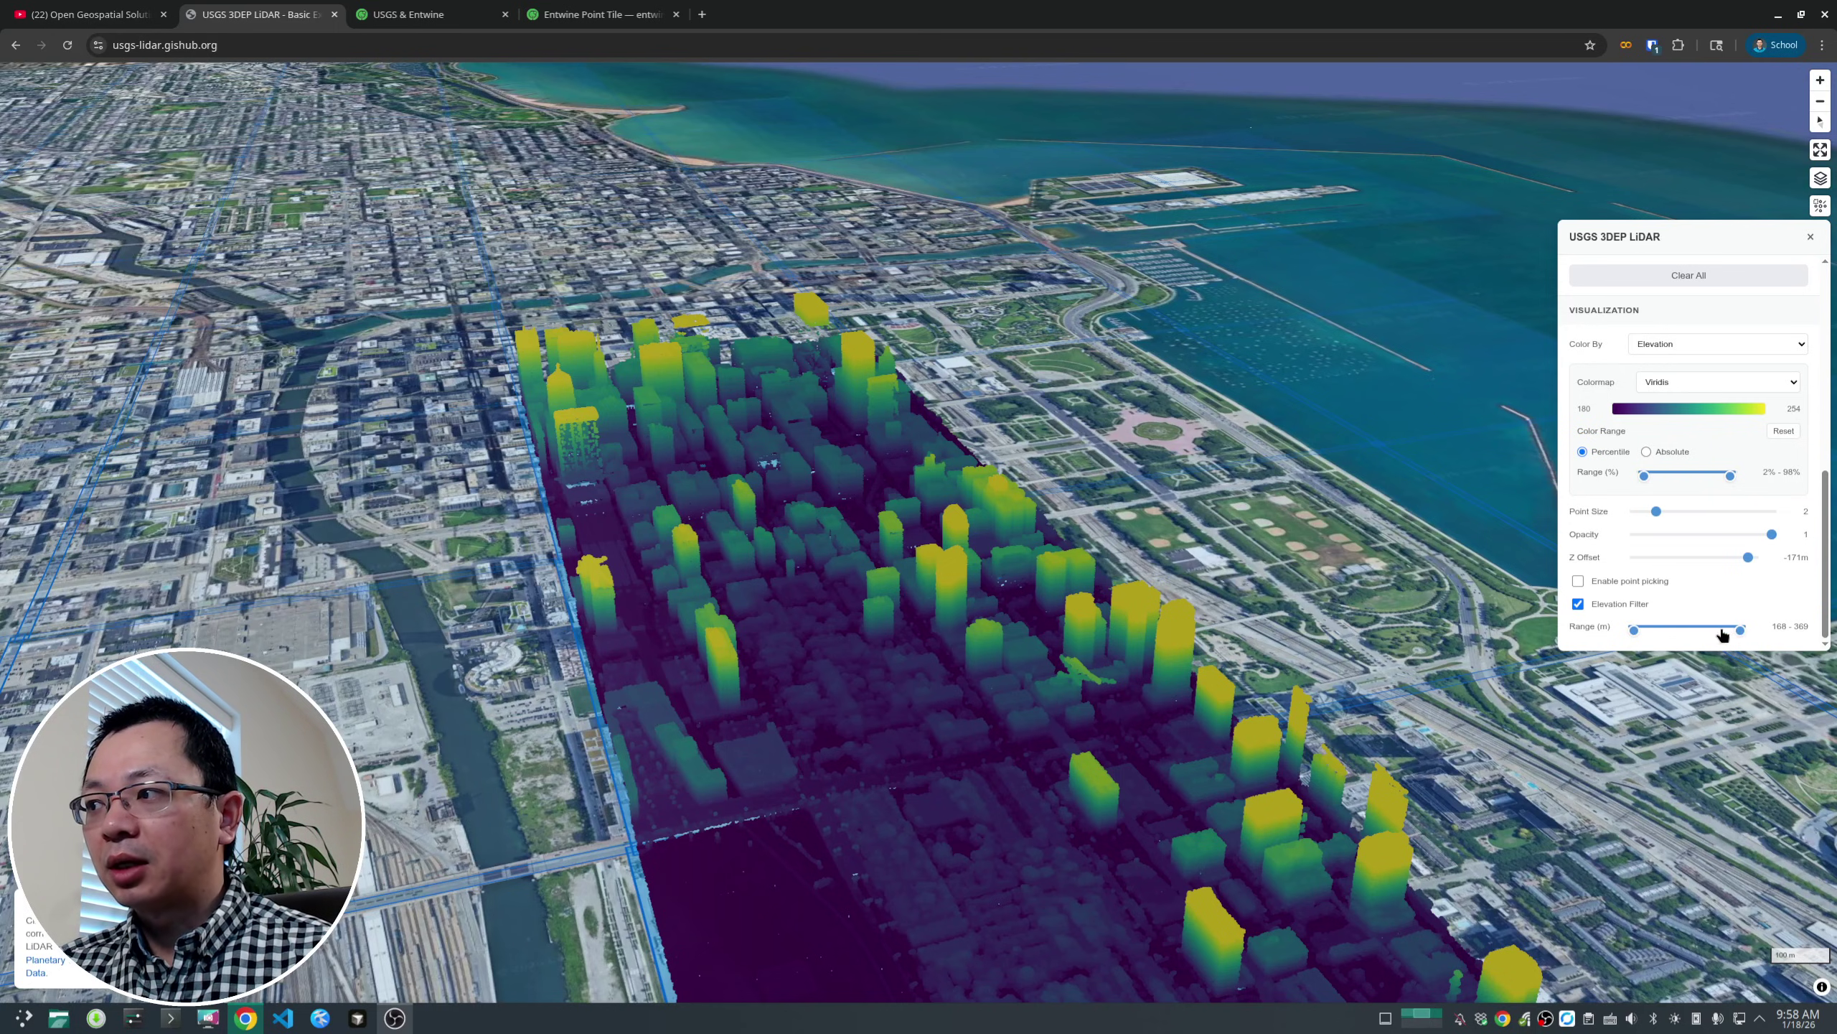
- Lower the elevation filter's upper limit to 315 m and further down, and restore it to 369 m
left_click_drag(1717, 634, 1713, 635)
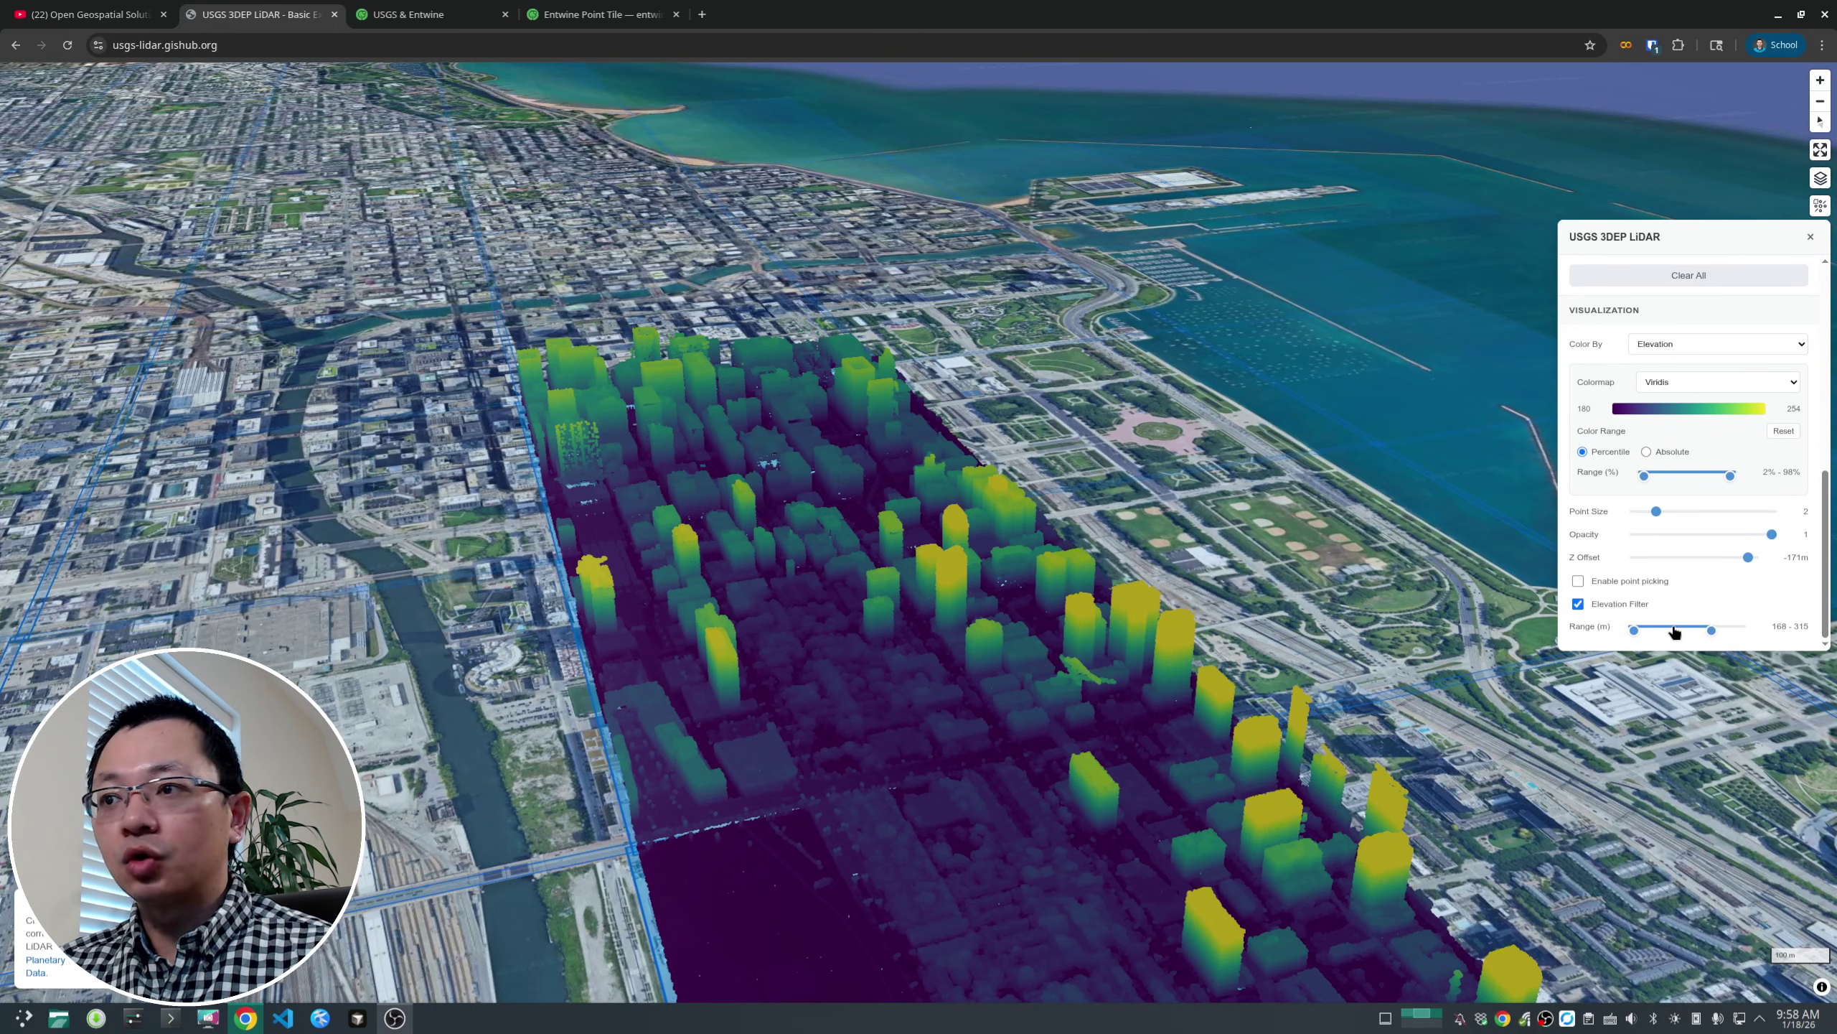
left_click(1674, 633)
left_click(1734, 631)
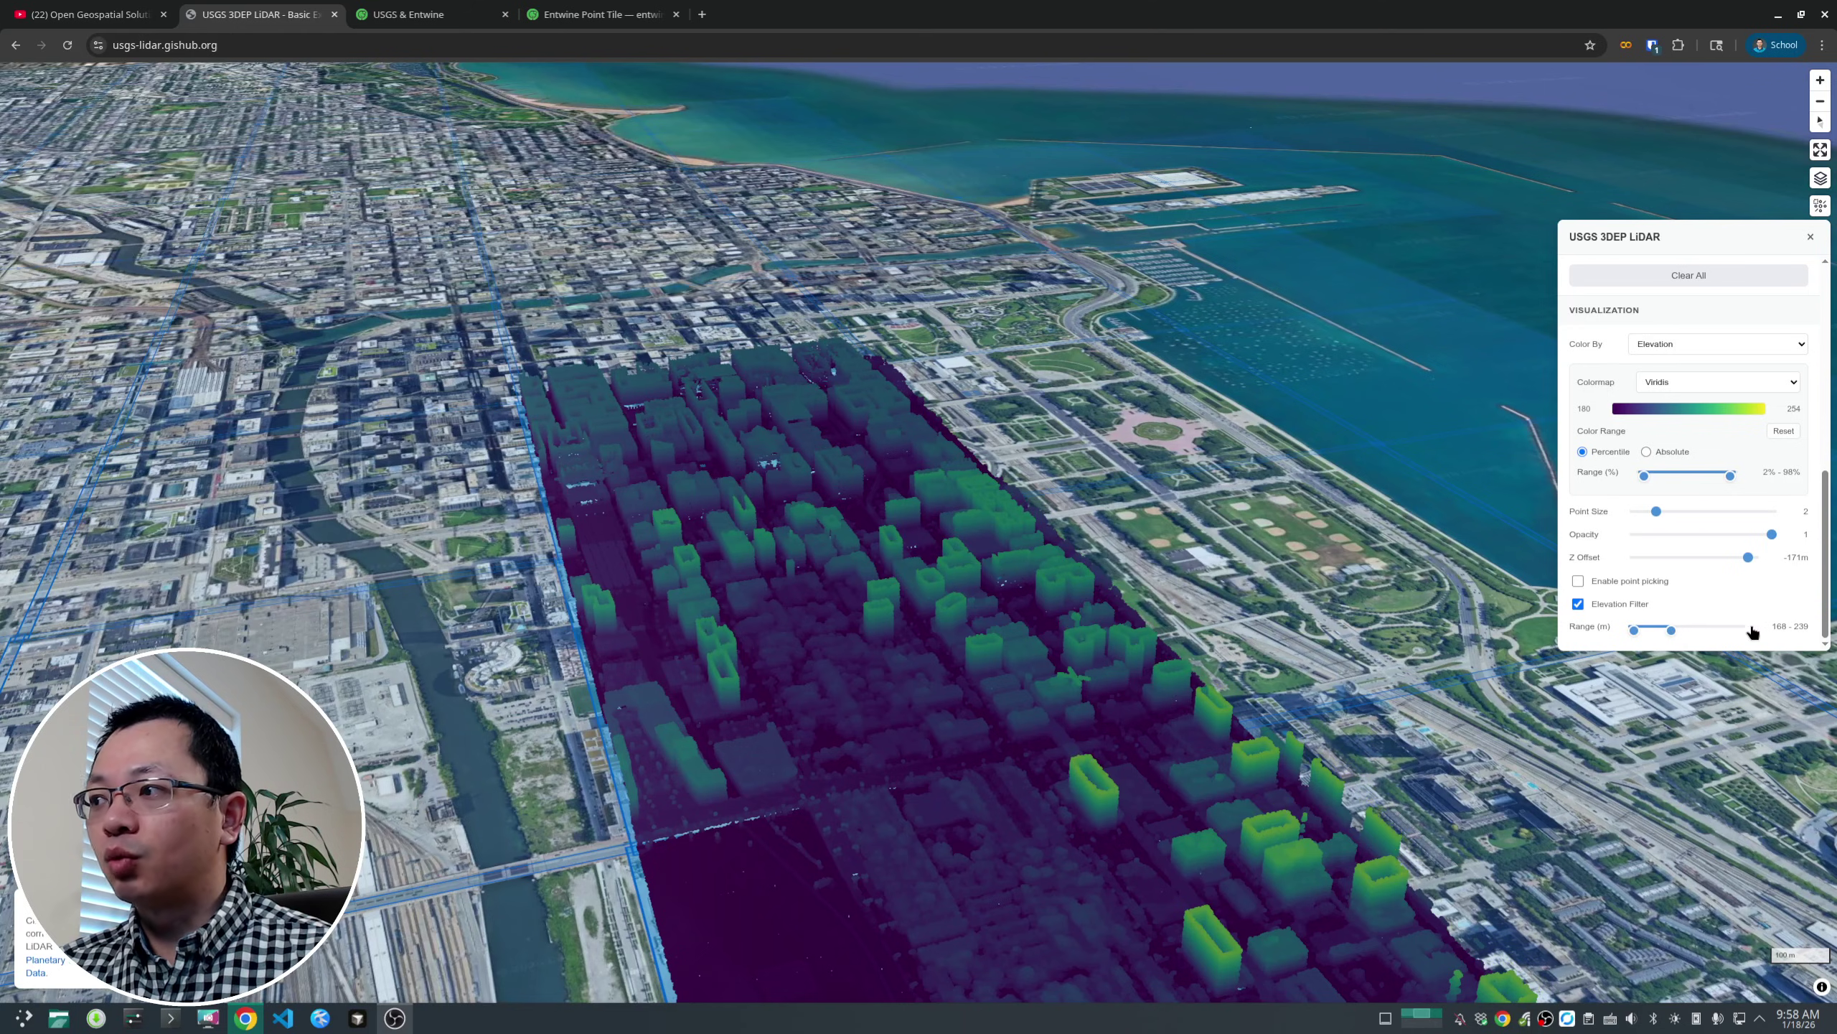
- Turn off the elevation filter and inspect the full height range of the downtown Chicago tiles
left_click(1577, 603)
left_click_drag(850, 597, 898, 516)
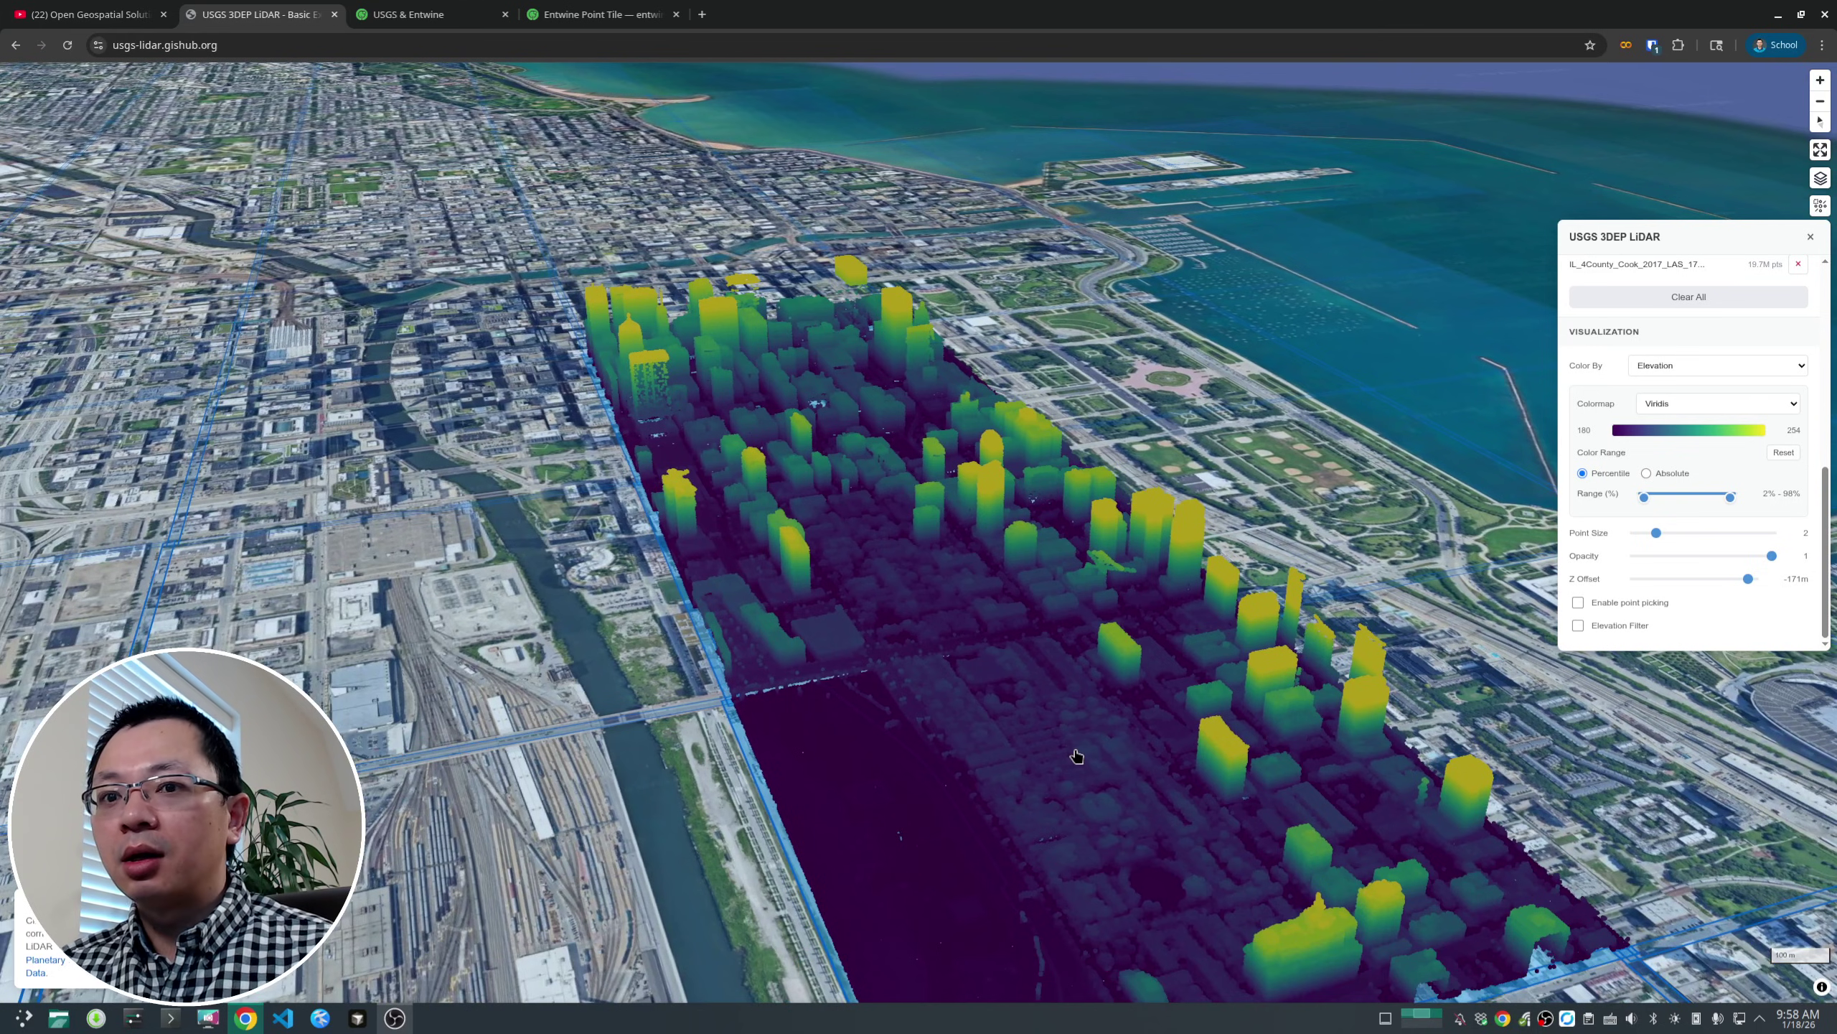
right_click_drag(1076, 755, 932, 780)
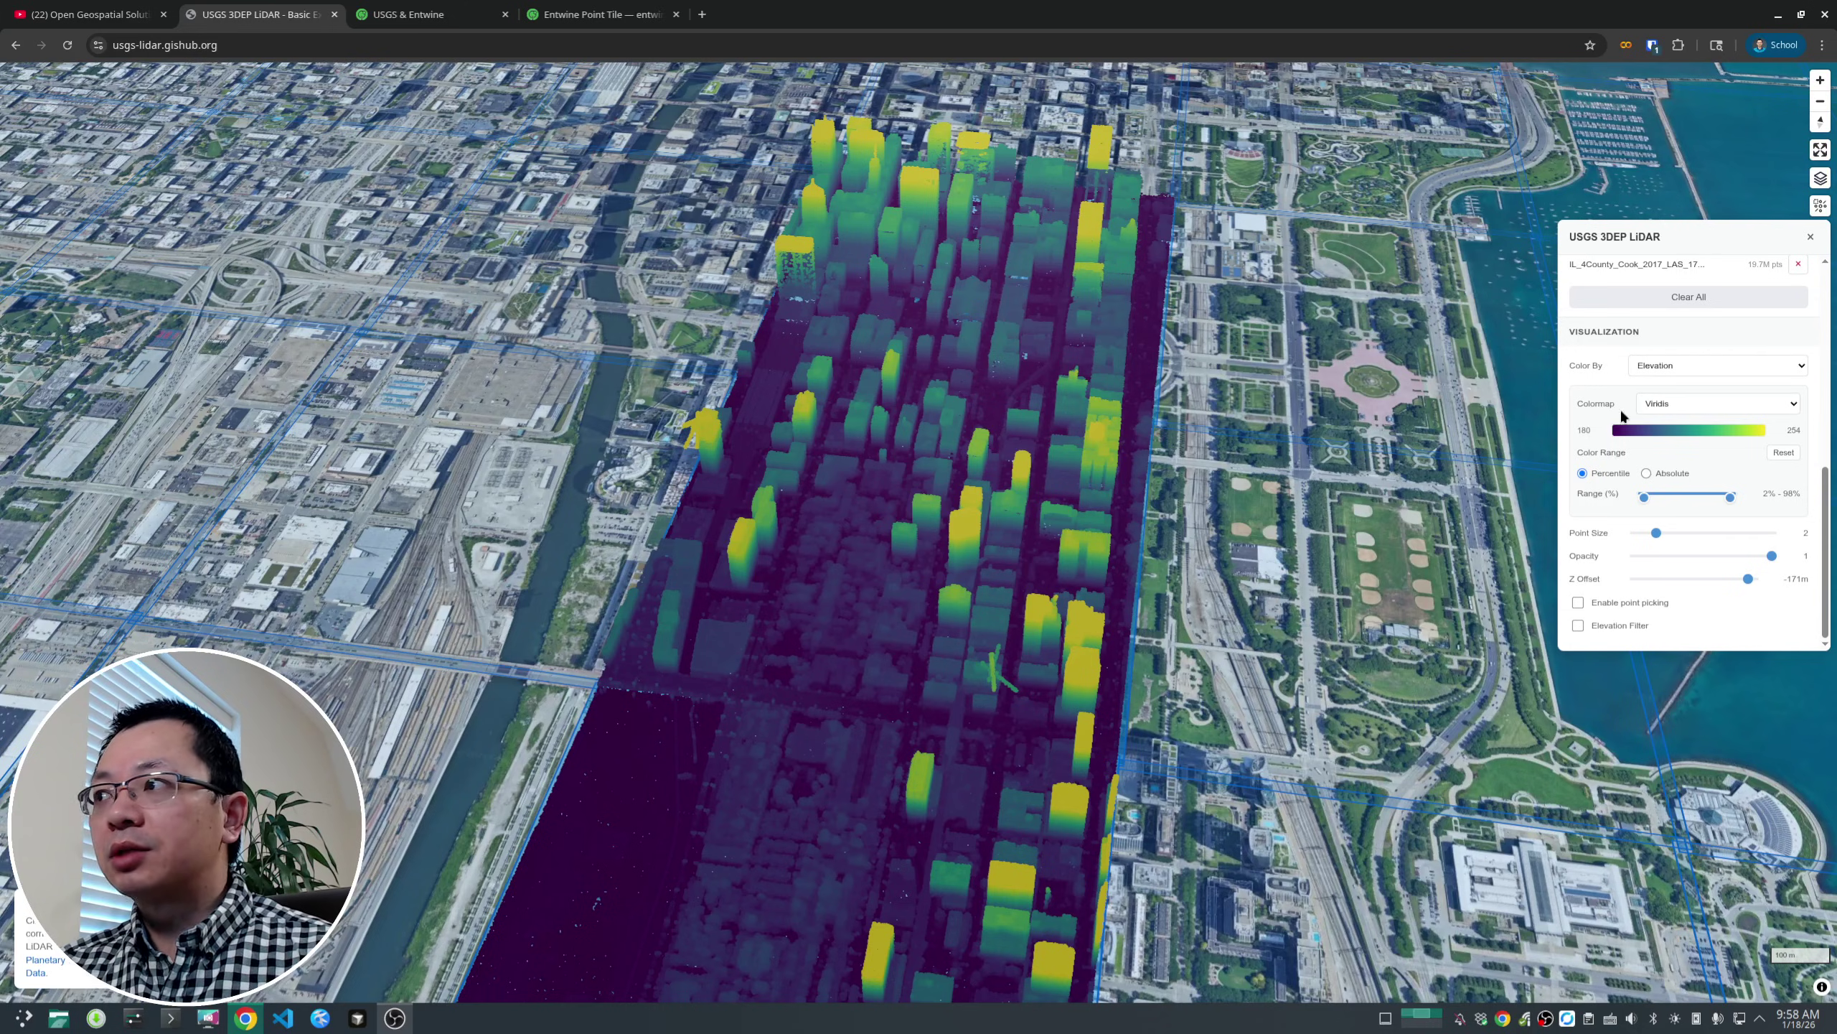
- Clear the COPC search results and remove all loaded point clouds from the map
scroll(1794, 483, "up", 8)
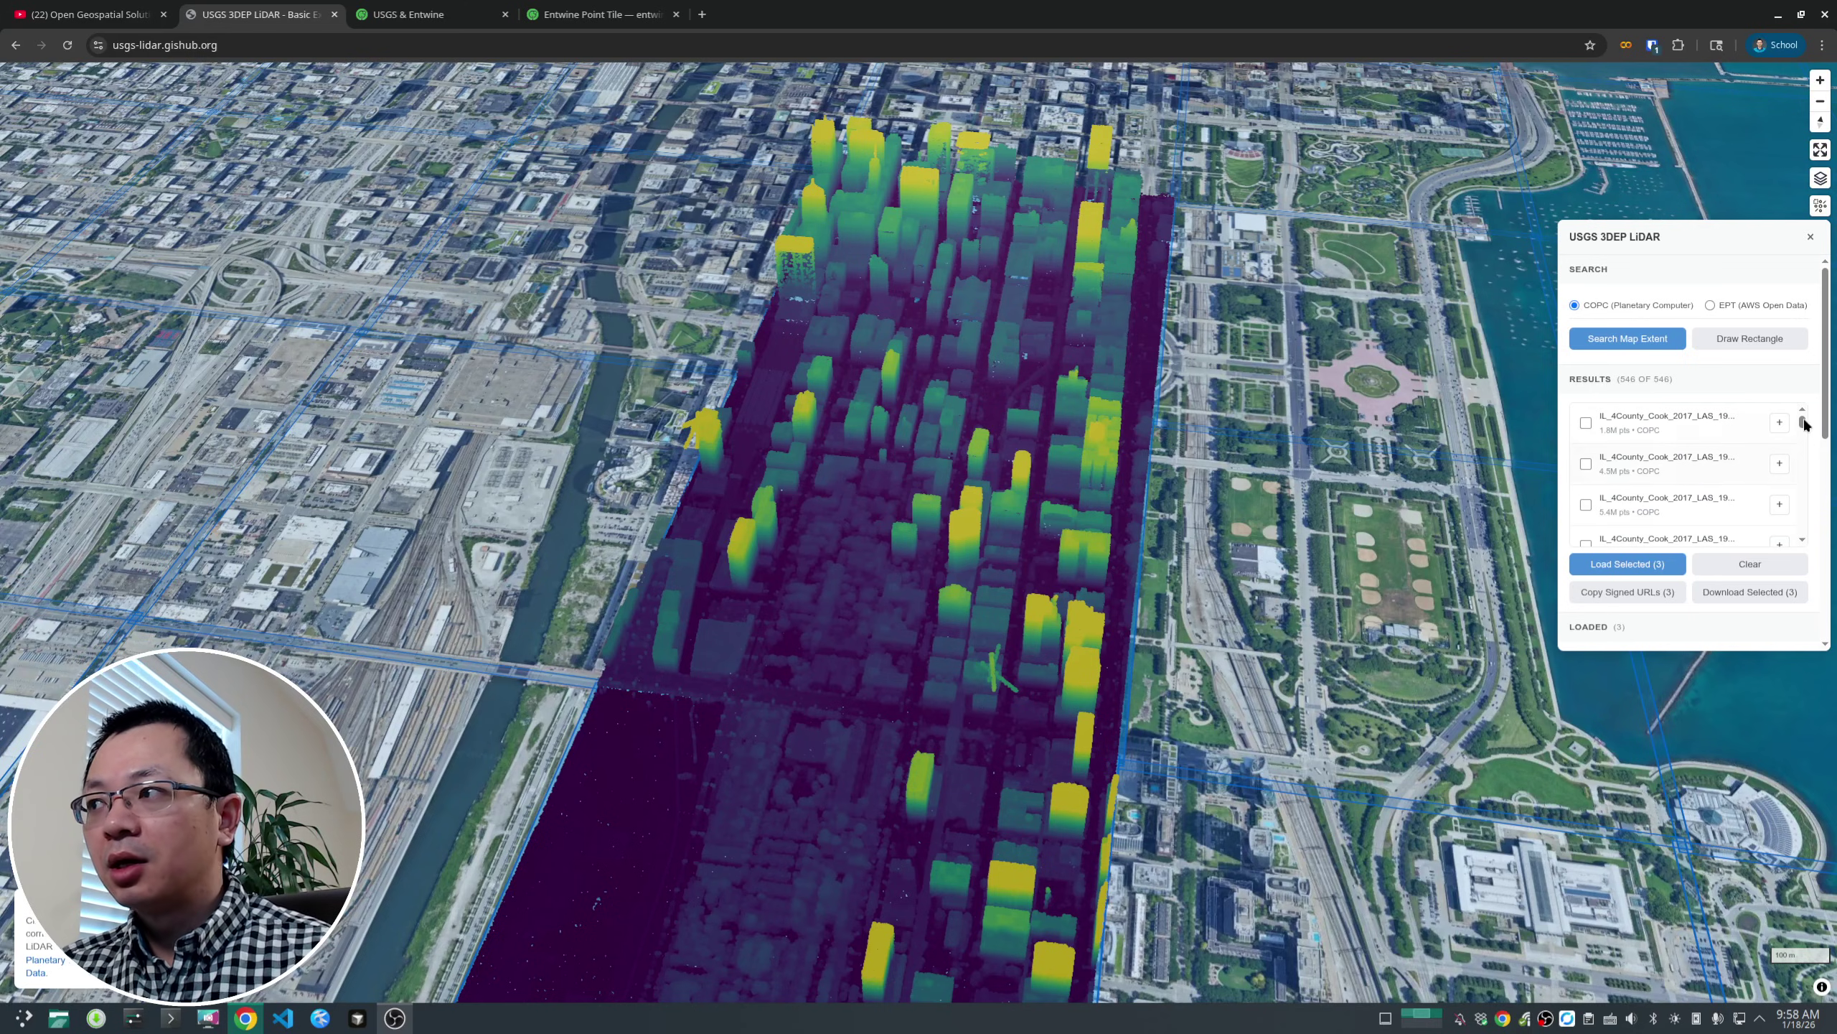
mouse_move(1826, 406)
left_mouse_down()
mouse_move(1827, 515)
mouse_move(1828, 381)
left_mouse_up()
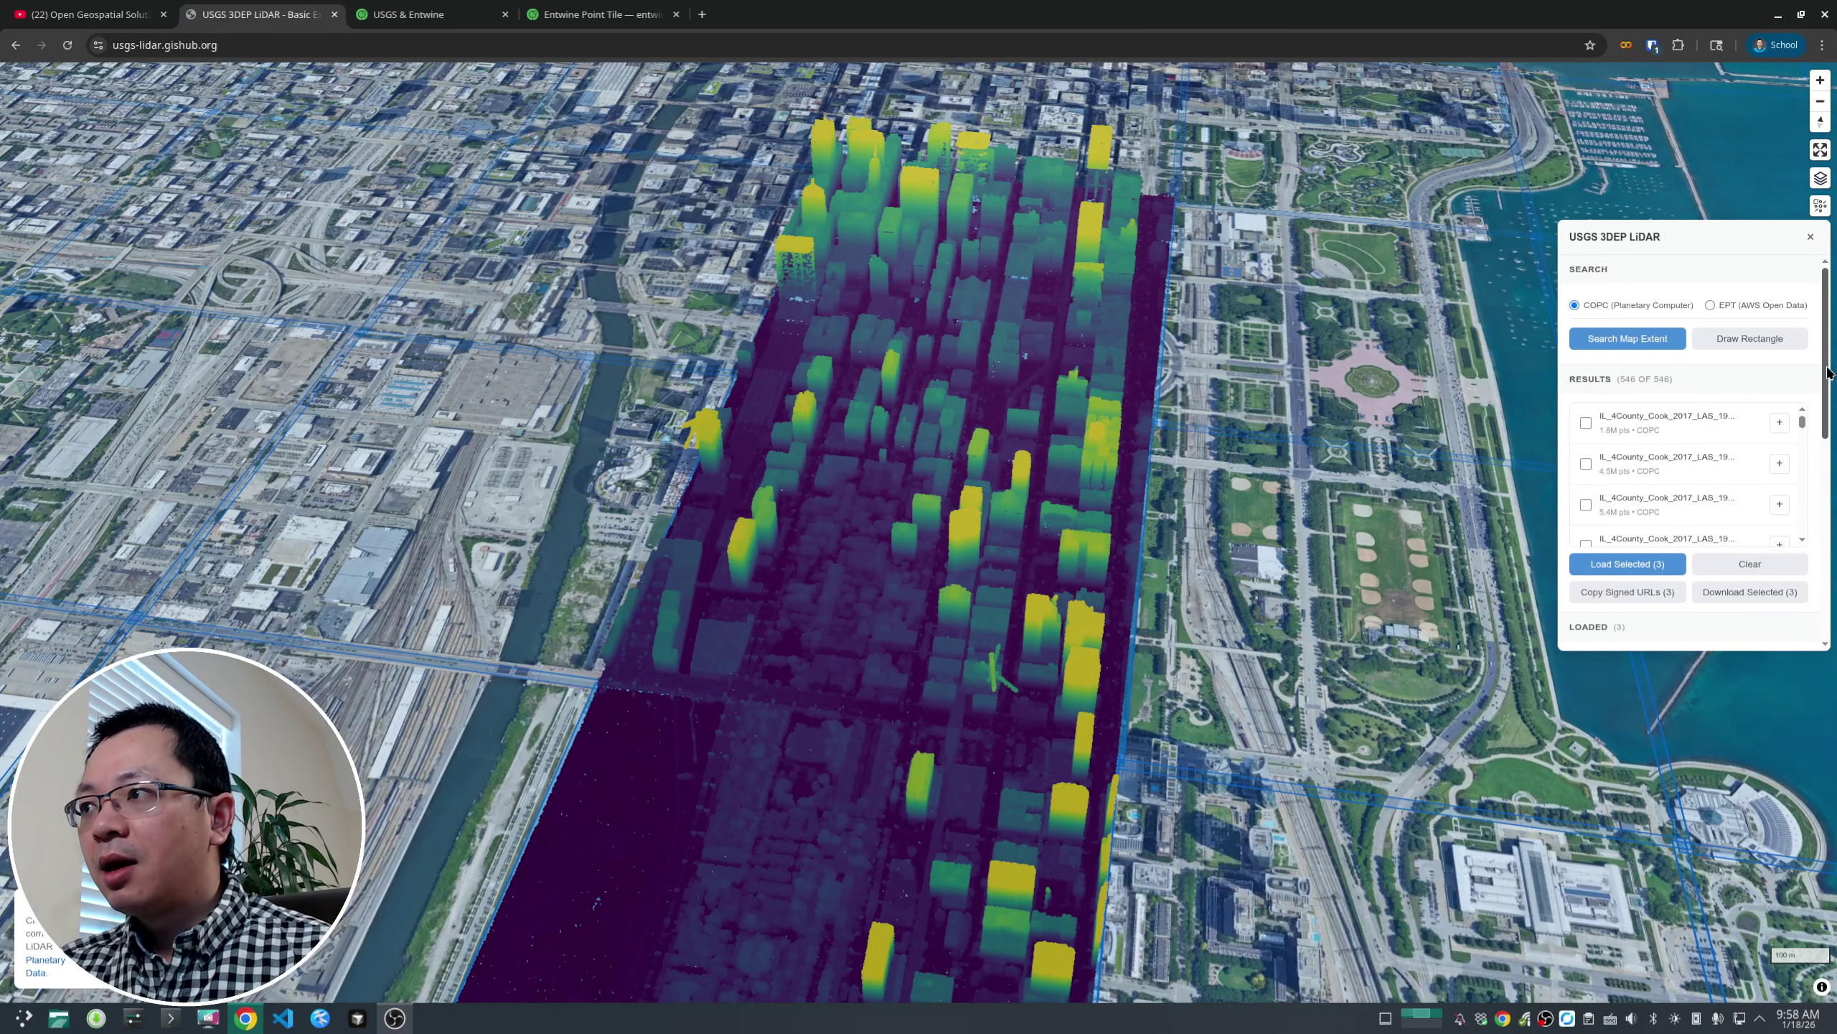
left_click(1748, 569)
scroll(1733, 539, "down", 3)
left_click(1702, 394)
- Switch the data source to EPT (AWS Open Data) and search the map extent around Chicago
scroll(1074, 456, "down", 1)
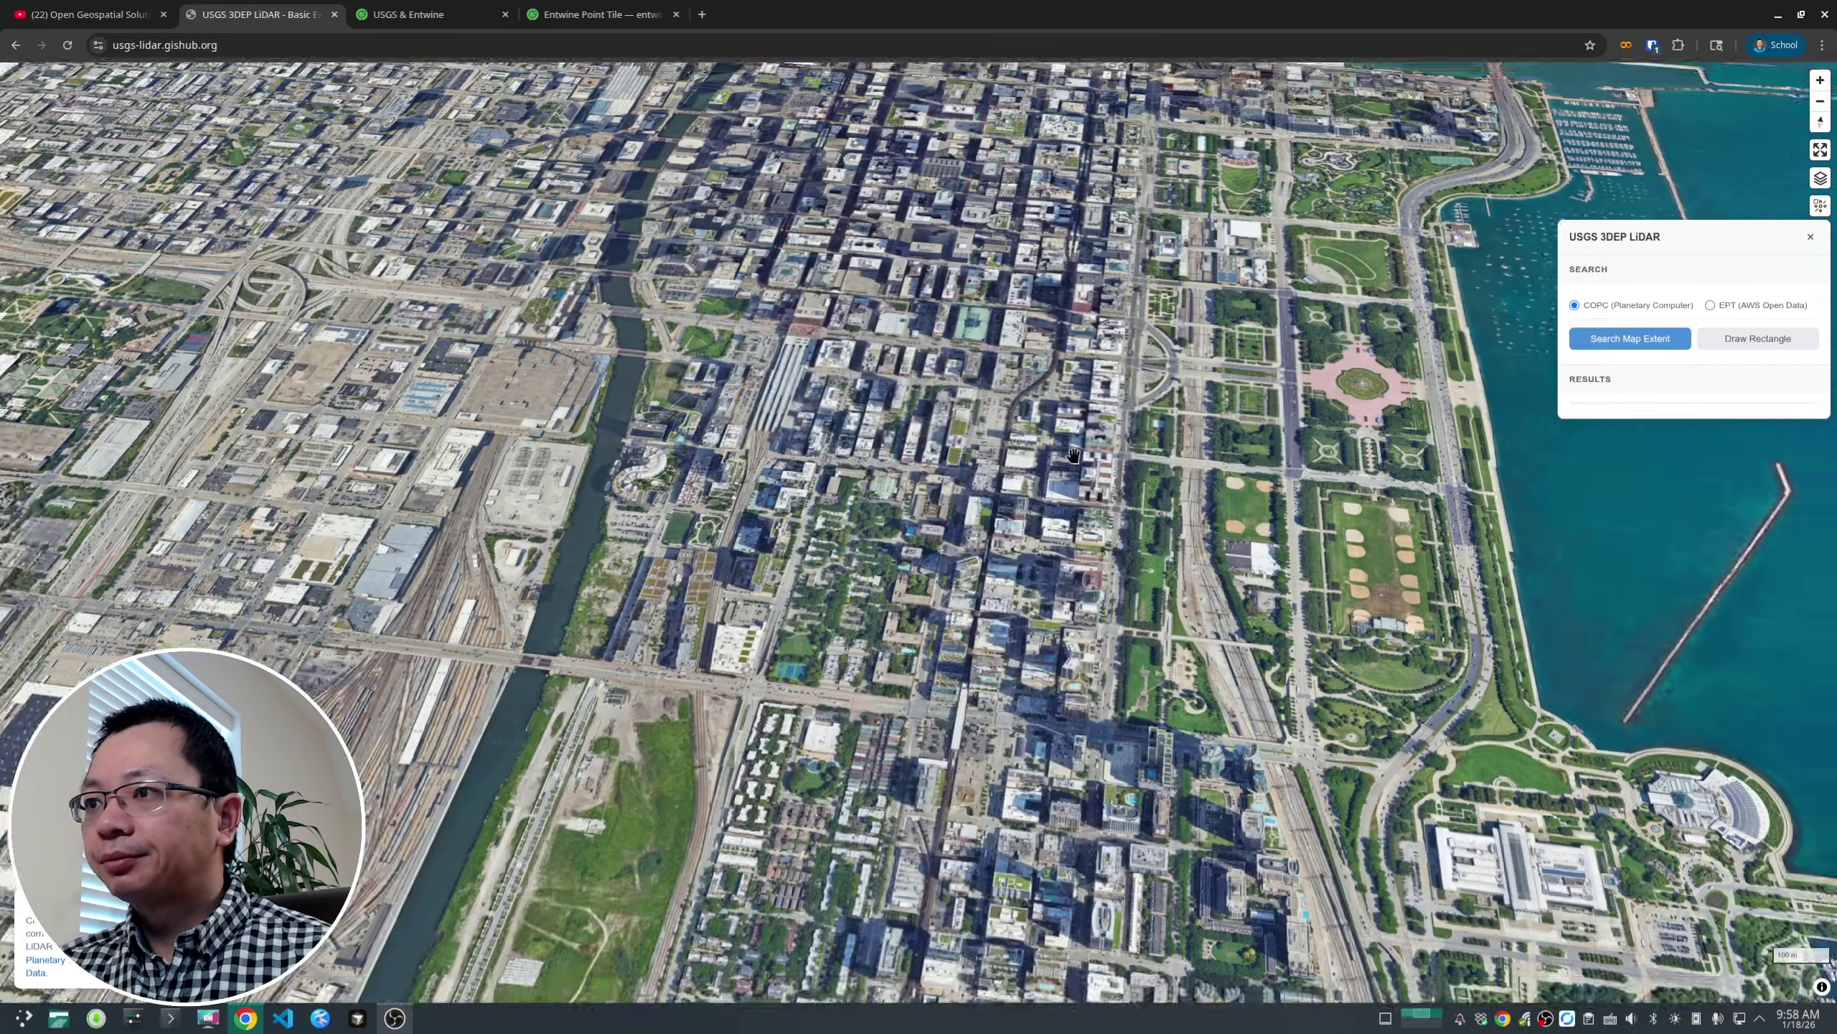
scroll(1074, 456, "down", 20)
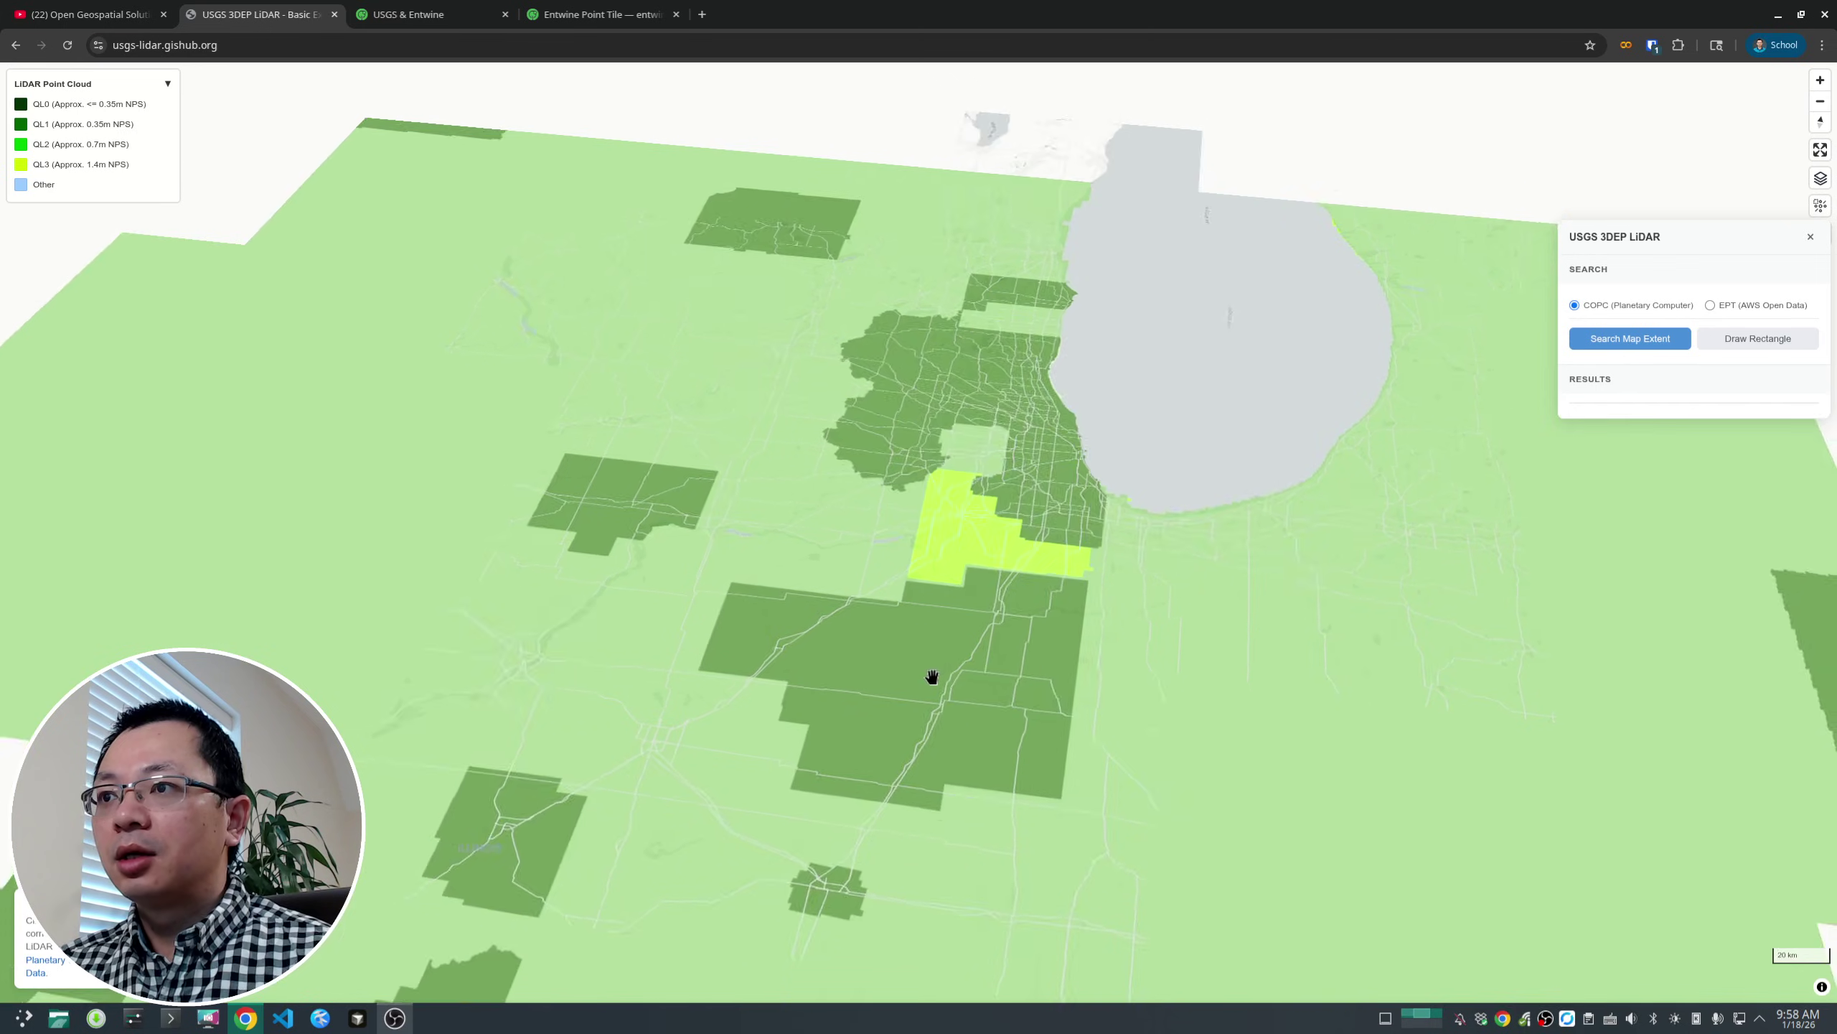
scroll(932, 676, "down", 5)
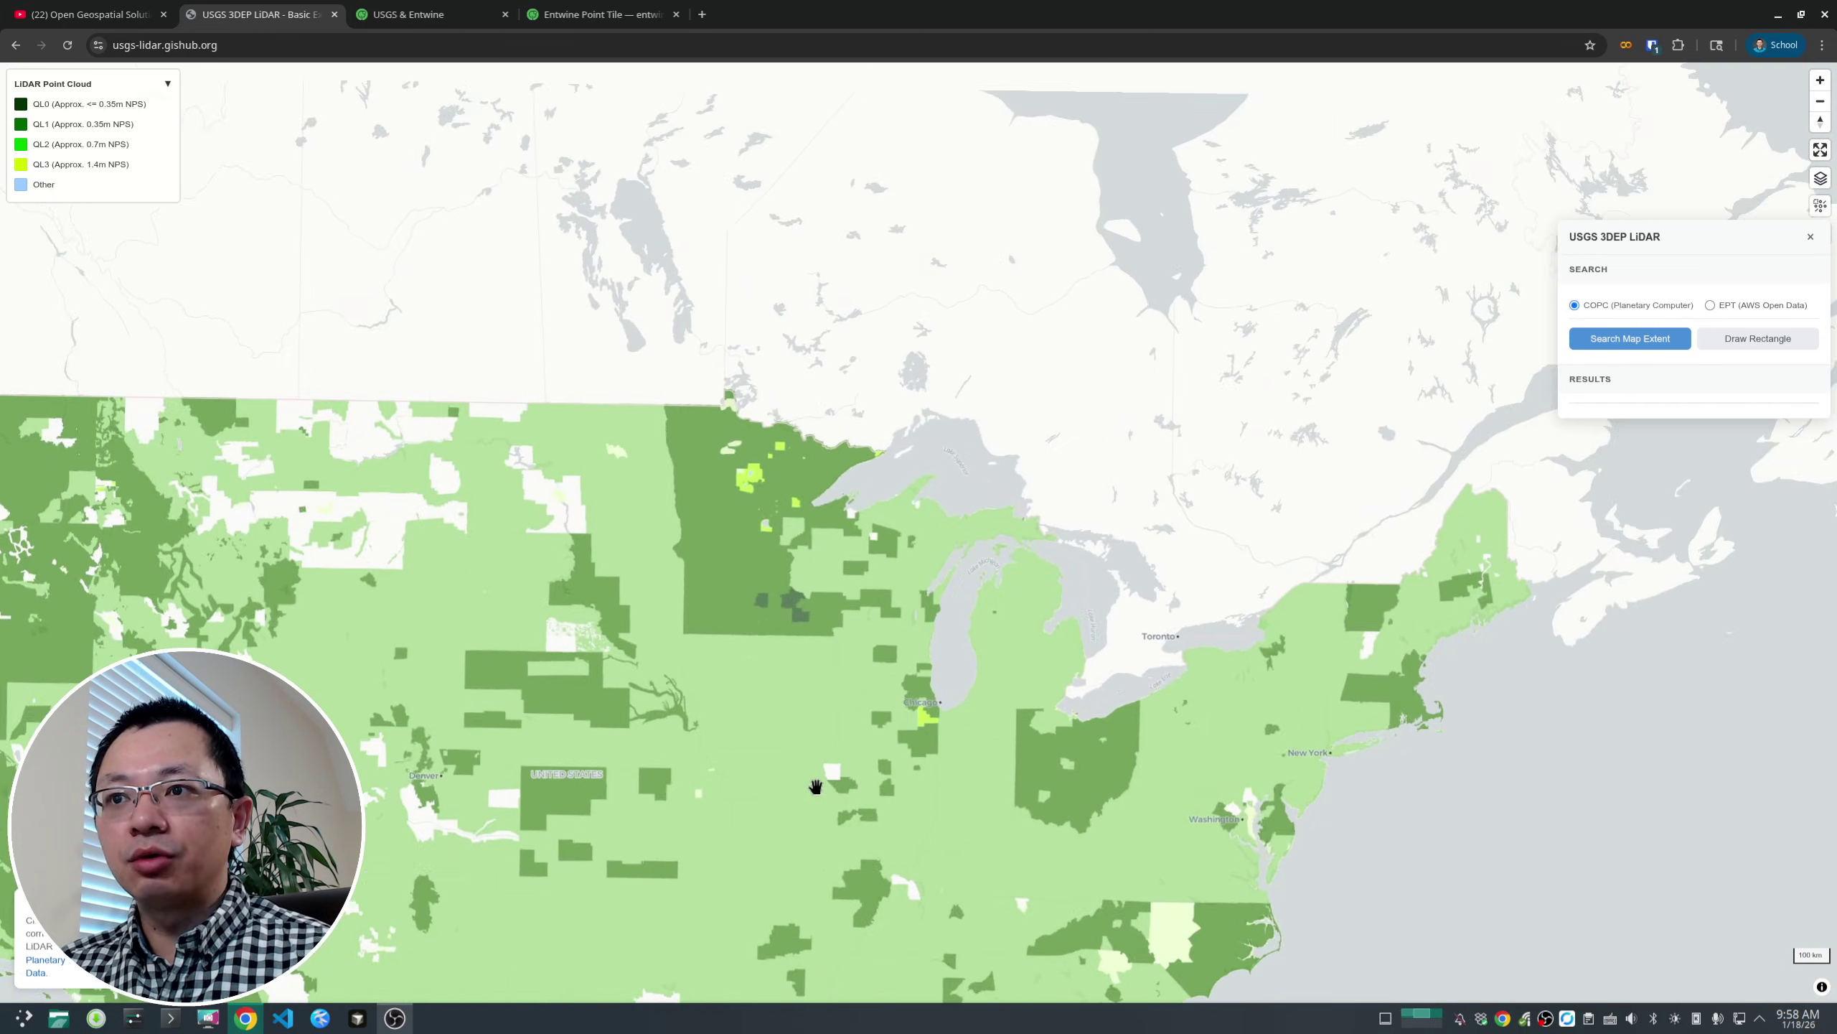
scroll(816, 787, "down", 3)
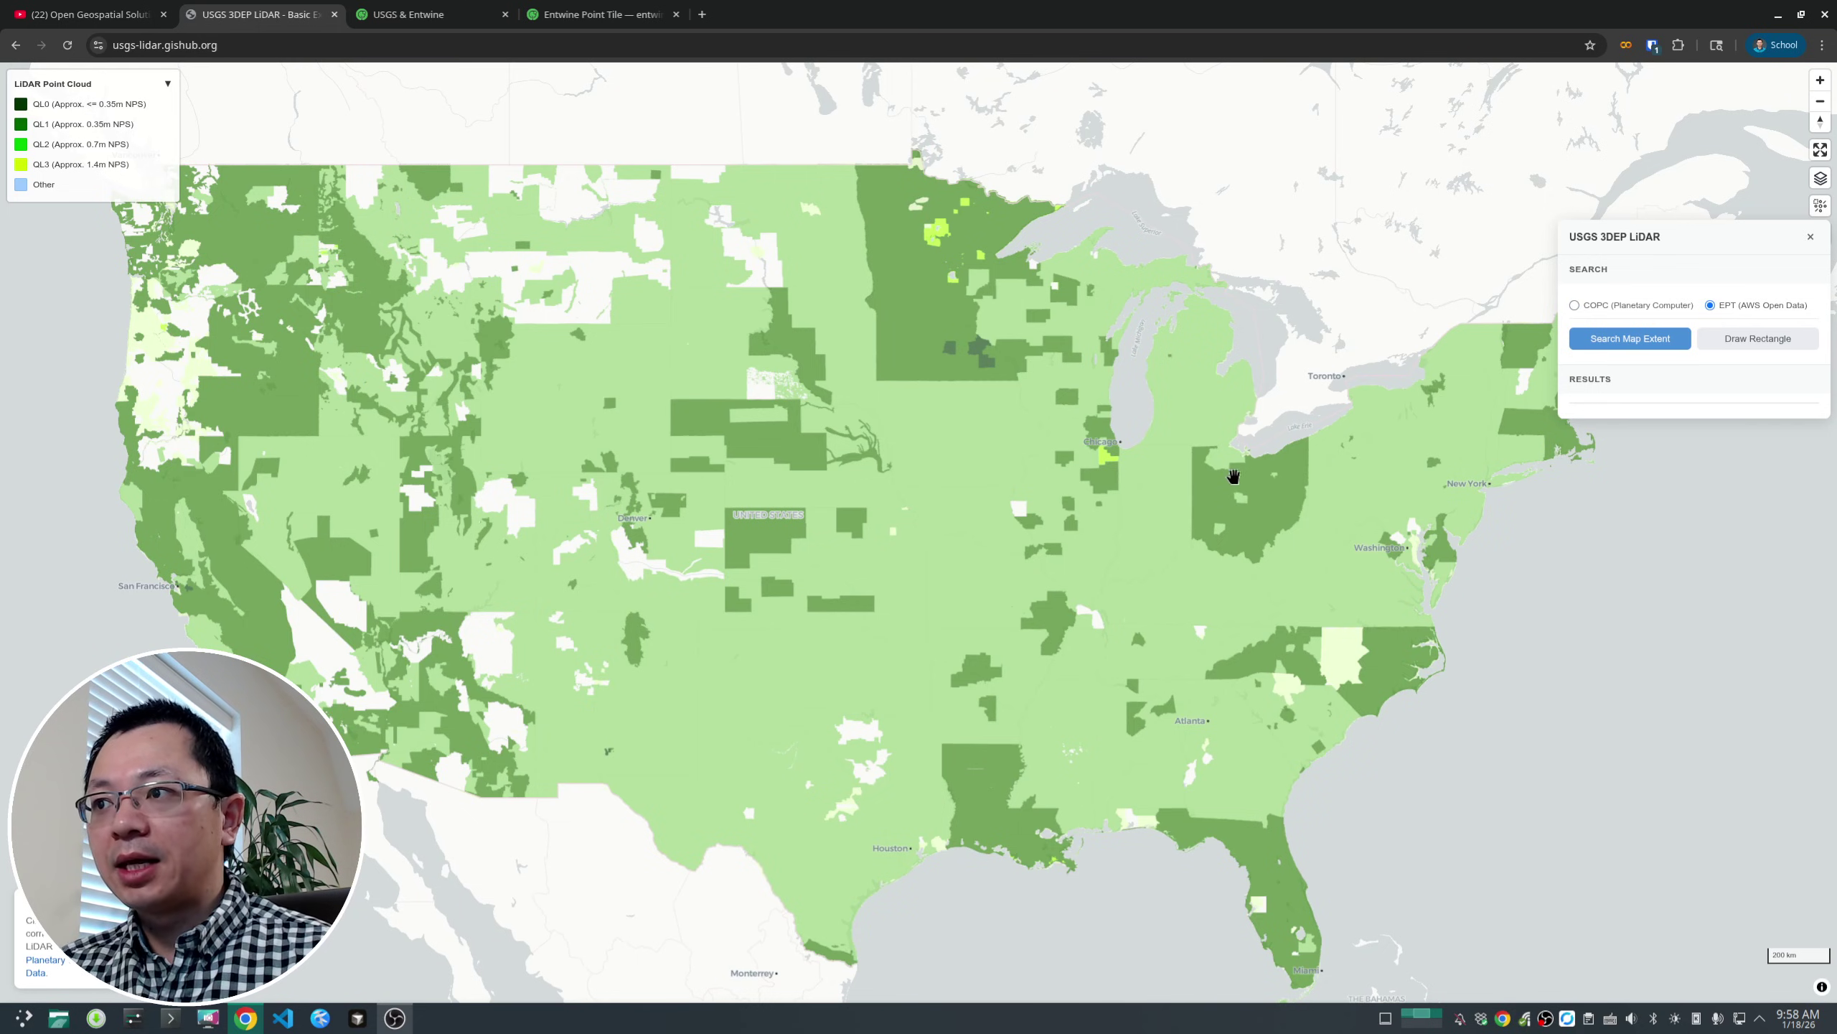
scroll(1120, 440, "up", 10)
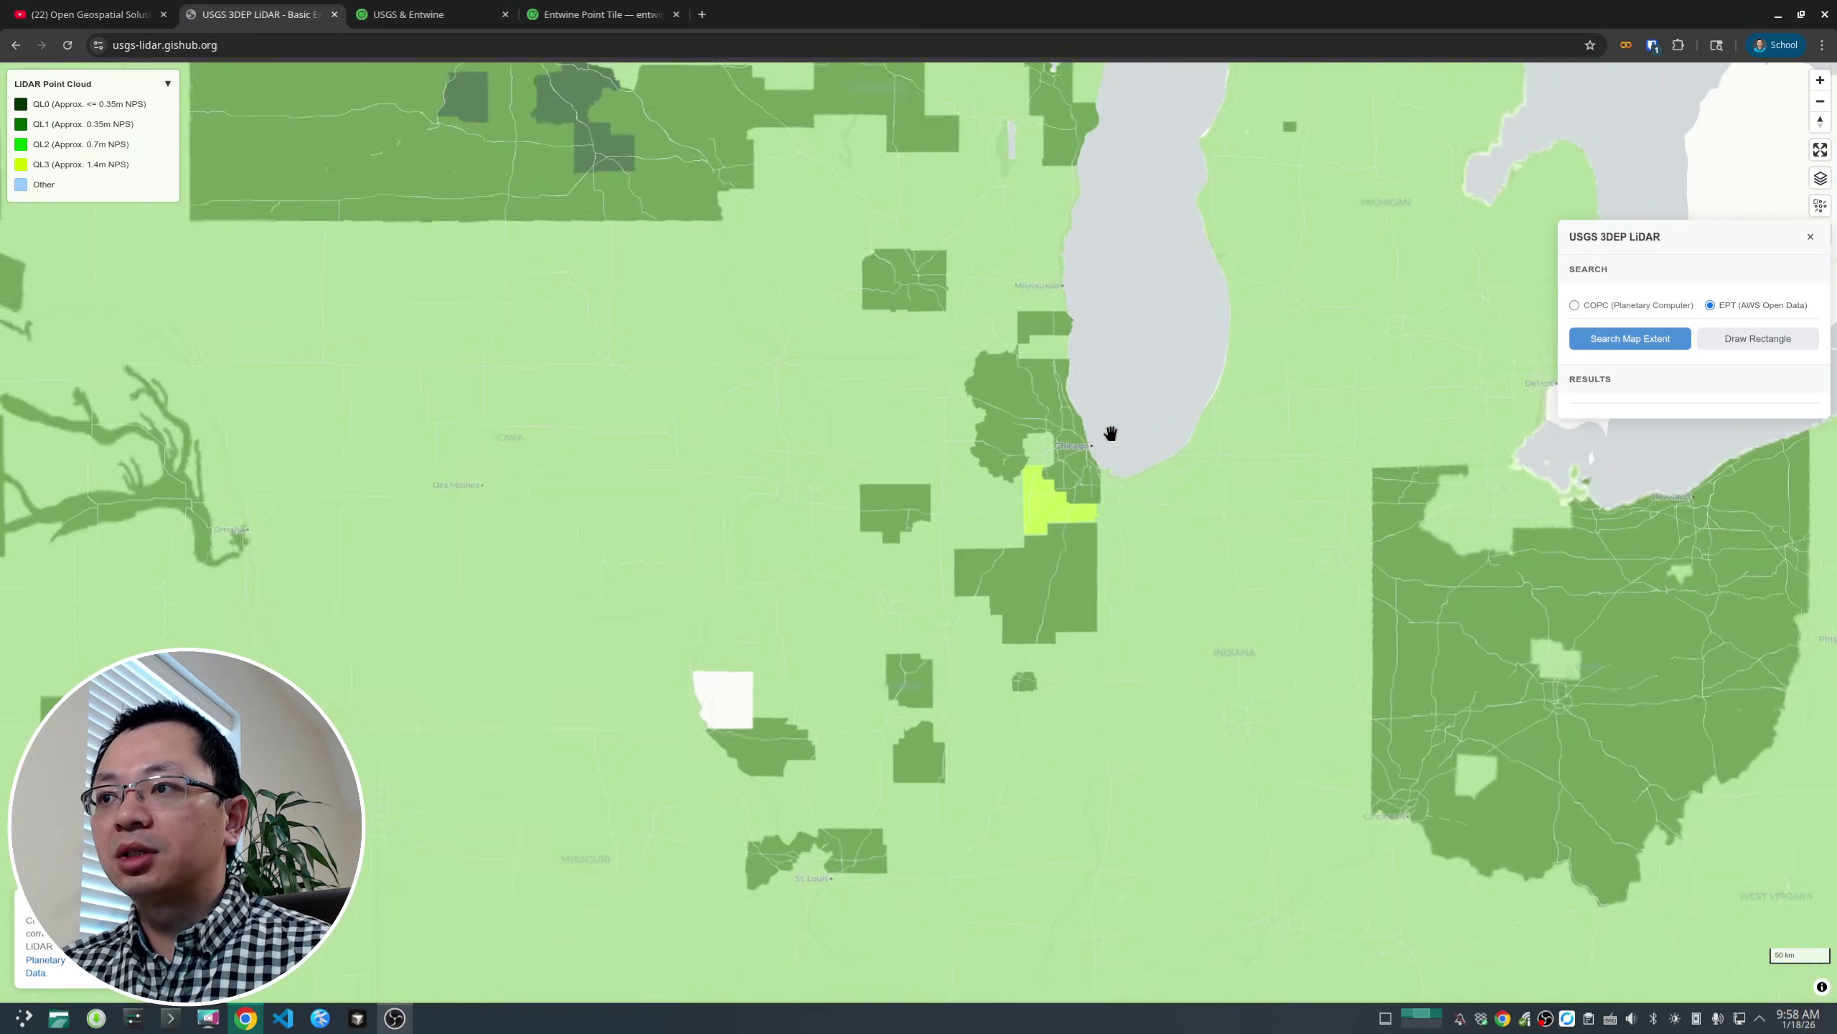
scroll(1016, 455, "up", 3)
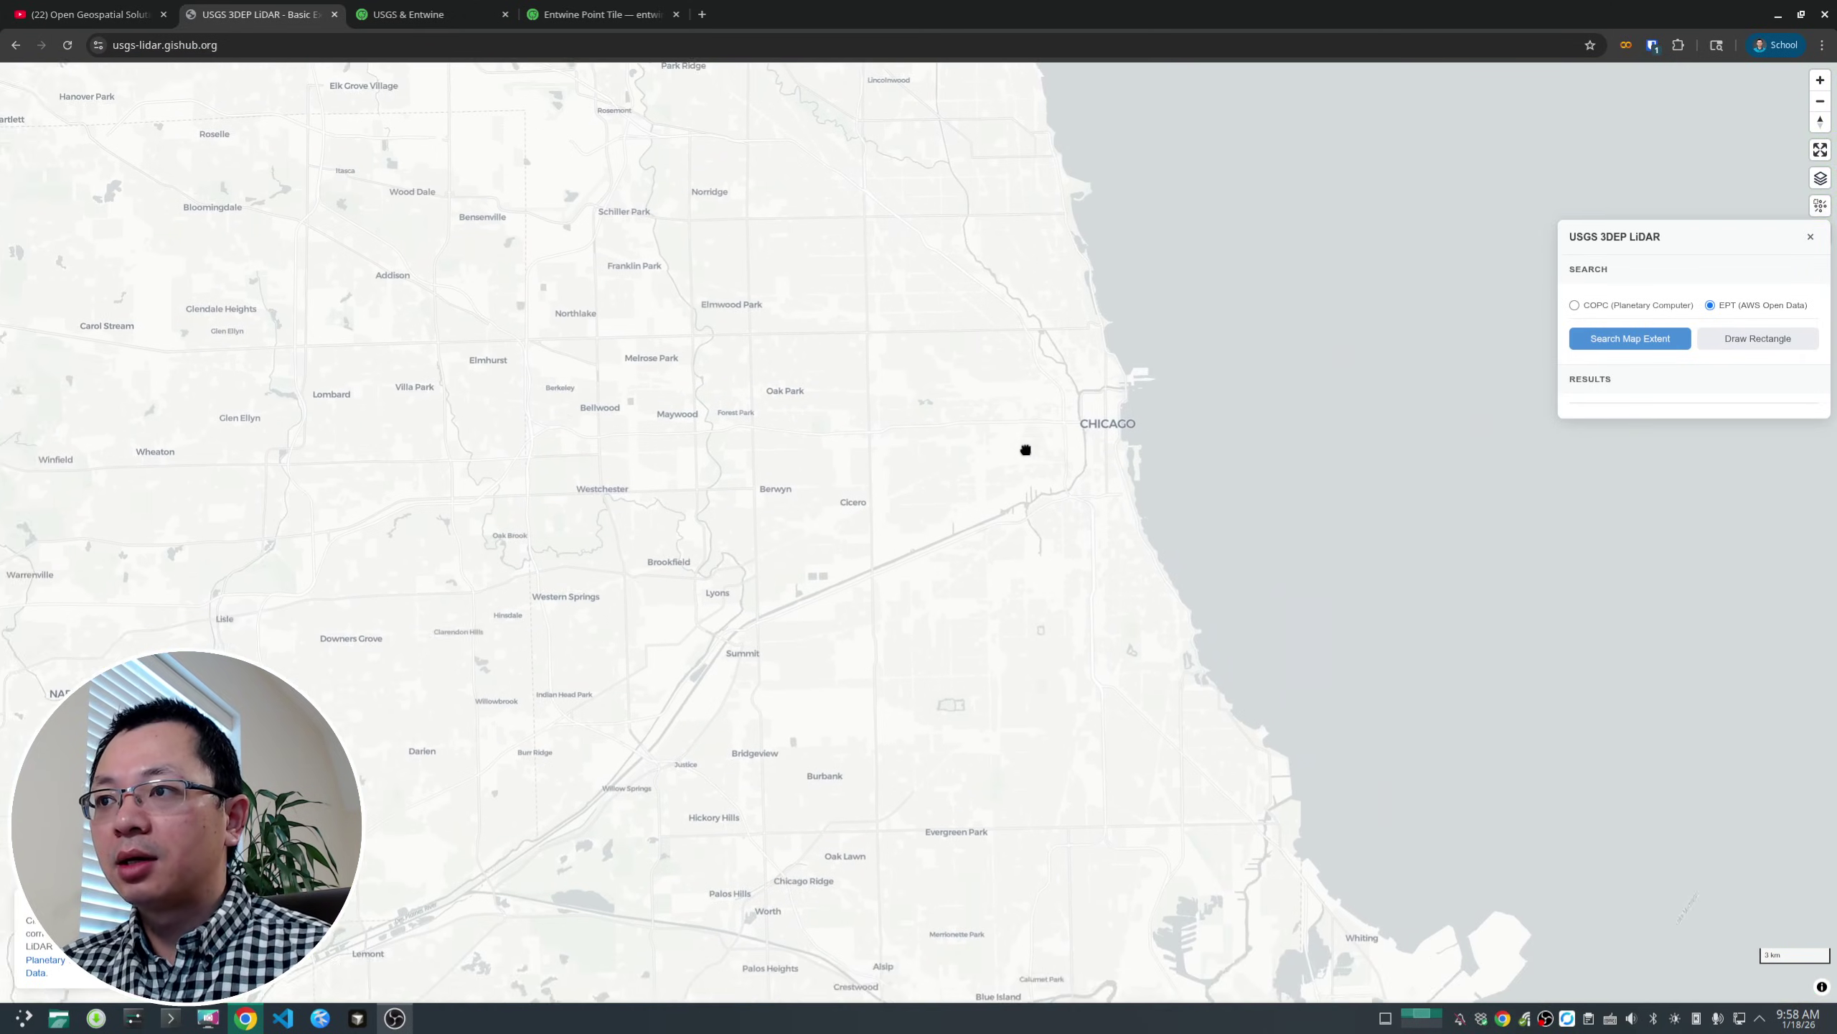
left_click(1631, 338)
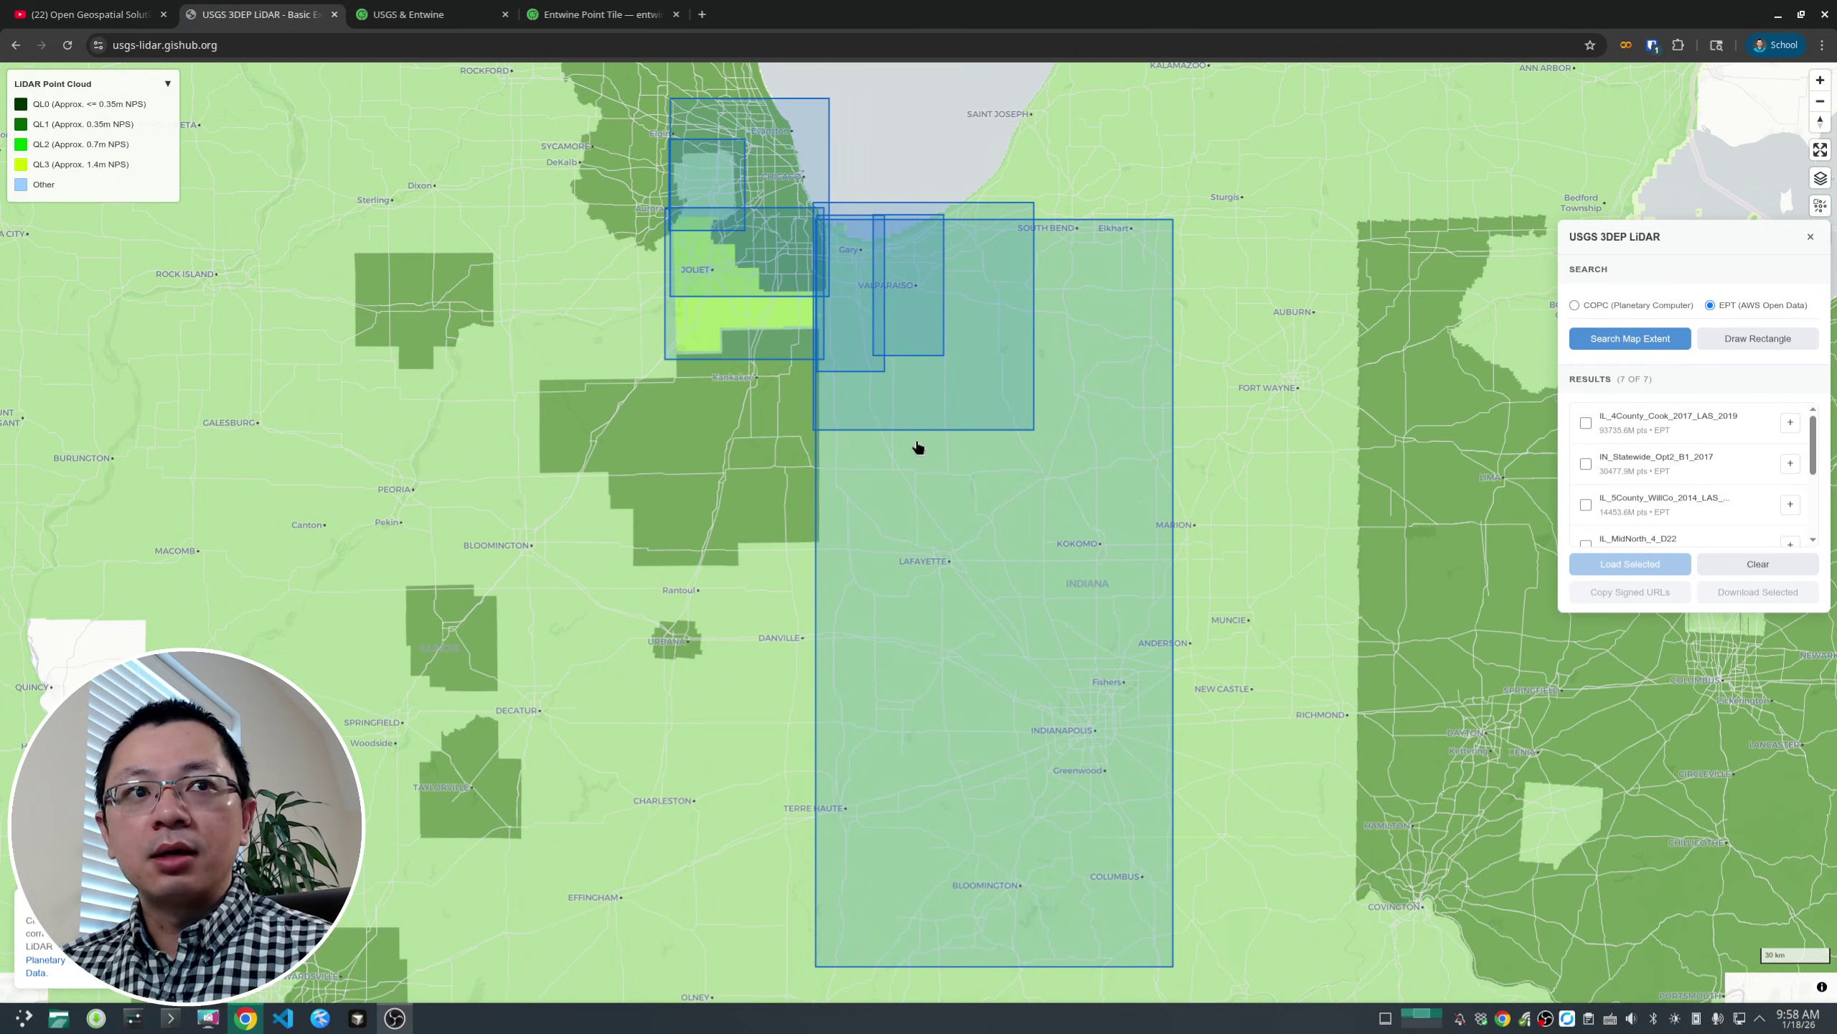
- Pick the IL_4County_Cook_2017_LAS_2019 footprint over Chicago on the map and load its EPT point cloud
scroll(861, 270, "up", 5)
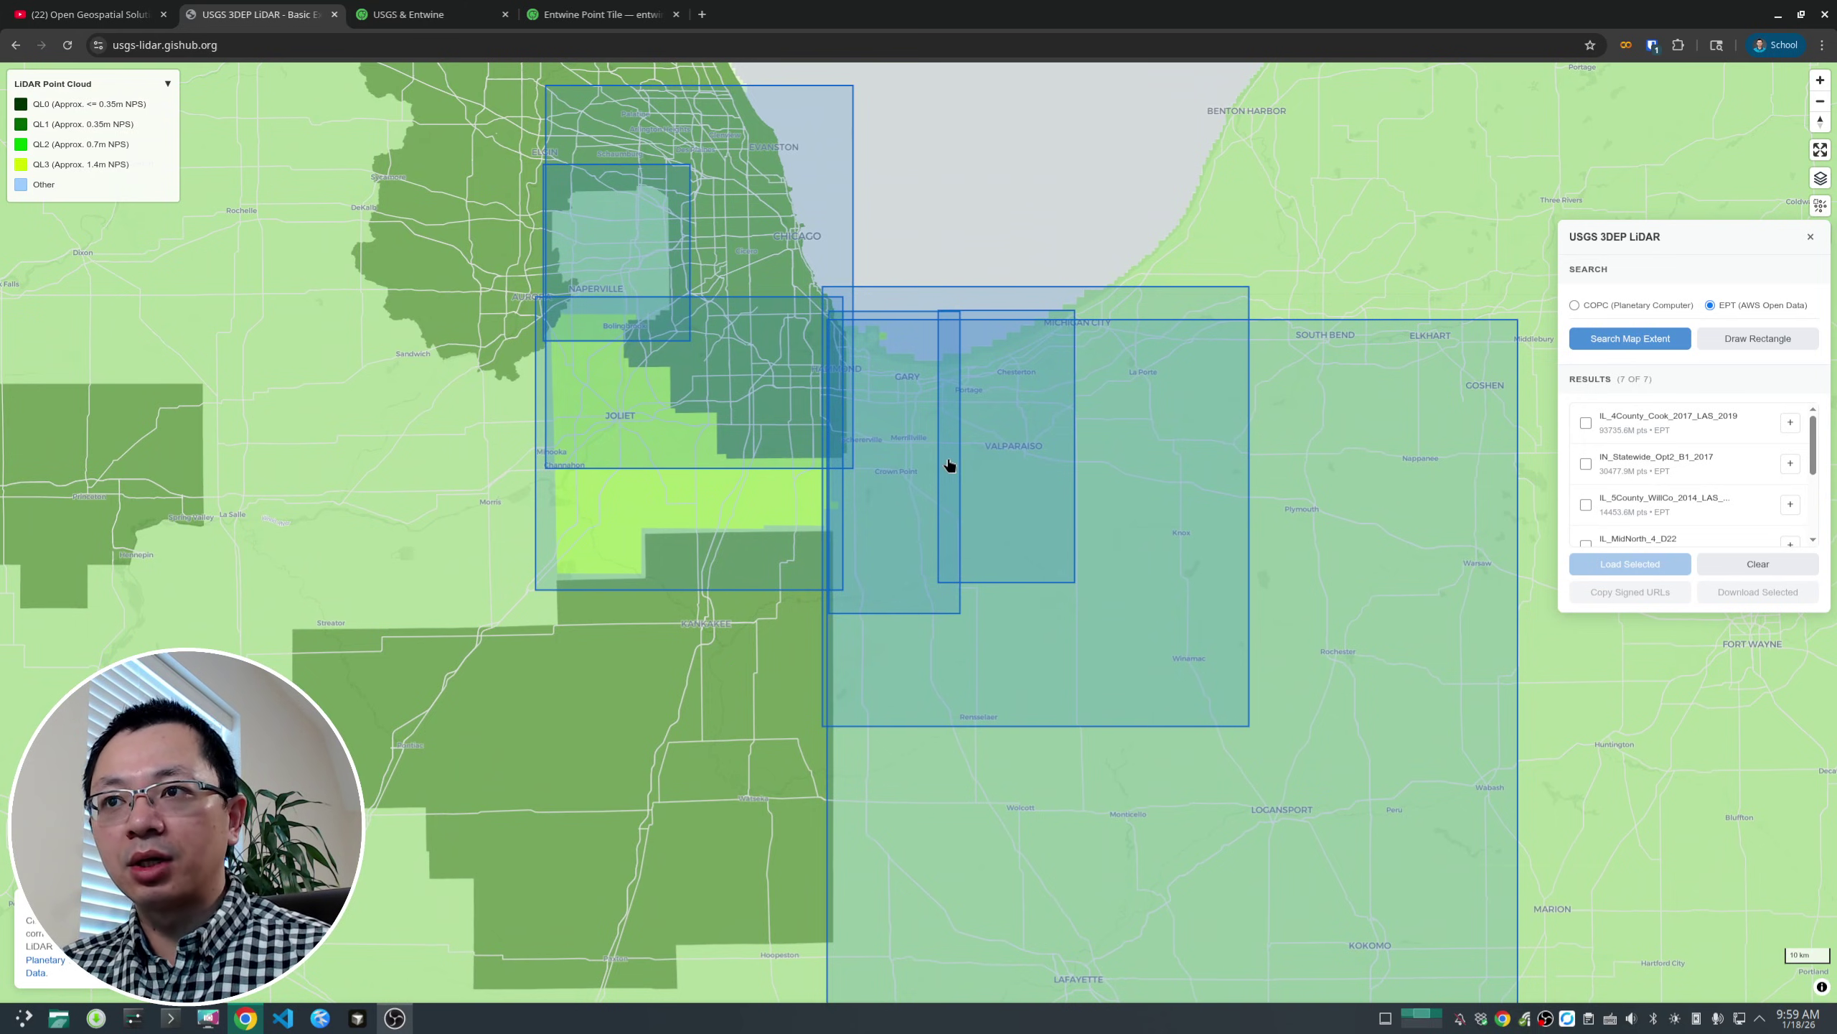
left_click_drag(806, 372, 808, 470)
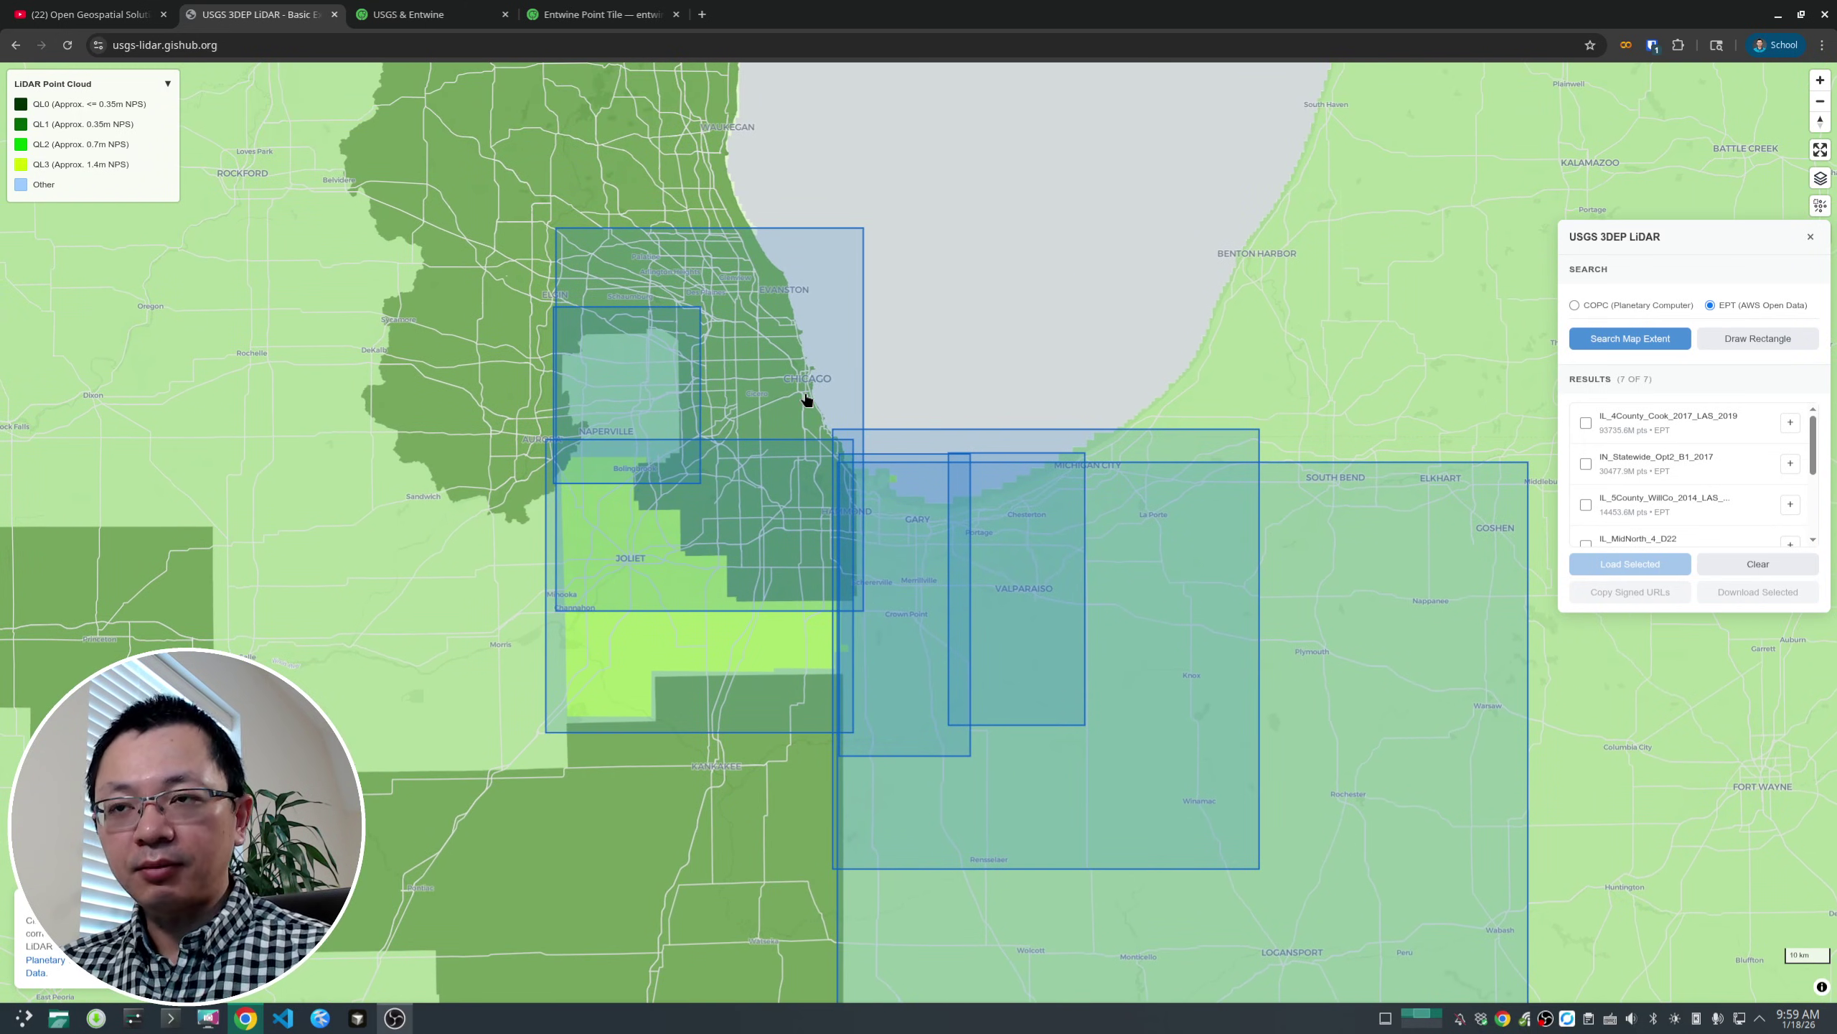
scroll(1005, 636, "down", 3)
left_click_drag(1005, 636, 840, 349)
left_click_drag(952, 789, 1060, 920)
left_click_drag(809, 369, 775, 479)
left_click(777, 497)
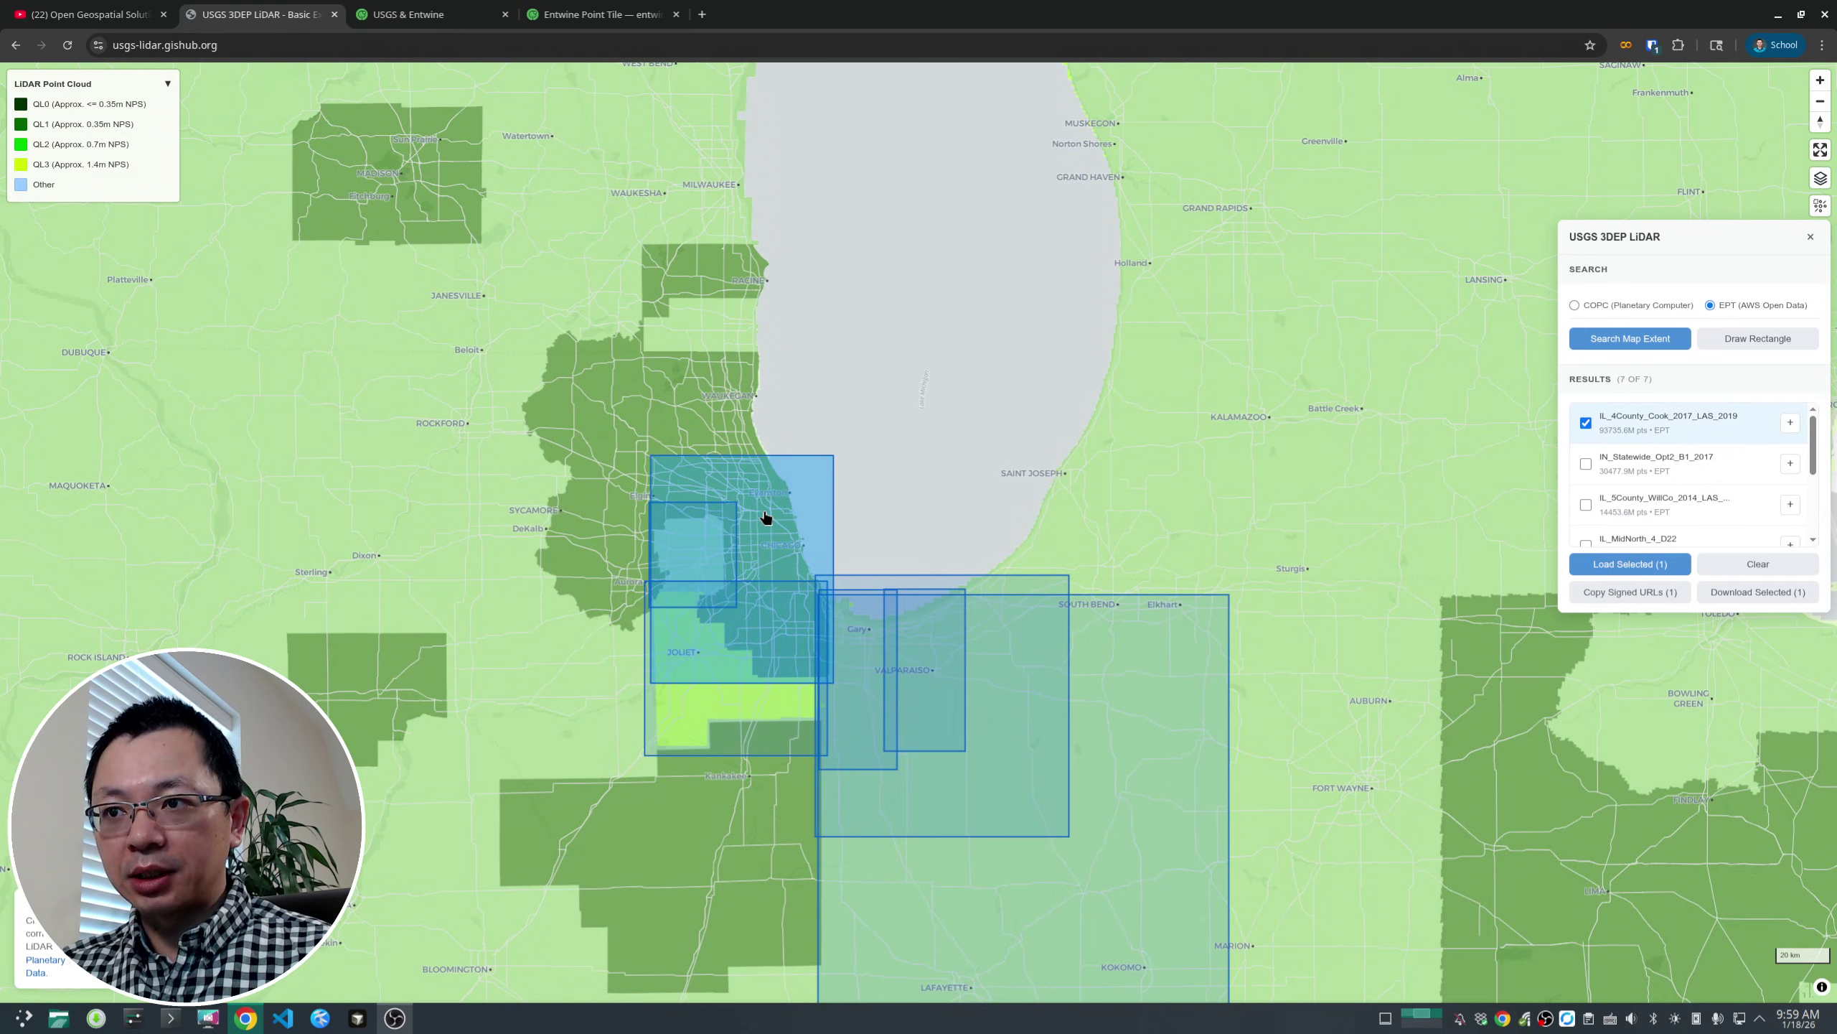
scroll(765, 516, "up", 5)
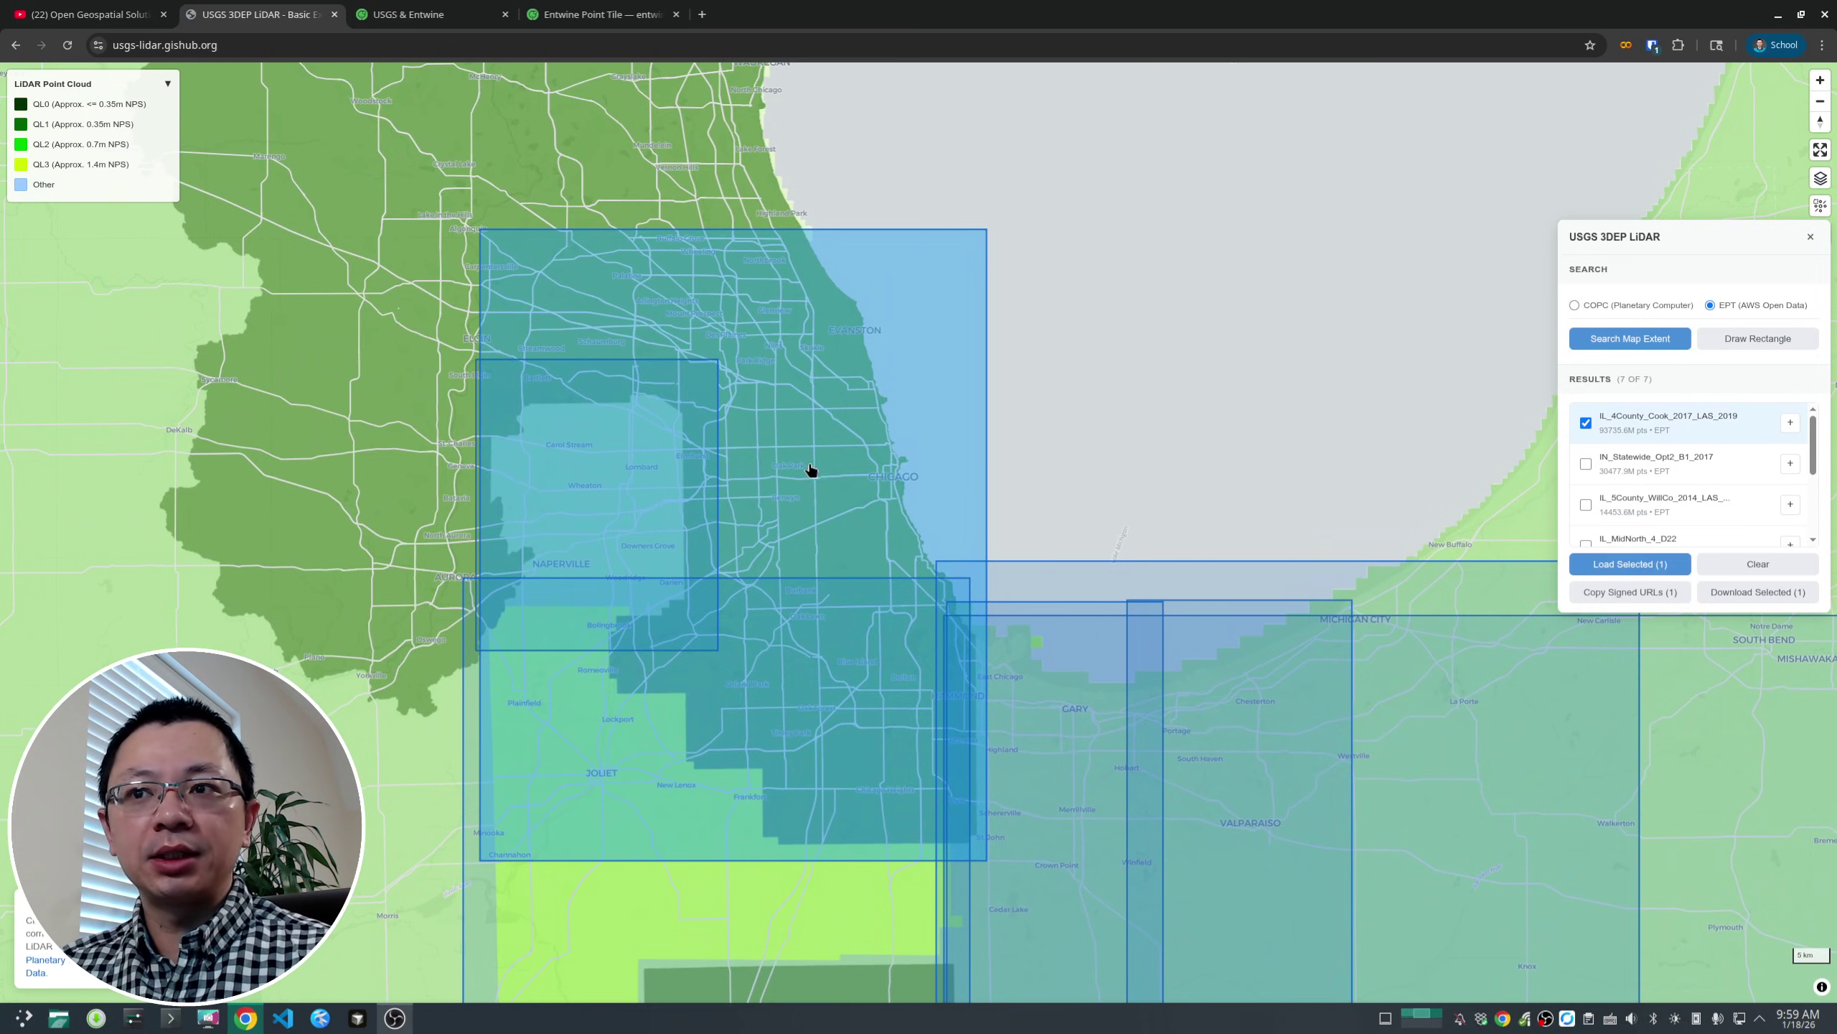
left_click_drag(810, 469, 895, 416)
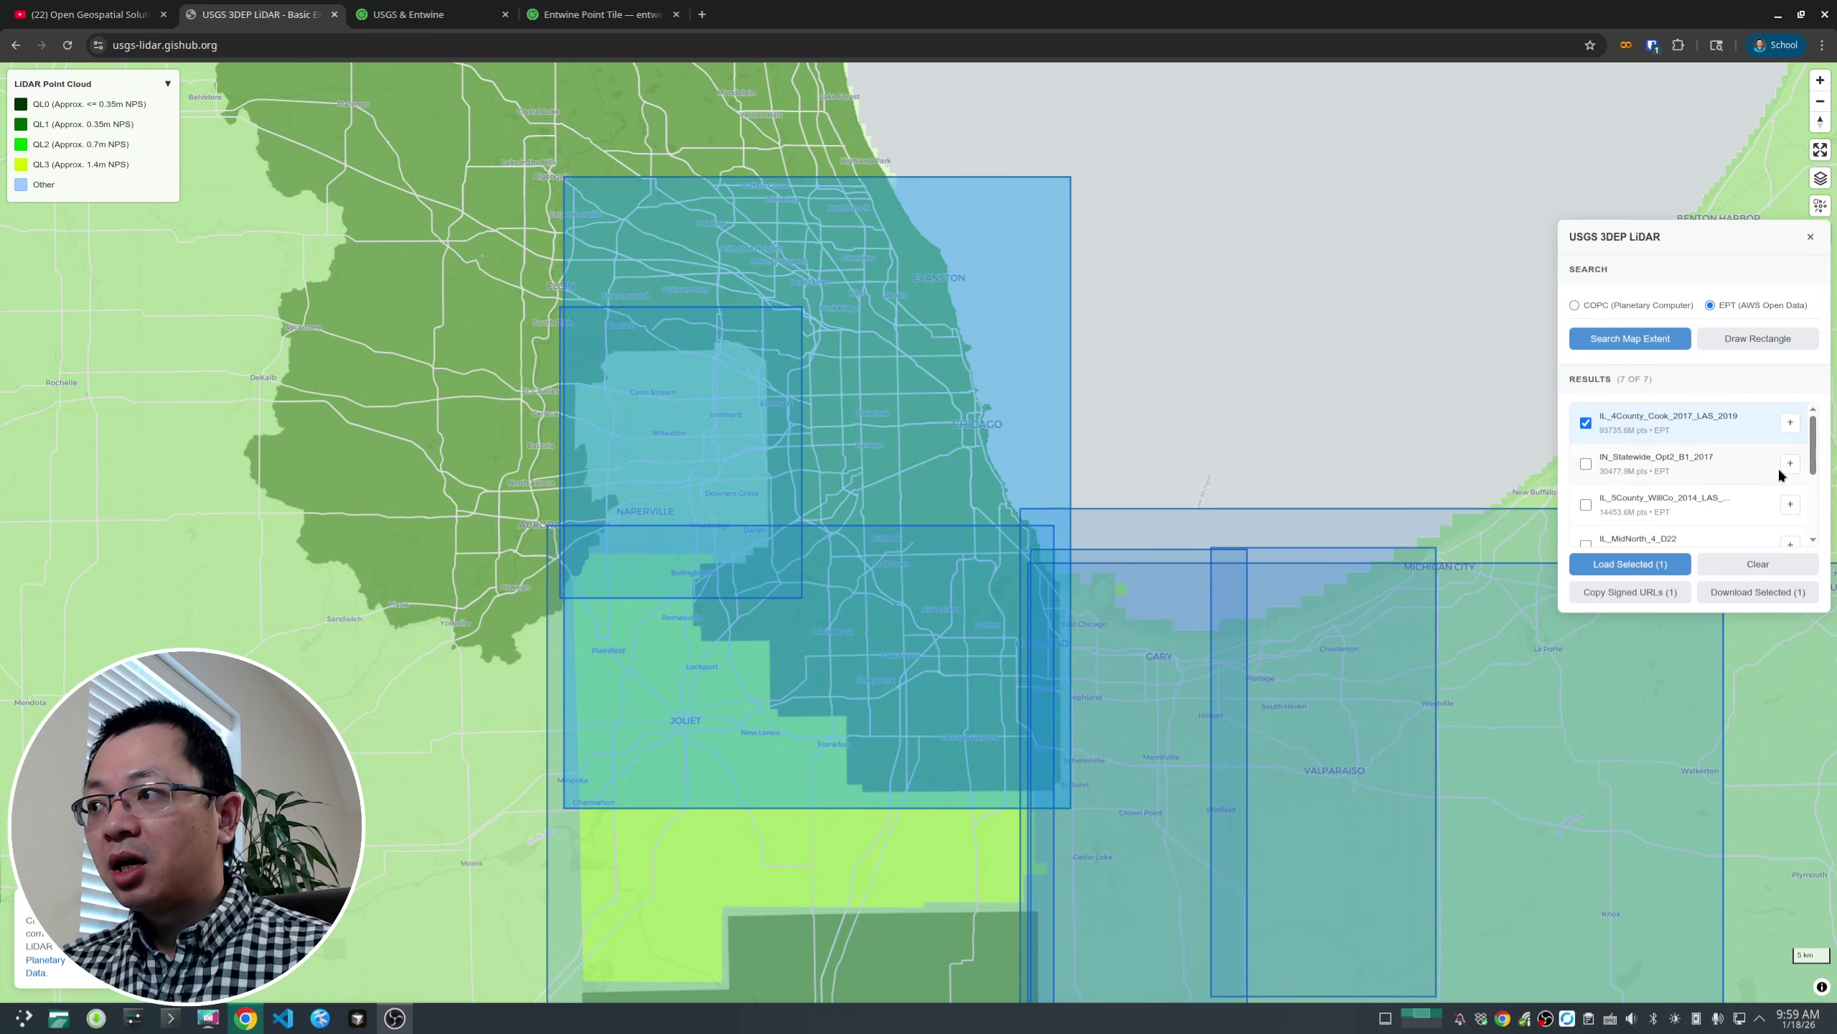
left_click(1632, 565)
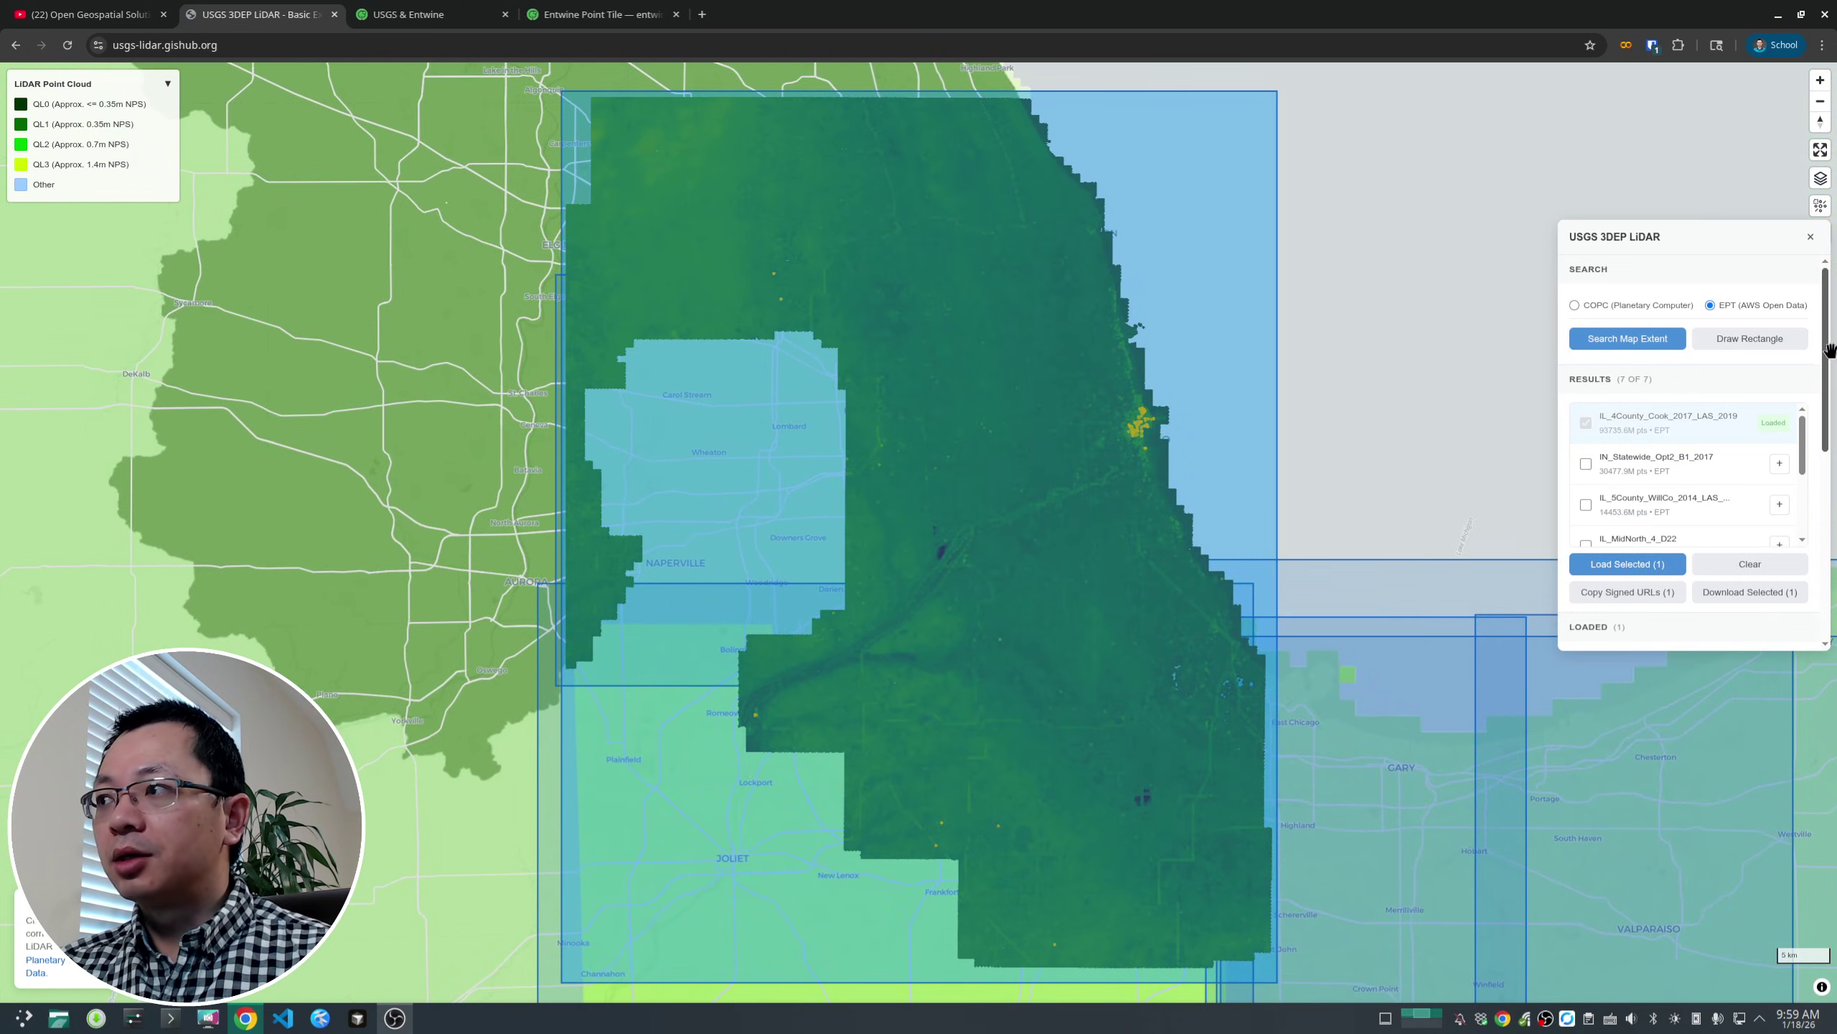
- Examine the loaded Cook County EPT point cloud from the county overview down to tilted 3D views of downtown Chicago, checking how detail streams in
left_click_drag(1826, 344, 1817, 385)
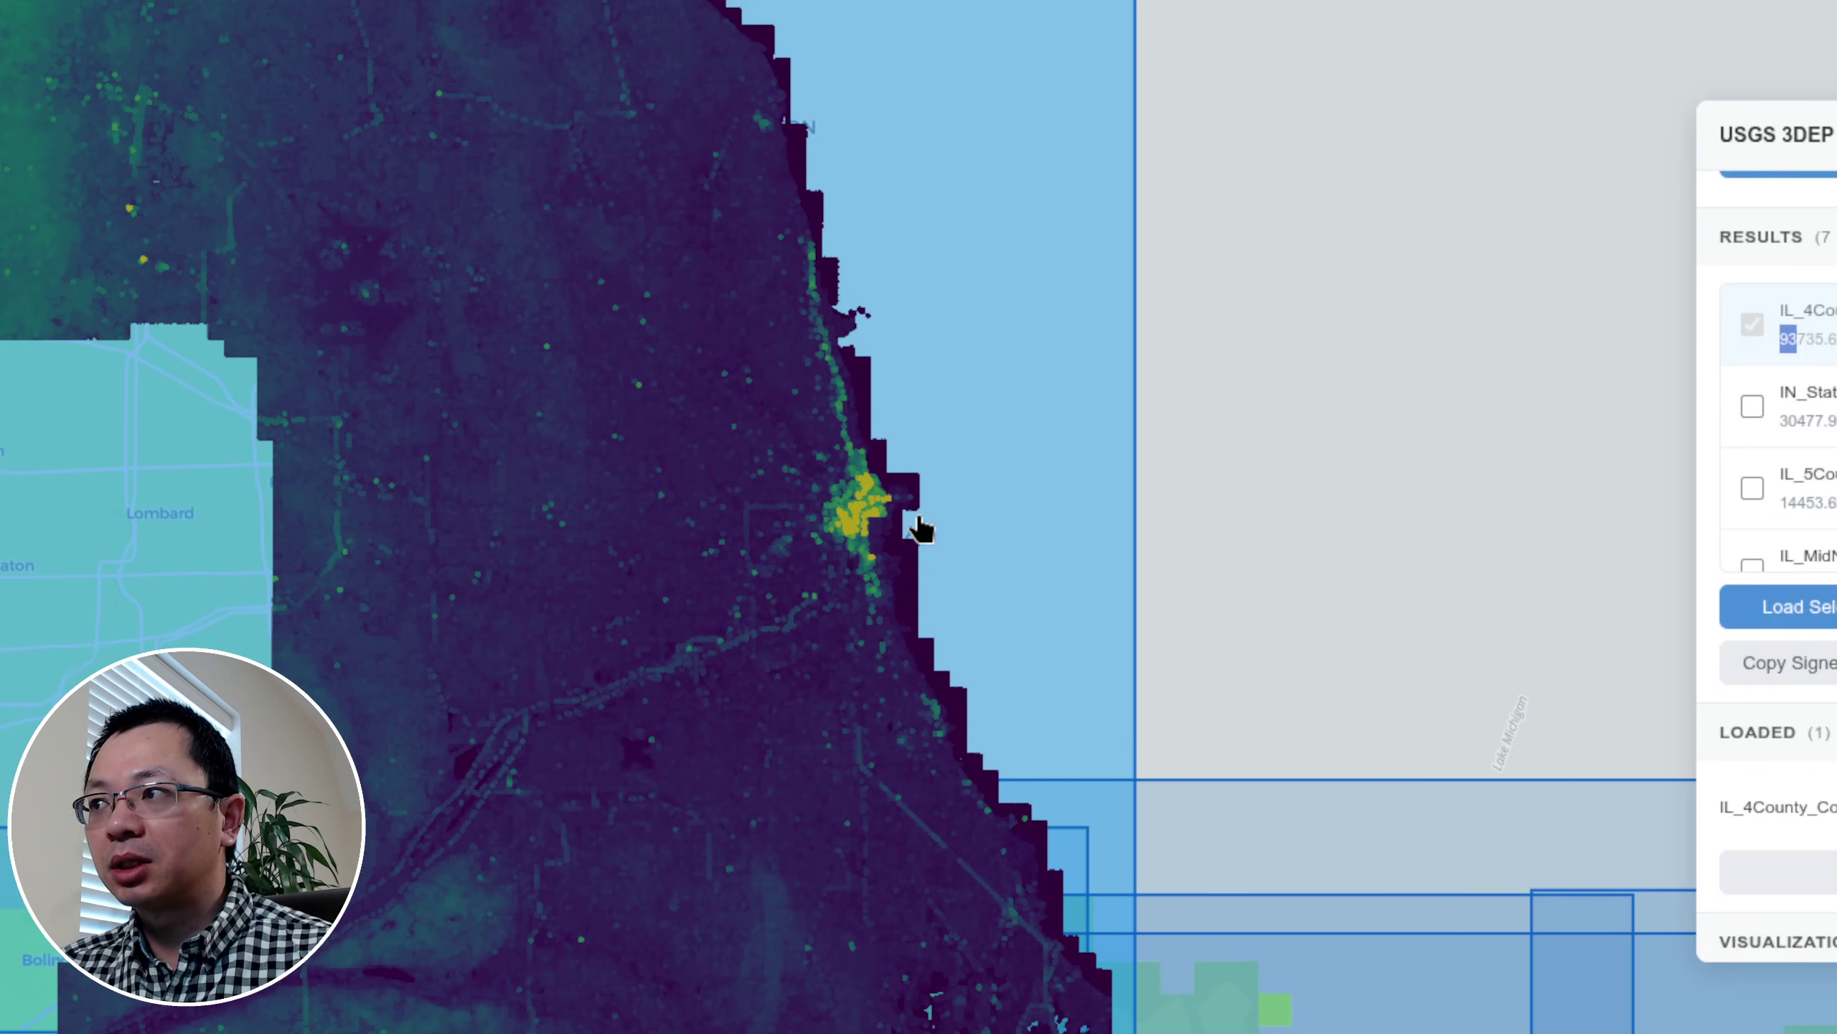
scroll(1163, 512, "up", 2)
scroll(918, 518, "up", 2)
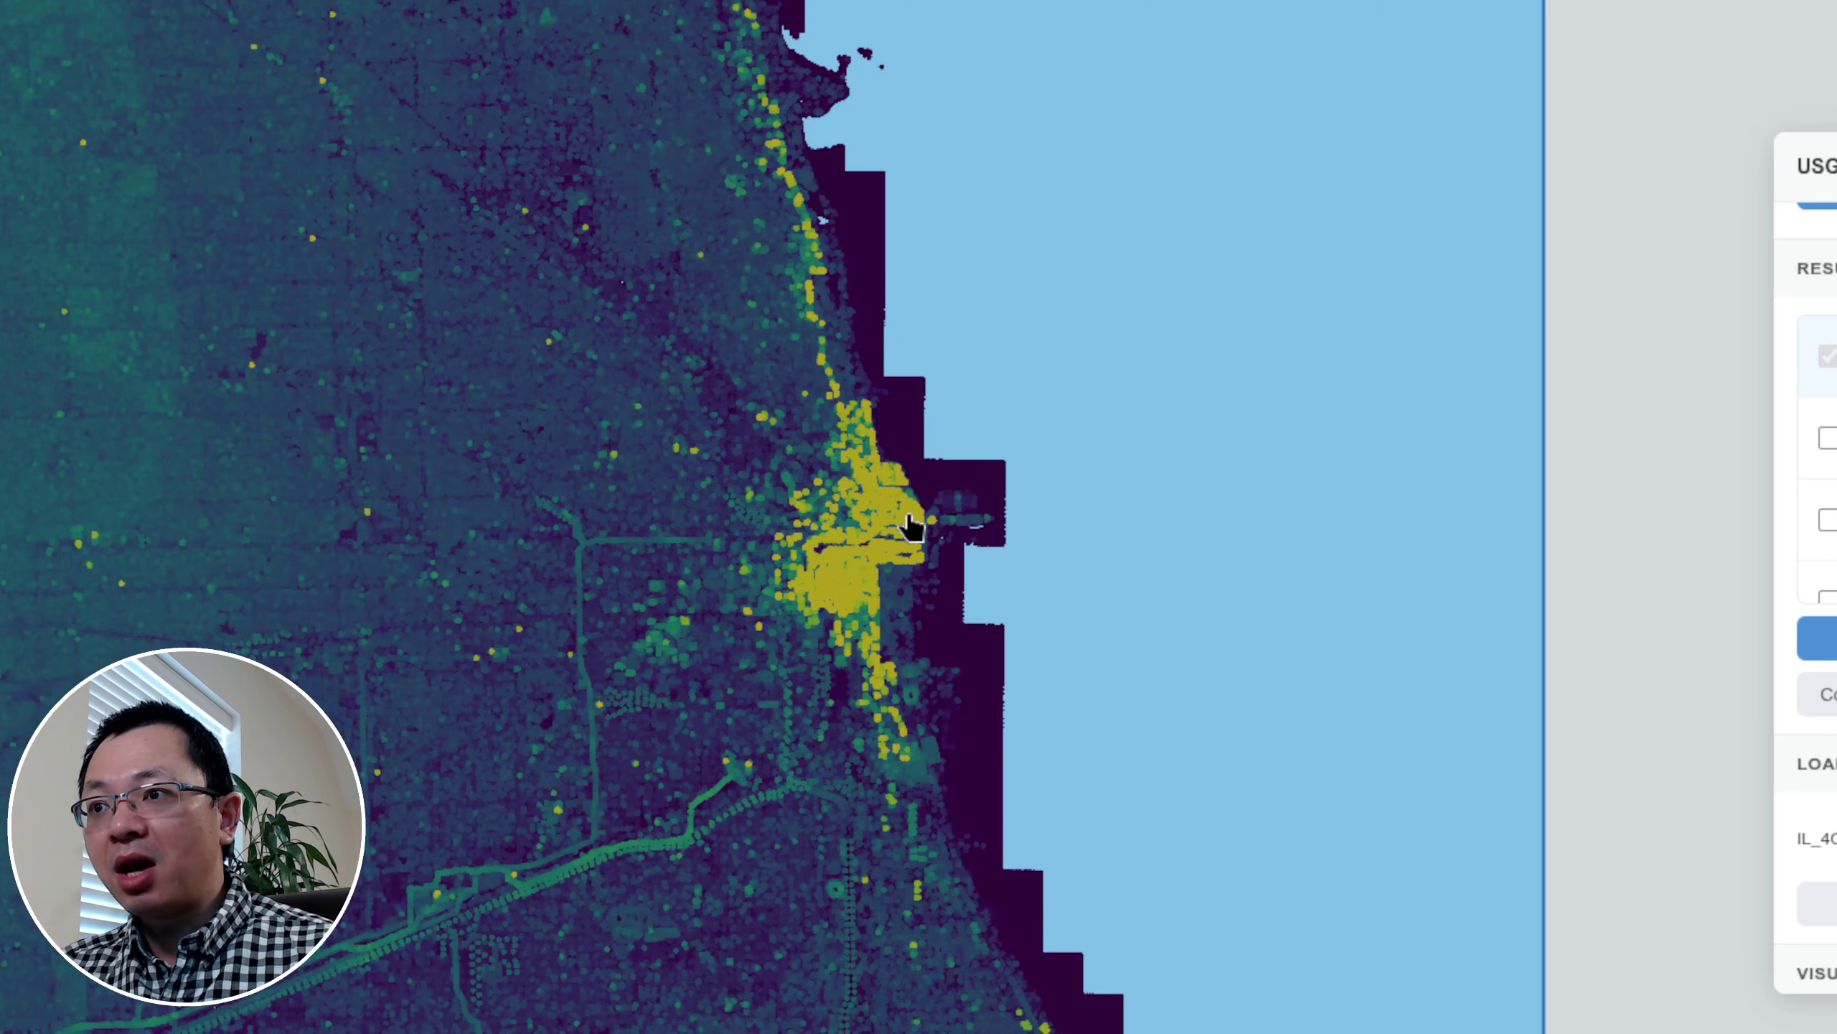
scroll(918, 520, "up", 3)
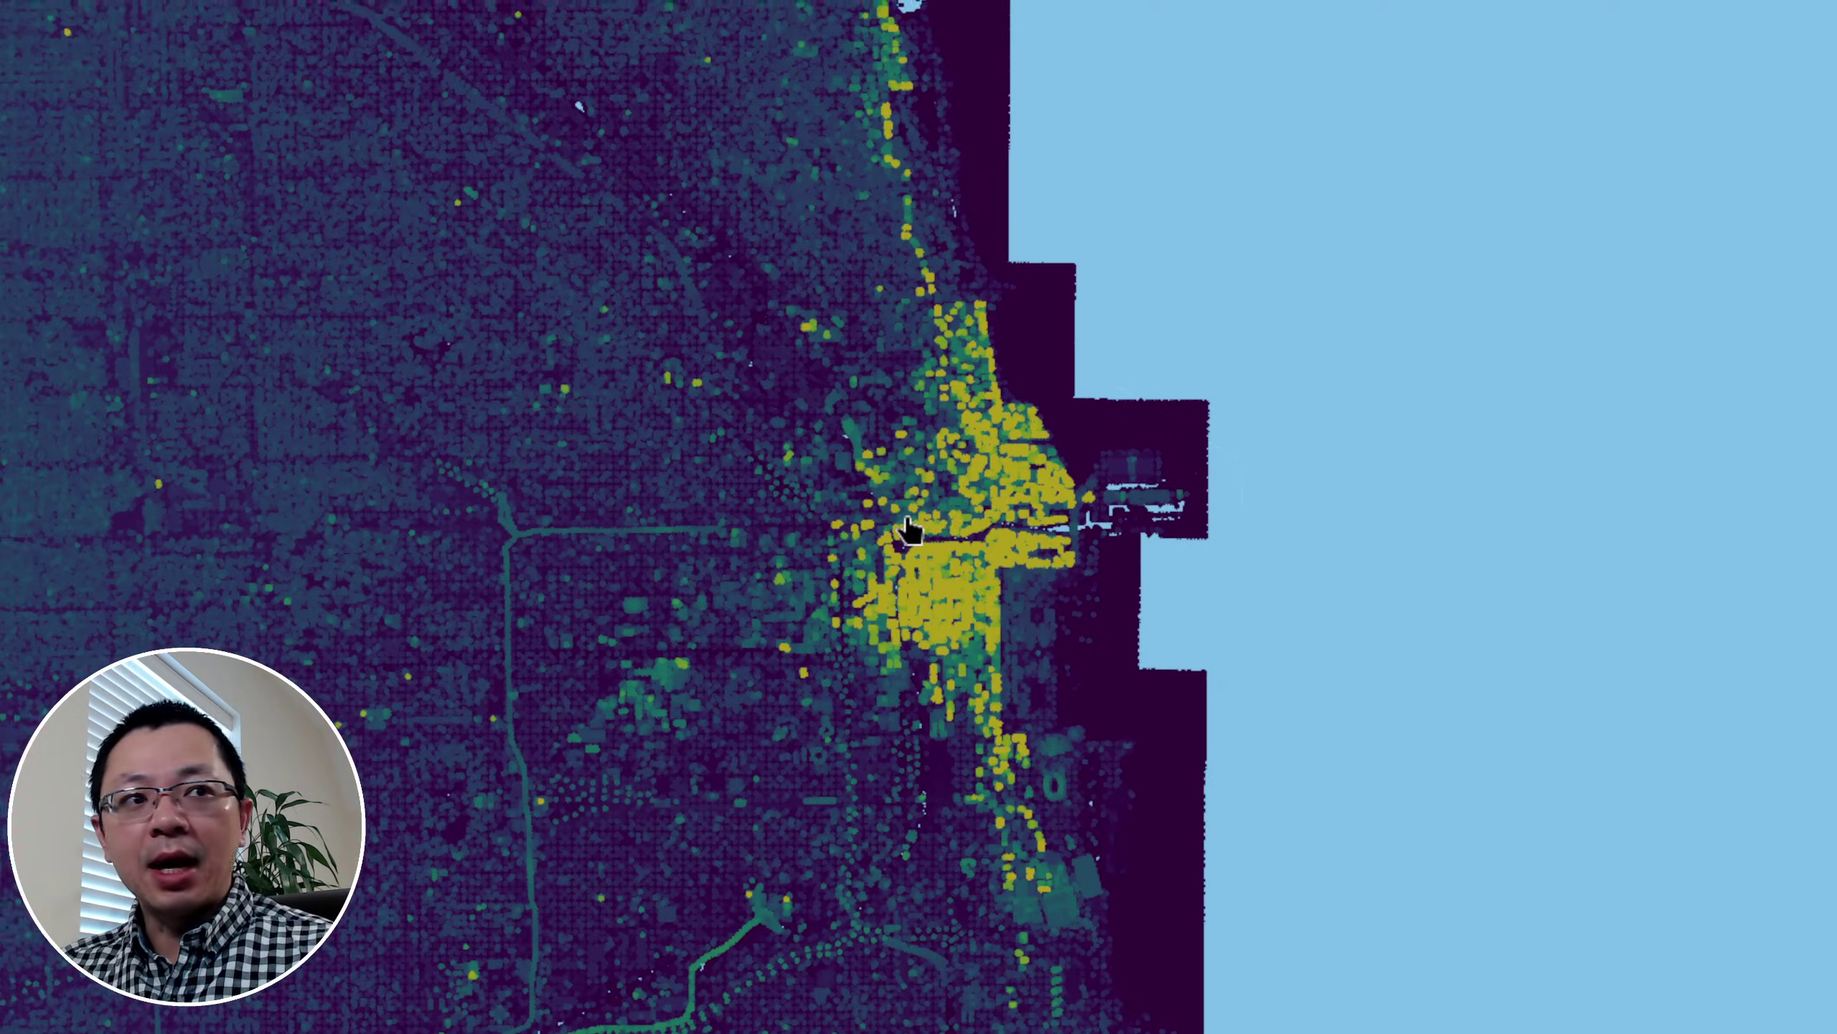
left_click_drag(910, 525, 890, 547)
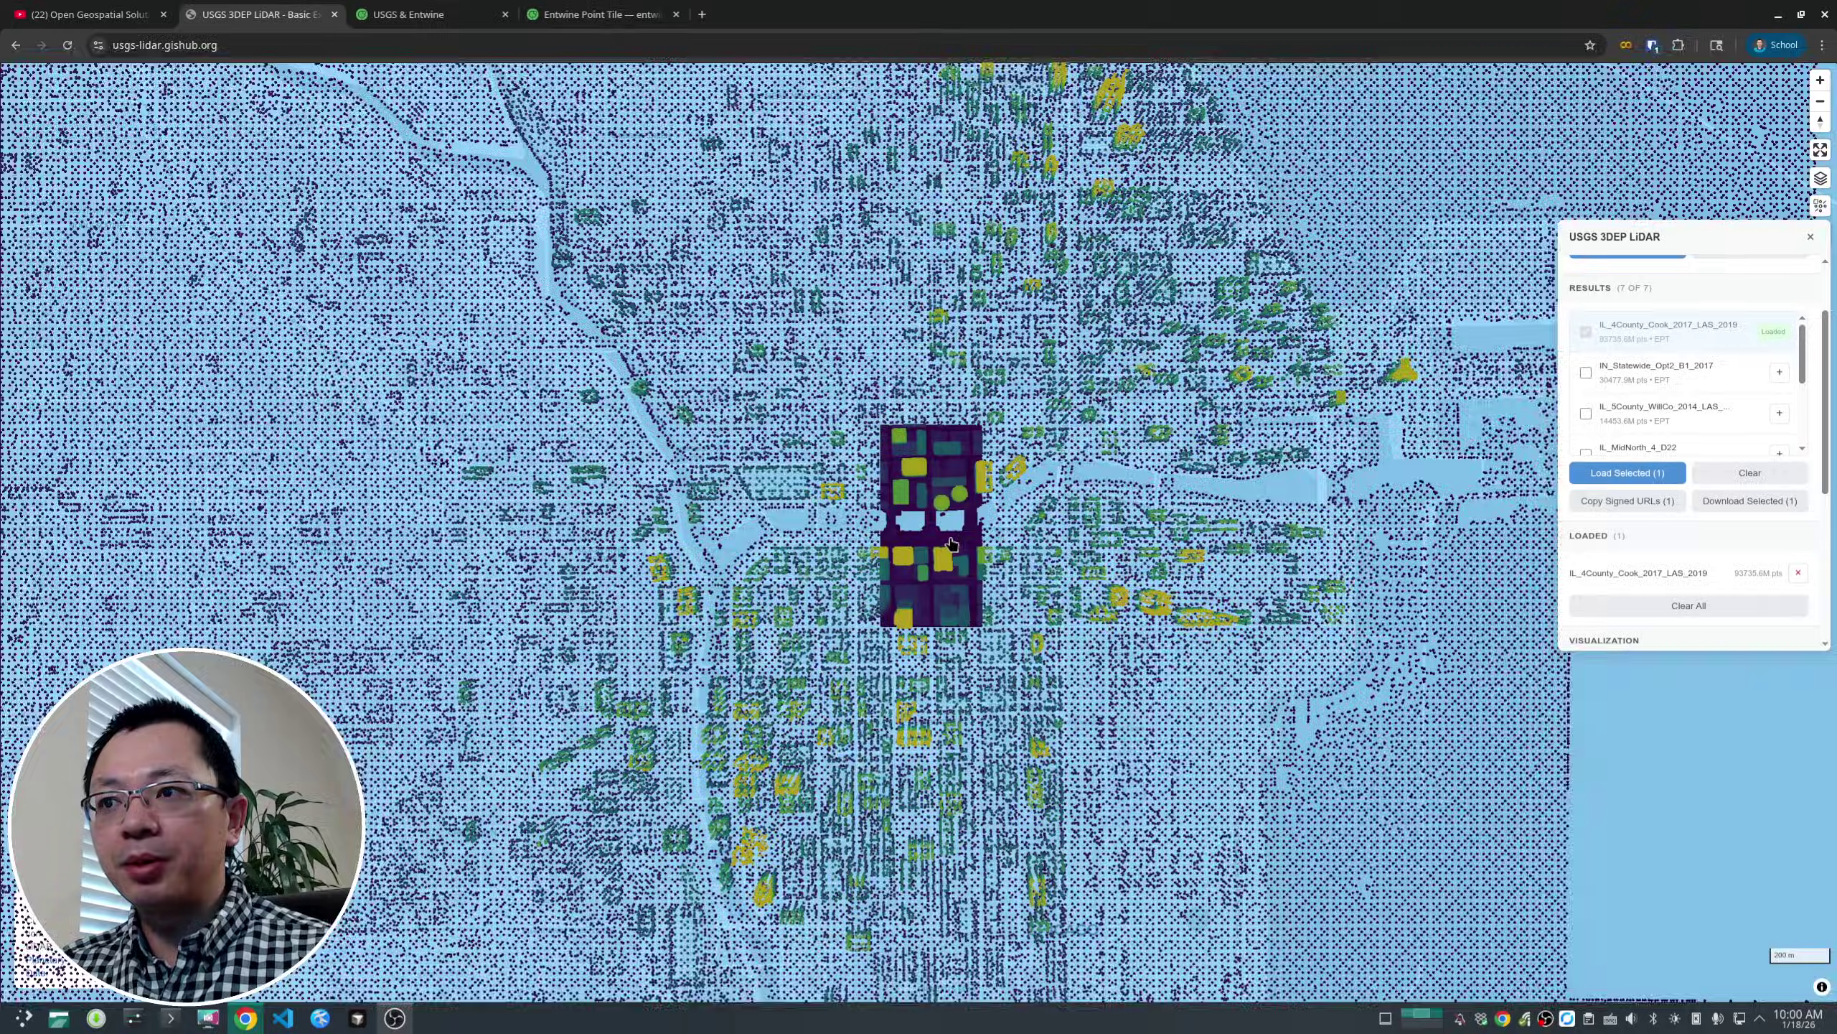
scroll(952, 544, "up", 5)
left_click_drag(907, 620, 917, 562)
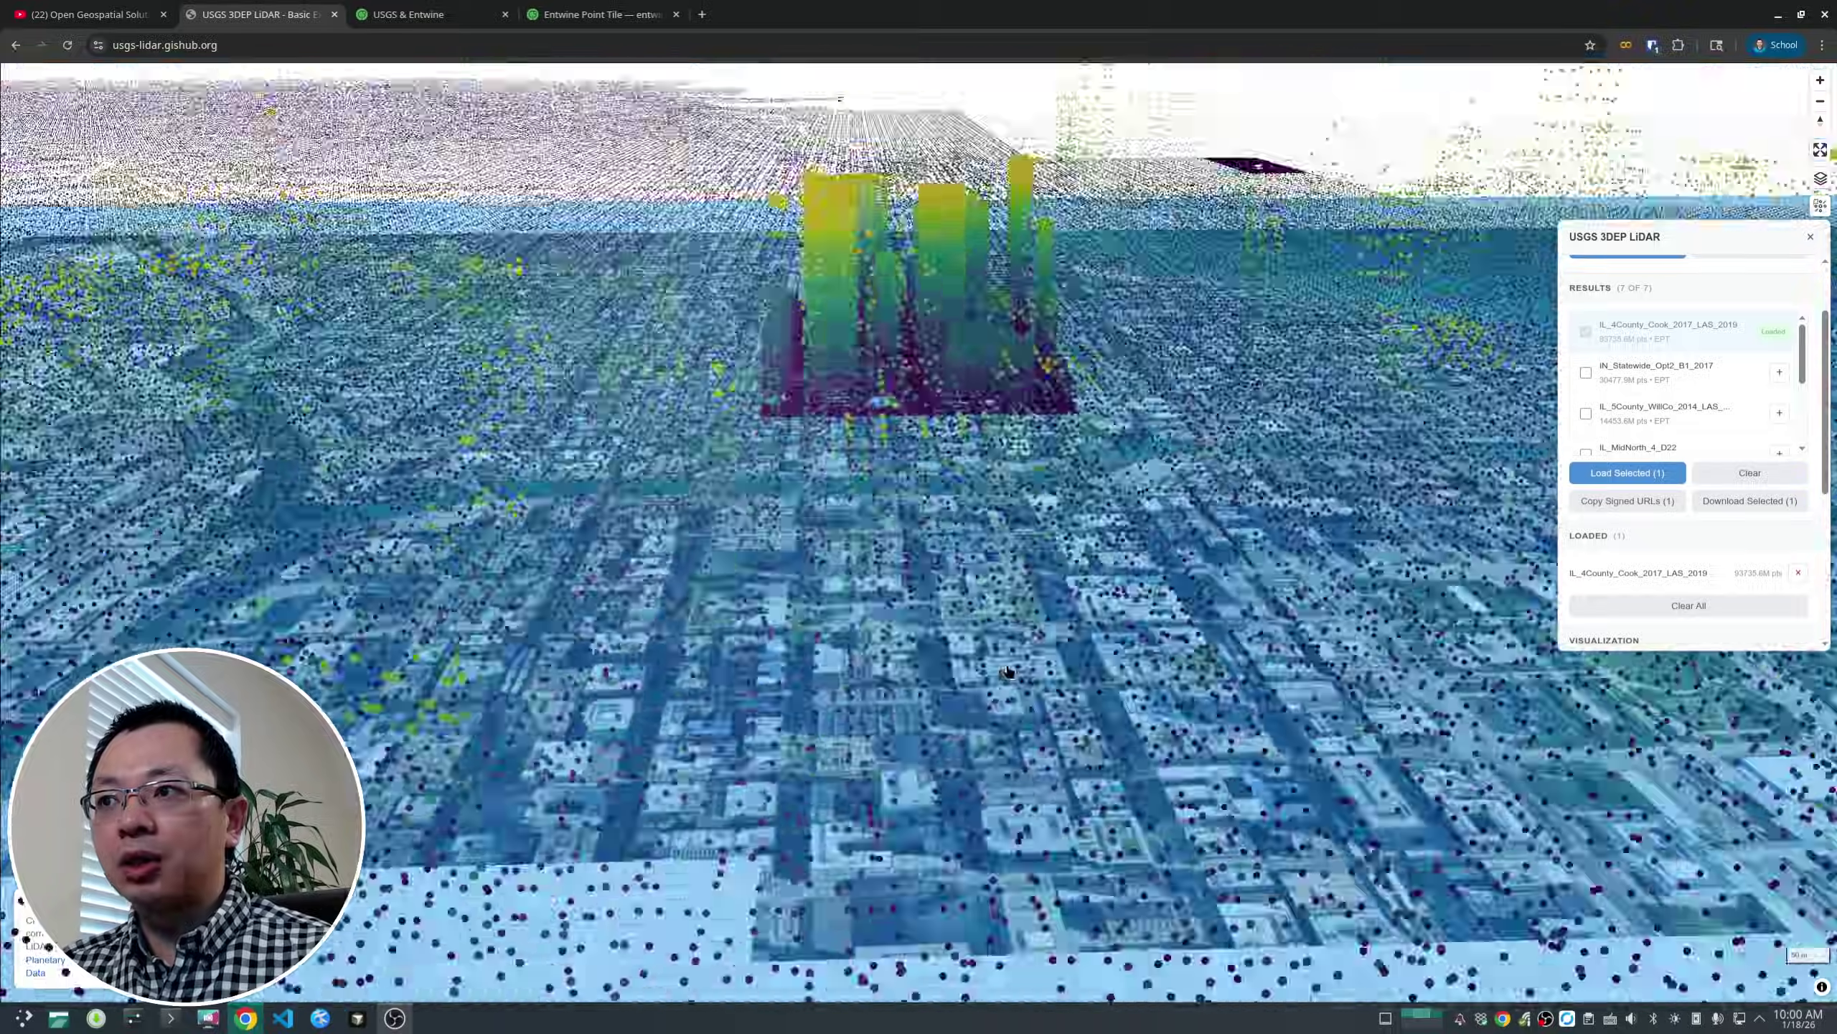
right_click_drag(1008, 672, 938, 636)
scroll(937, 636, "down", 4)
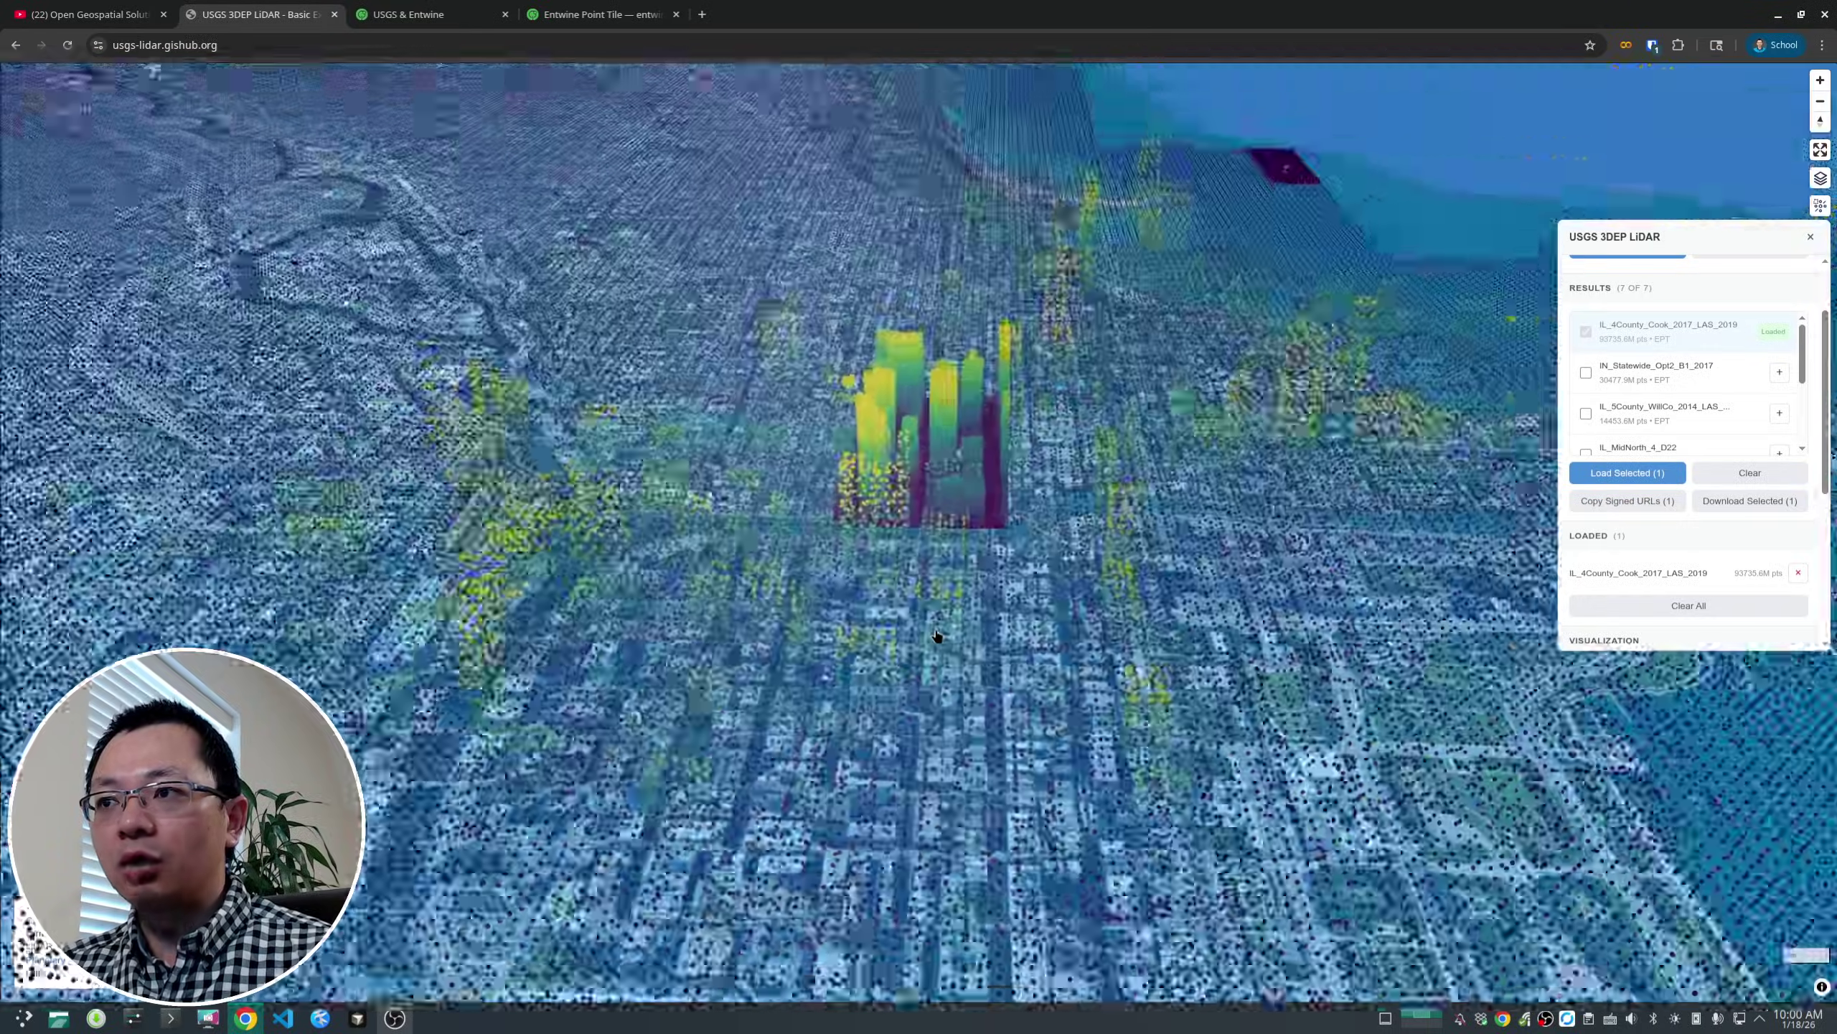
scroll(871, 599, "up", 5)
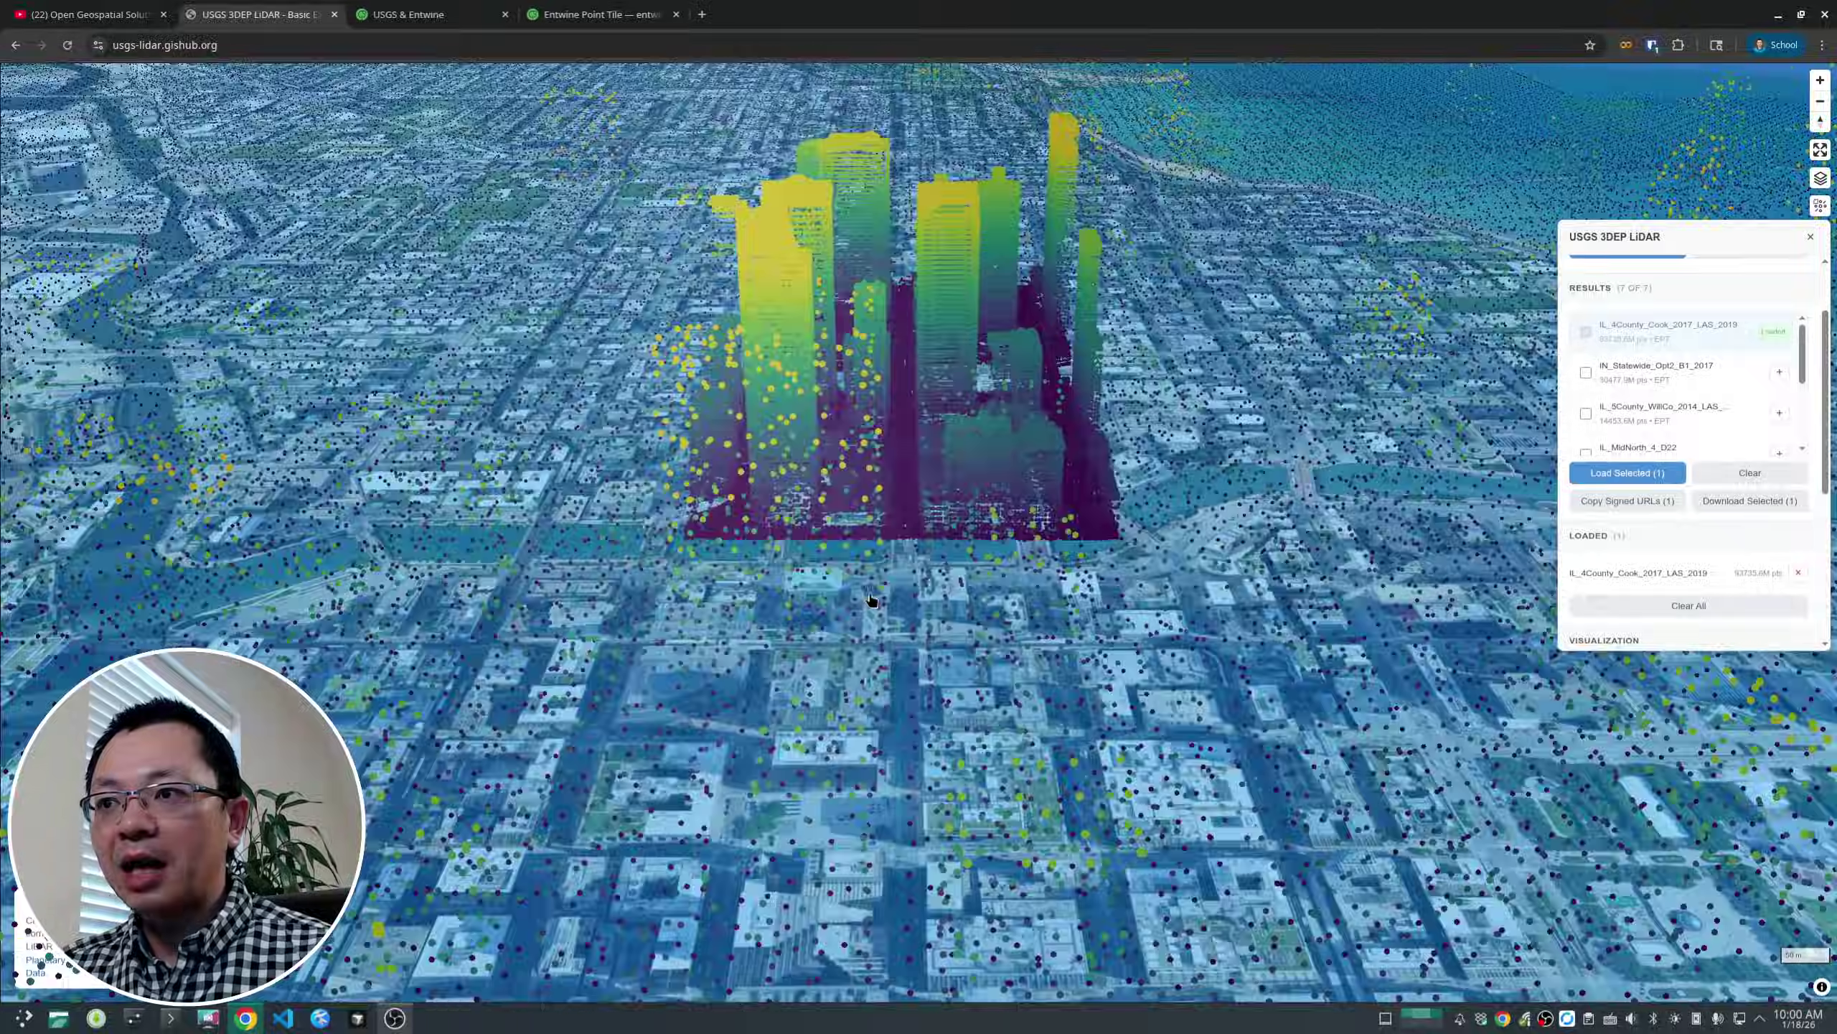
left_click_drag(871, 601, 949, 569)
scroll(949, 569, "down", 5)
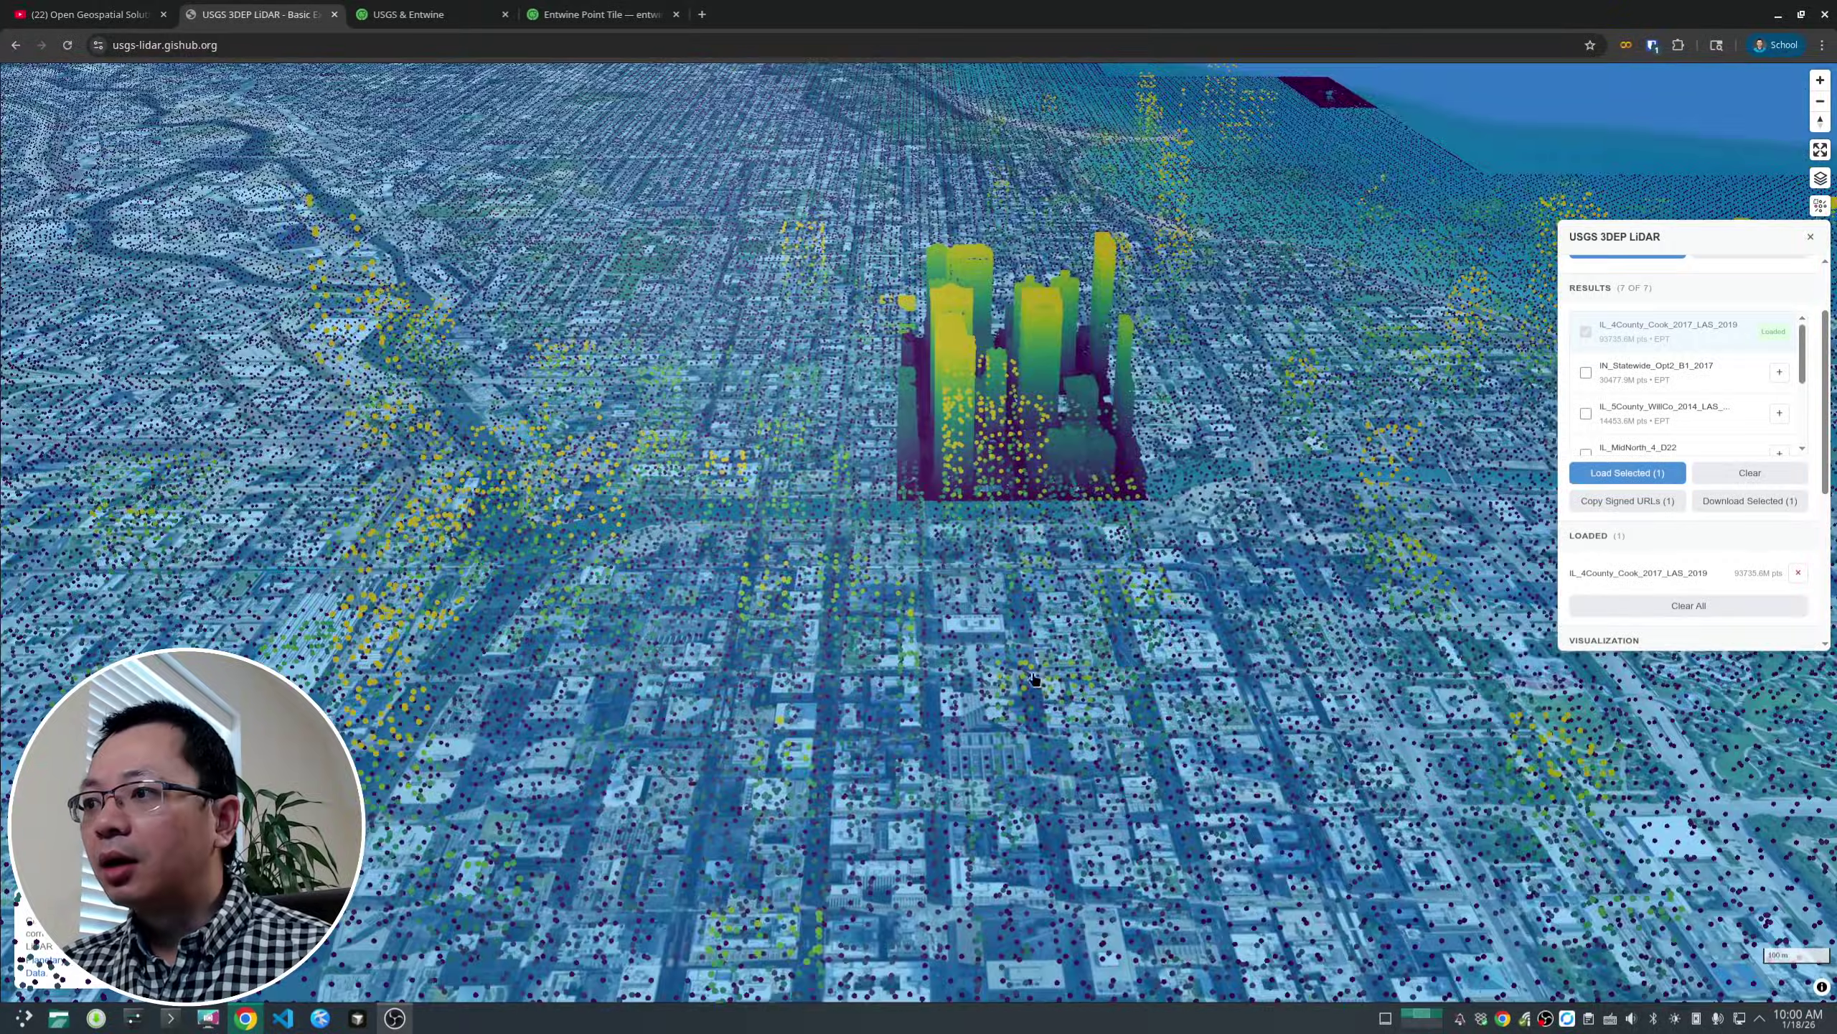
right_click_drag(1034, 681, 967, 573)
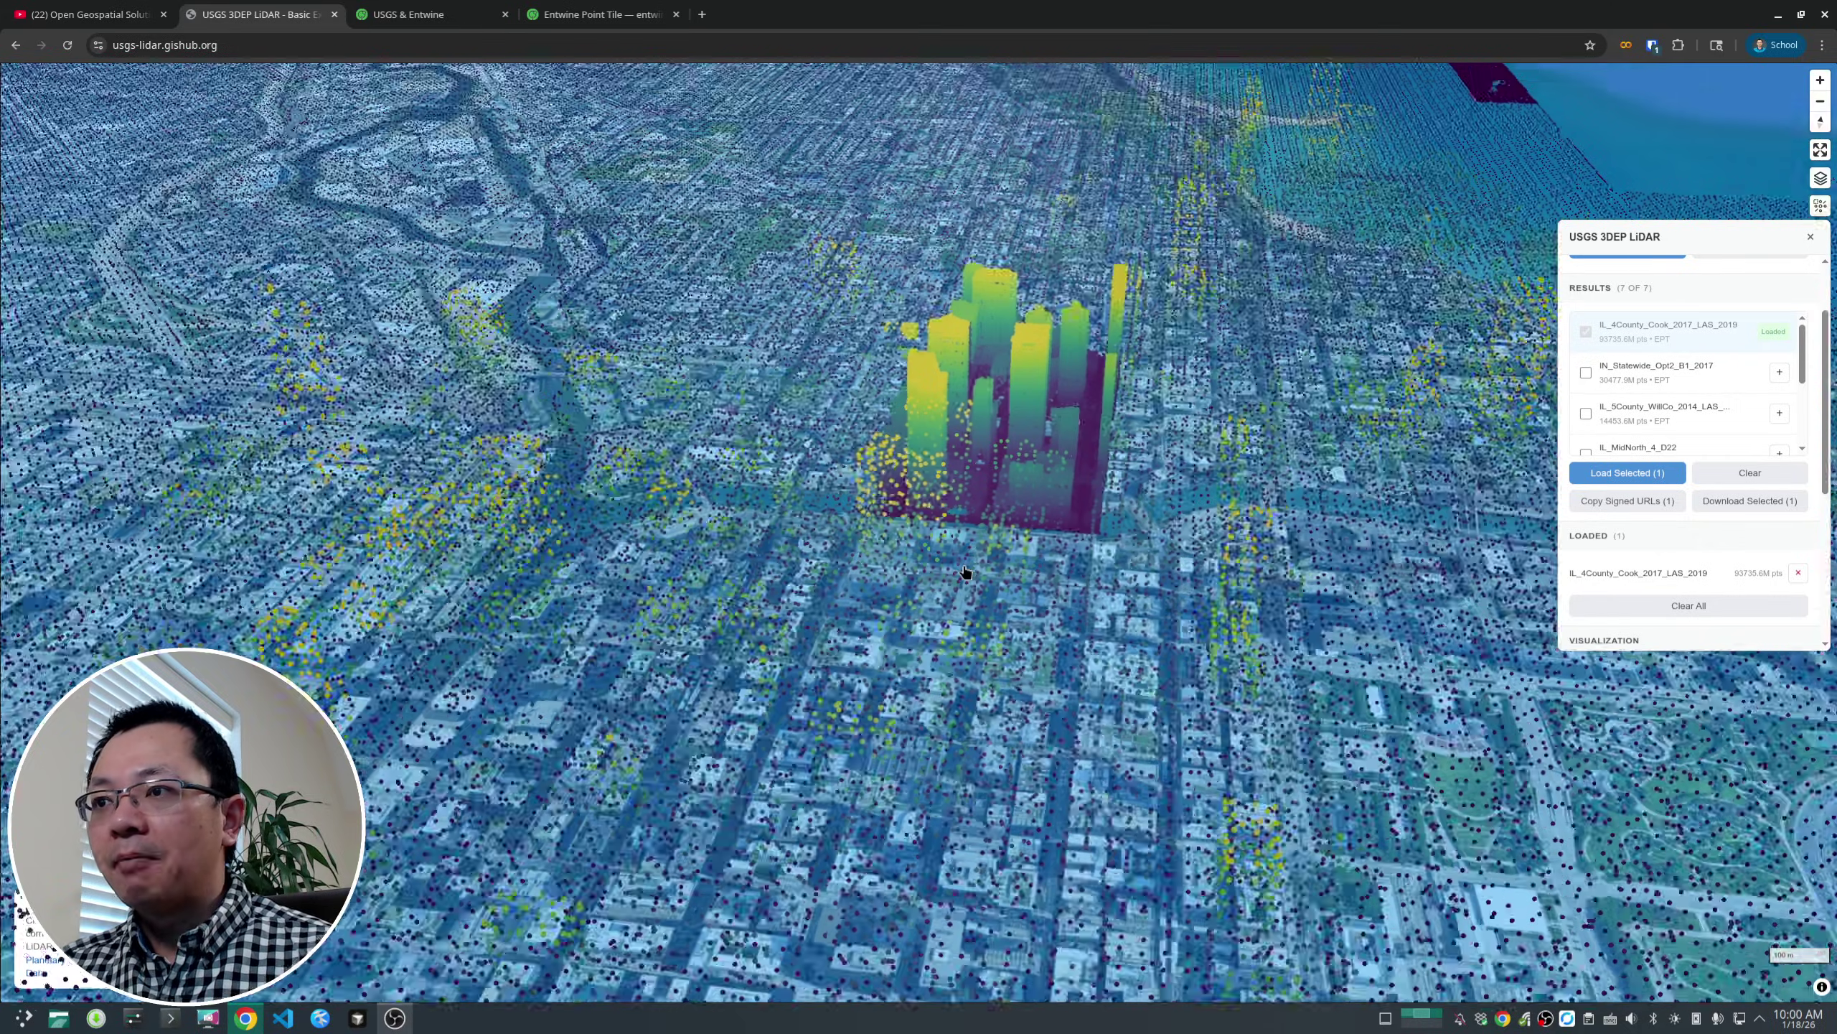
scroll(965, 572, "down", 3)
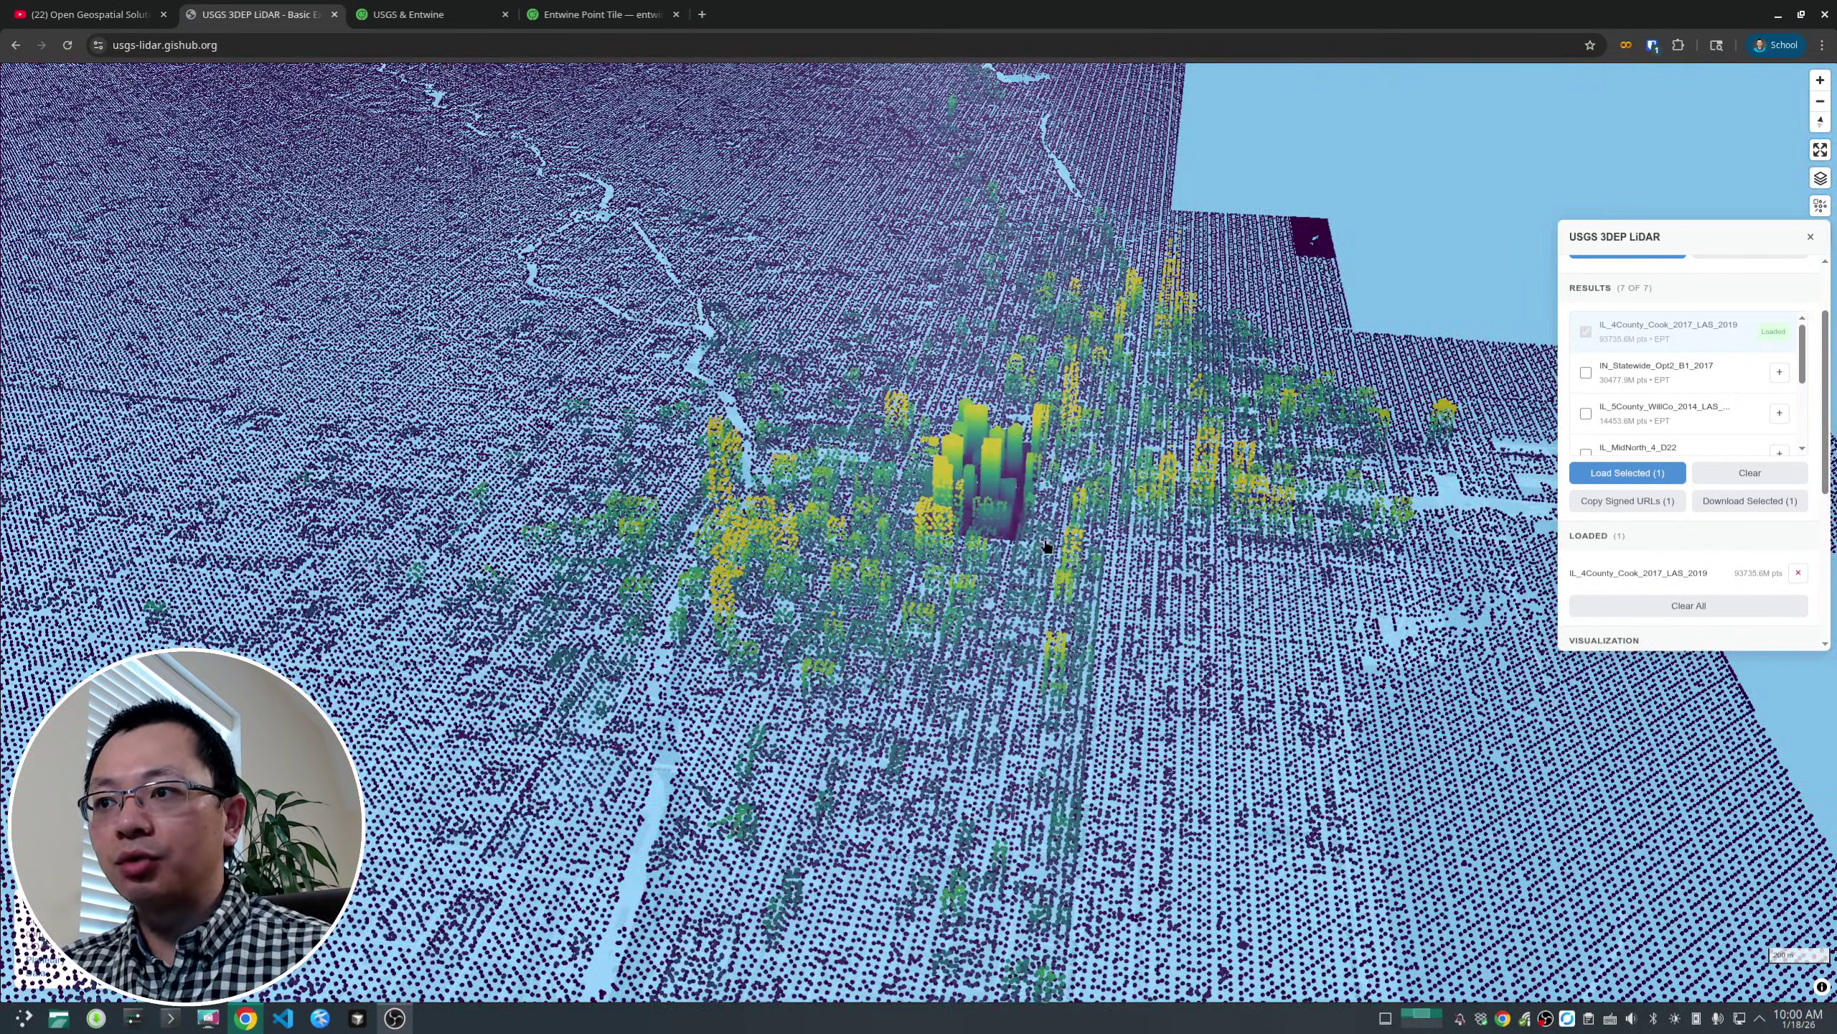
scroll(1047, 546, "up", 3)
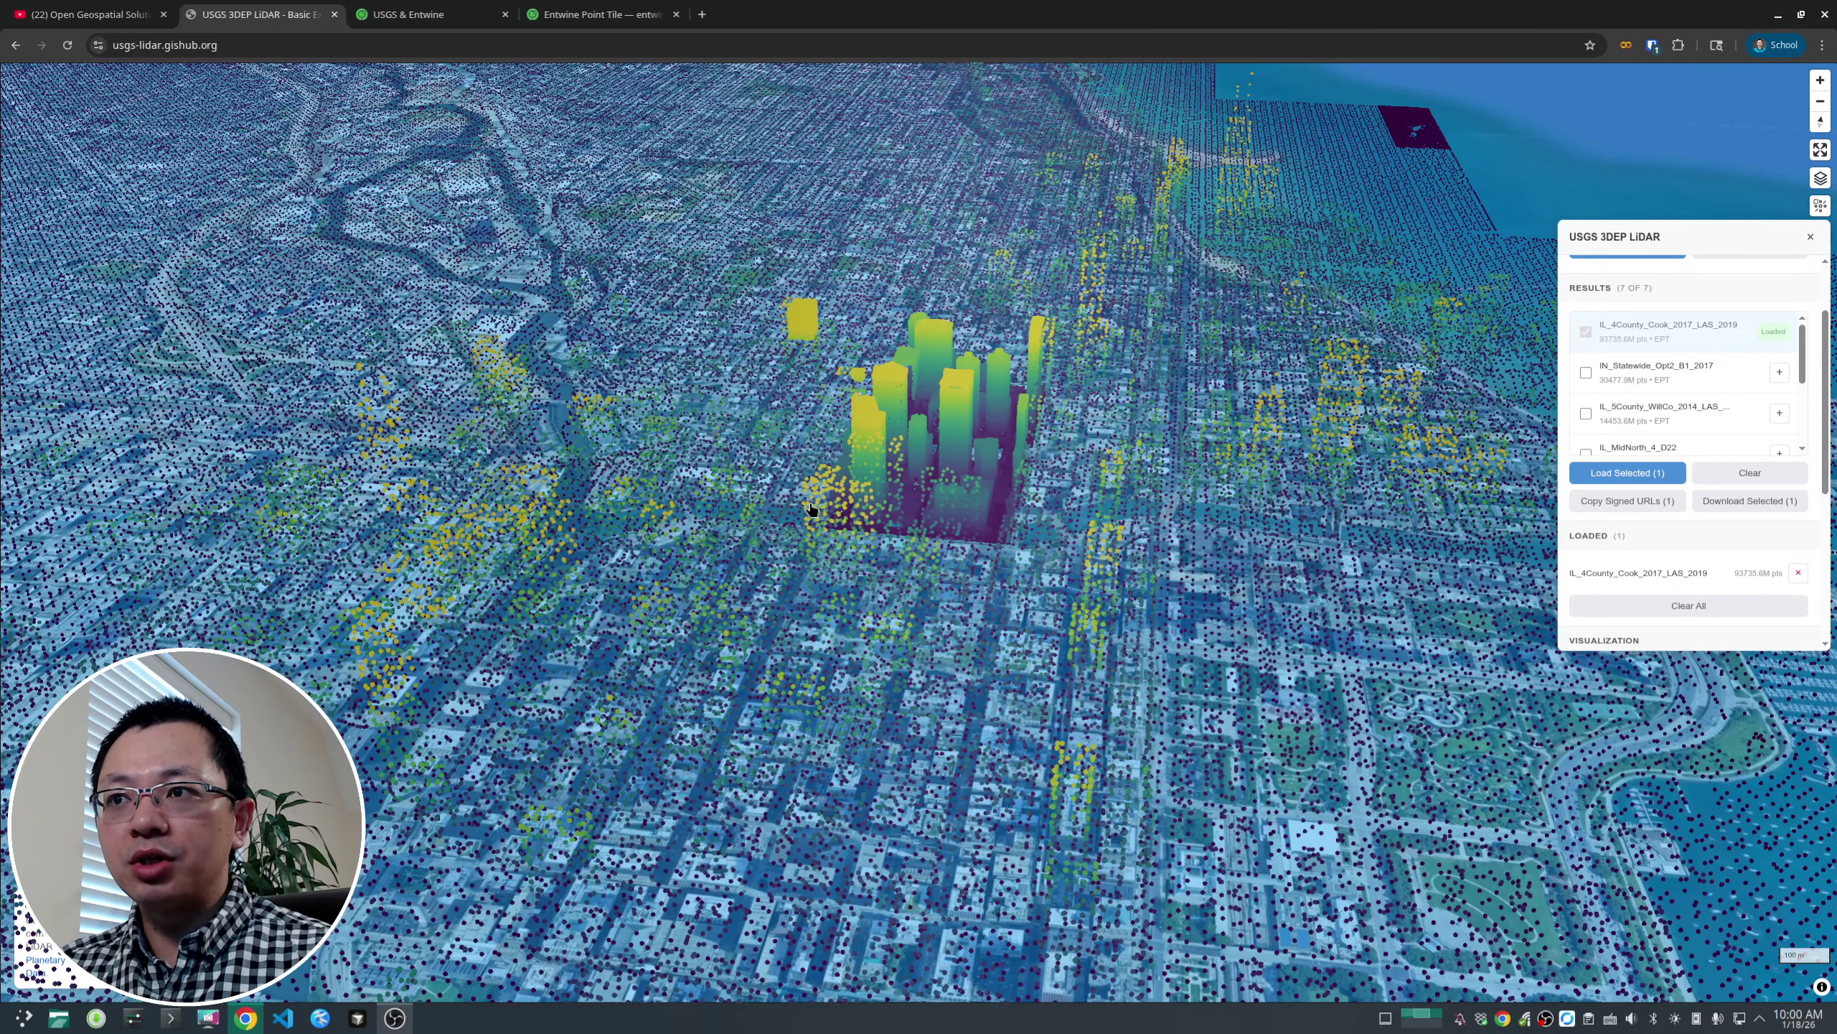
scroll(811, 509, "up", 2)
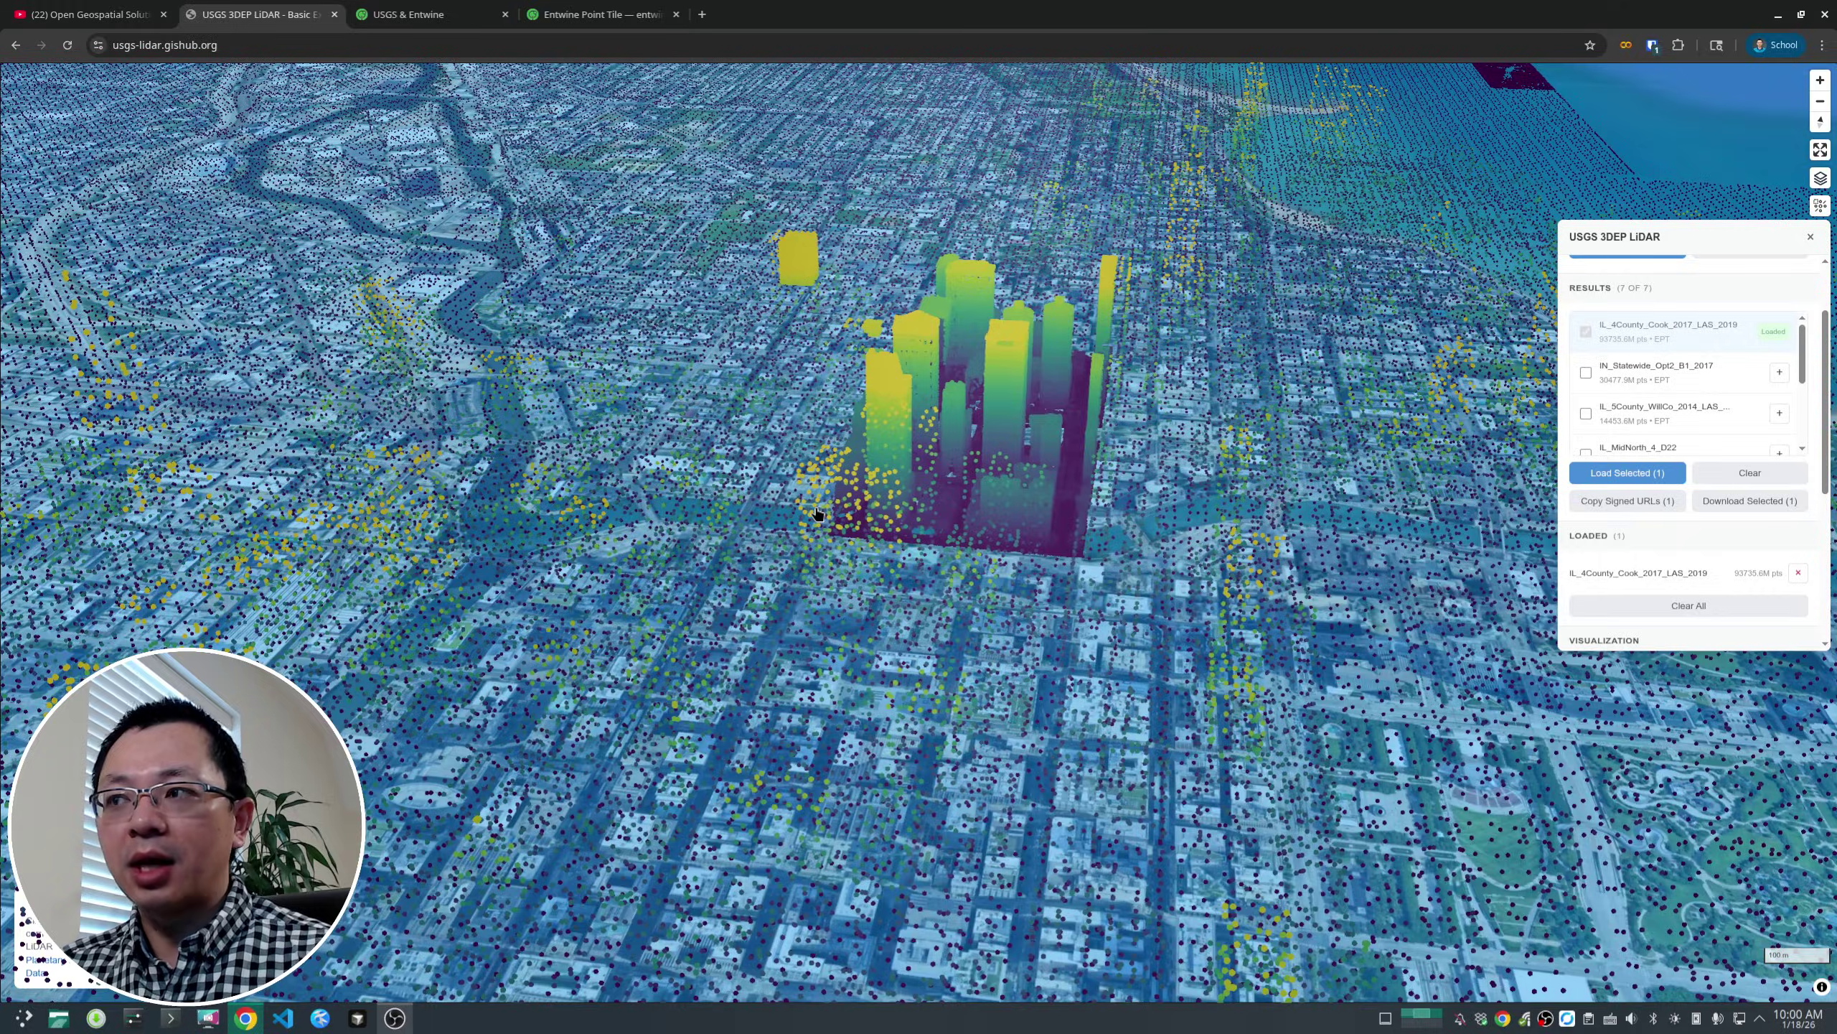
- Reload the viewer page and search the Chicago map extent for EPT (AWS Open Data) datasets
left_click(67, 45)
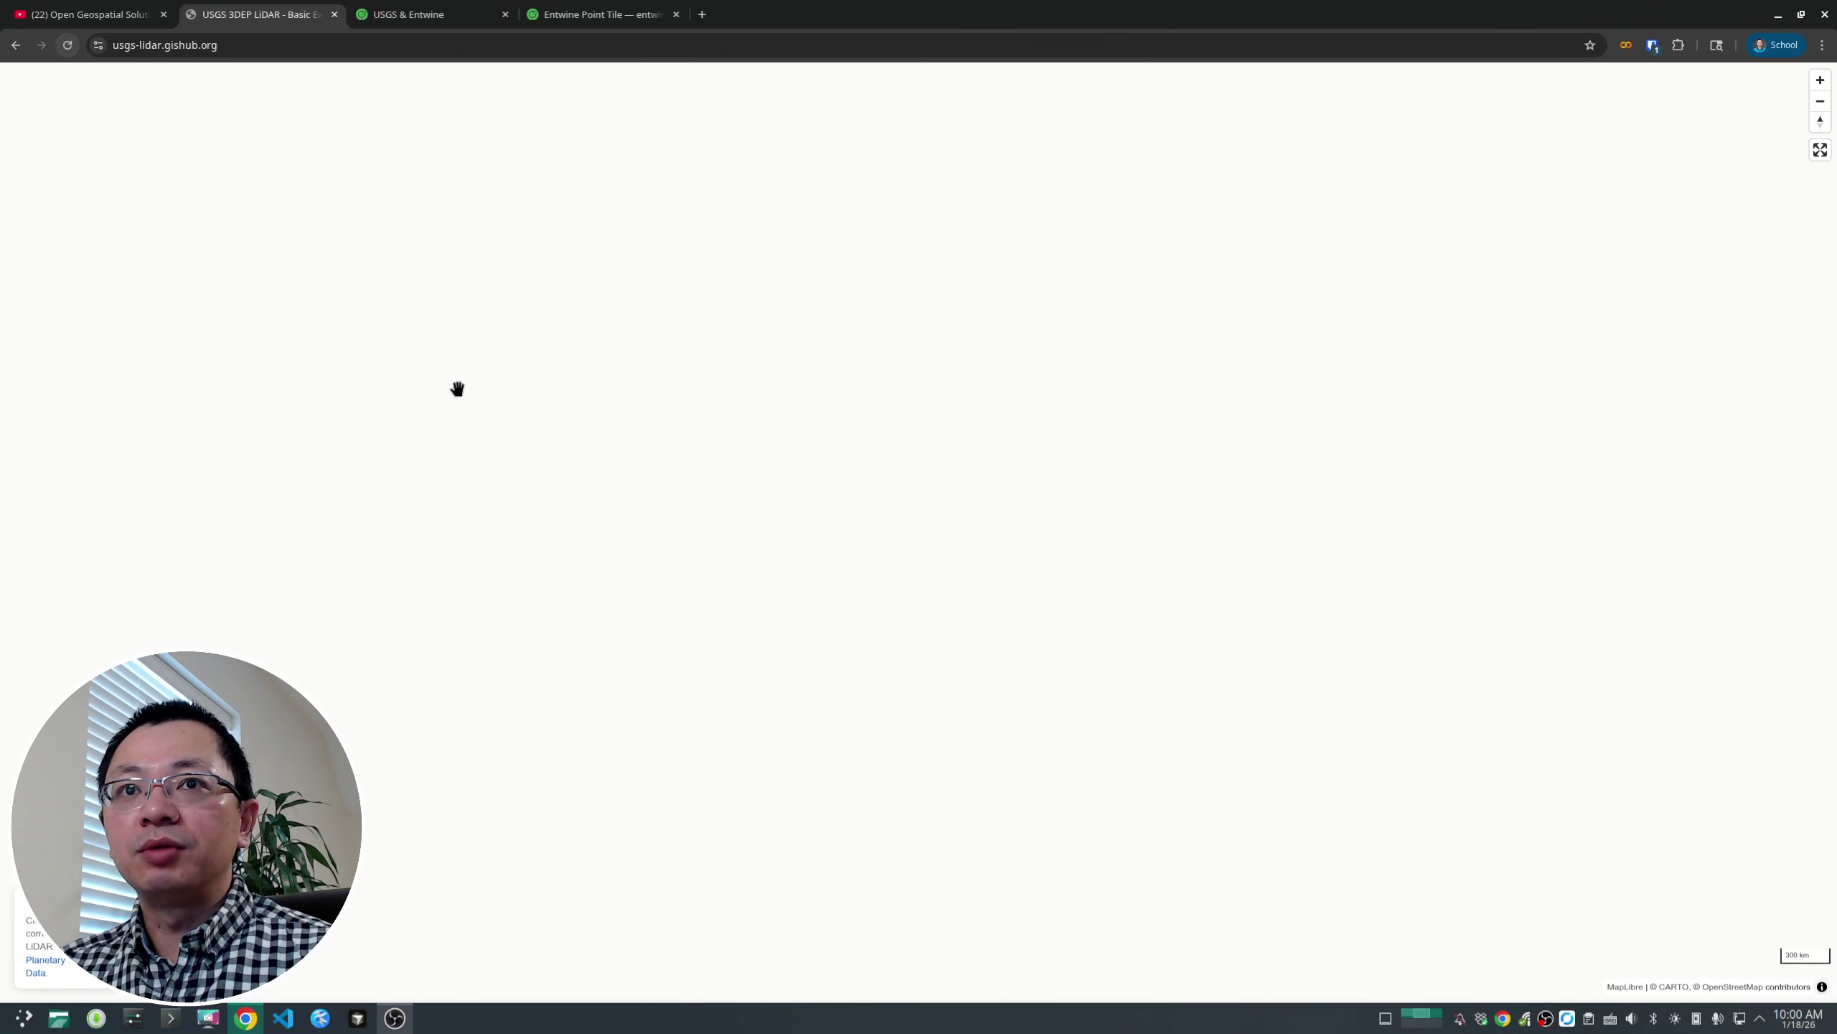
scroll(1041, 499, "up", 10)
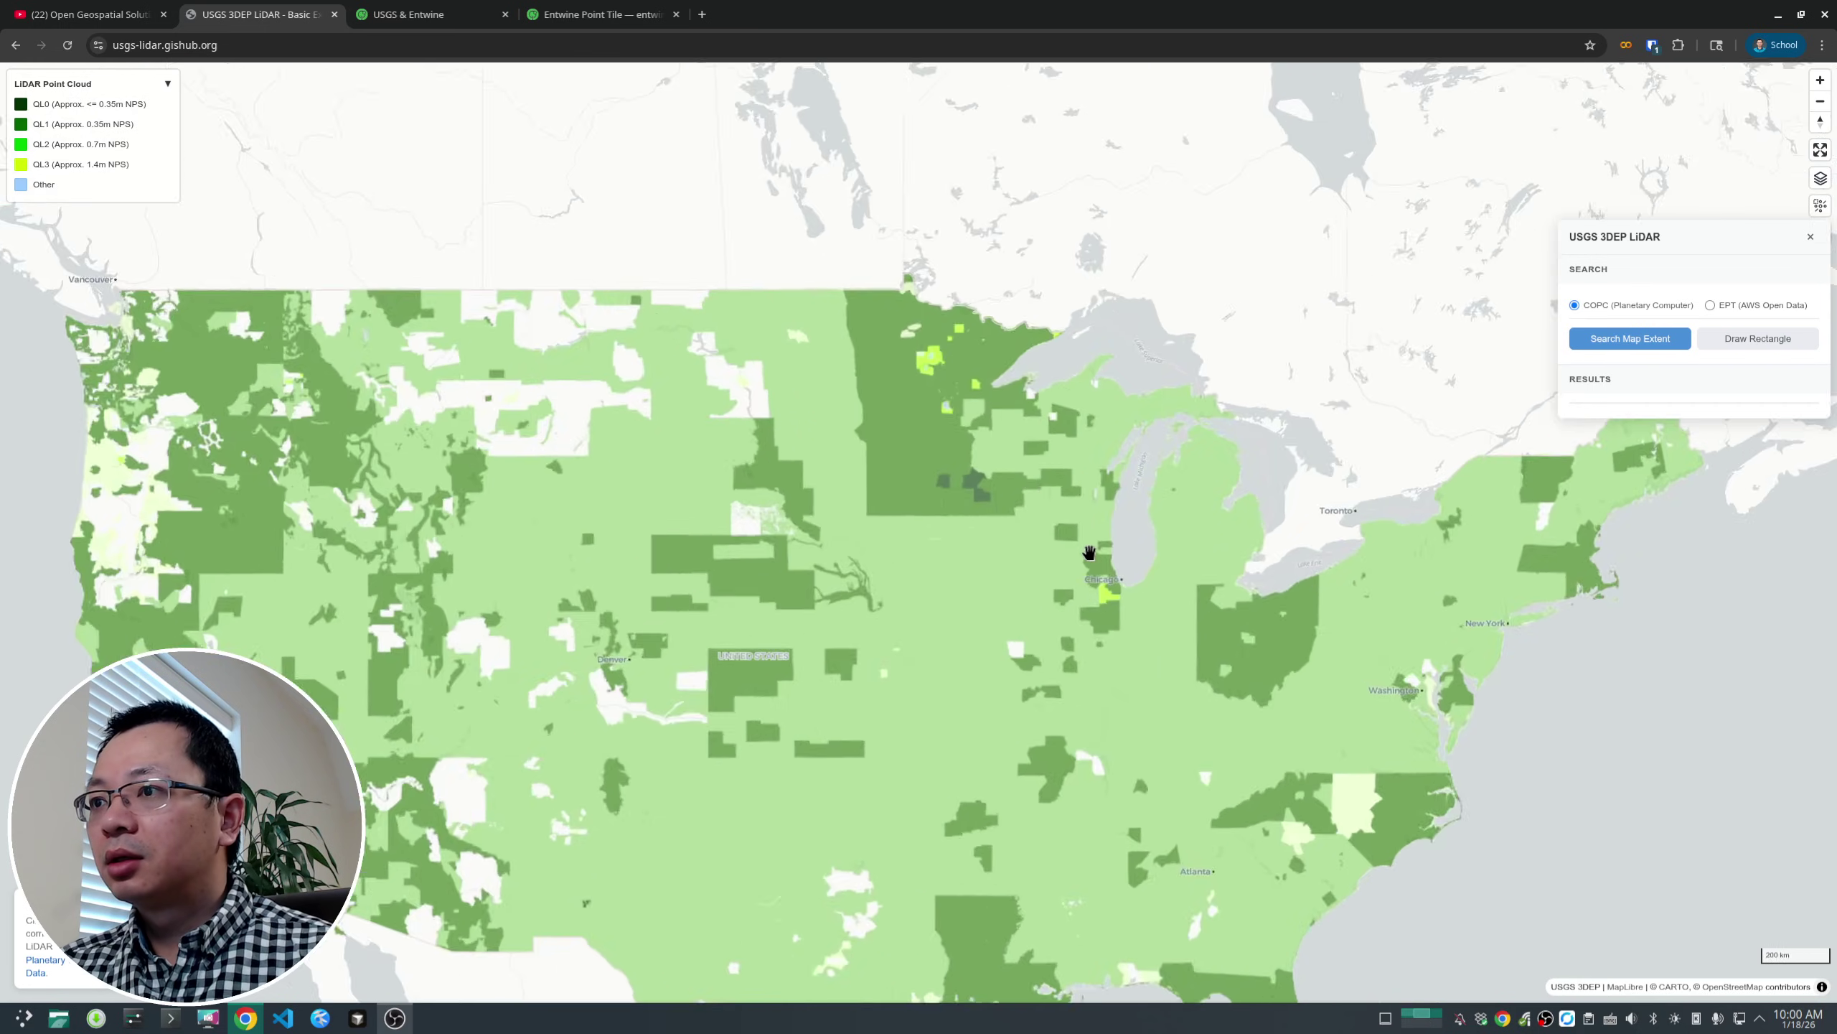
scroll(814, 341, "up", 5)
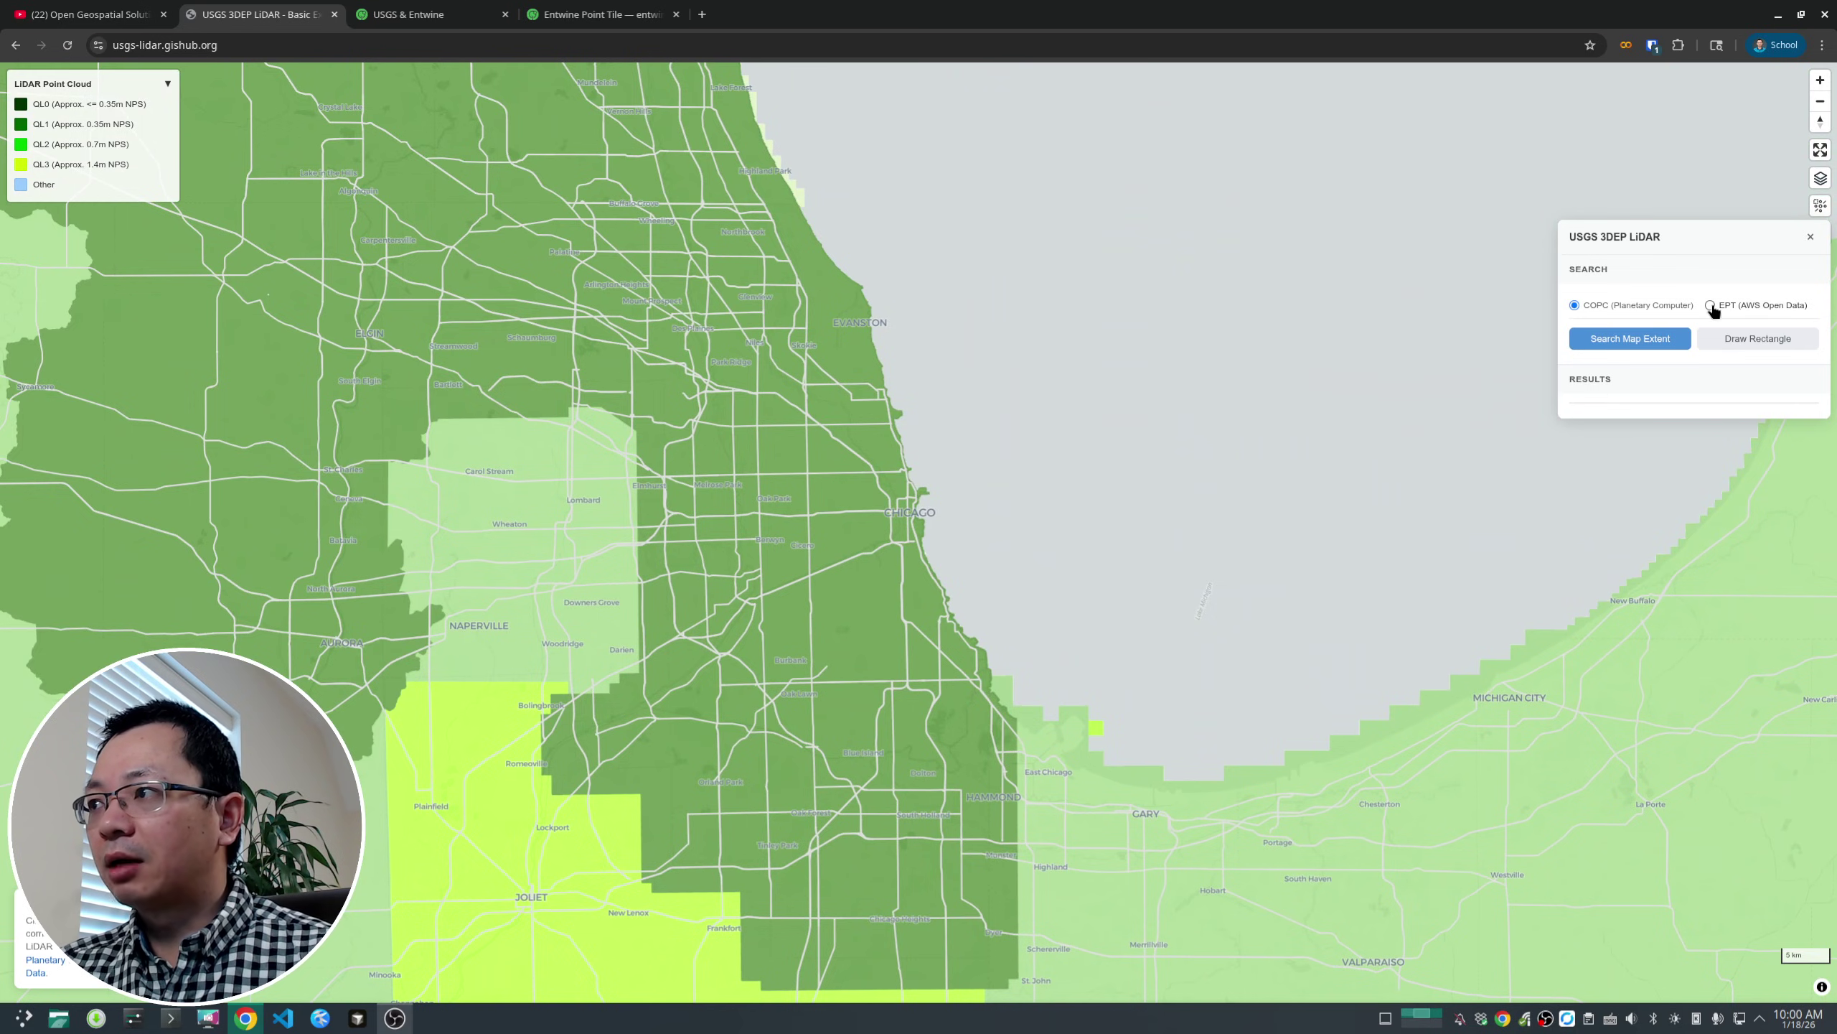
left_click(1711, 306)
left_click(1643, 343)
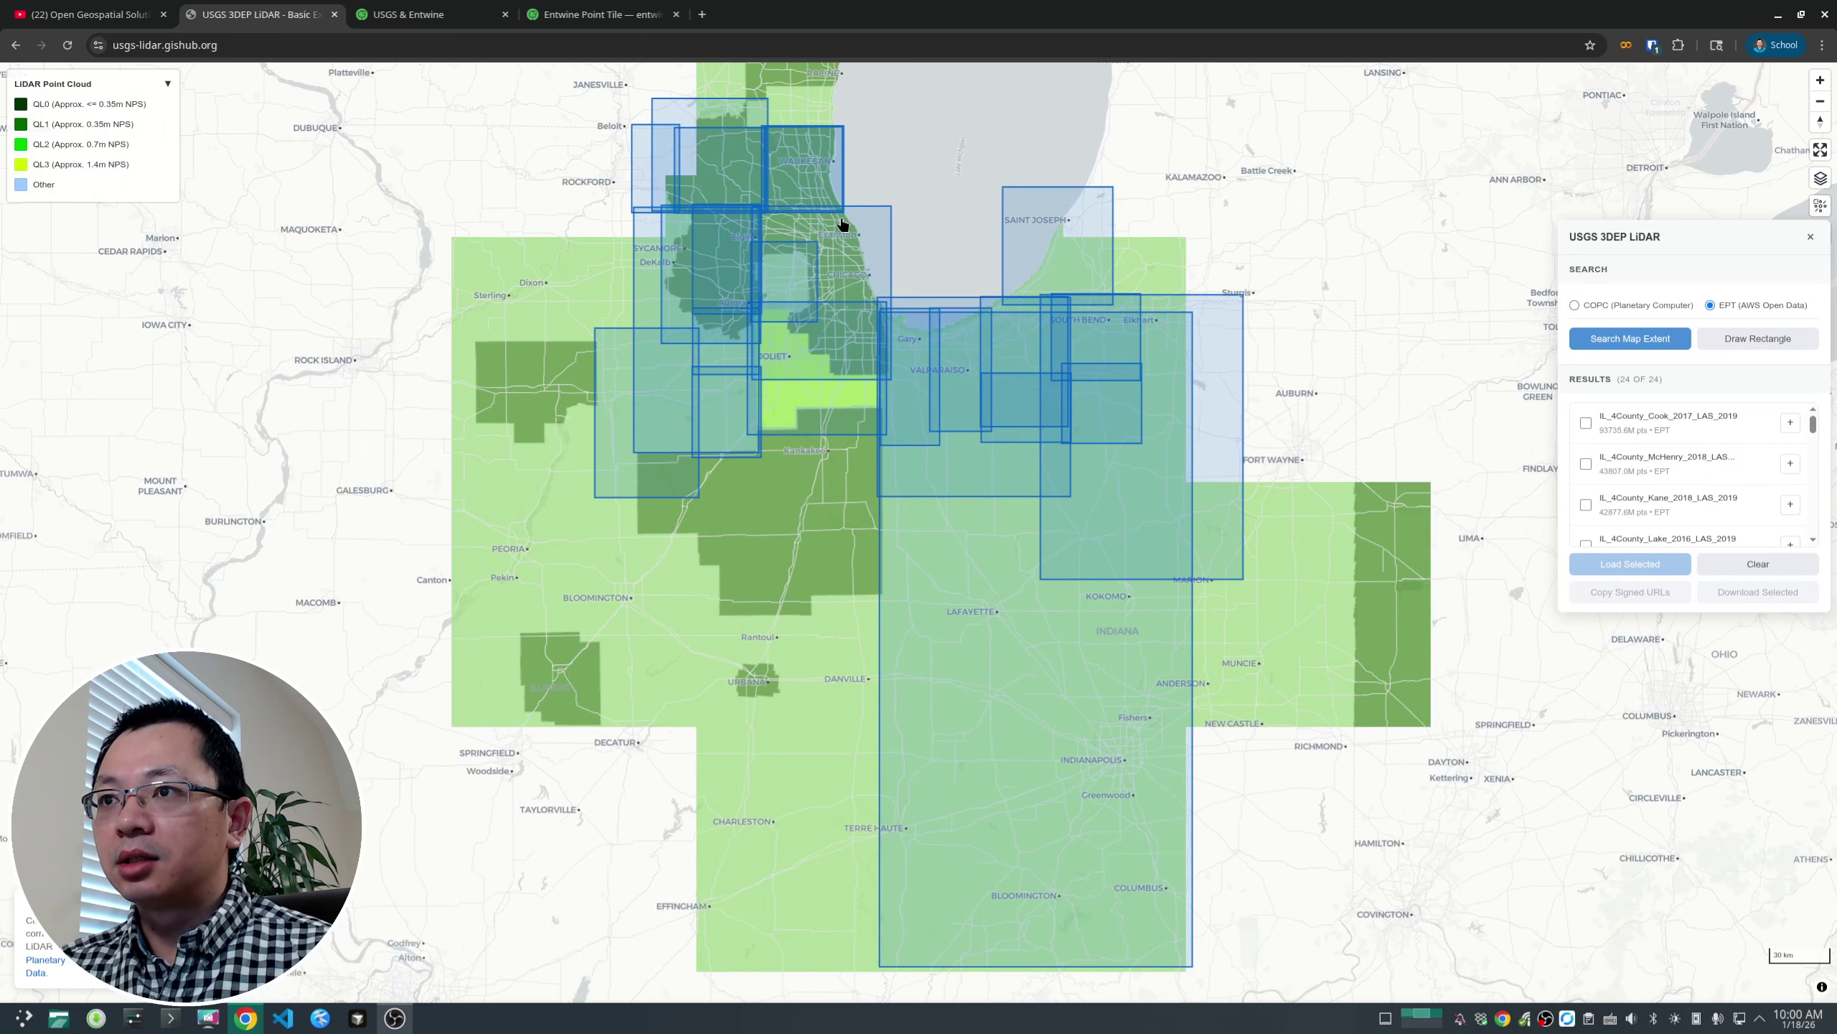
- Select and load the IL_4County_Cook_2017_LAS_2019 dataset, and view downtown Chicago's buildings in 3D
left_click(841, 225)
left_click(1630, 565)
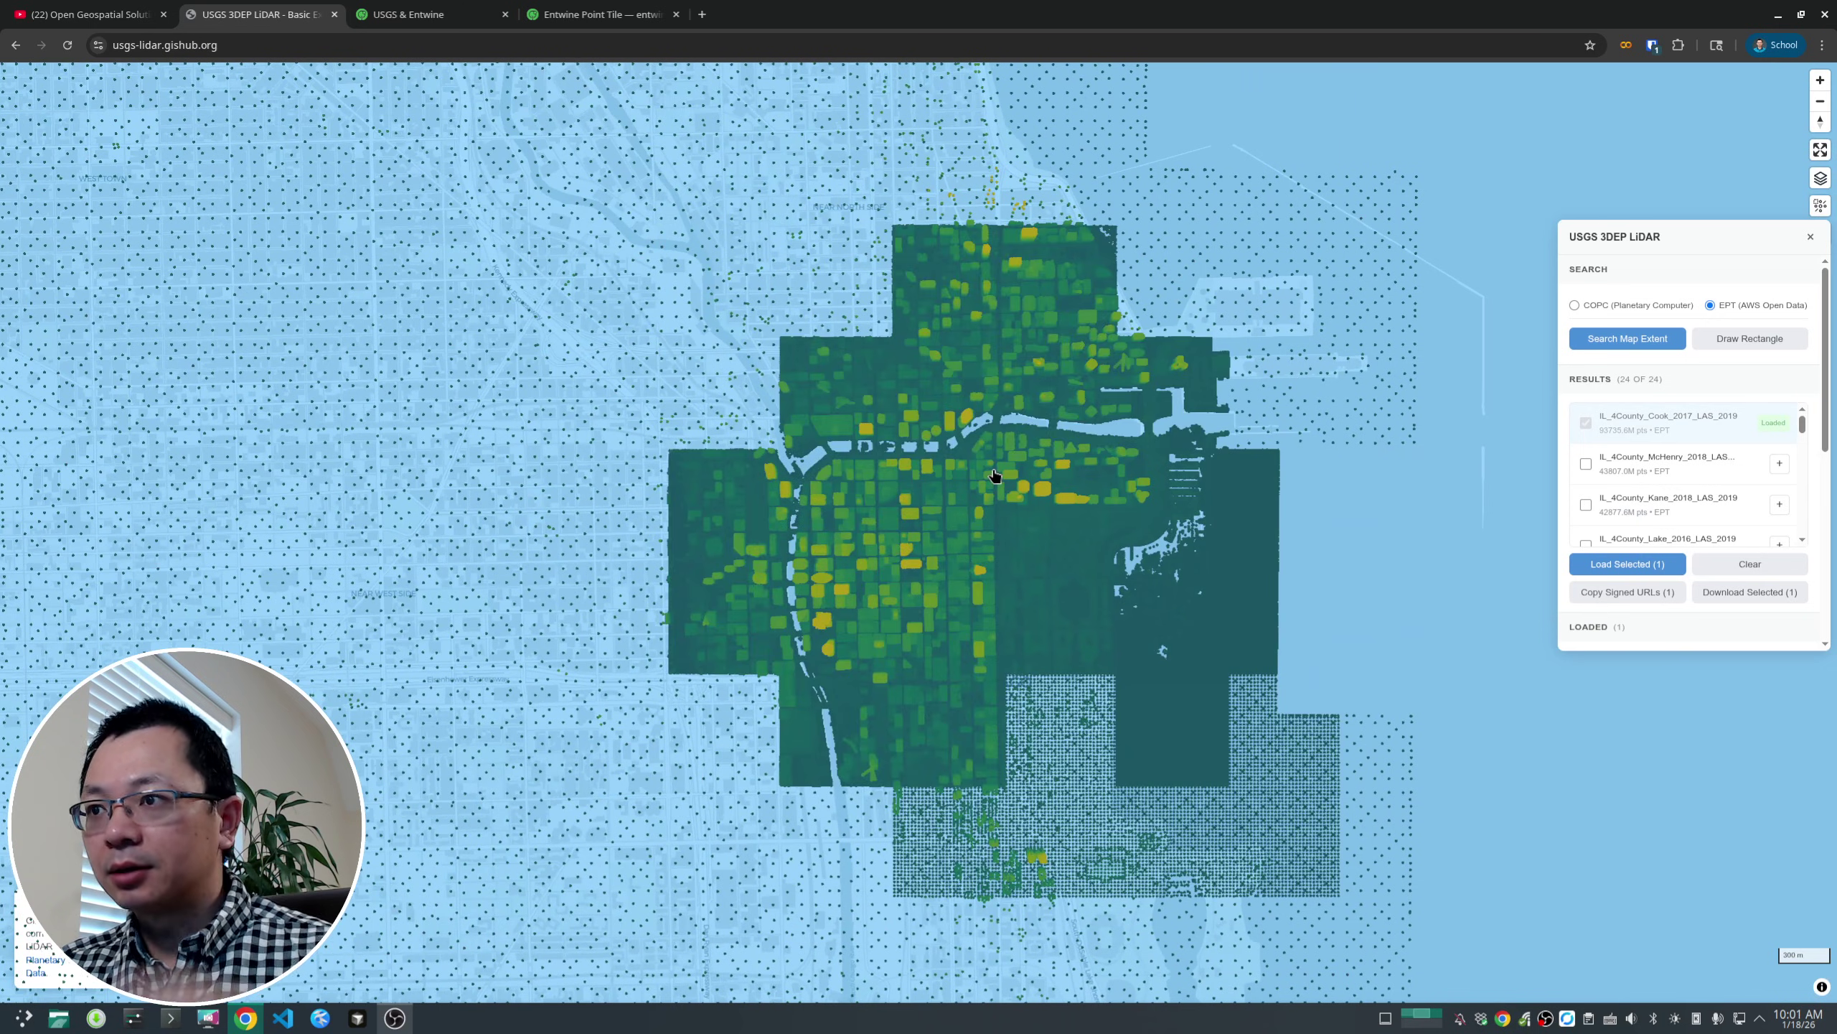
scroll(997, 480, "up", 5)
right_click_drag(960, 714, 869, 624)
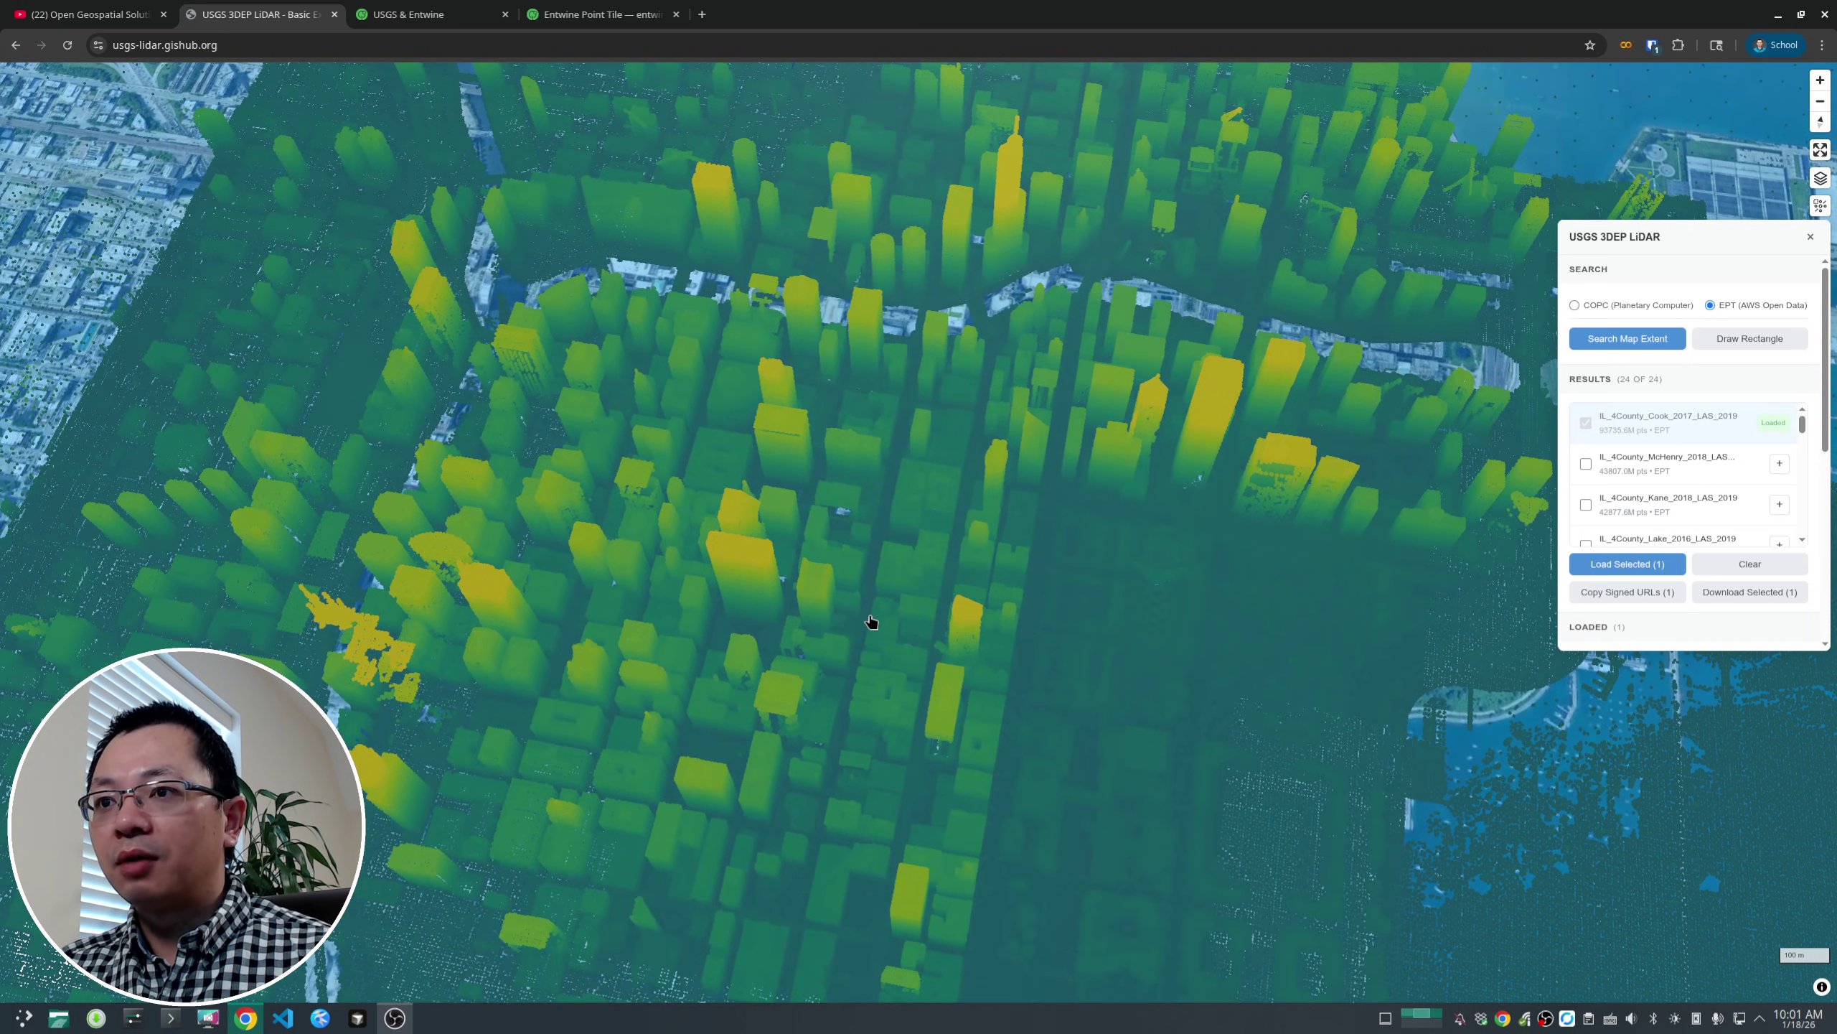
scroll(898, 617, "down", 5)
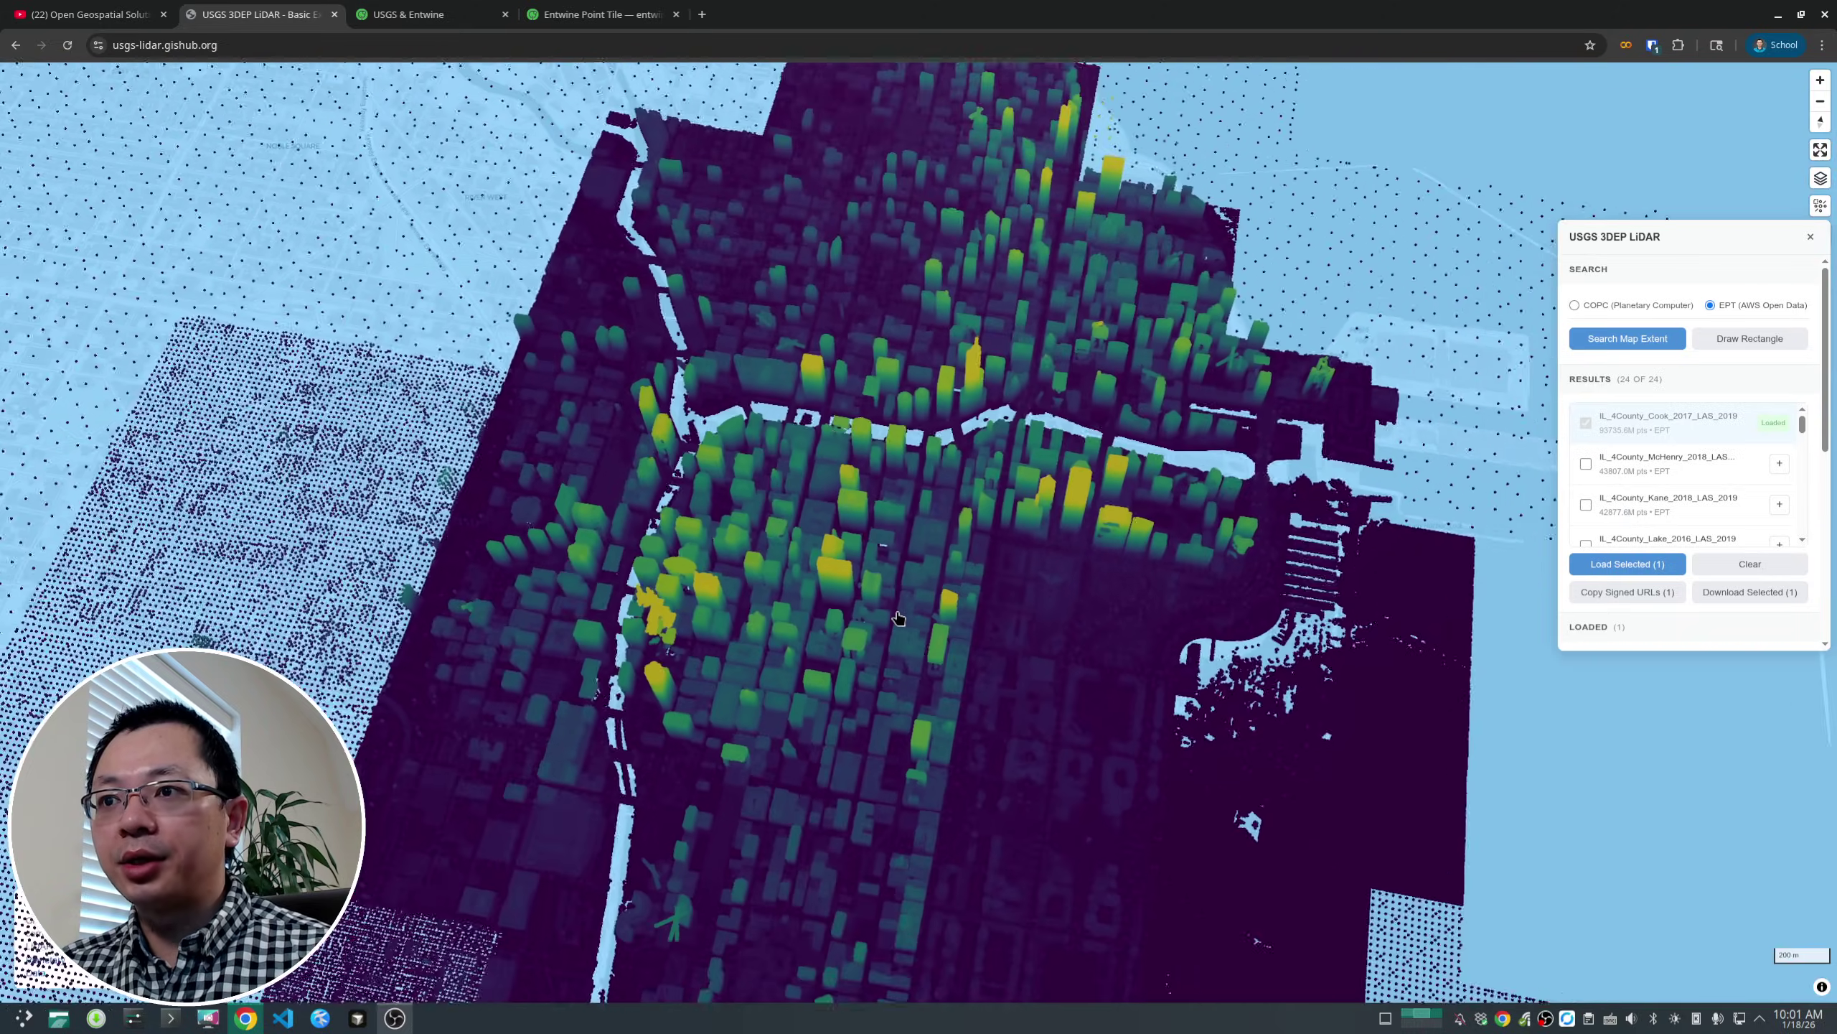
- Try the Plasma, Cividis and Grayscale colormaps on the elevation-colored point cloud of downtown Chicago
scroll(756, 600, "up", 3)
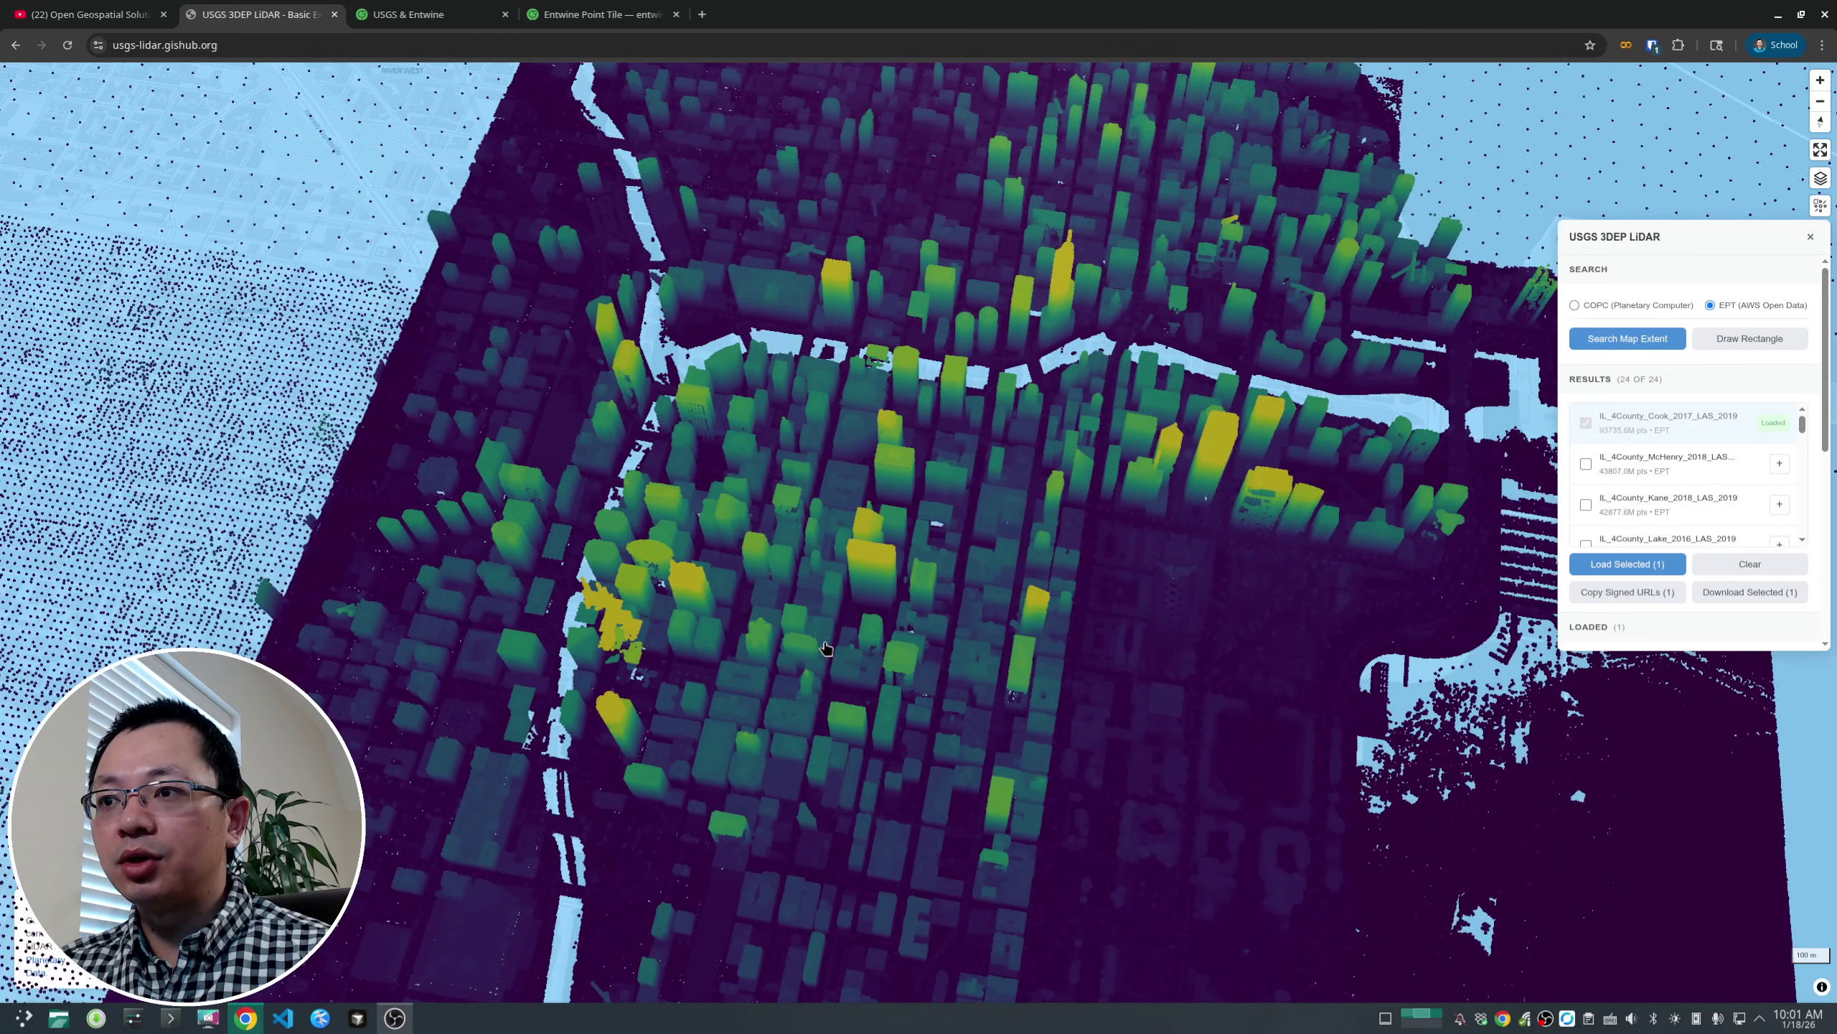
right_click_drag(887, 755, 881, 715)
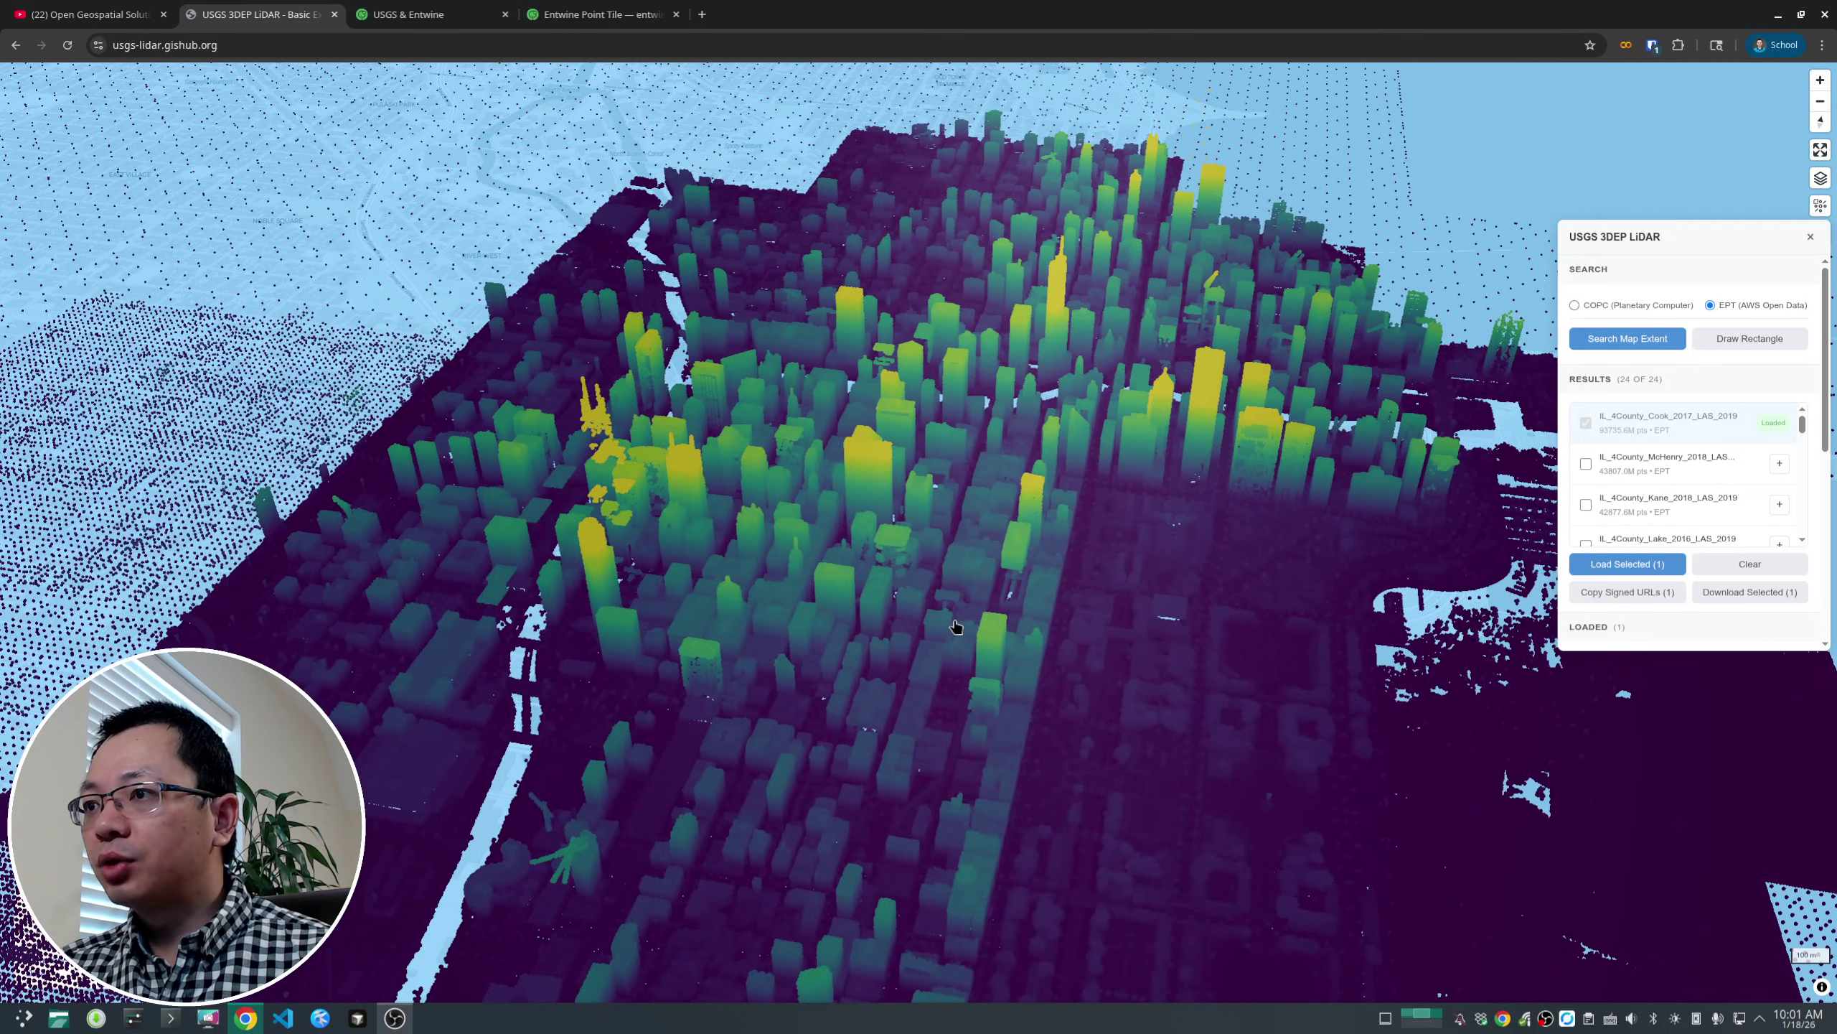
scroll(1808, 381, "down", 5)
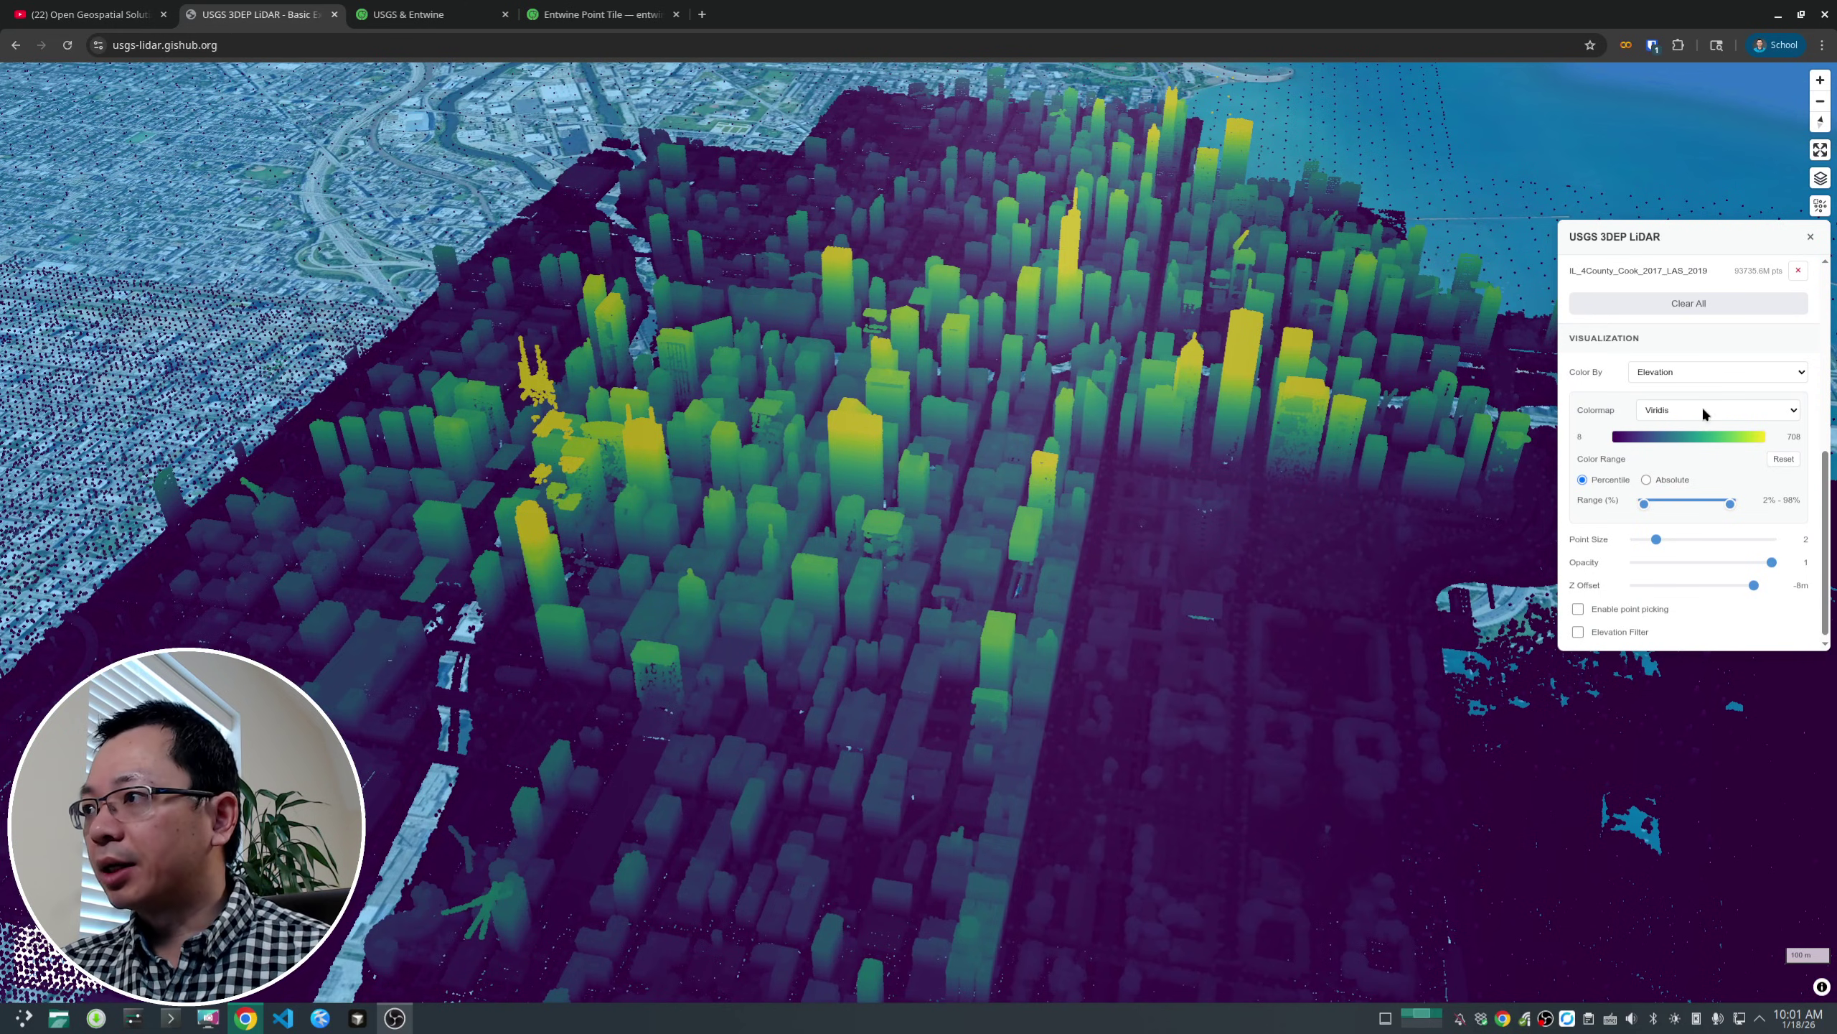
left_click(1702, 410)
left_click(1682, 446)
left_click(1686, 414)
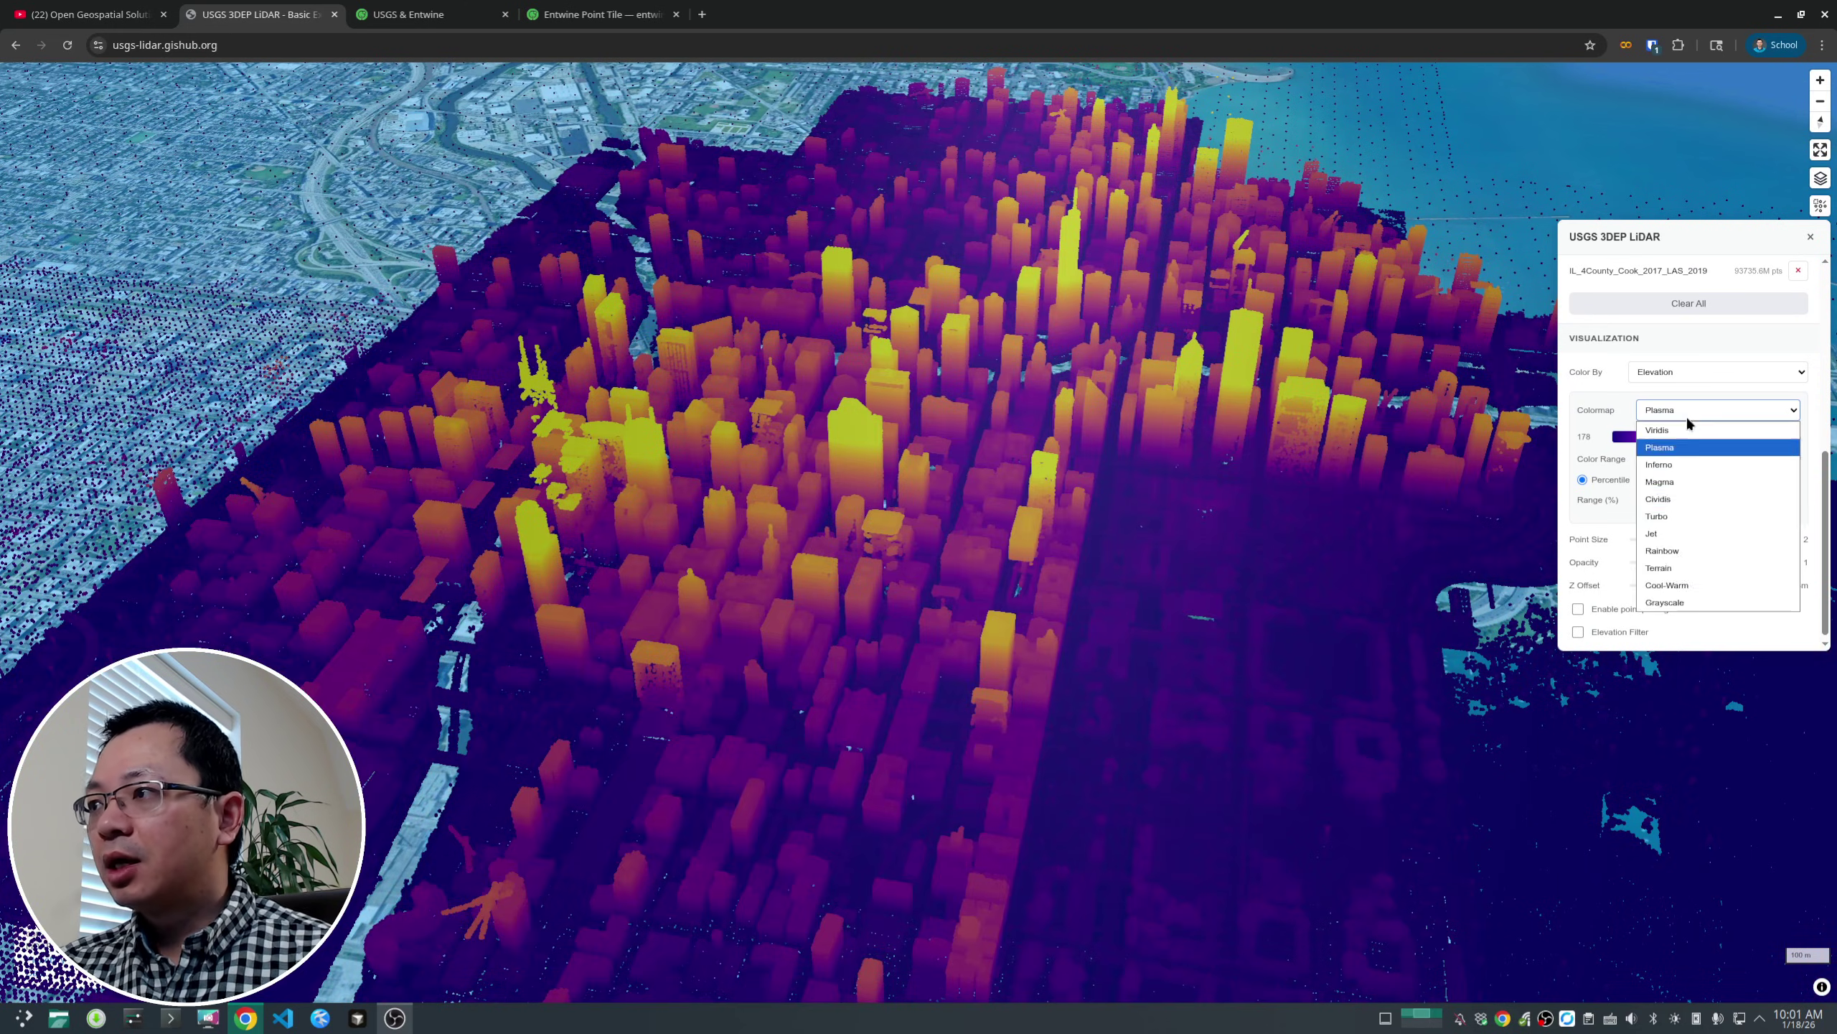
left_click(1688, 500)
left_click(1708, 414)
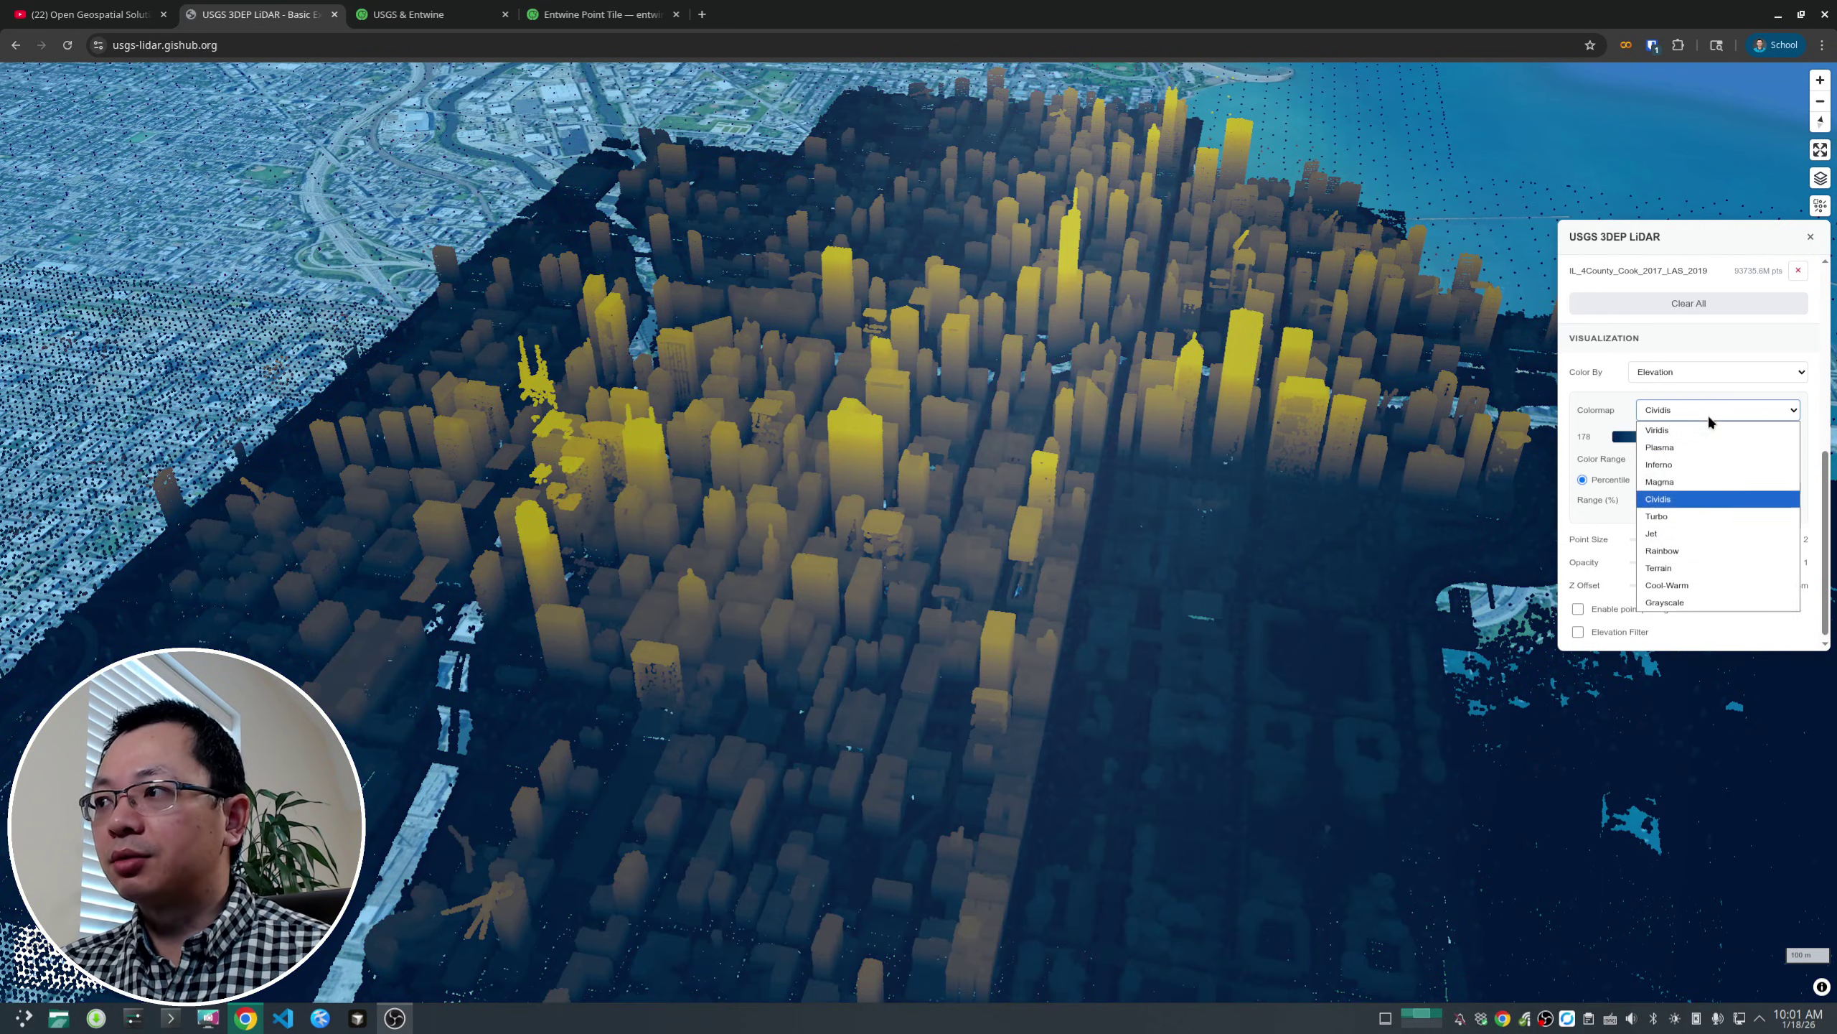
left_click(1696, 603)
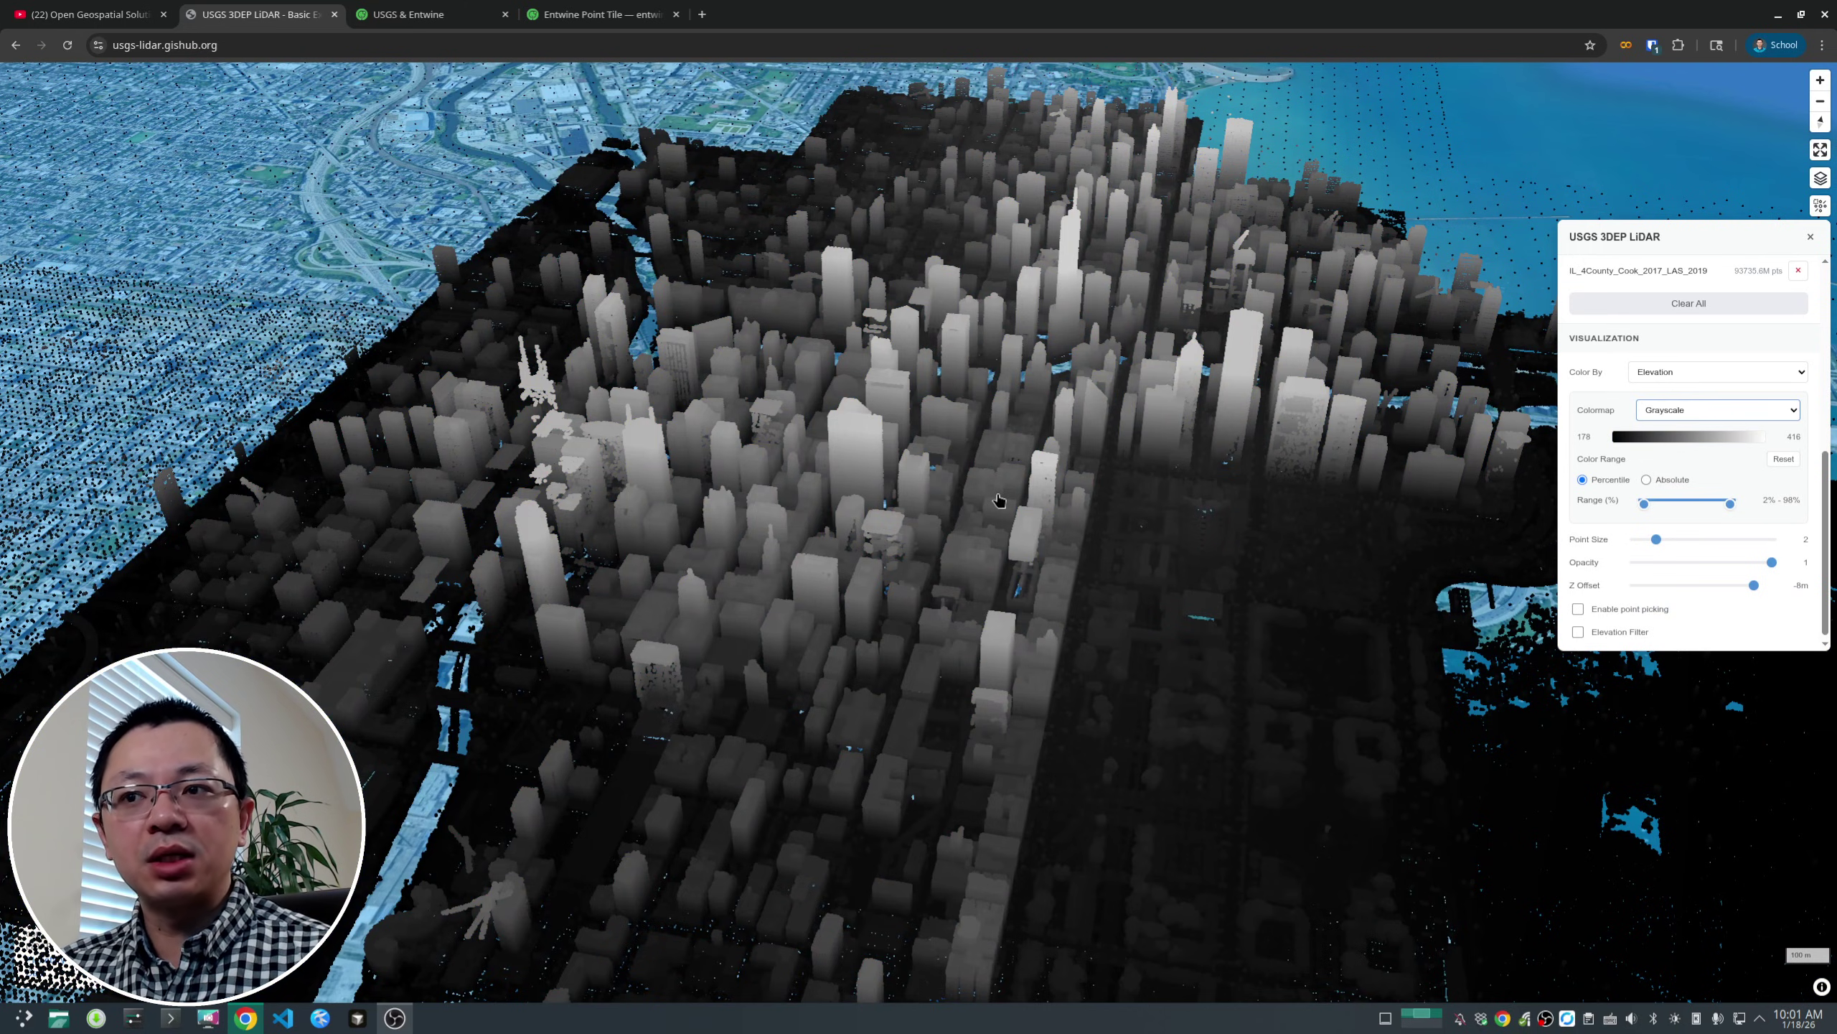
- Set the elevation colormap to Viridis and view the downtown buildings close up and from farther out
scroll(876, 545, "up", 5)
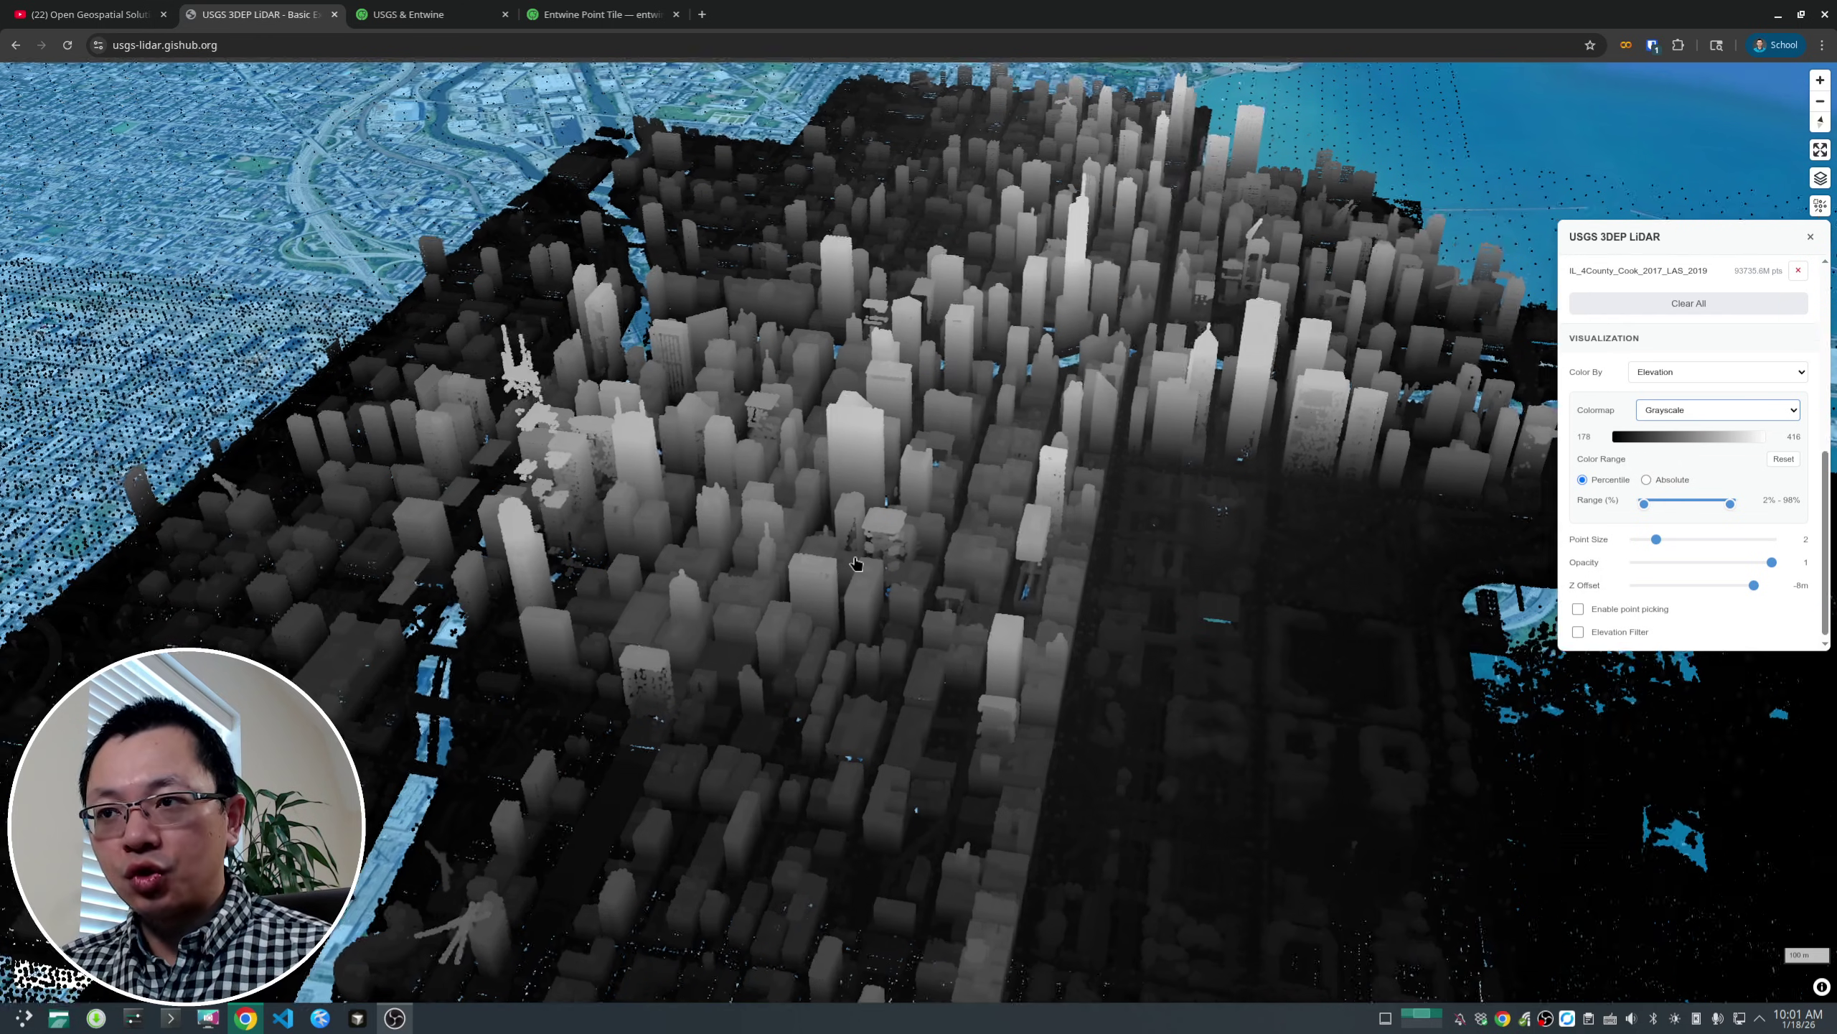
left_click(1712, 410)
left_click(1698, 427)
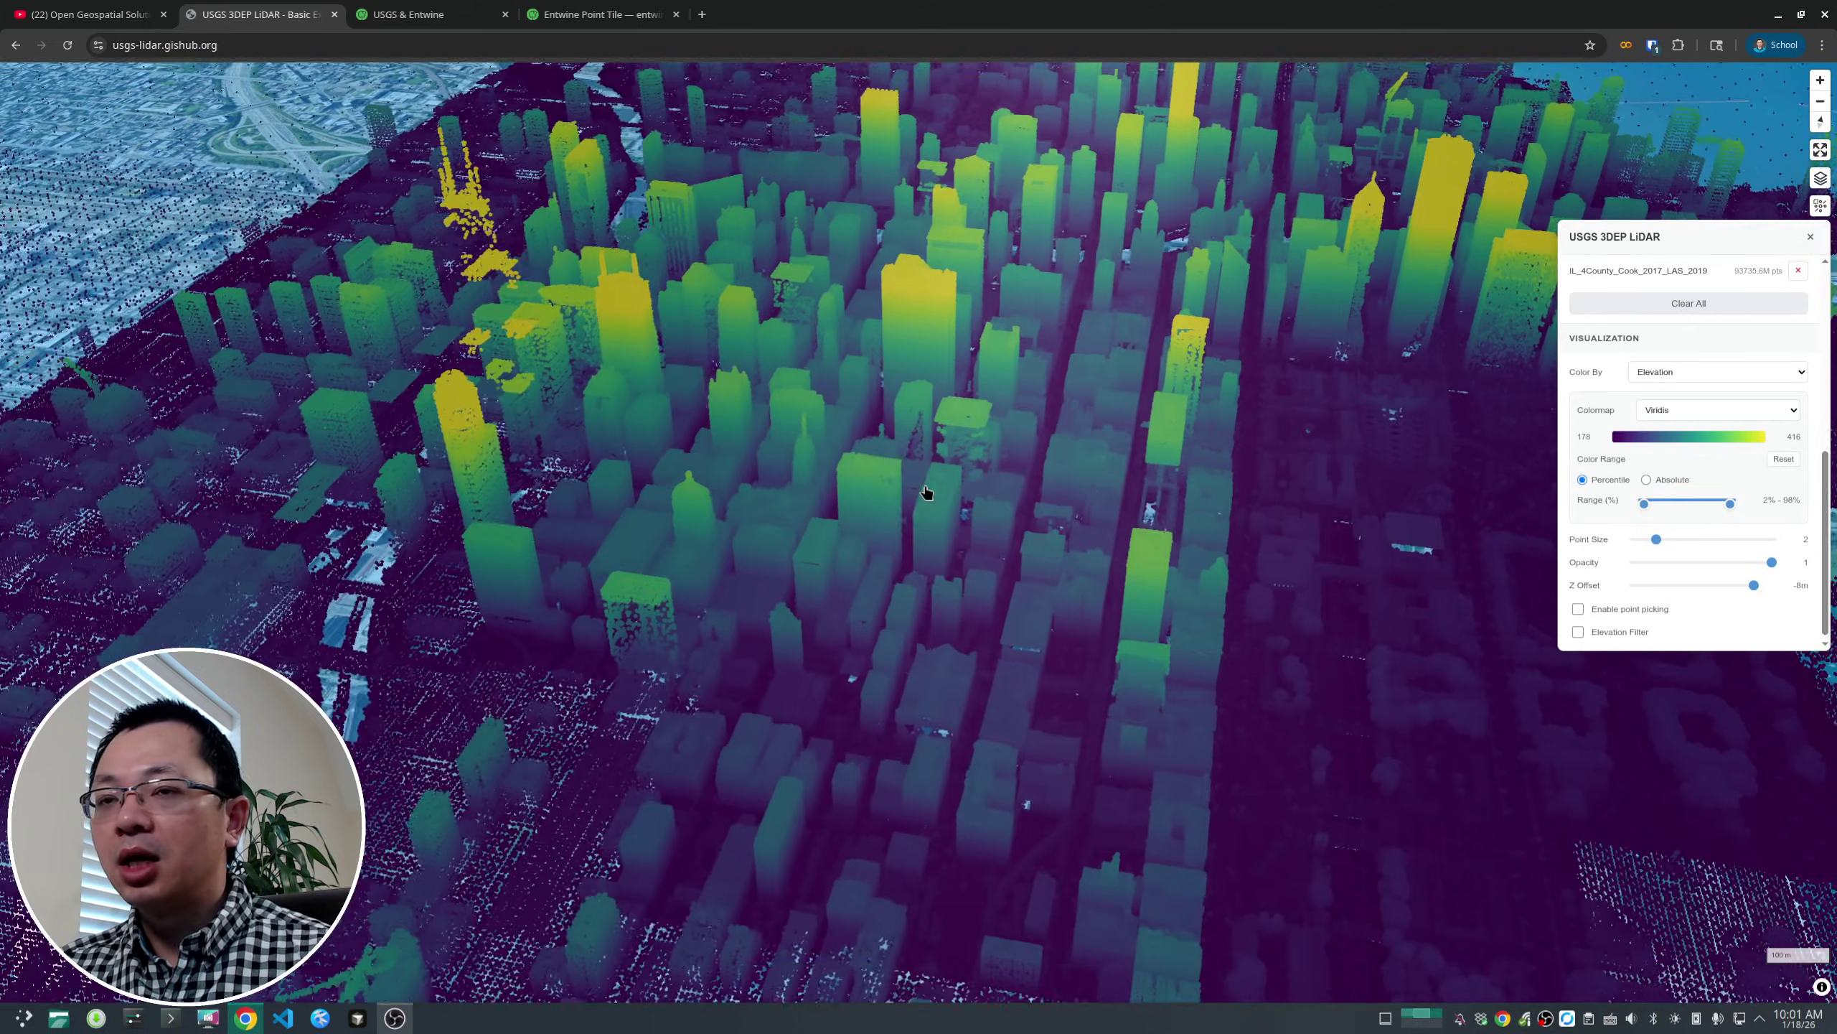
scroll(926, 491, "down", 5)
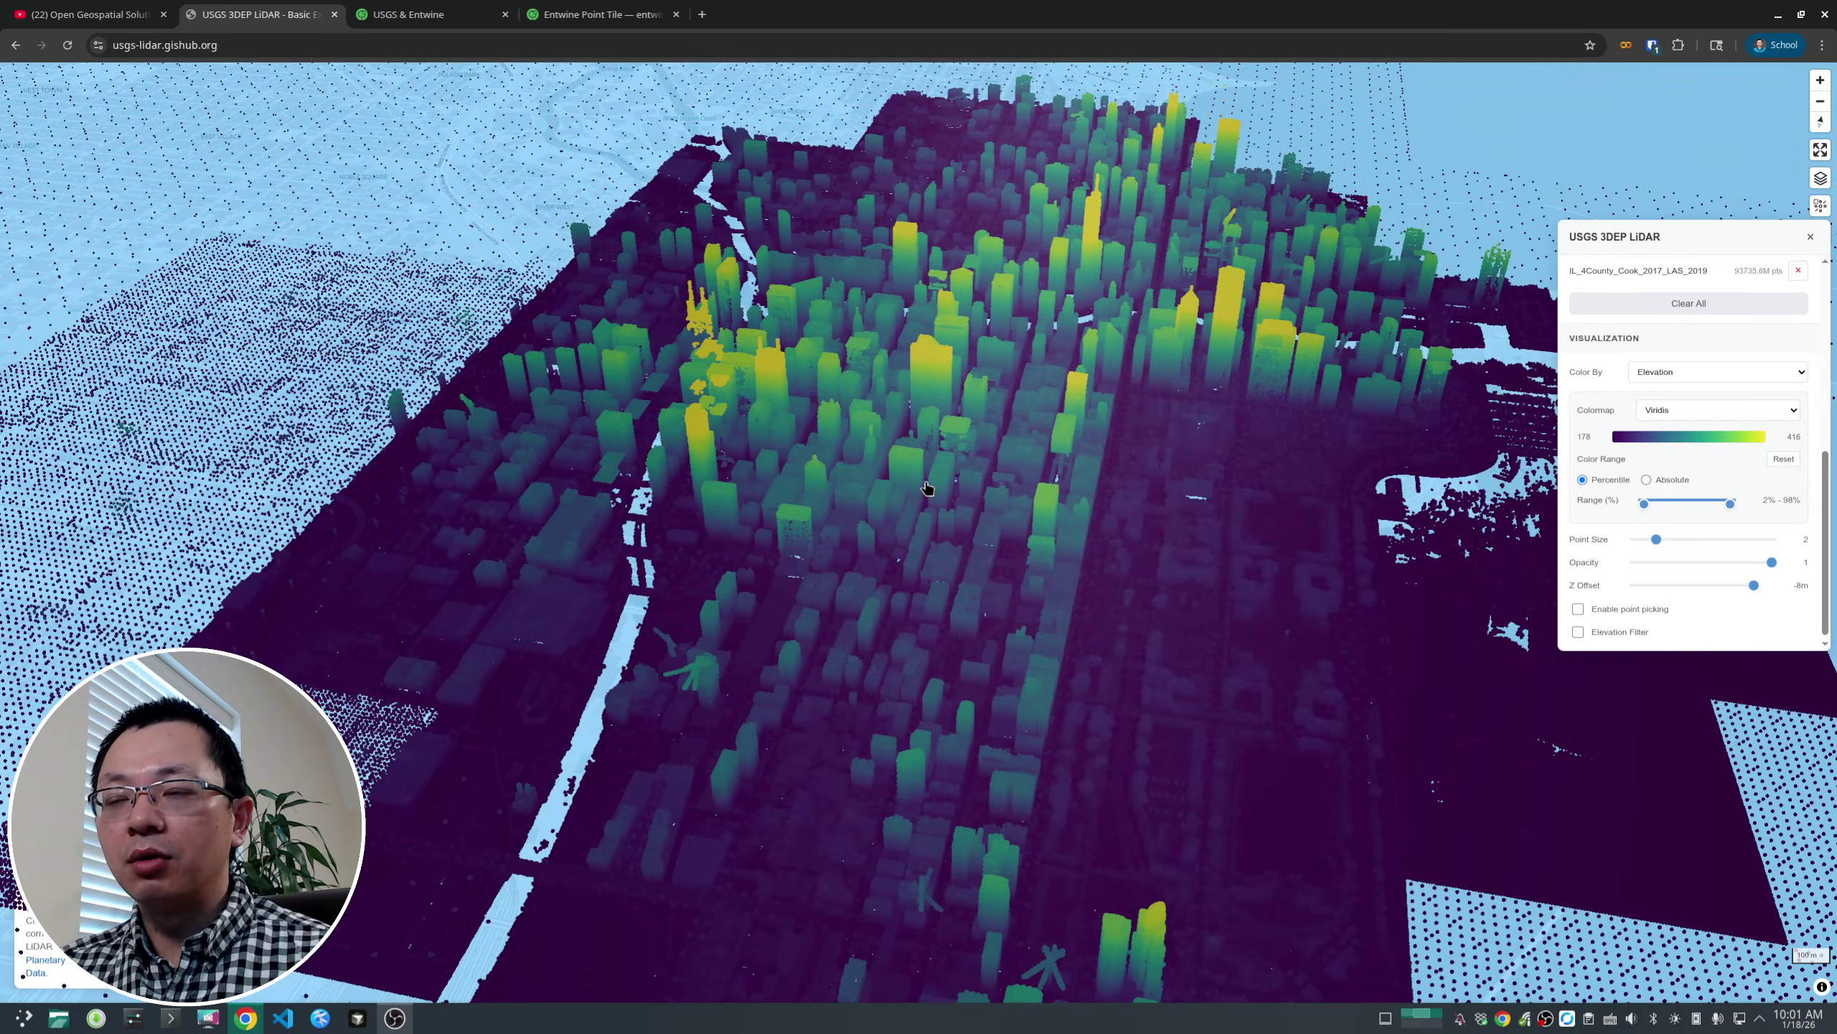
left_click_drag(956, 408, 870, 485)
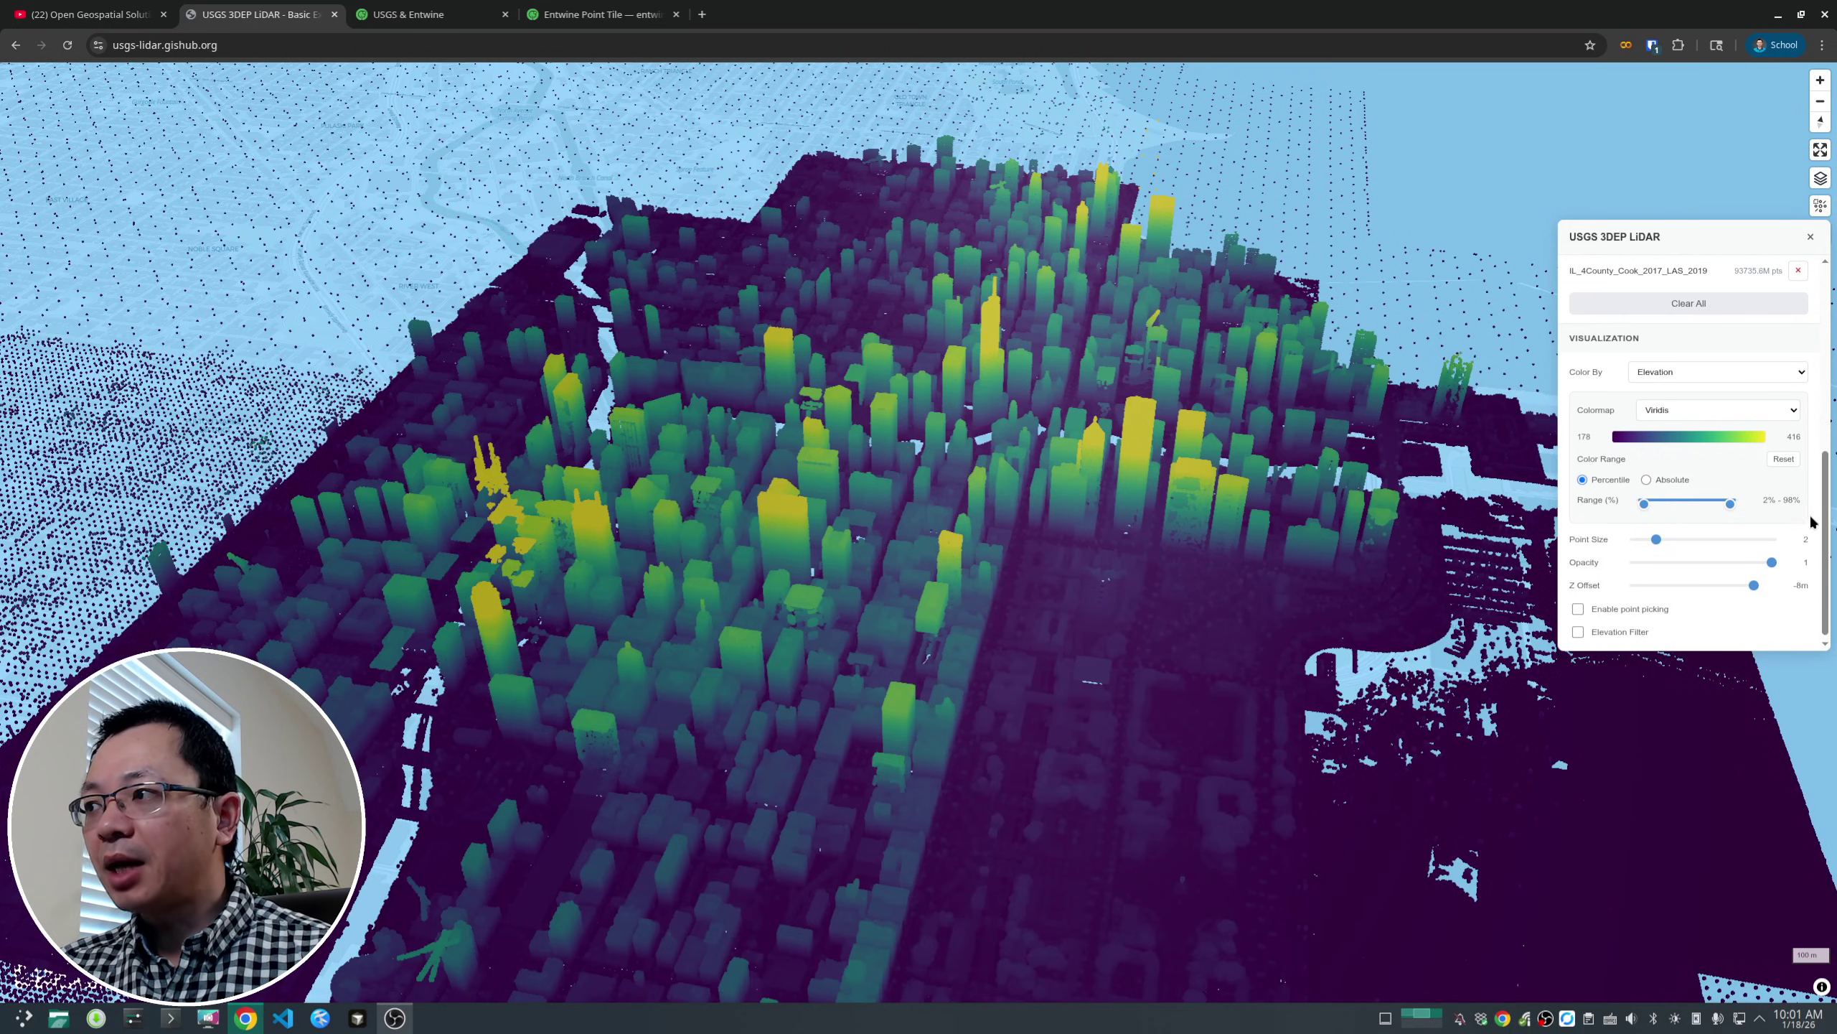
- Open the ept.json file of the selected IL_4County_Cook_2017_LAS_2019 dataset through Download Selected and look through its contents
left_click_drag(1824, 536, 1821, 431)
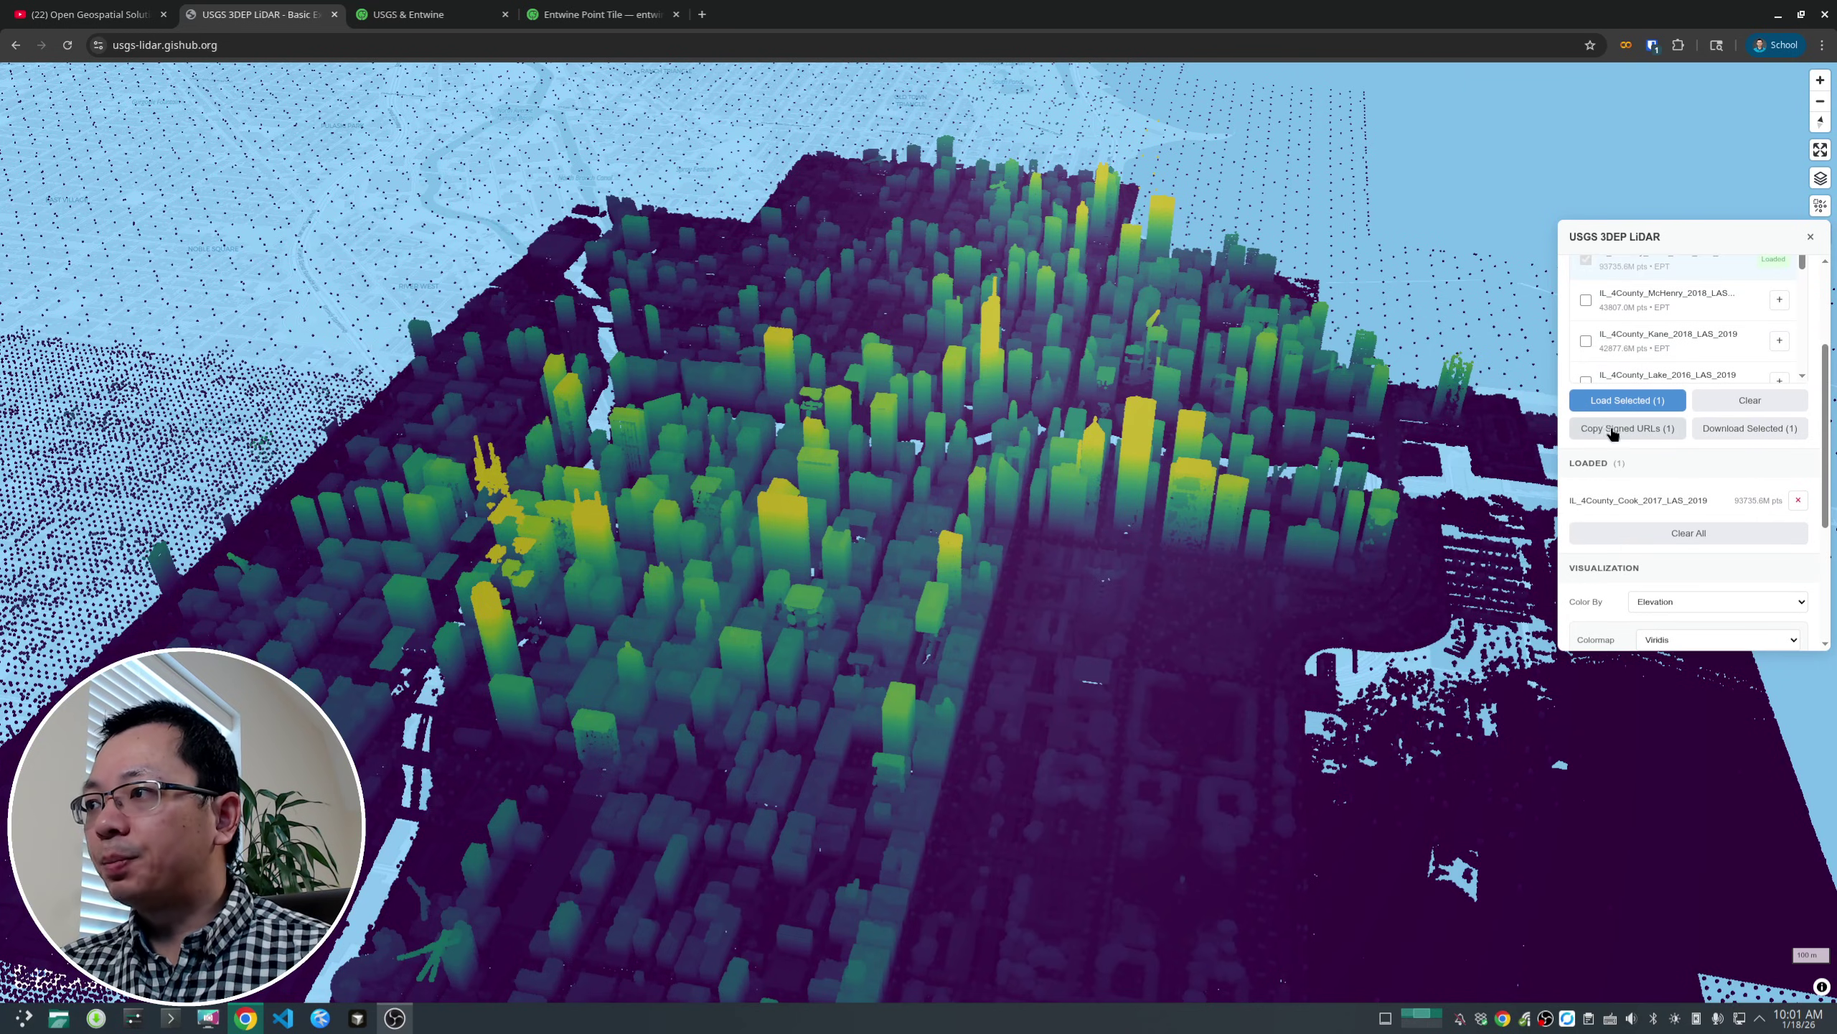
left_click(1757, 433)
scroll(613, 496, "down", 9)
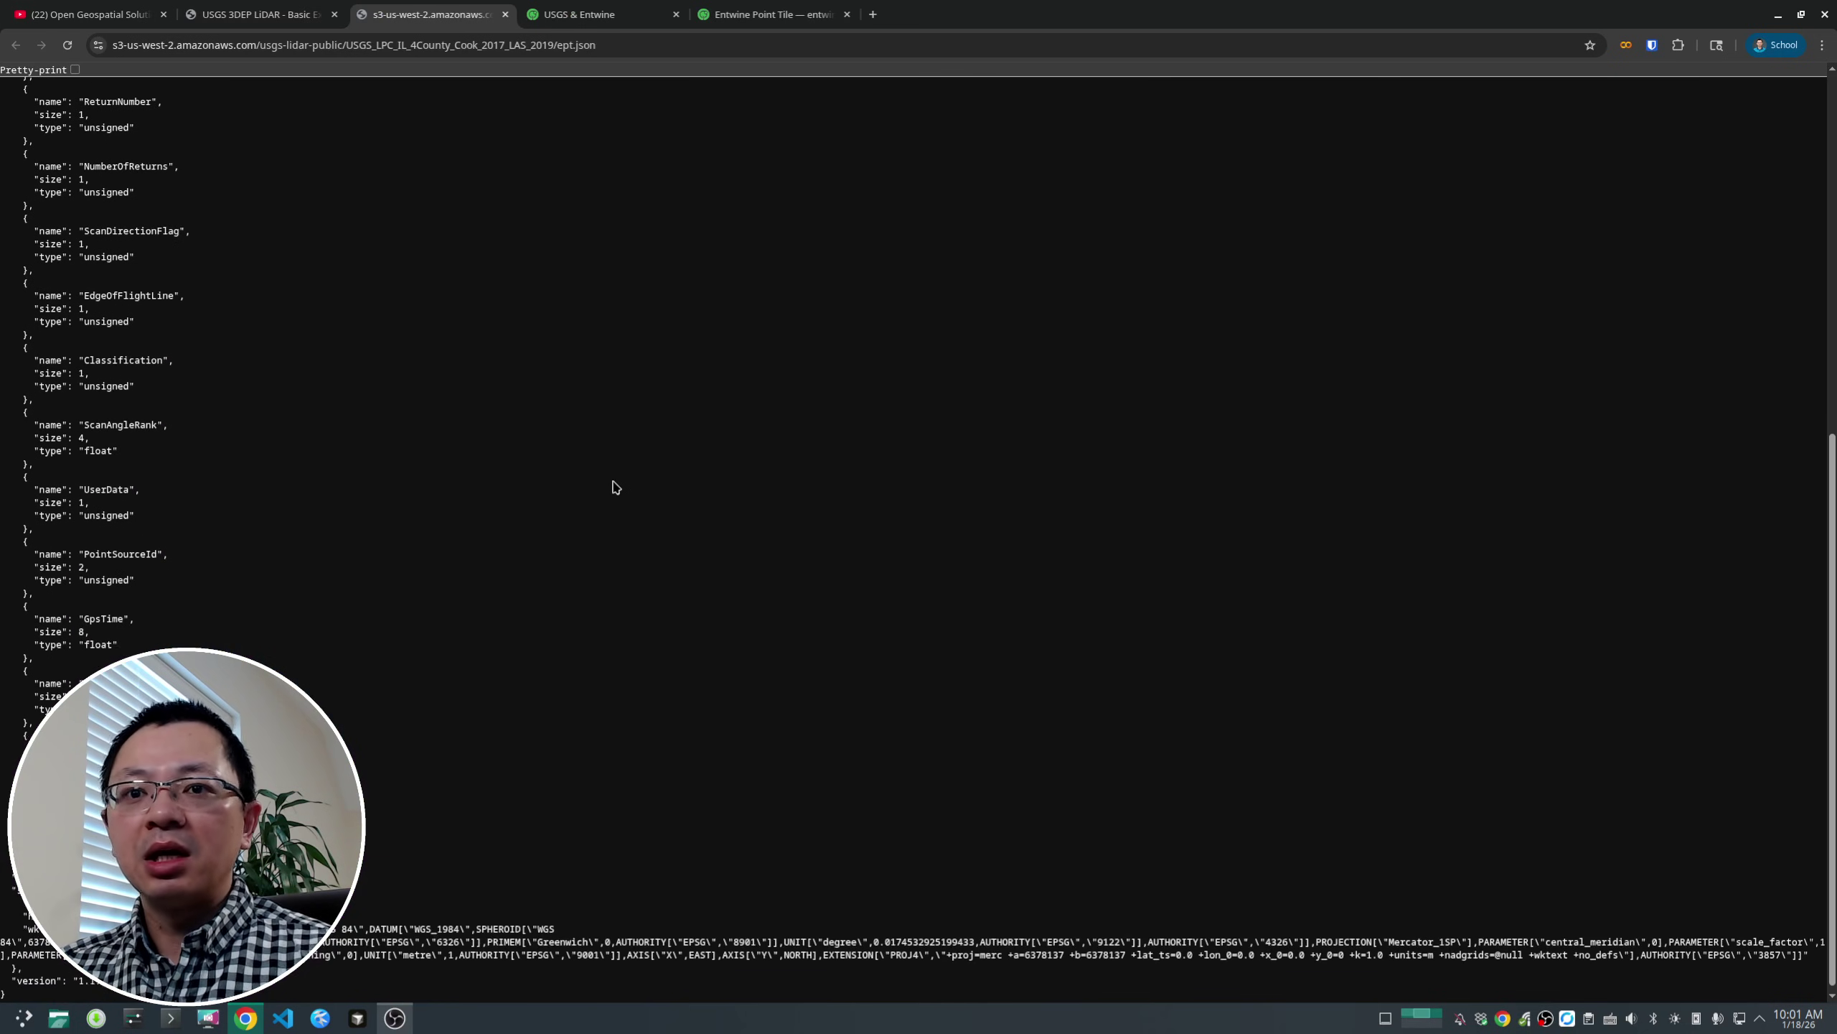
- Return to the USGS 3DEP LiDAR viewer and examine downtown Chicago's high-rises at different zoom levels and 3D angles
left_click(257, 15)
scroll(793, 473, "up", 10)
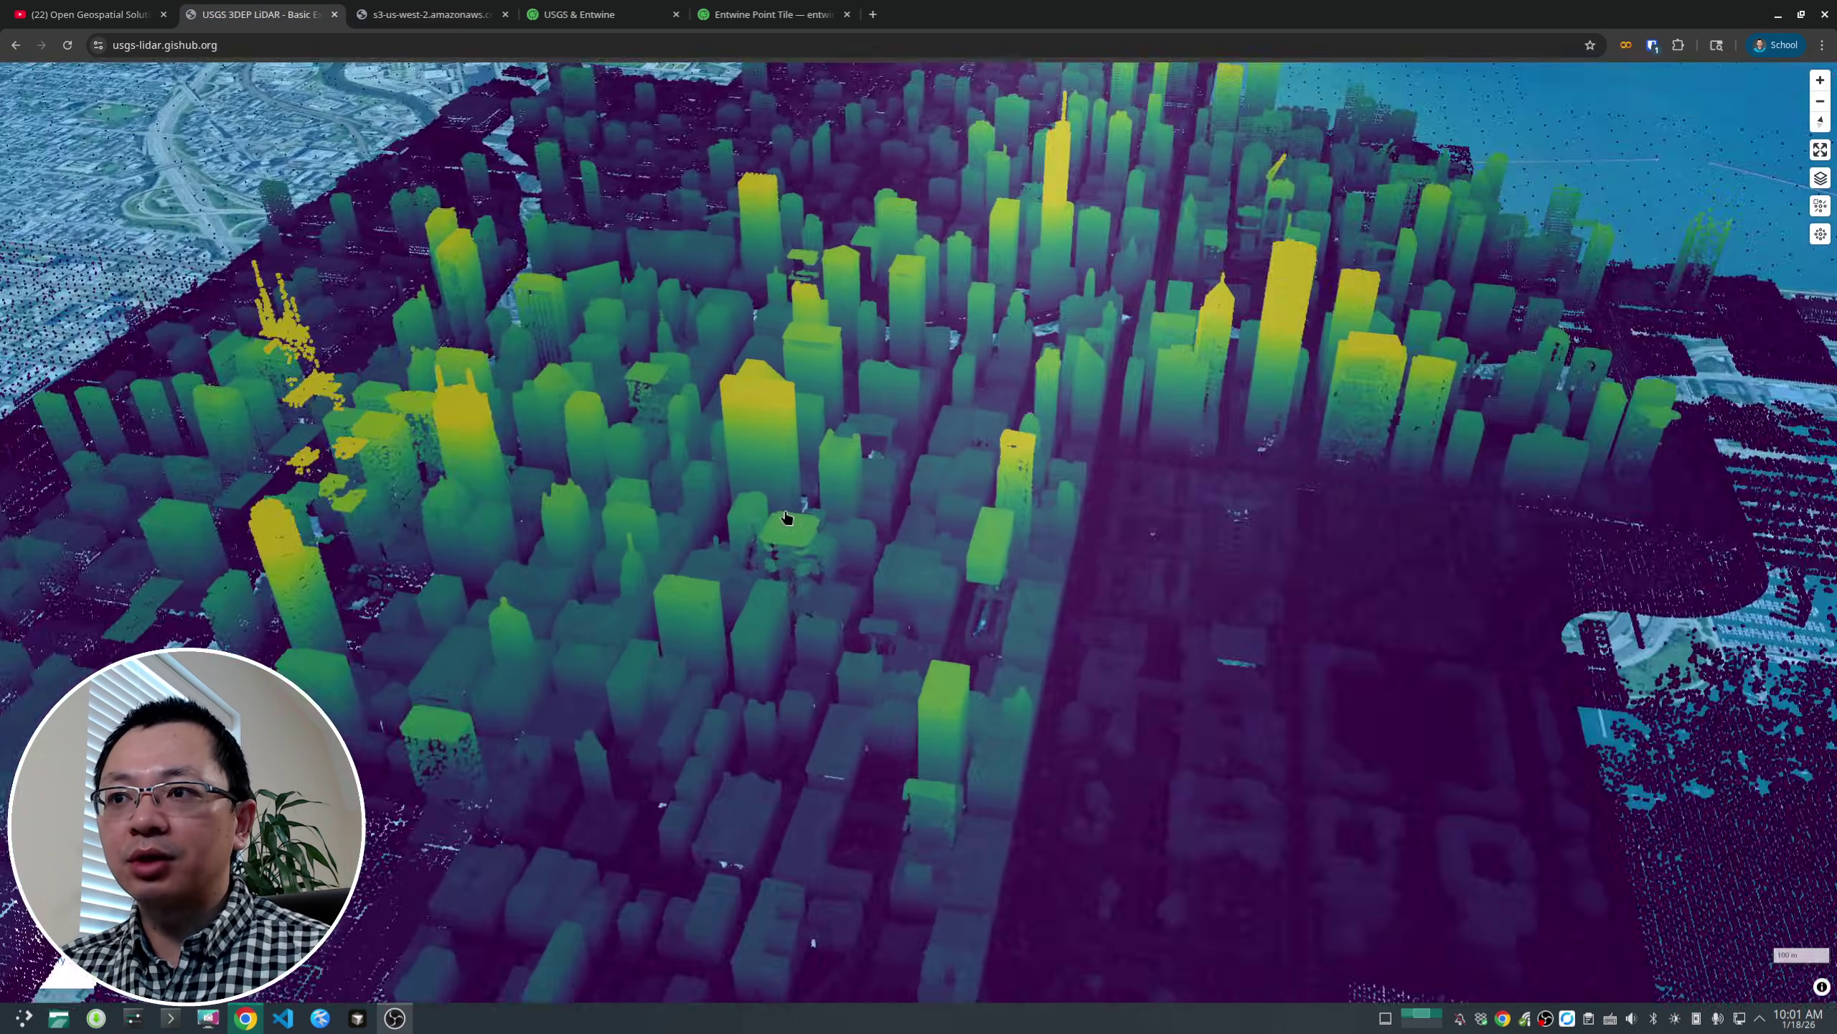
scroll(848, 480, "down", 5)
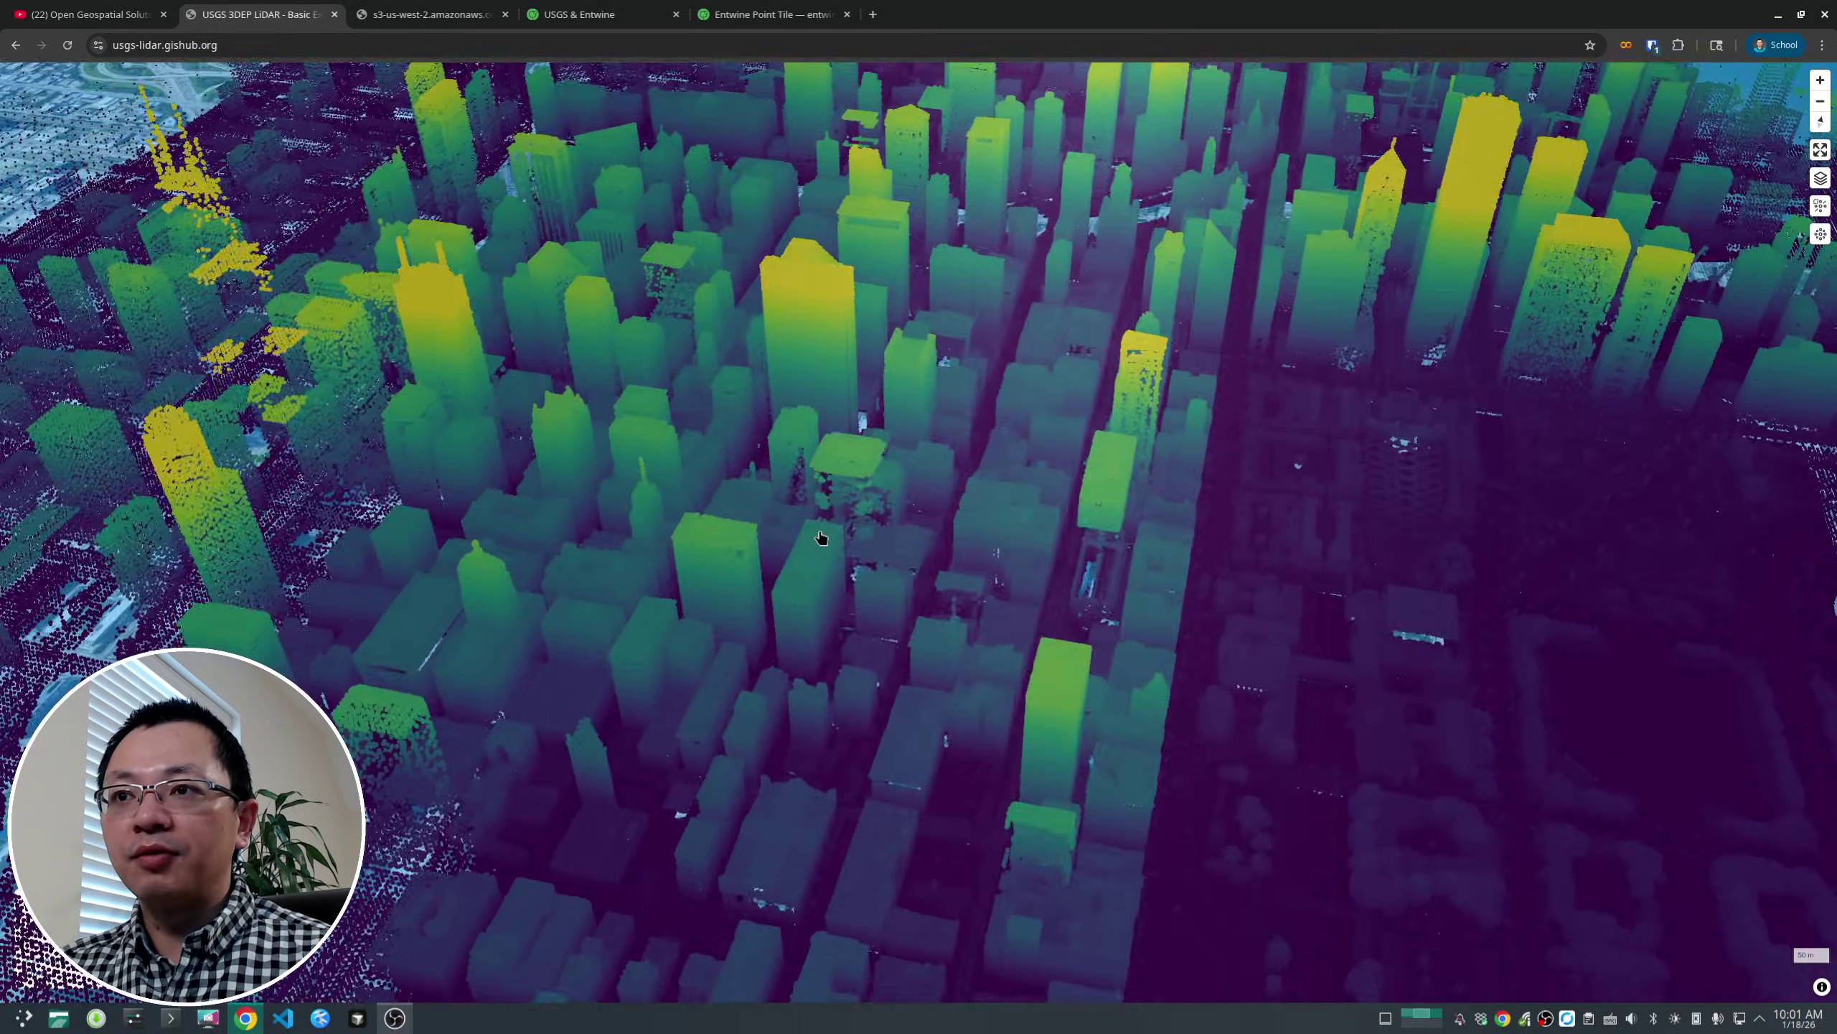
mouse_move(819, 536)
right_mouse_down()
mouse_move(823, 513)
mouse_move(820, 536)
mouse_move(809, 522)
right_mouse_up()
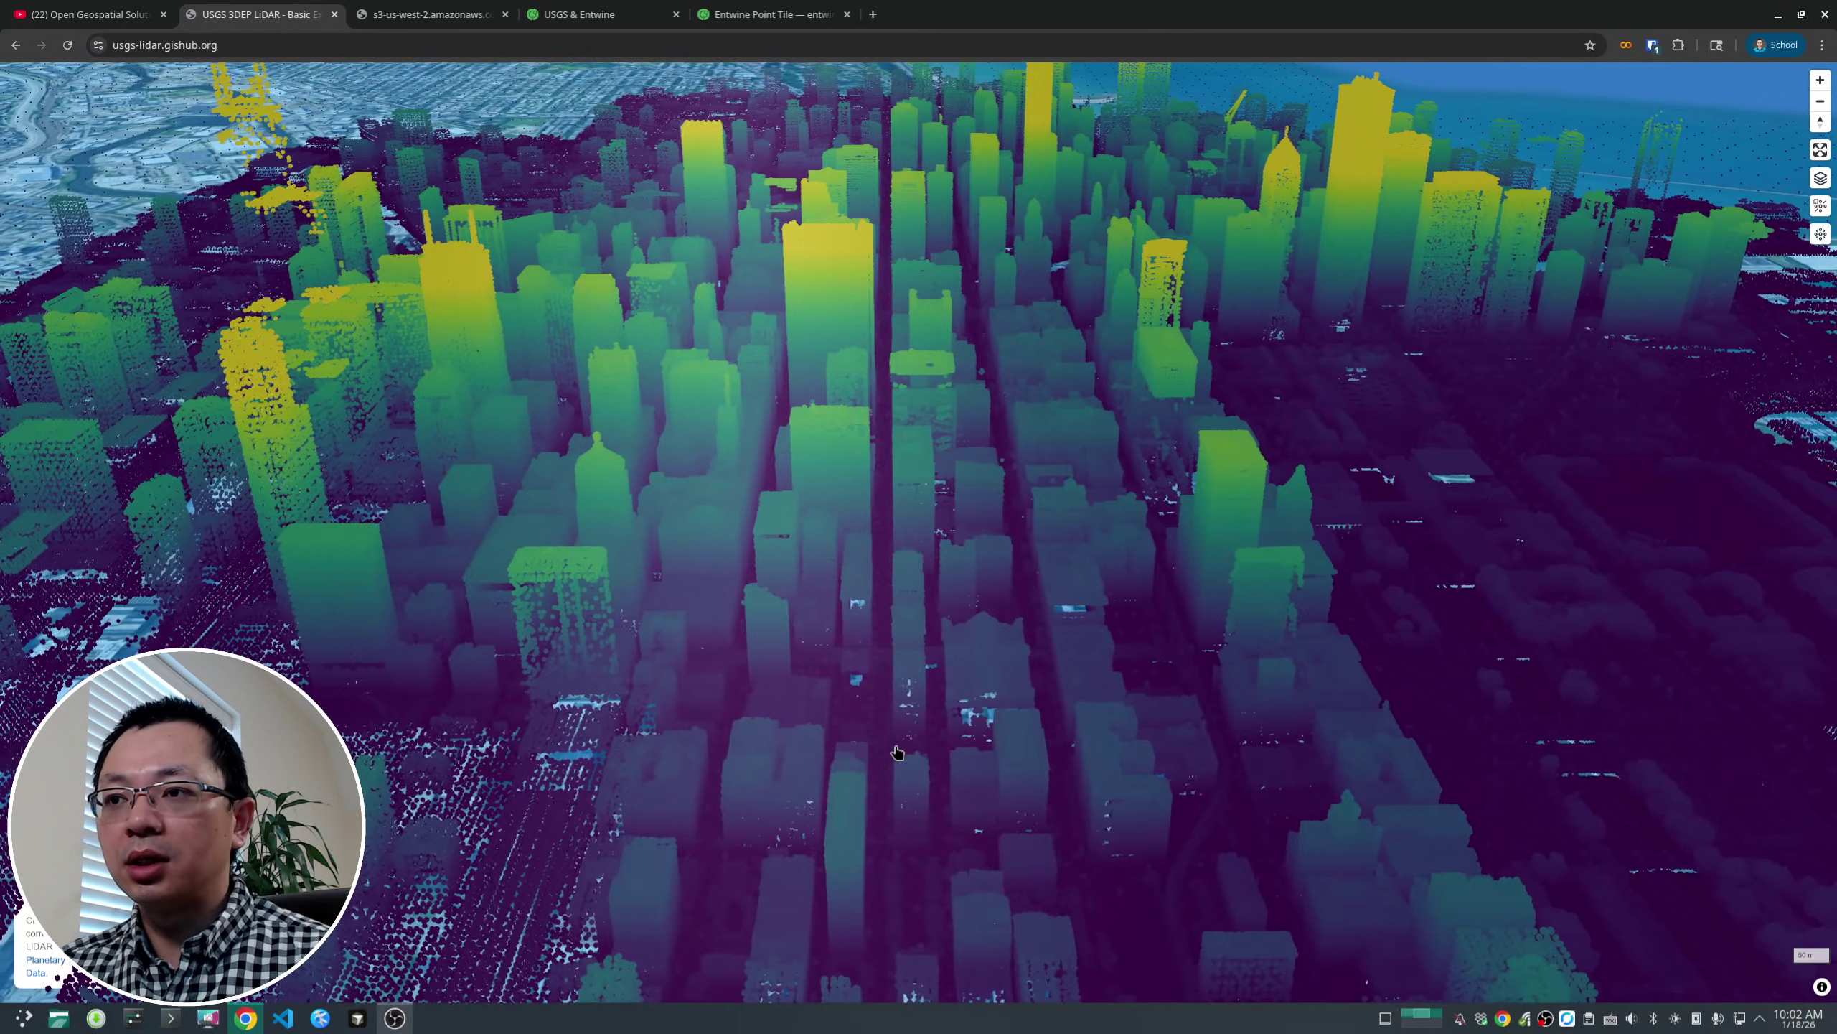
right_click_drag(902, 780, 803, 713)
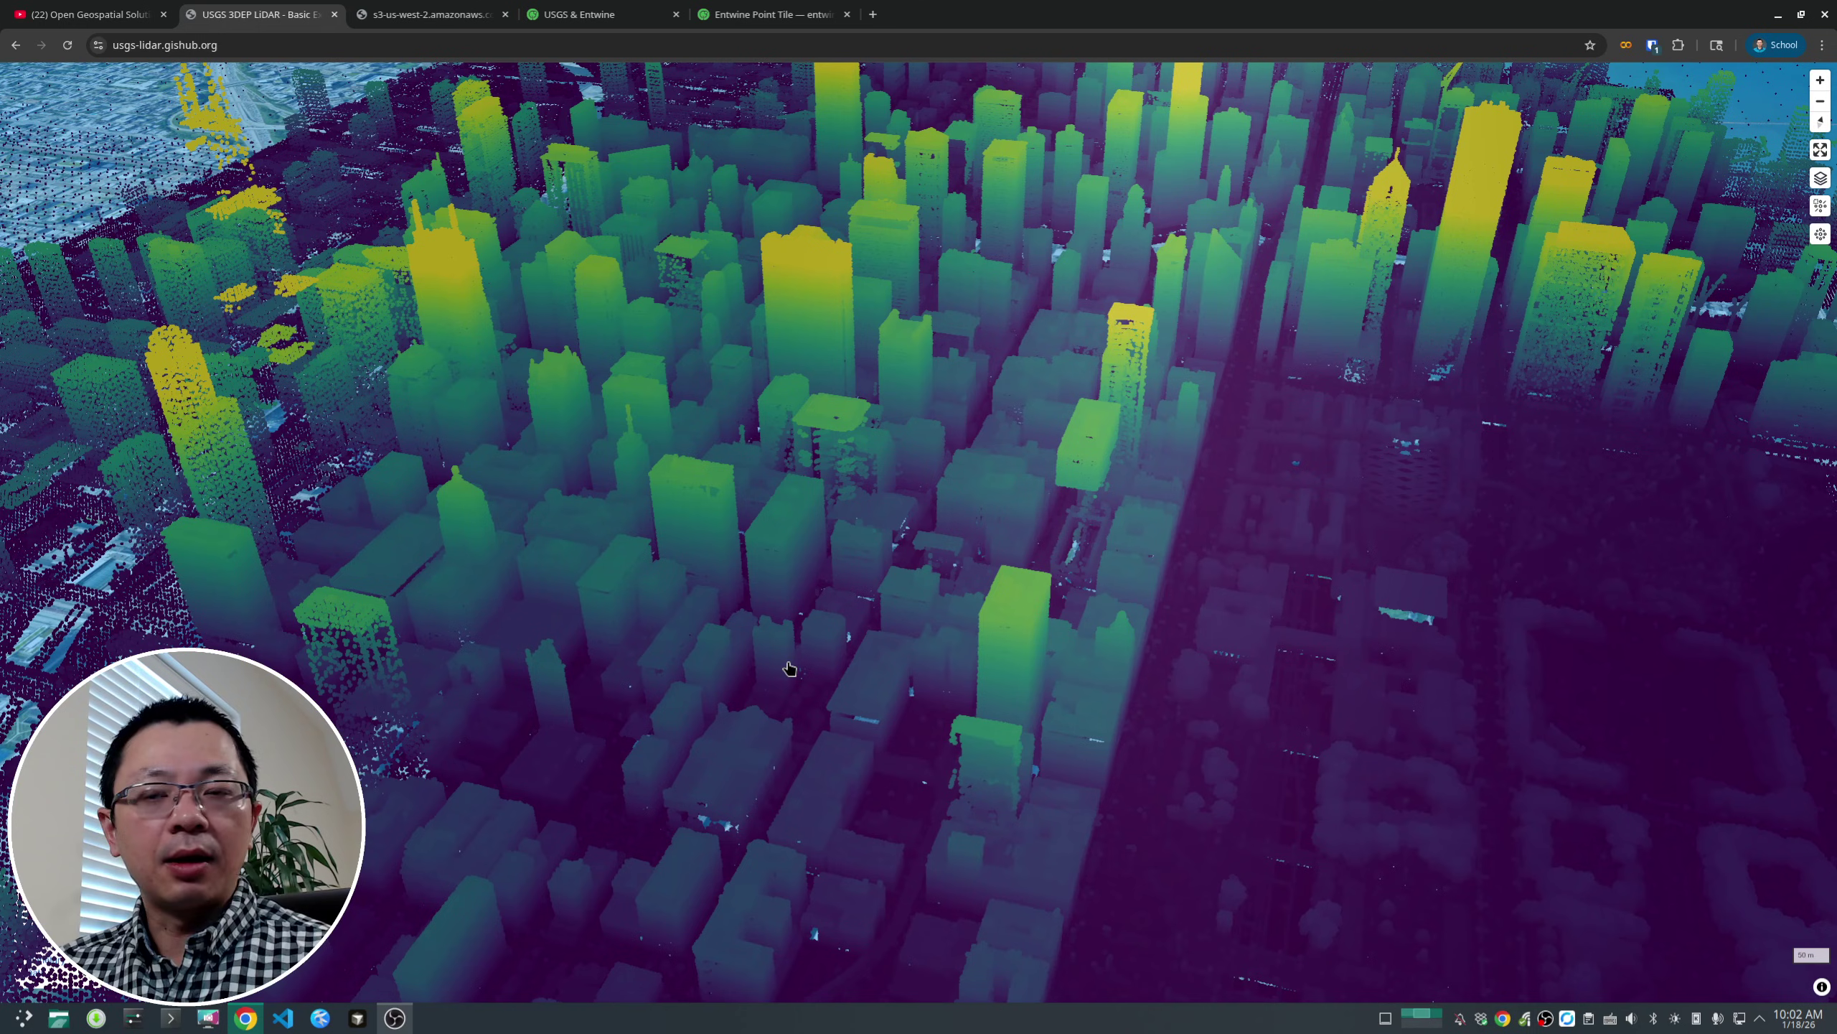
scroll(789, 654, "down", 6)
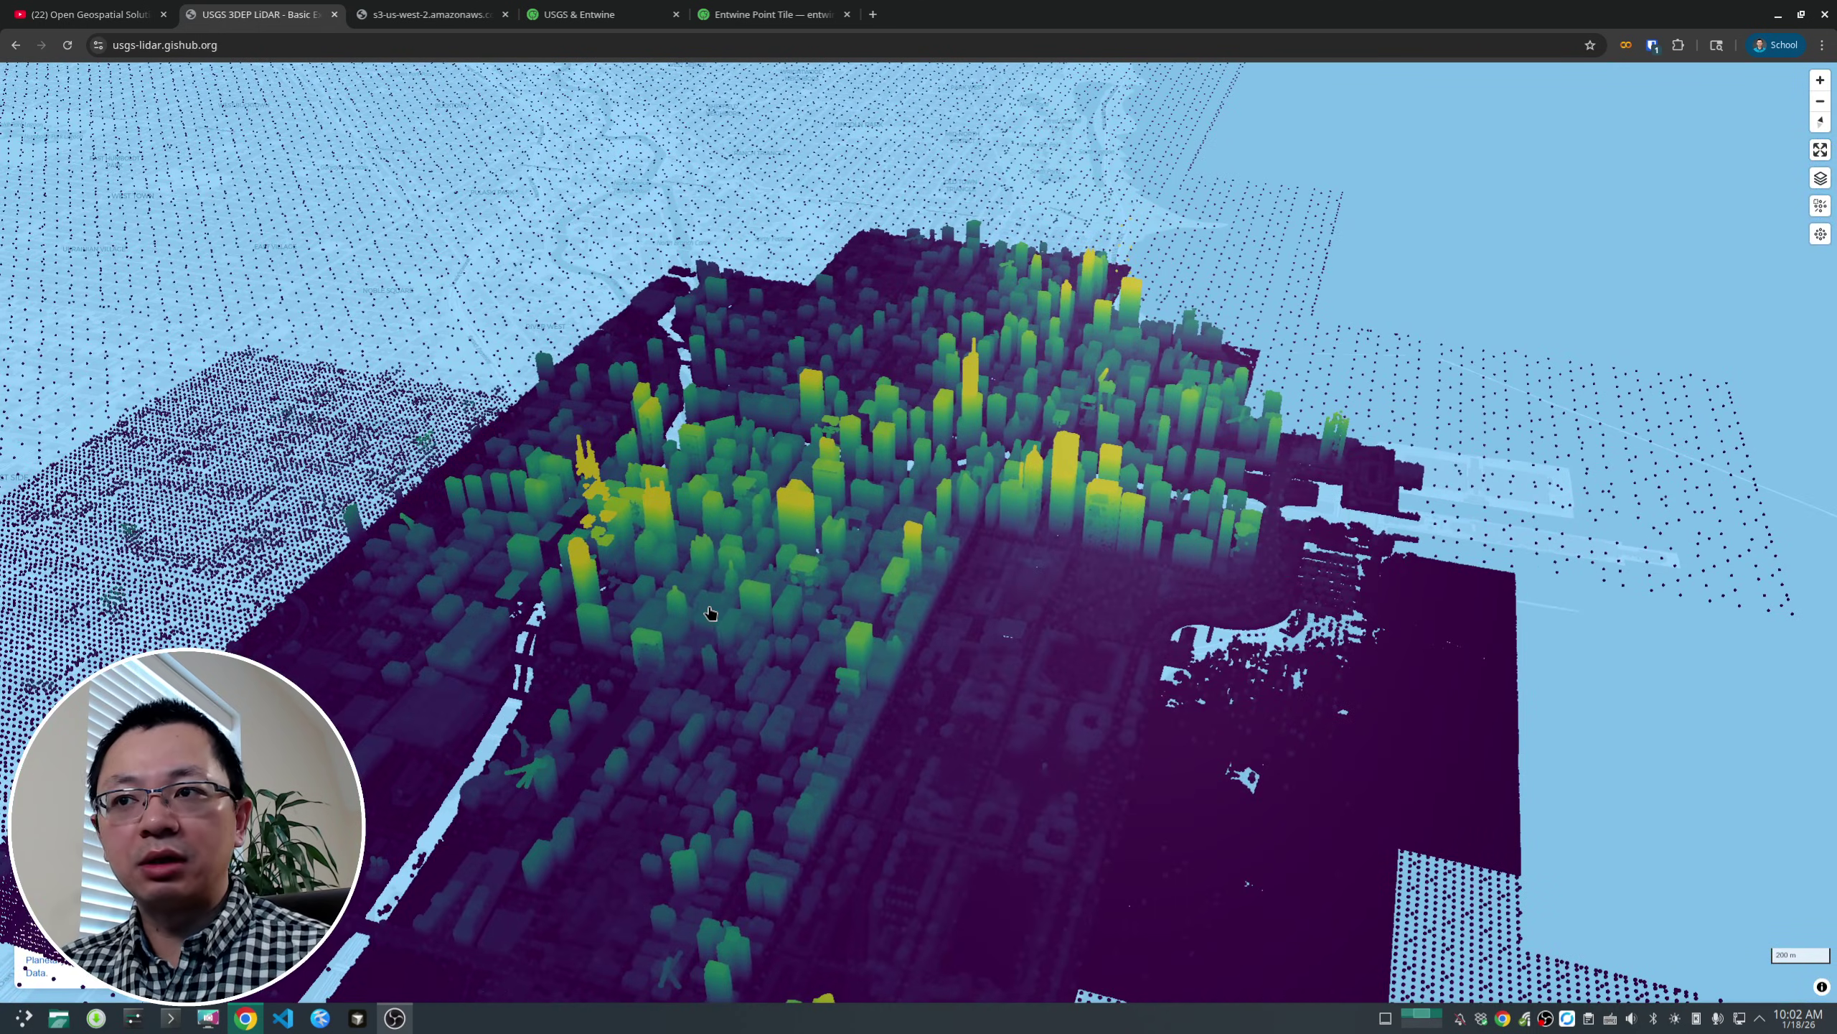
scroll(798, 471, "up", 6)
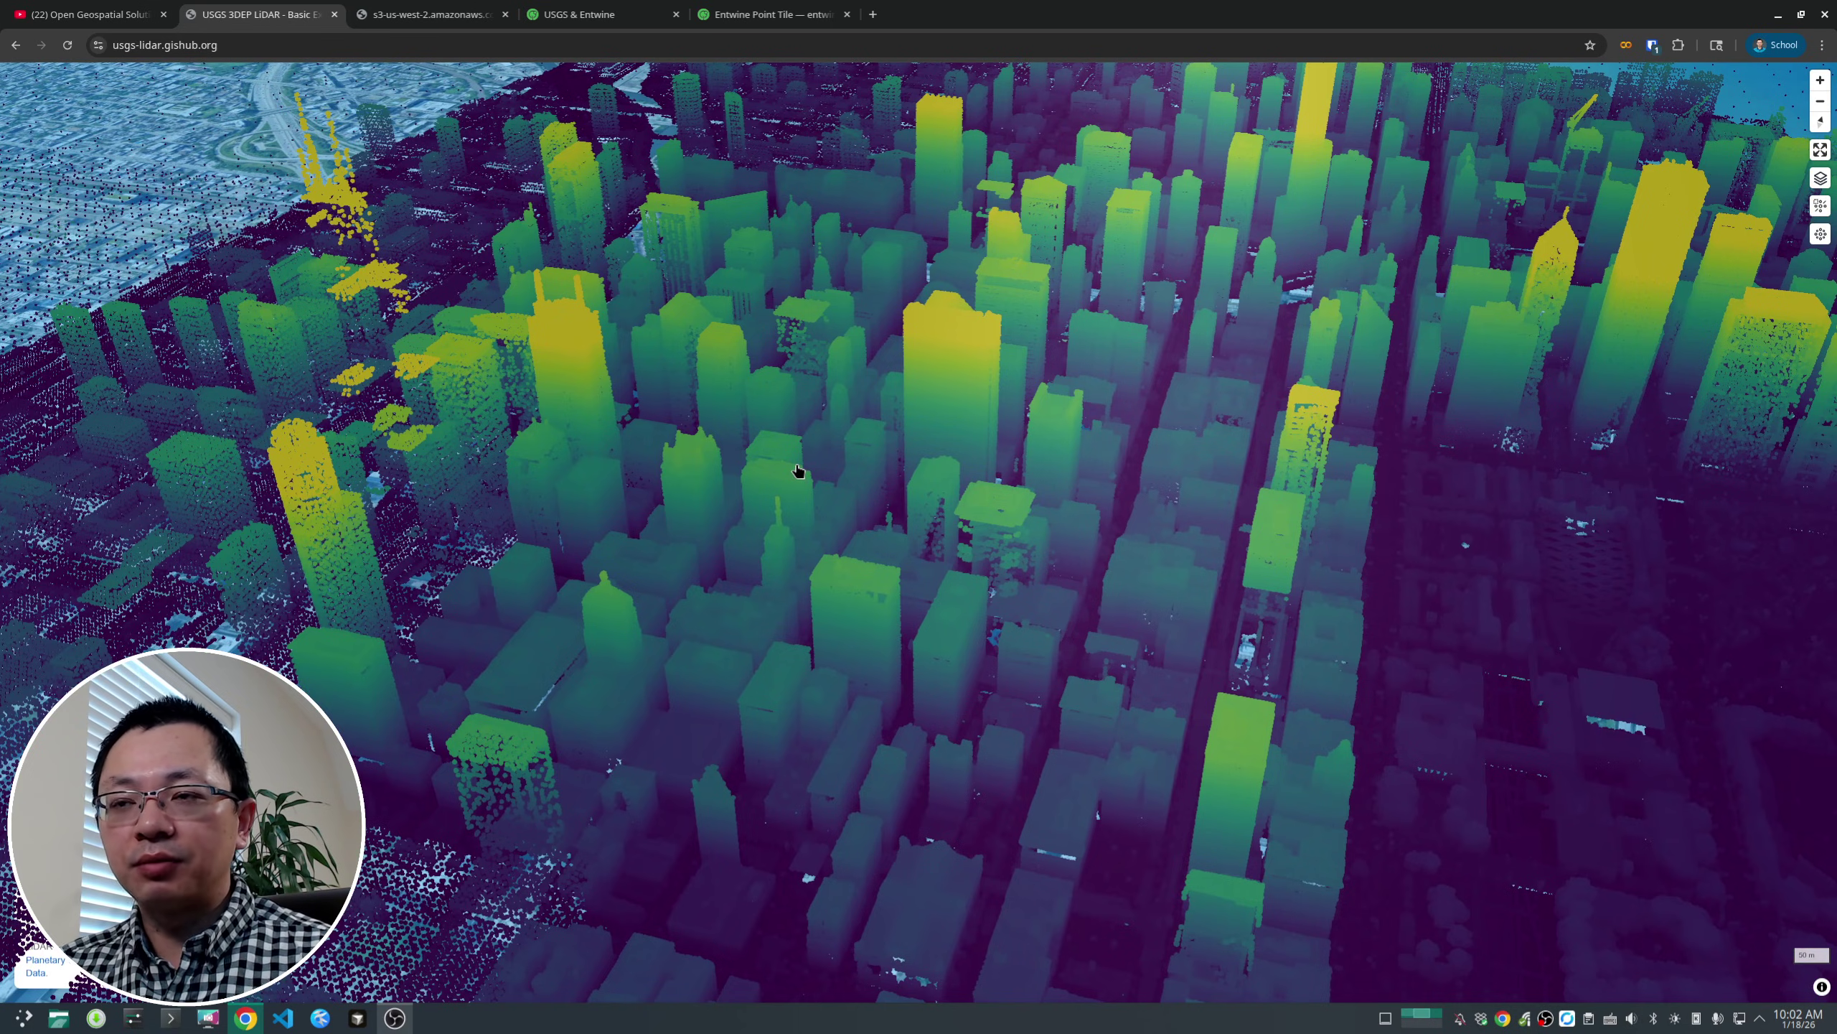
scroll(824, 482, "down", 3)
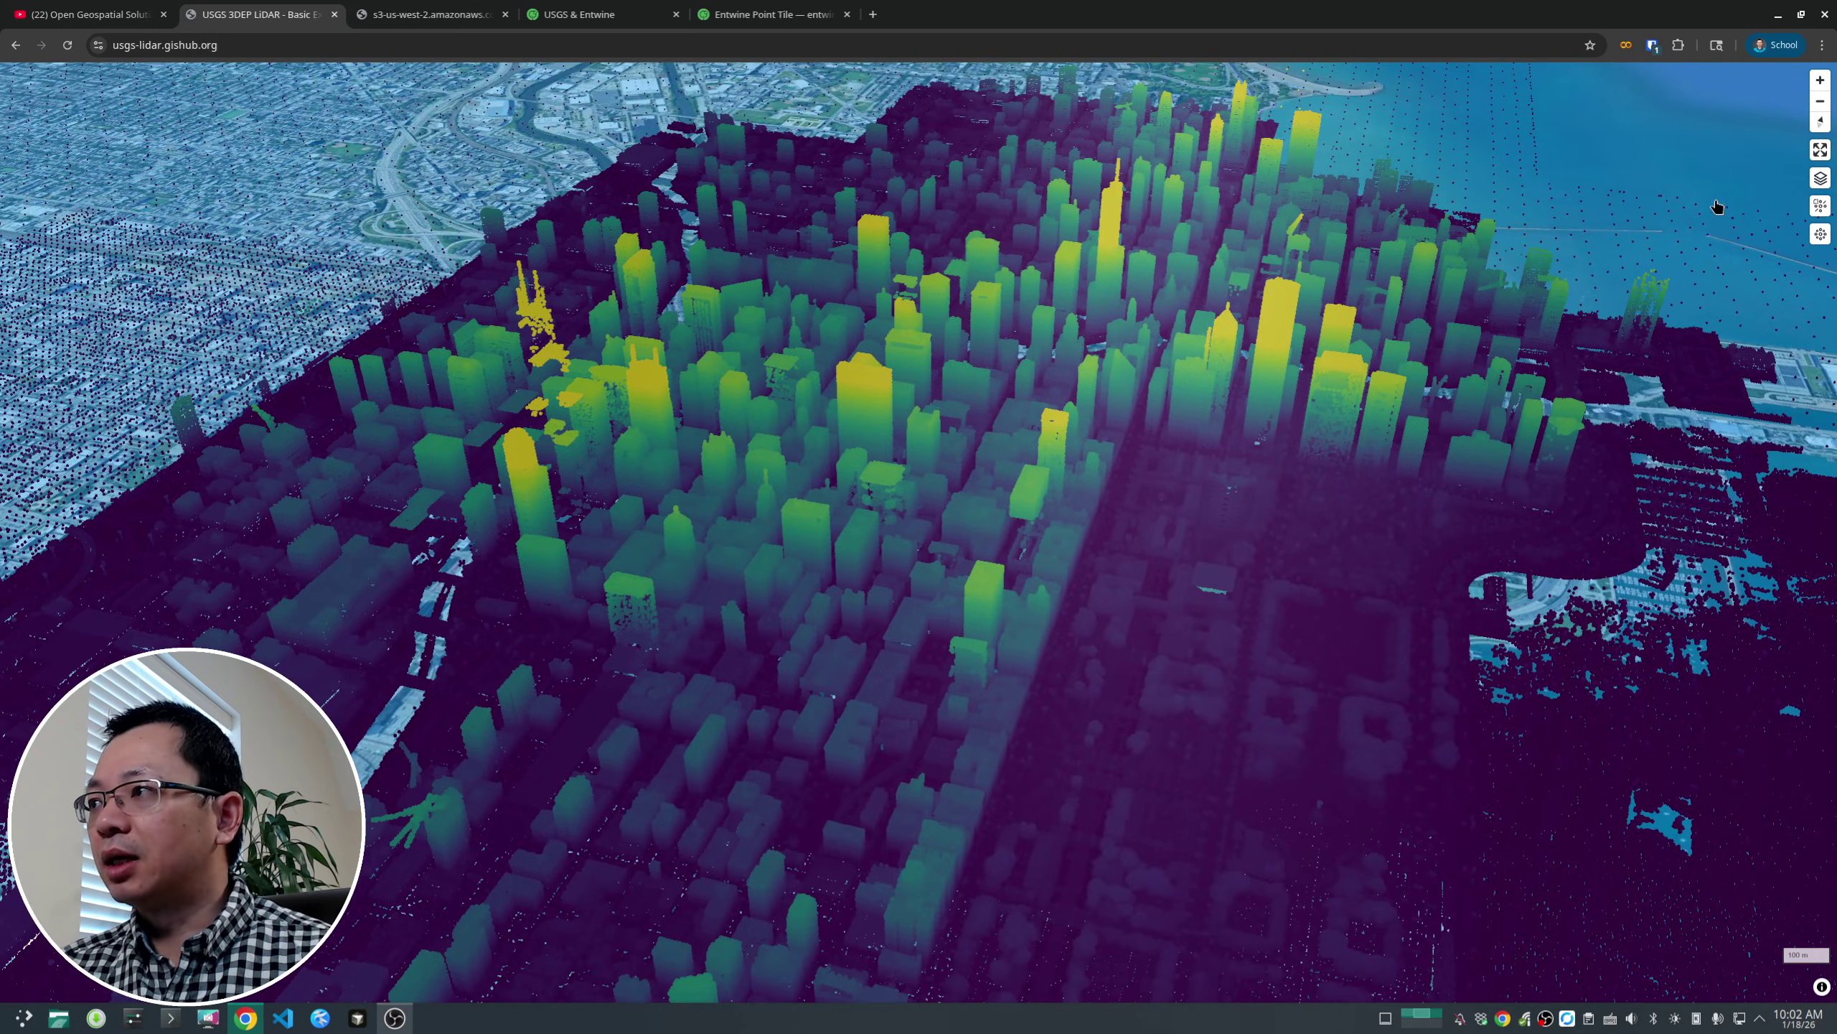
- Reopen the USGS 3DEP LiDAR controls, color the point cloud by Intensity and view it across downtown Chicago
left_click(1817, 208)
scroll(984, 500, "up", 3)
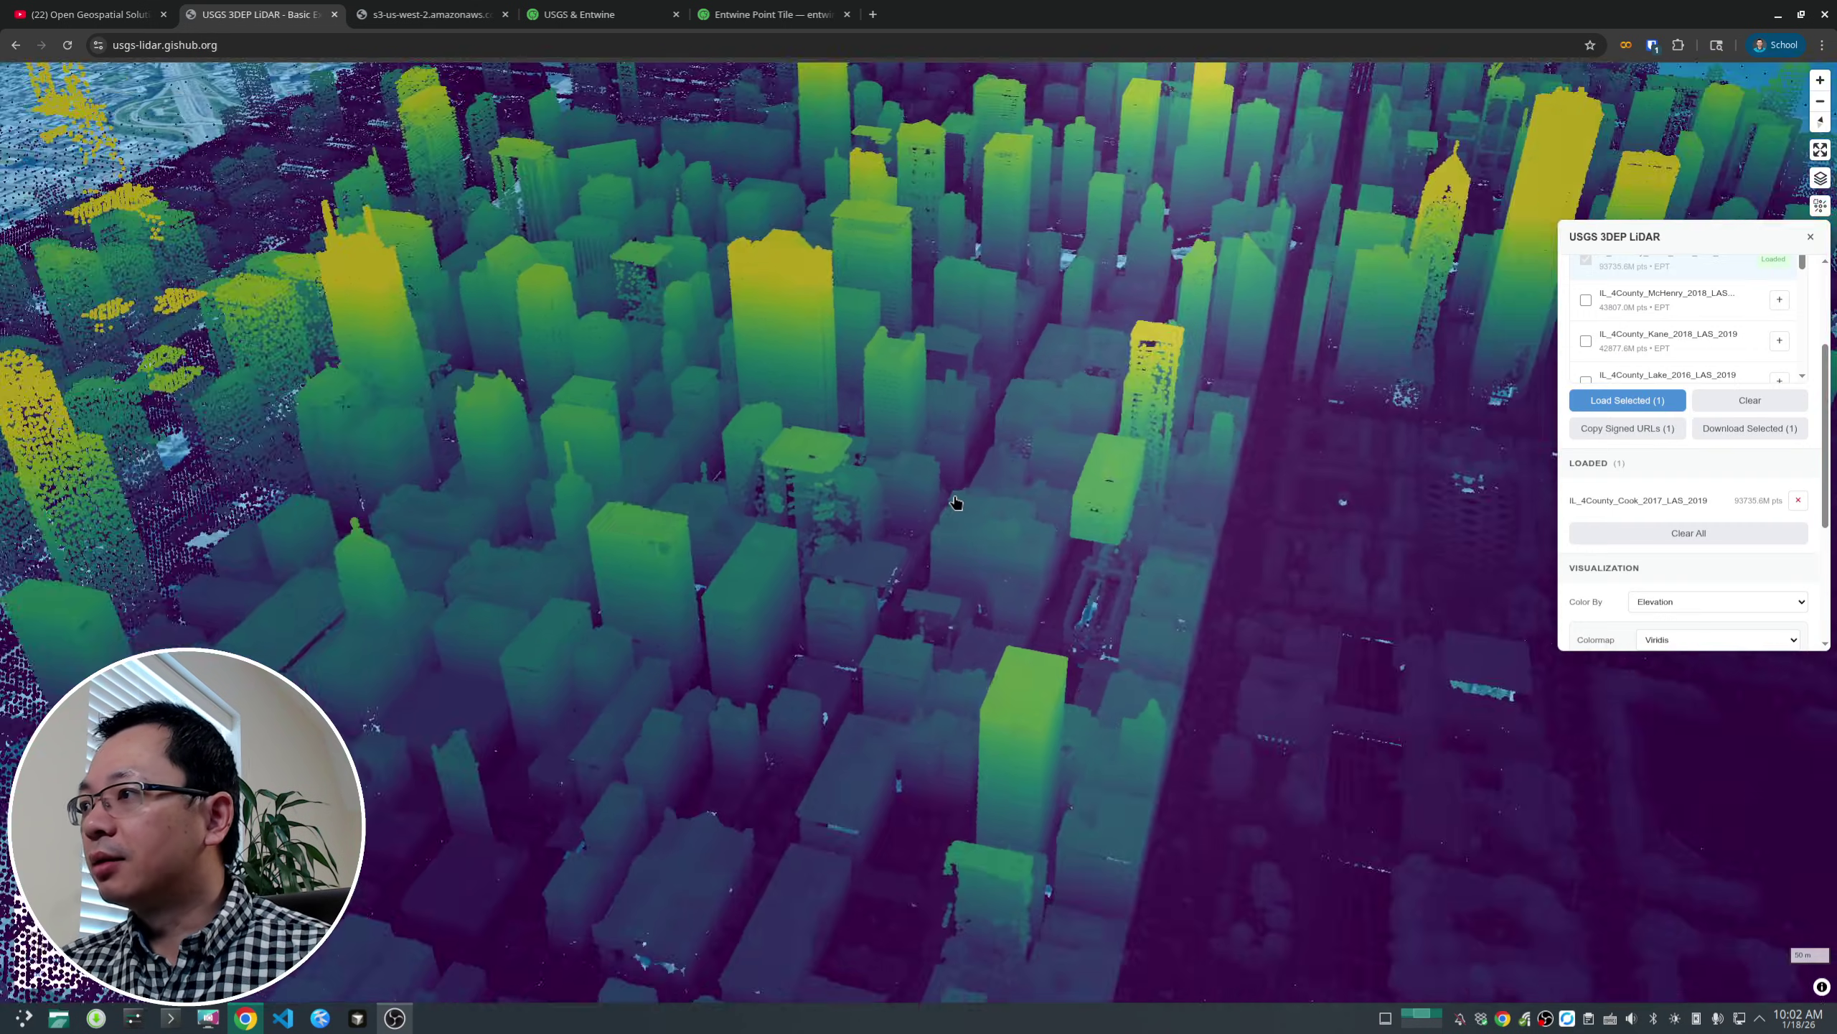
scroll(1824, 434, "down", 3)
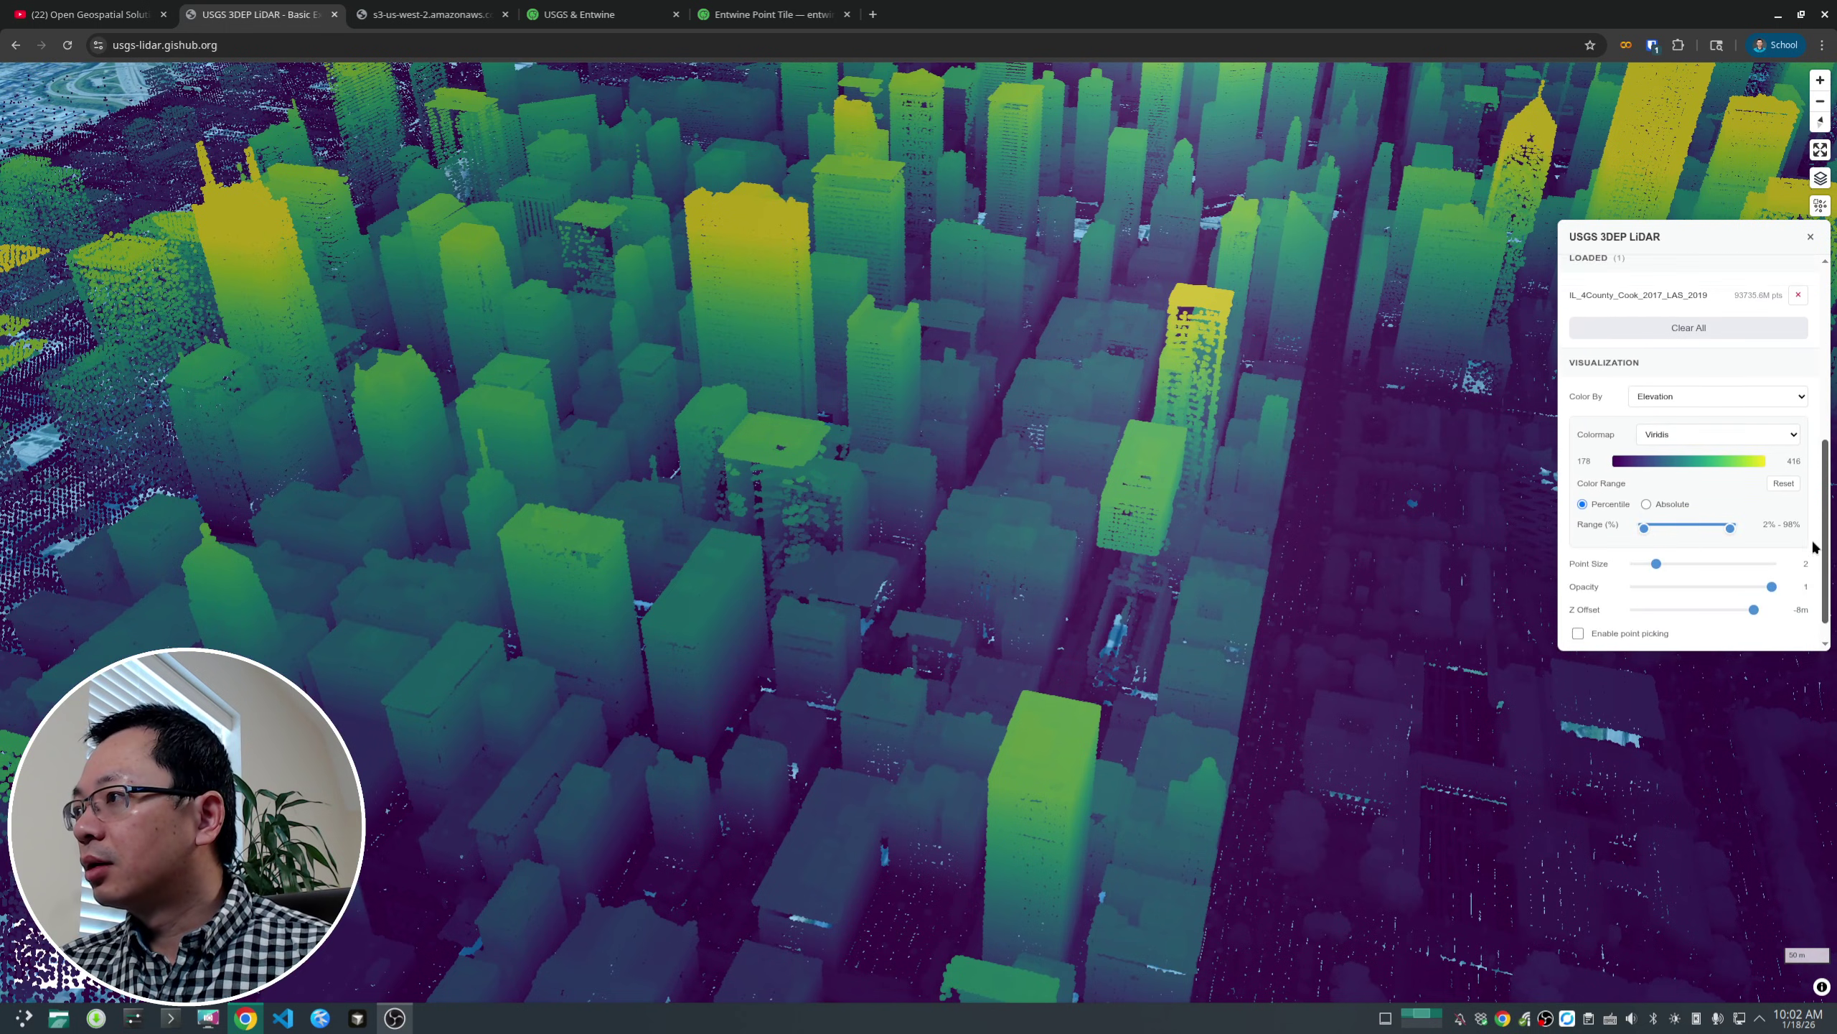
scroll(1091, 468, "down", 3)
left_click(1680, 366)
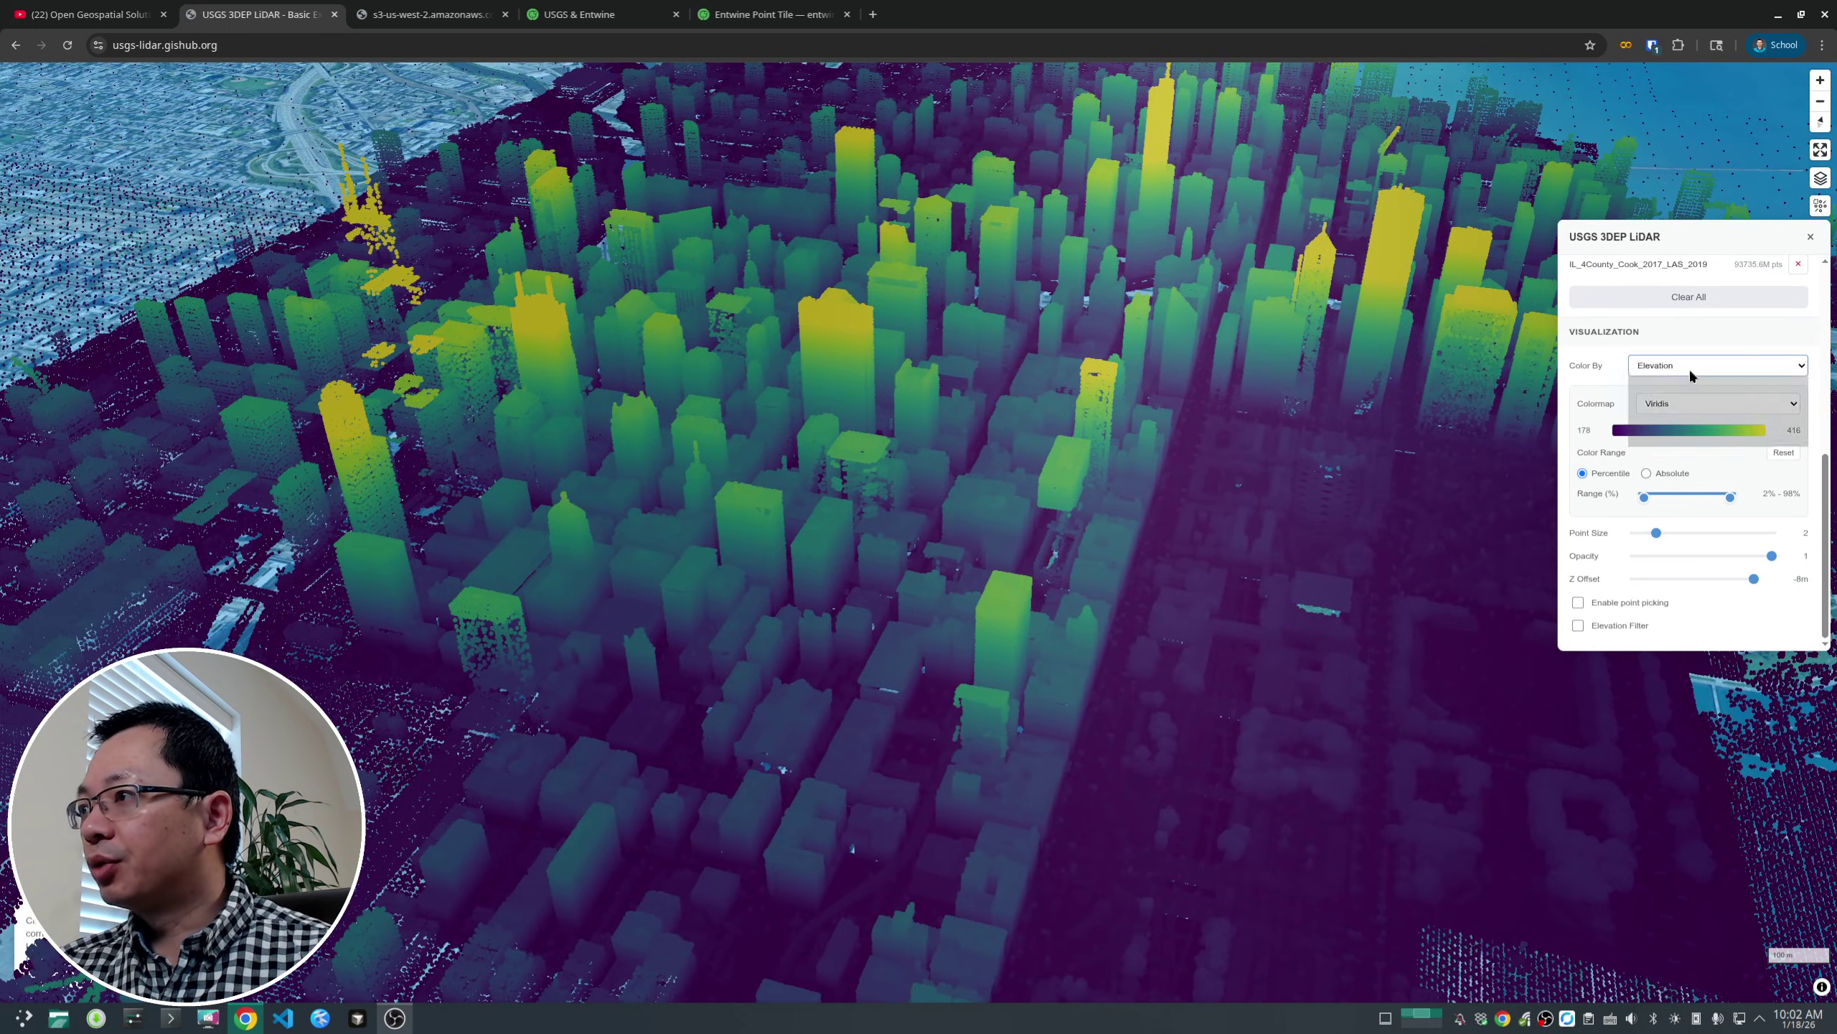
left_click(1356, 421)
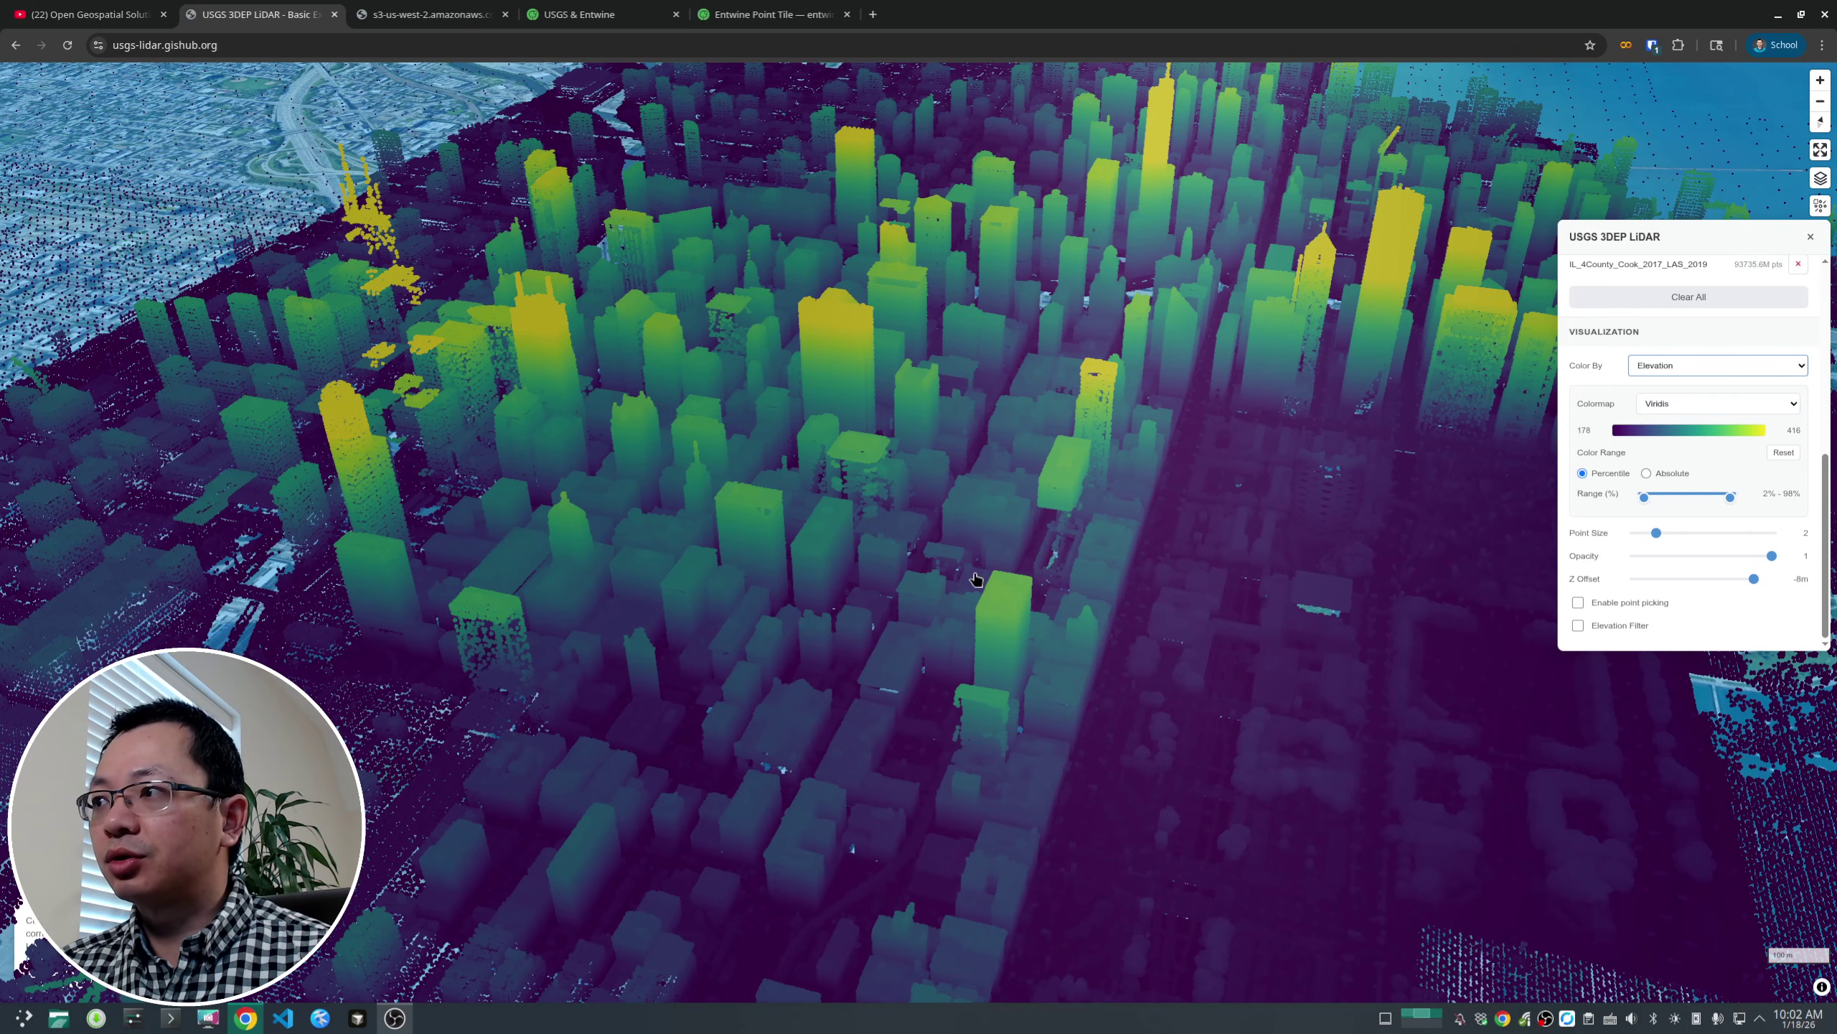
key("Down")
right_click_drag(917, 606, 850, 691)
left_click_drag(850, 691, 839, 523)
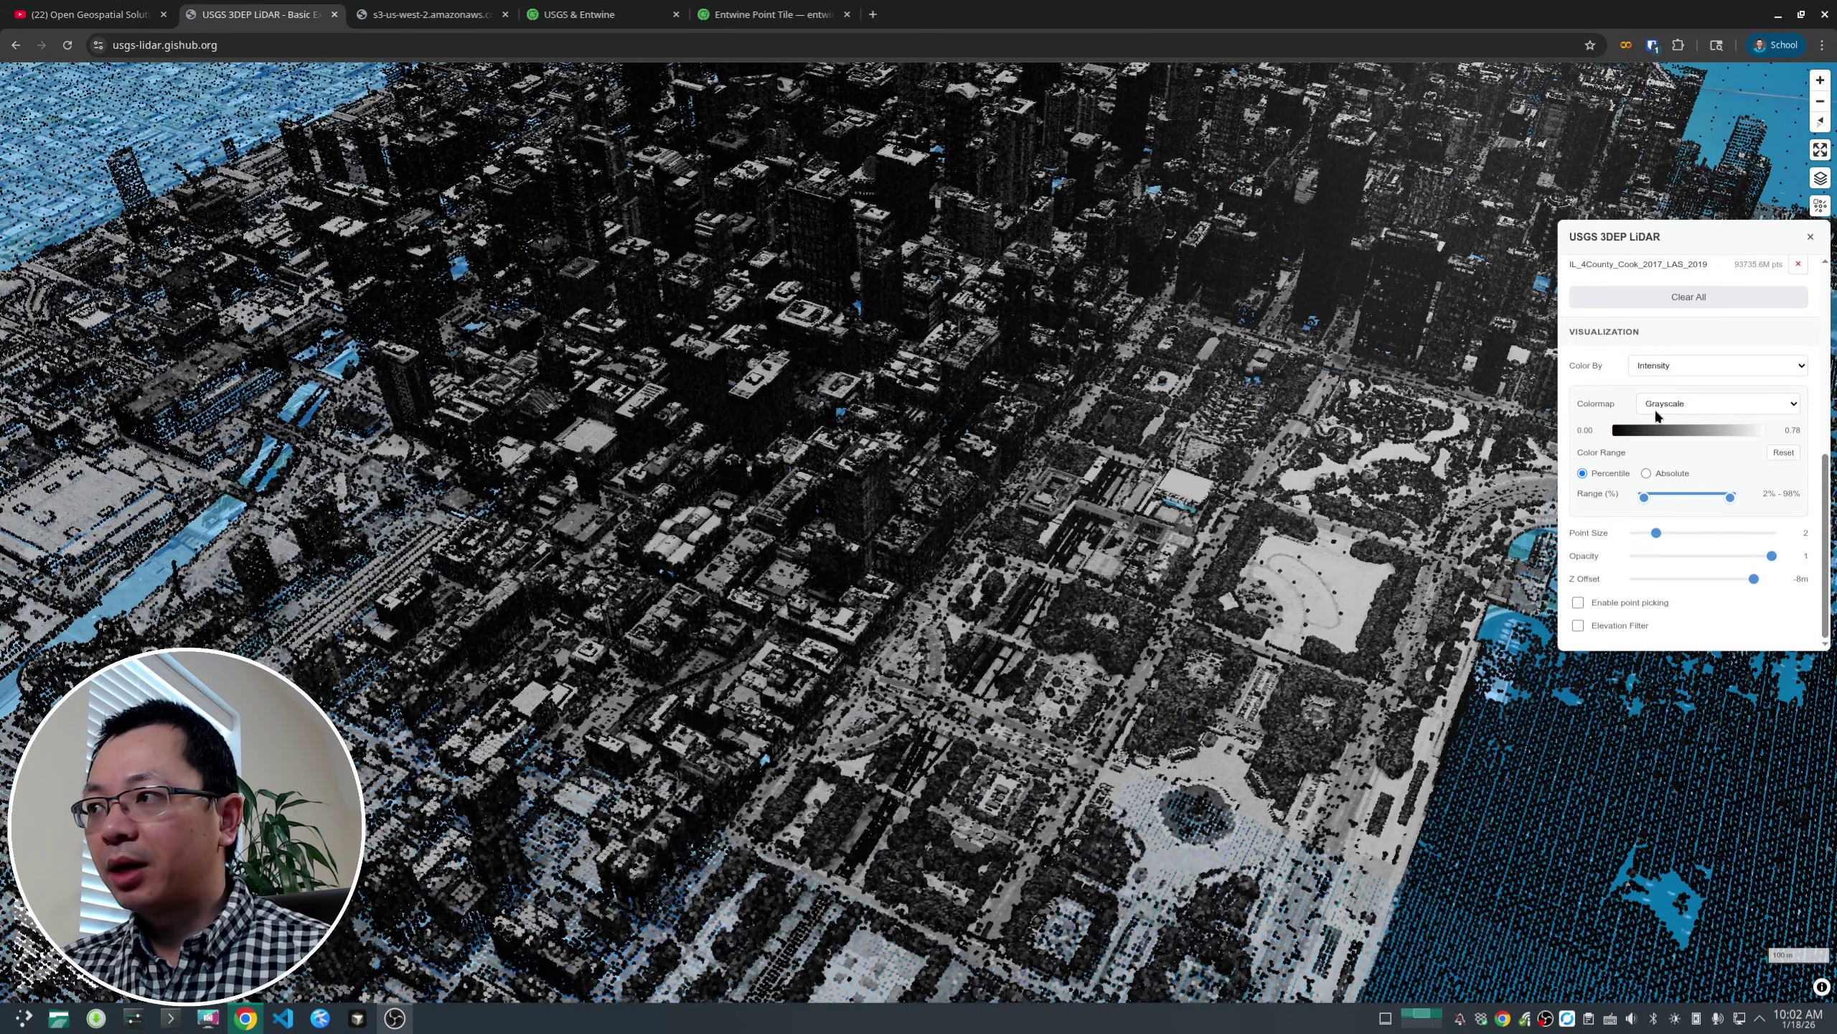
- Color the Cook County point cloud by Classification
left_click(1684, 403)
left_click(1700, 364)
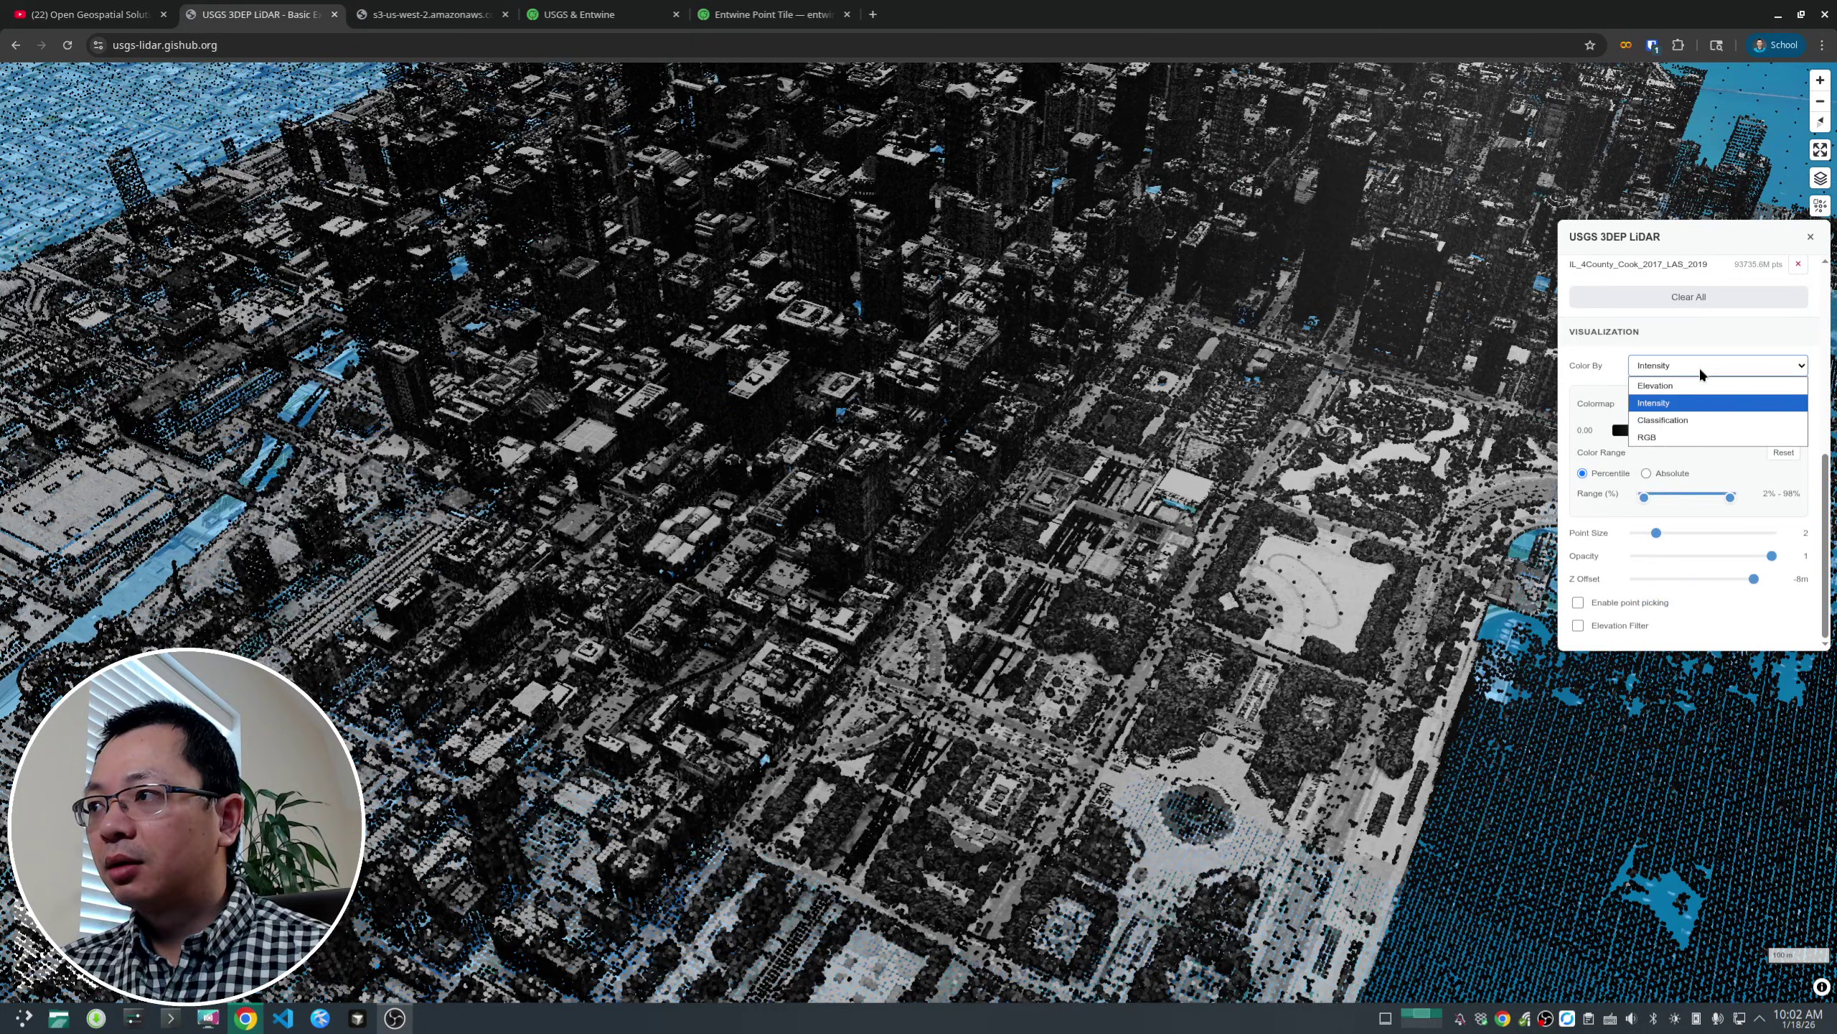
left_click(1696, 421)
- Examine the classified point cloud from above, from downtown out to the residential blocks, and in a low tilted view
scroll(905, 485, "down", 5)
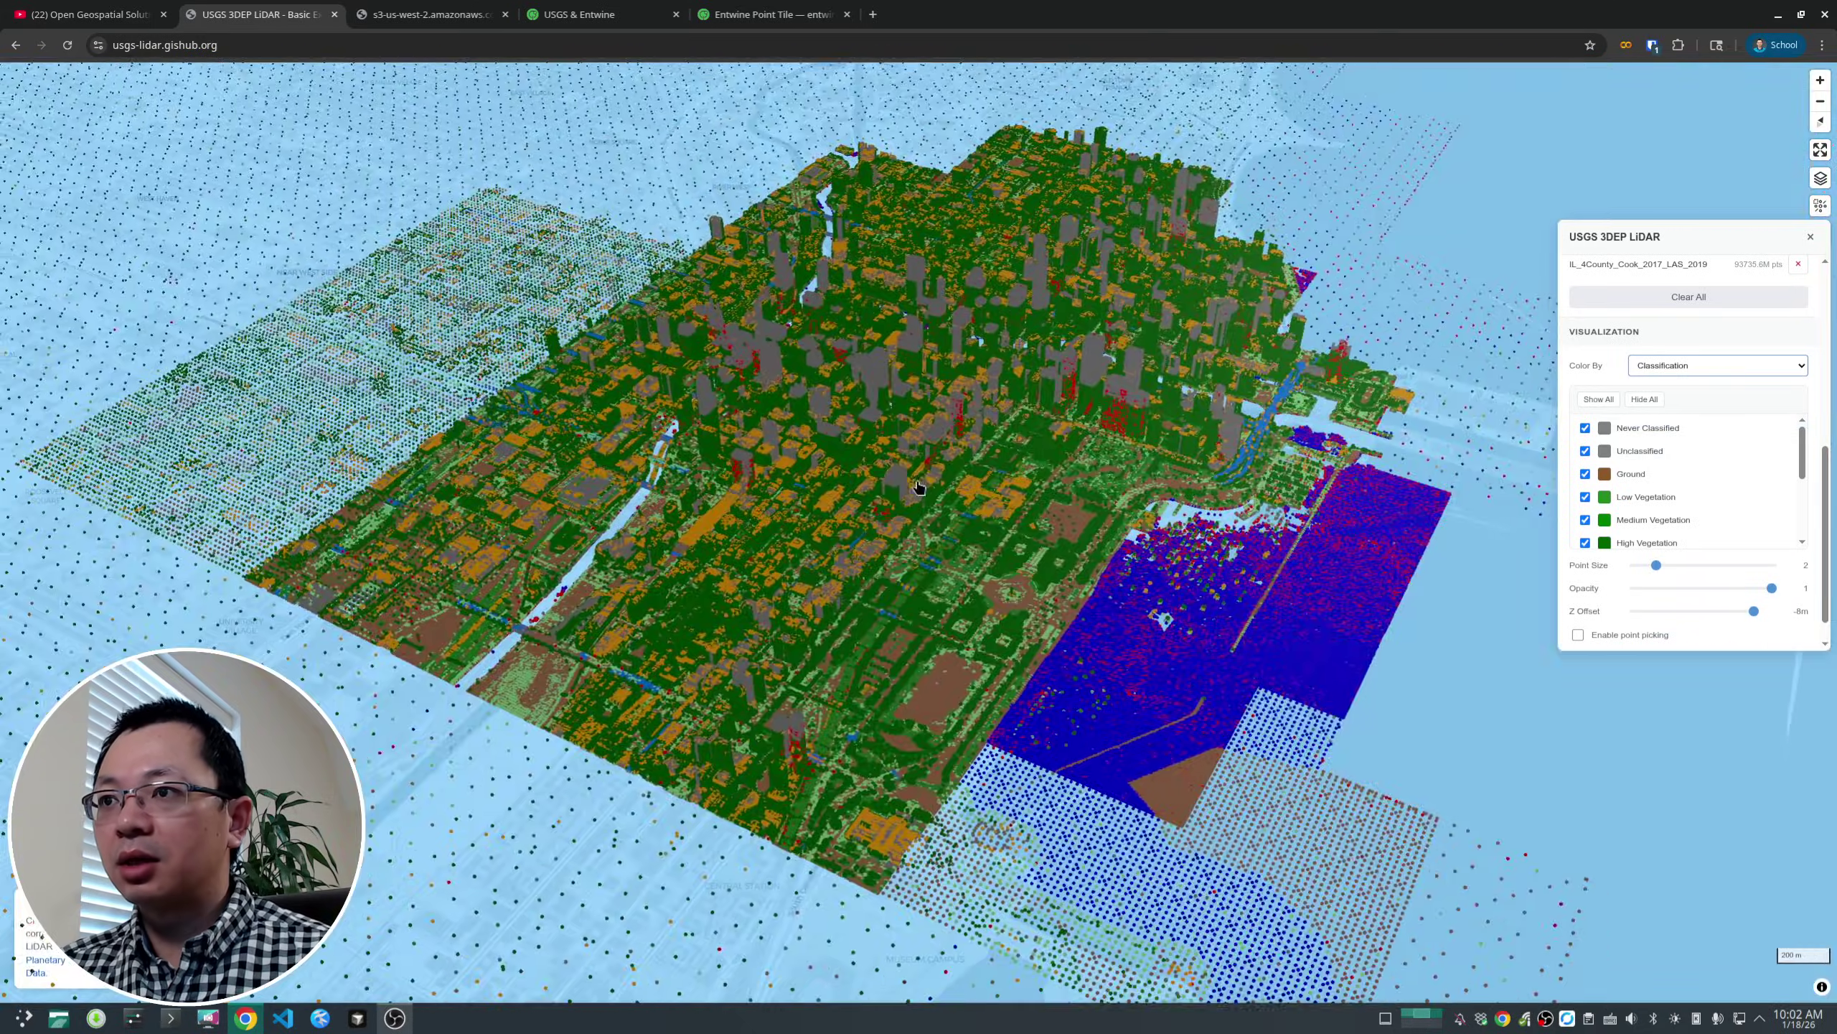
right_click_drag(917, 486, 928, 626)
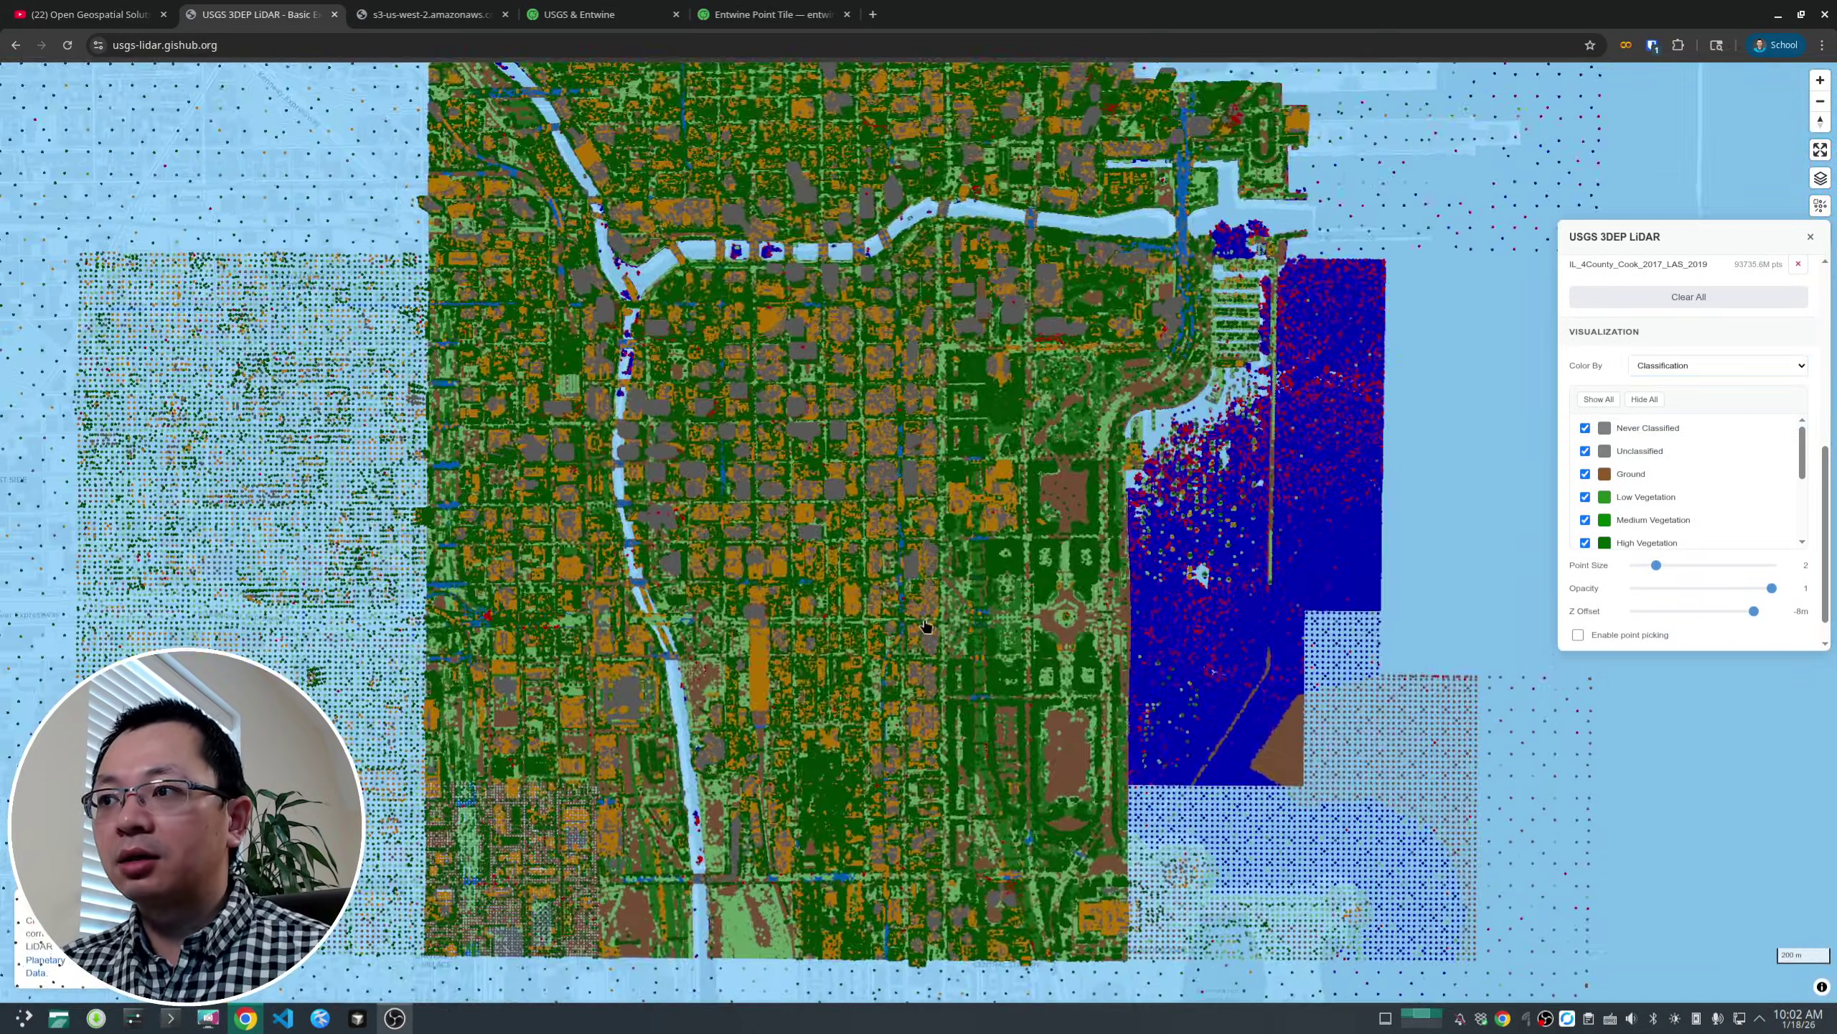
left_click_drag(766, 619, 947, 477)
left_click_drag(508, 550, 783, 521)
scroll(800, 501, "up", 4)
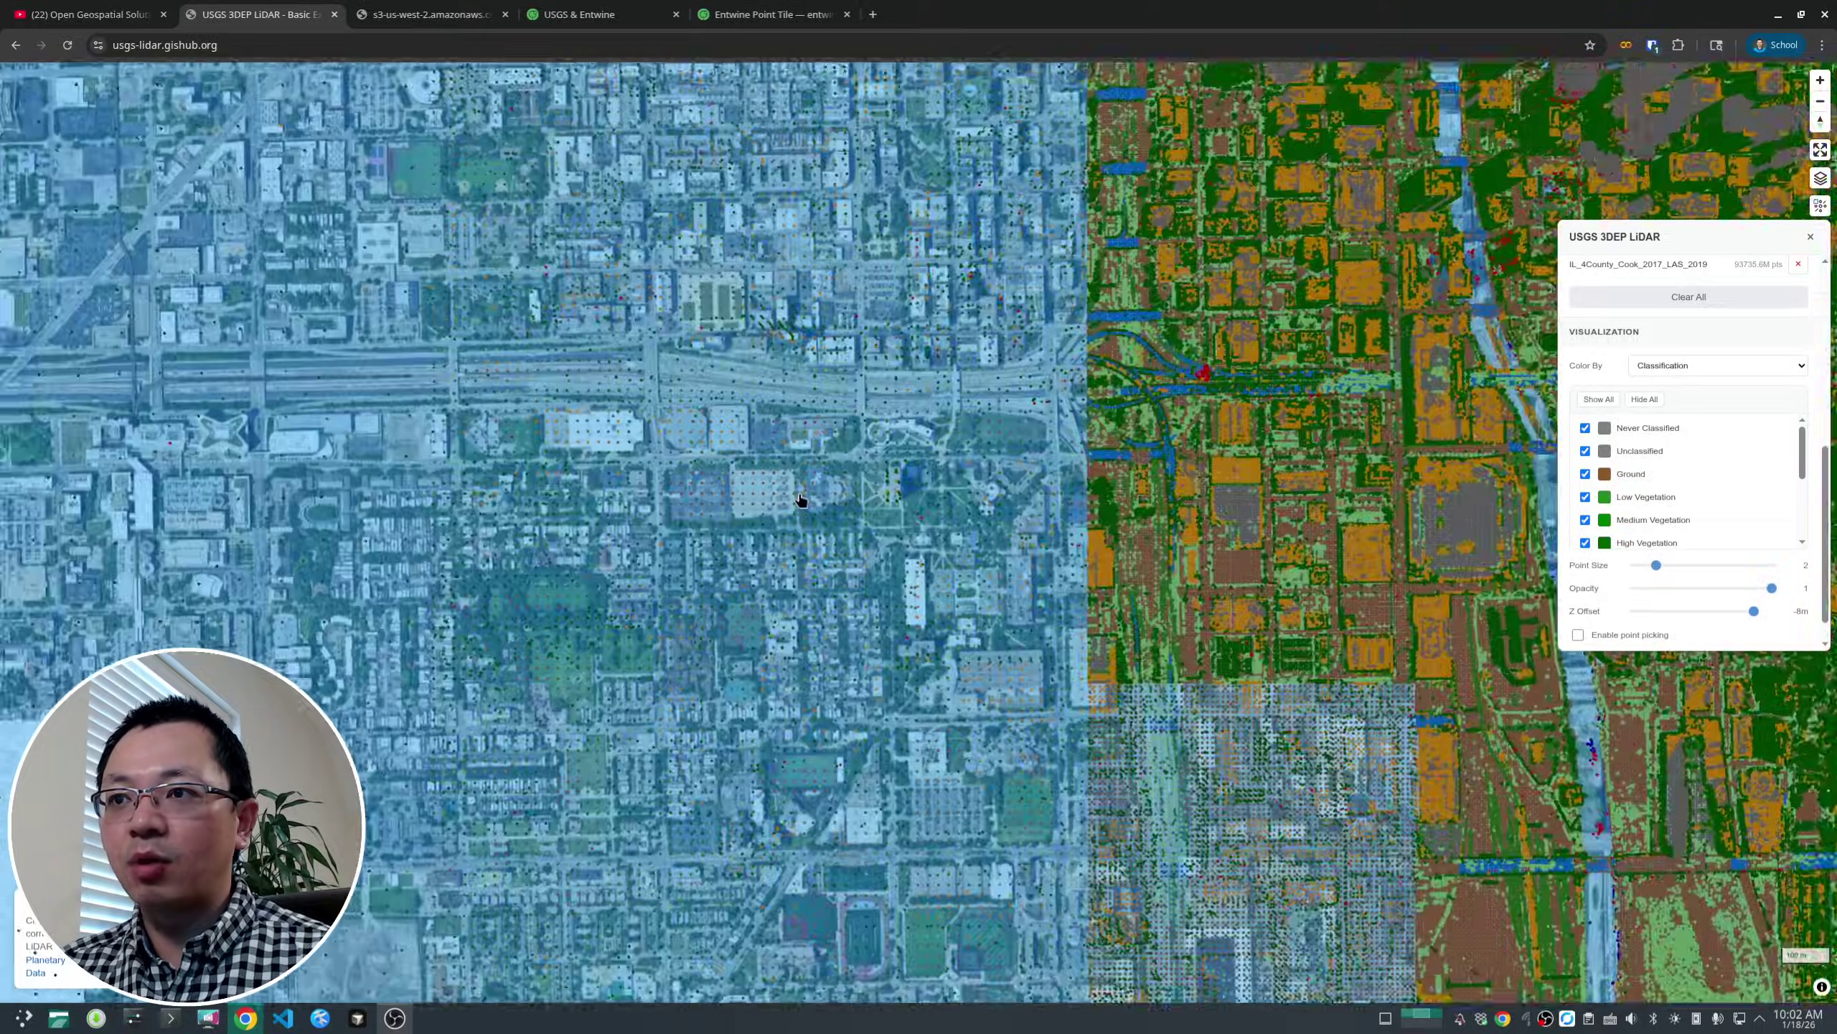
scroll(796, 492, "up", 5)
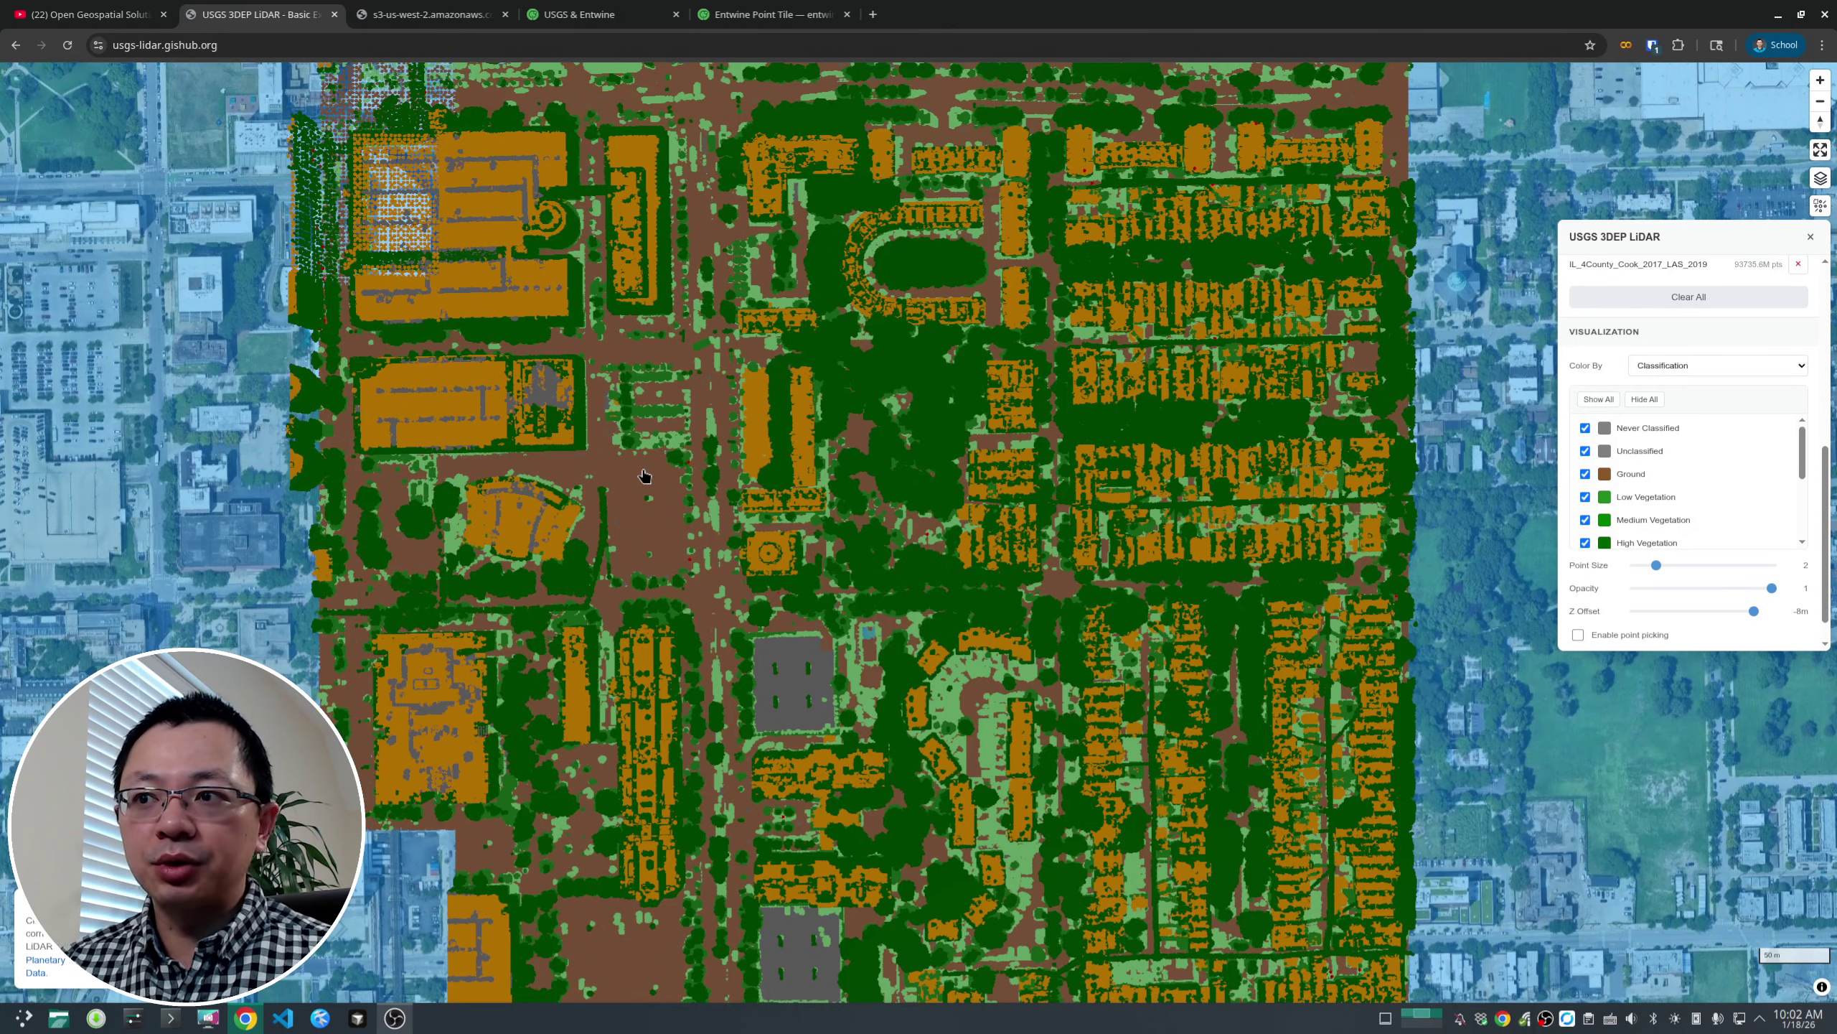
scroll(857, 598, "up", 5)
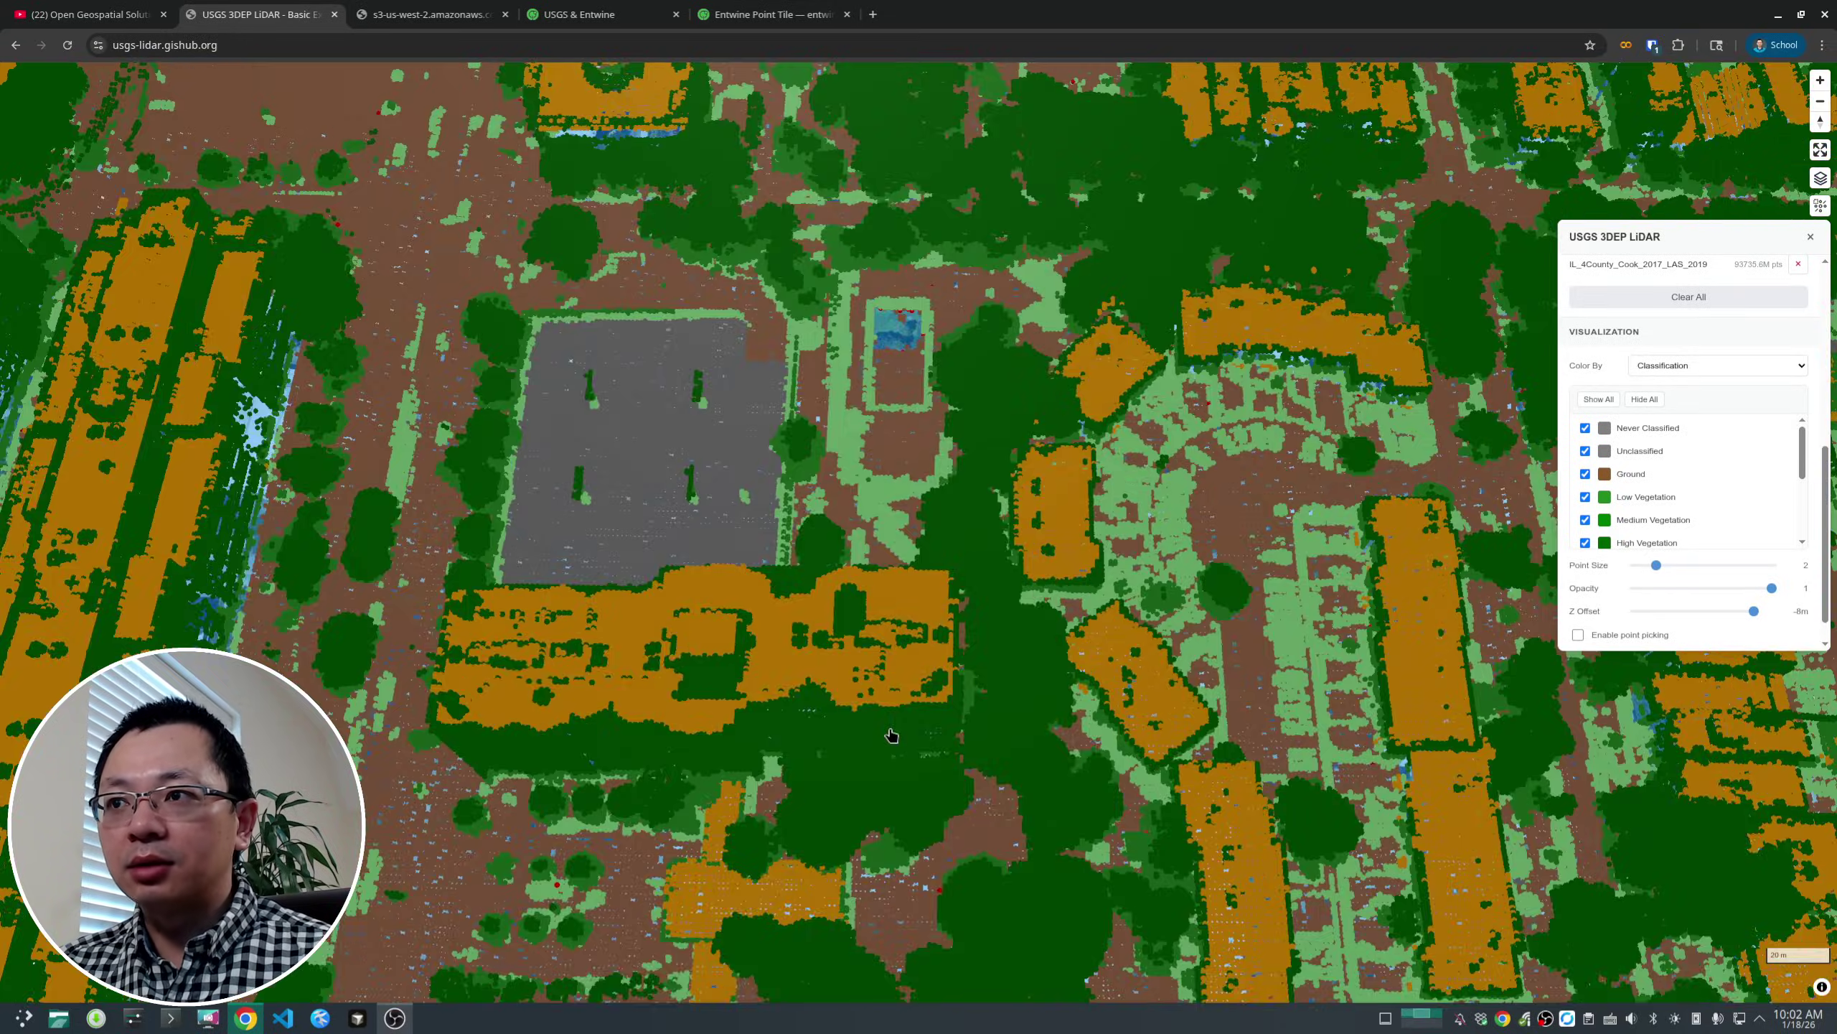
right_click_drag(891, 736, 876, 702)
scroll(891, 701, "down", 10)
scroll(891, 700, "up", 4)
scroll(890, 701, "up", 3)
left_click_drag(874, 699, 832, 411)
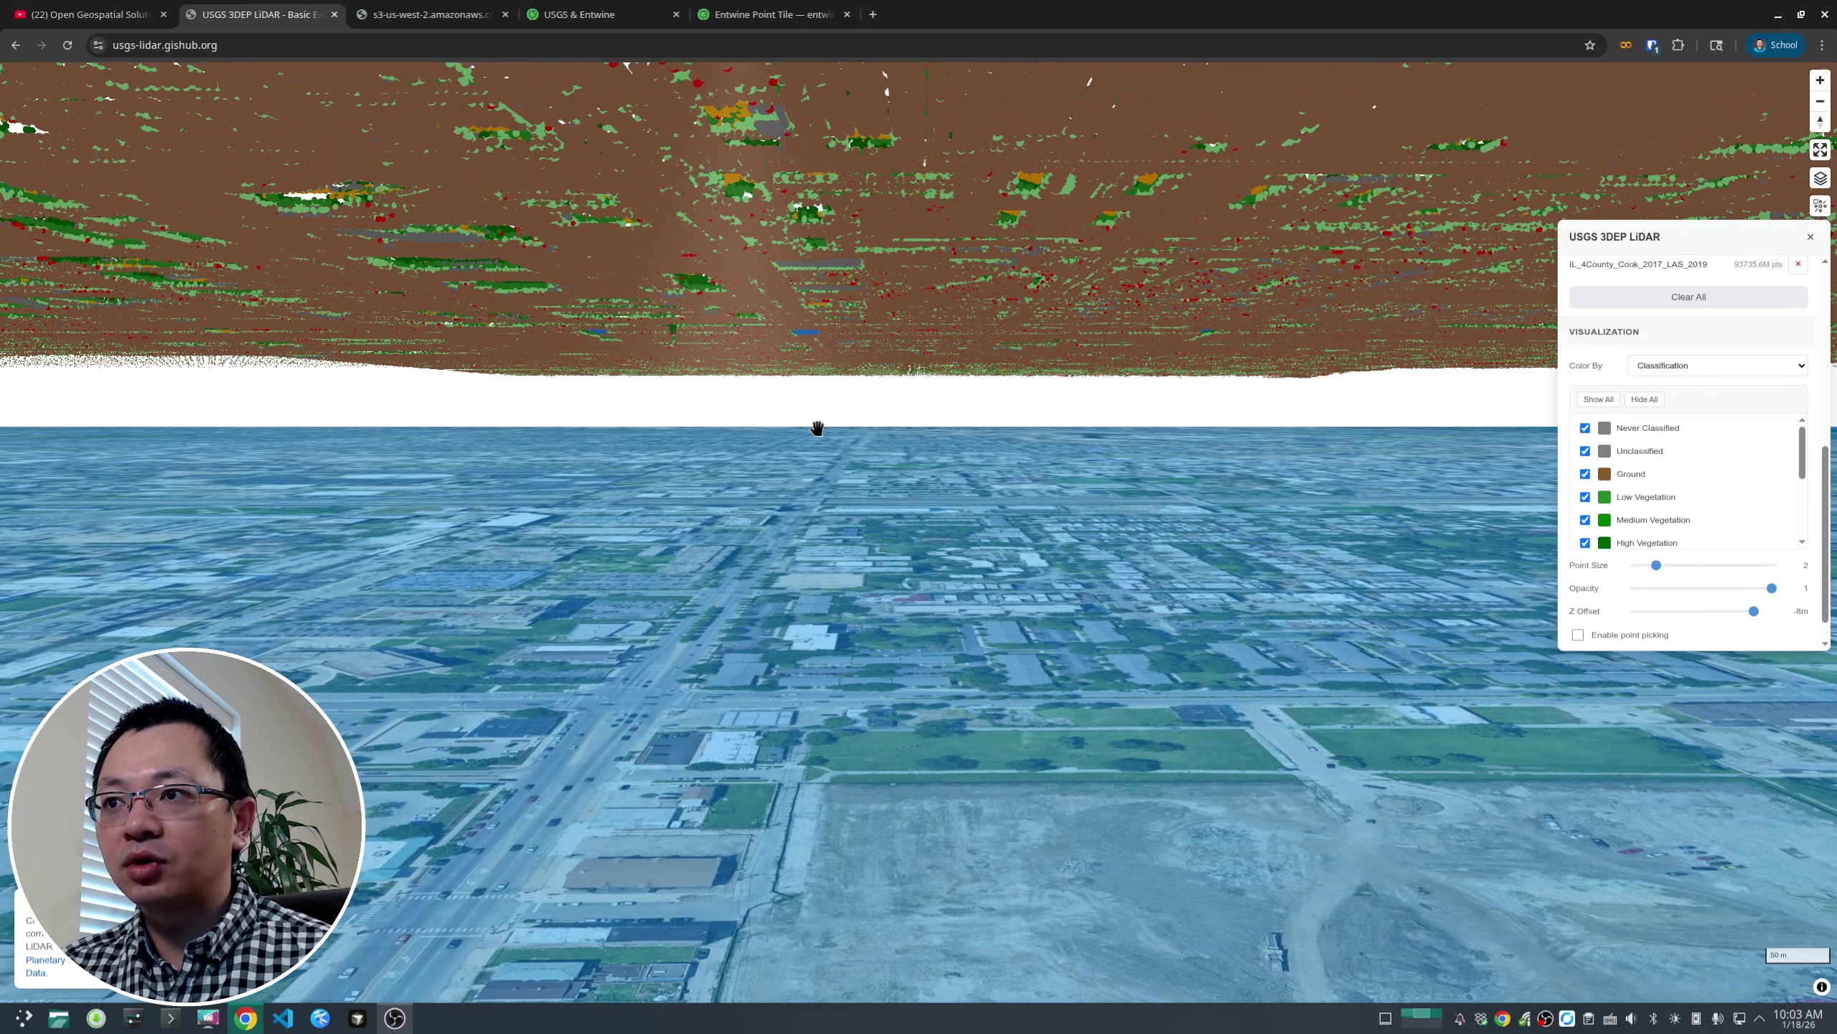
- Set the point cloud's Z offset to -100 m and view the classified buildings and trees in tilted 3D
scroll(1828, 486, "down", 1)
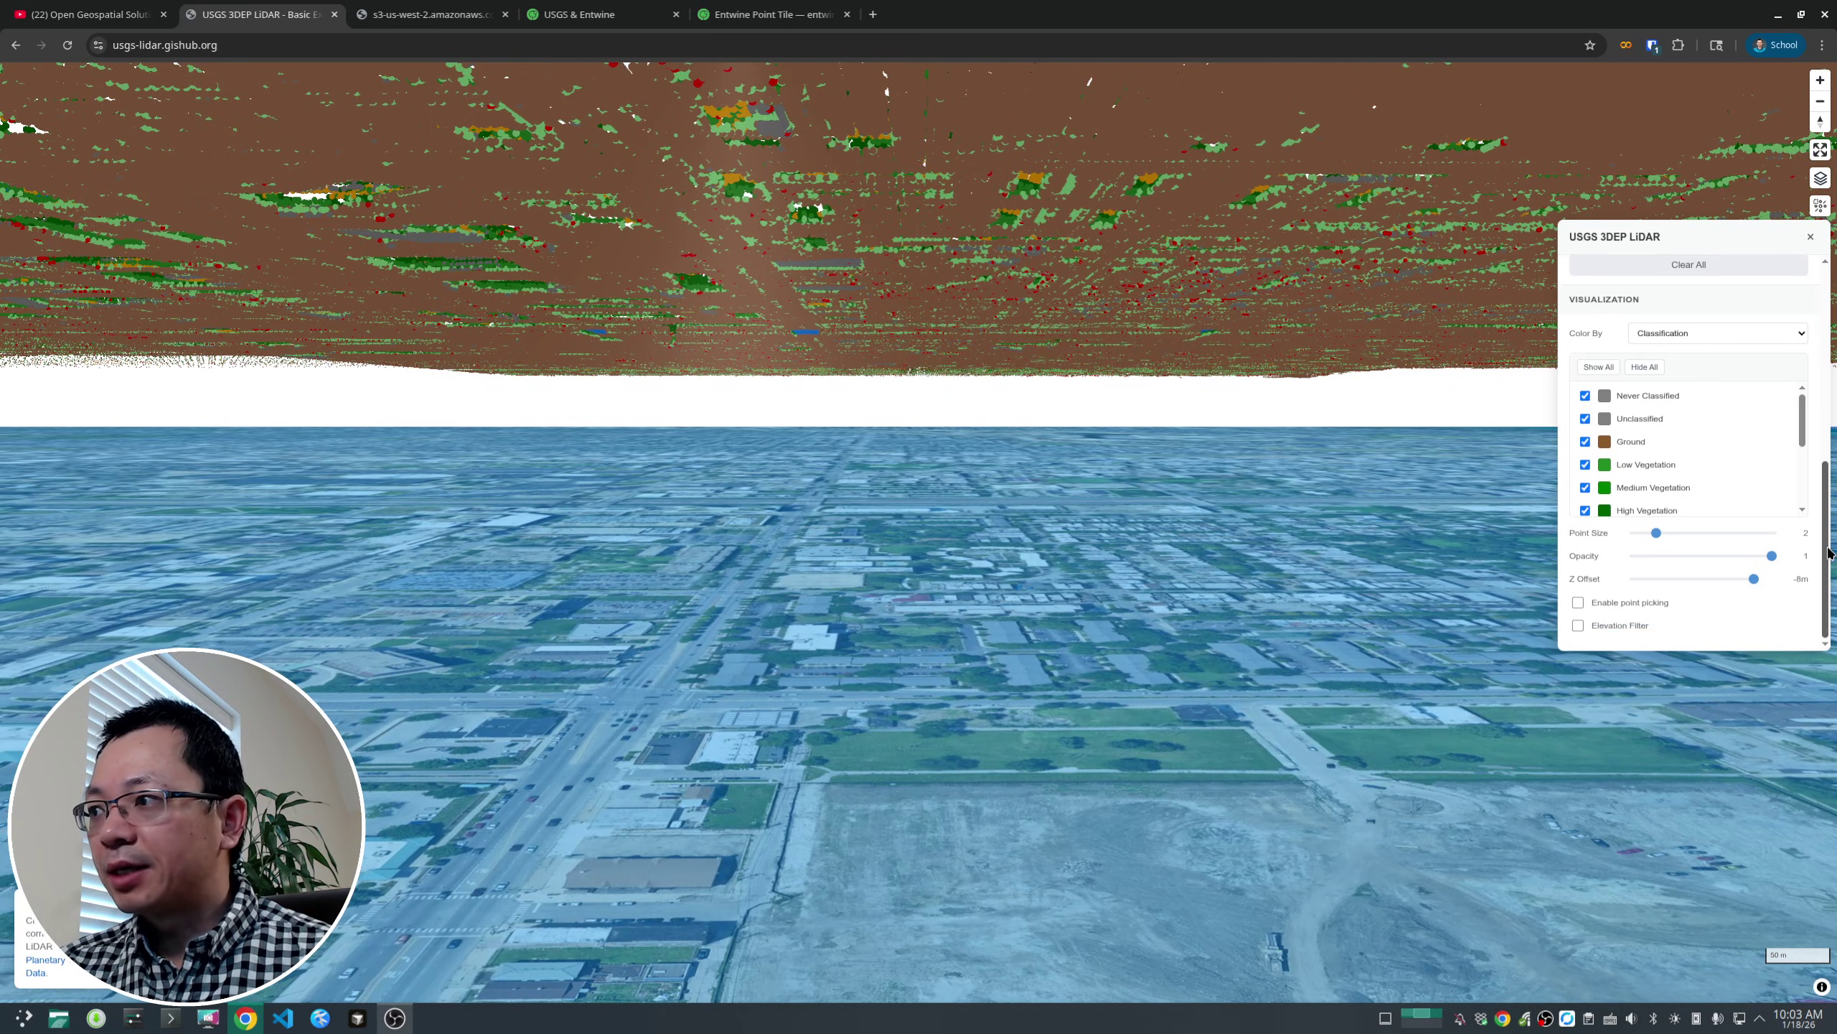
left_click(1749, 580)
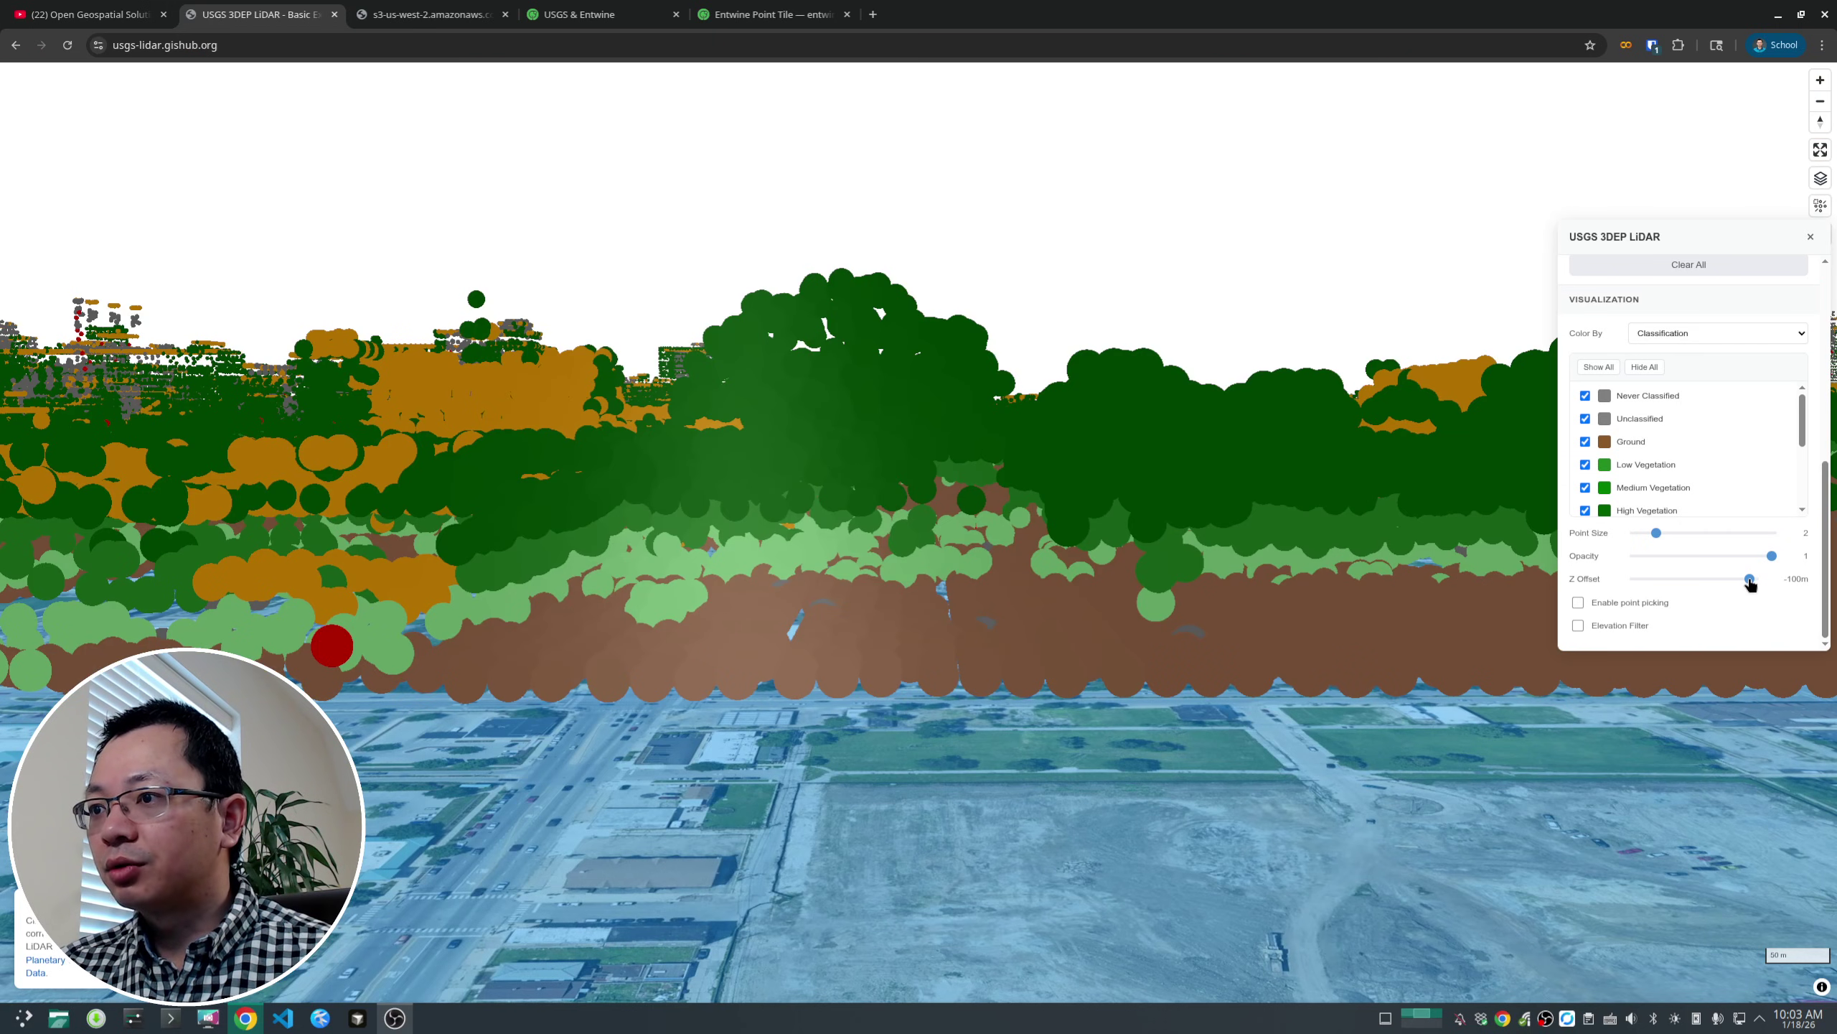
right_click_drag(871, 581, 835, 695)
left_click_drag(730, 800, 890, 763)
right_click_drag(912, 760, 932, 707)
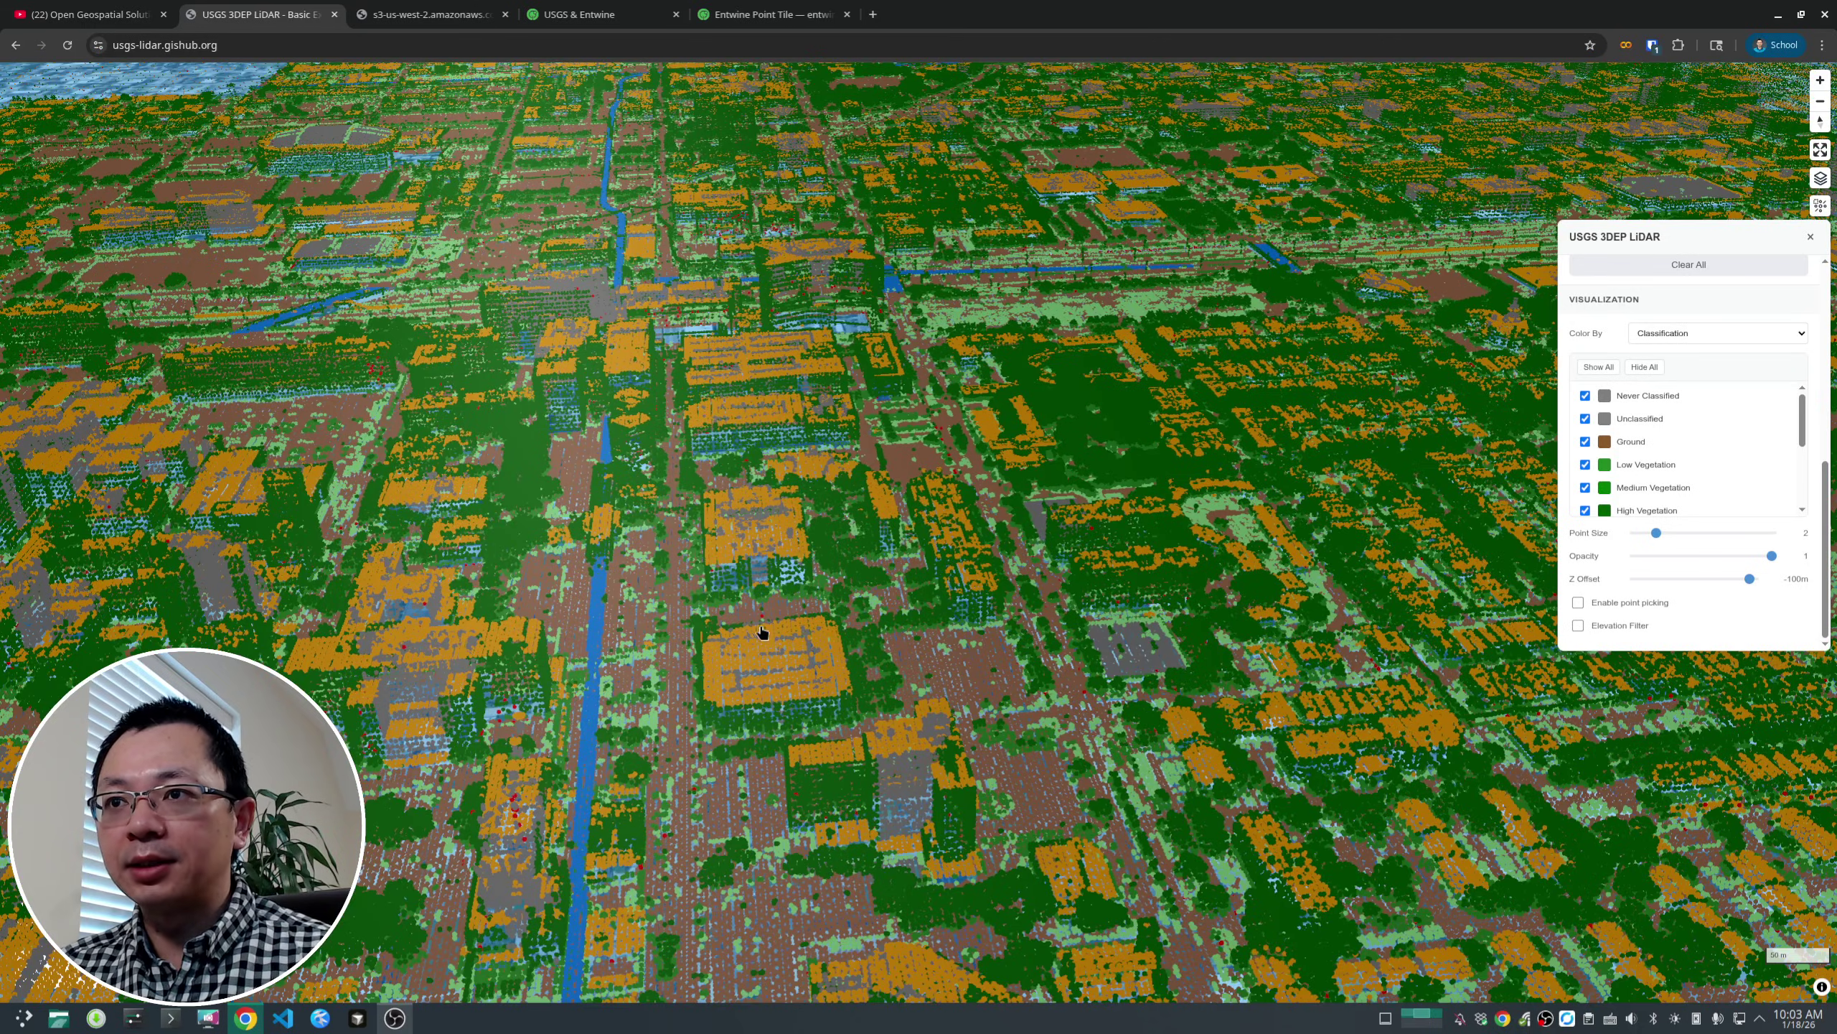
left_click_drag(617, 611, 847, 626)
left_click_drag(662, 628, 790, 602)
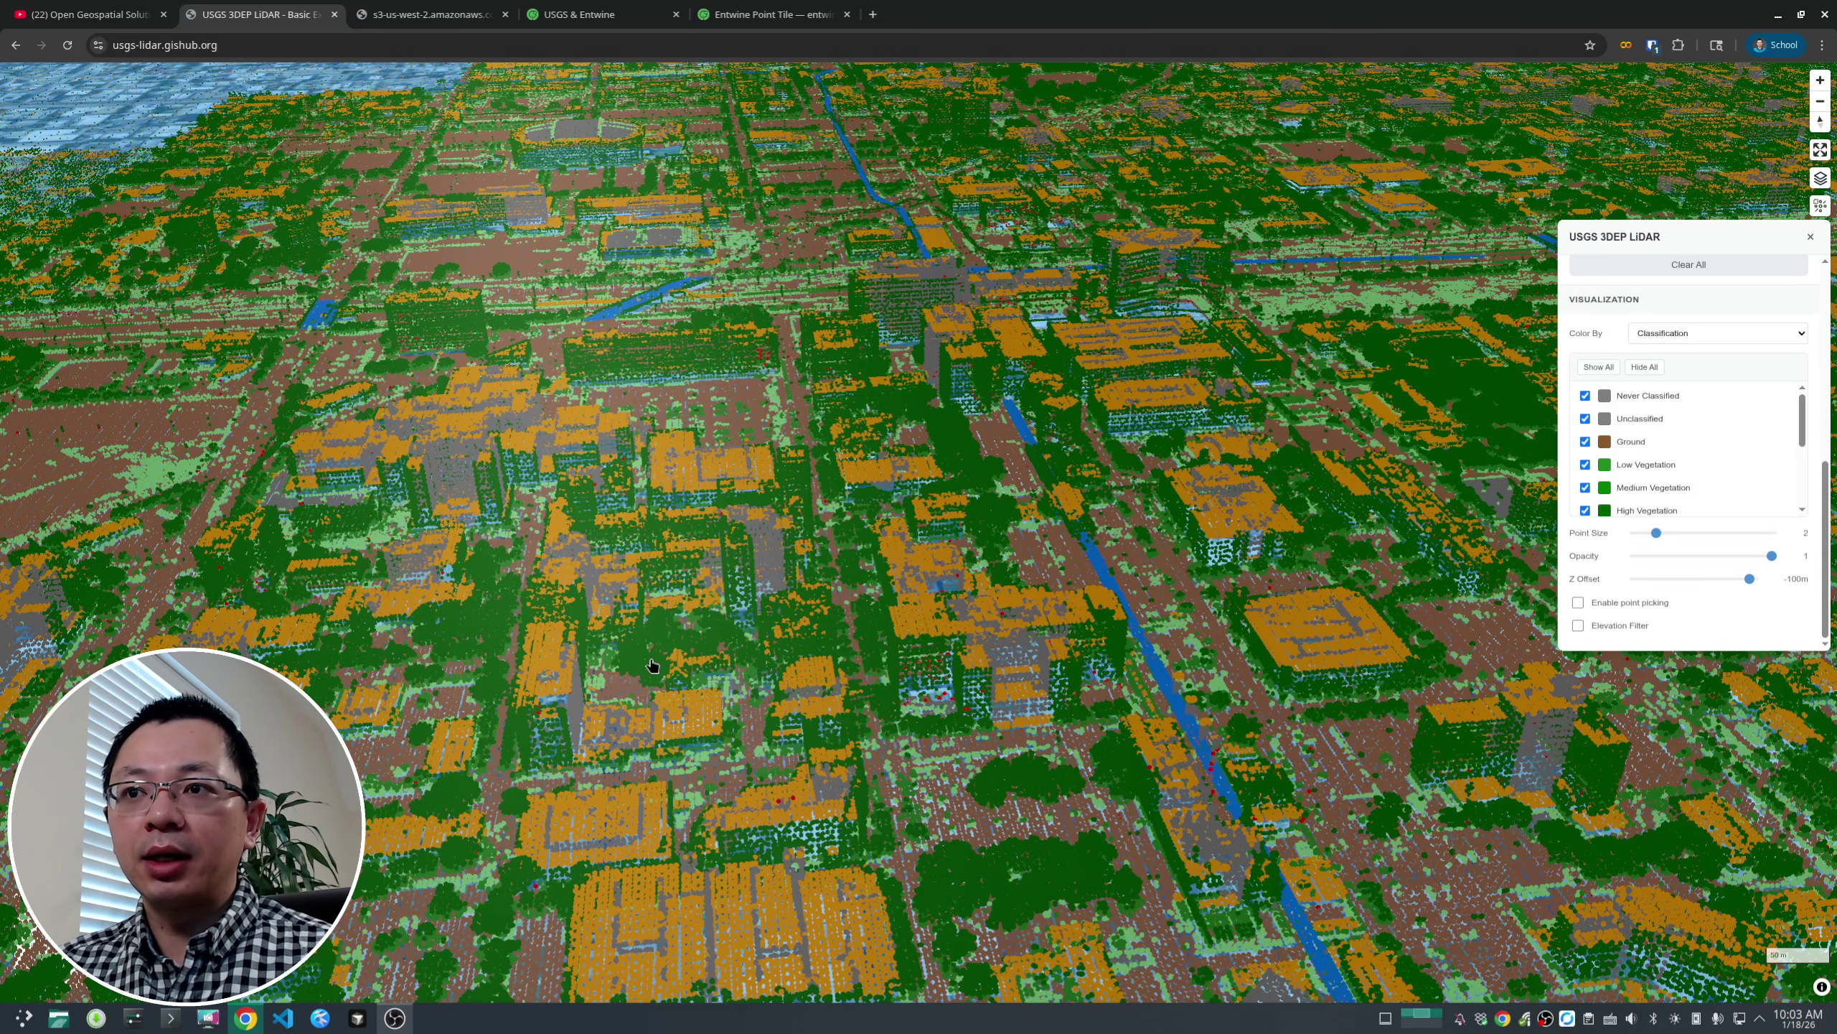
- Examine the classified buildings, vegetation and waterway in tilted 3D, from street-block detail out to the full Chicago point cloud
left_click_drag(653, 666, 502, 556)
left_click_drag(382, 436, 662, 534)
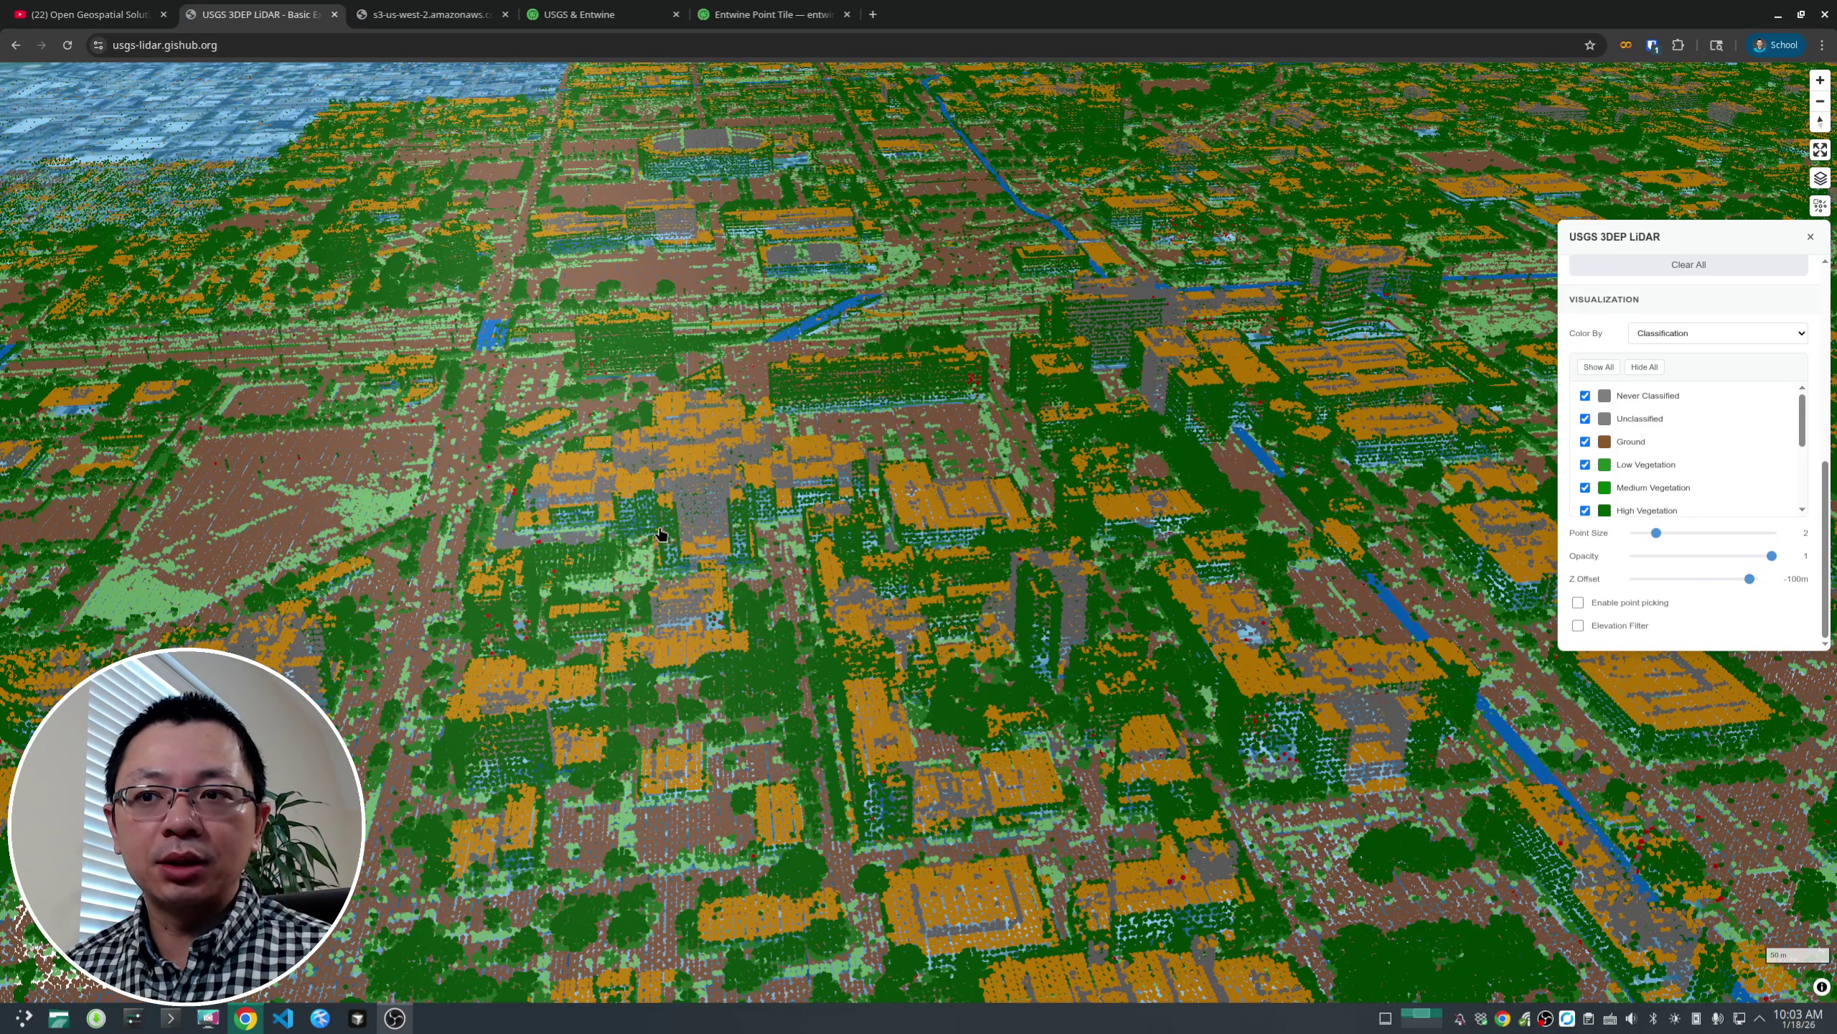
left_click_drag(491, 567, 643, 508)
right_click_drag(529, 533, 581, 544)
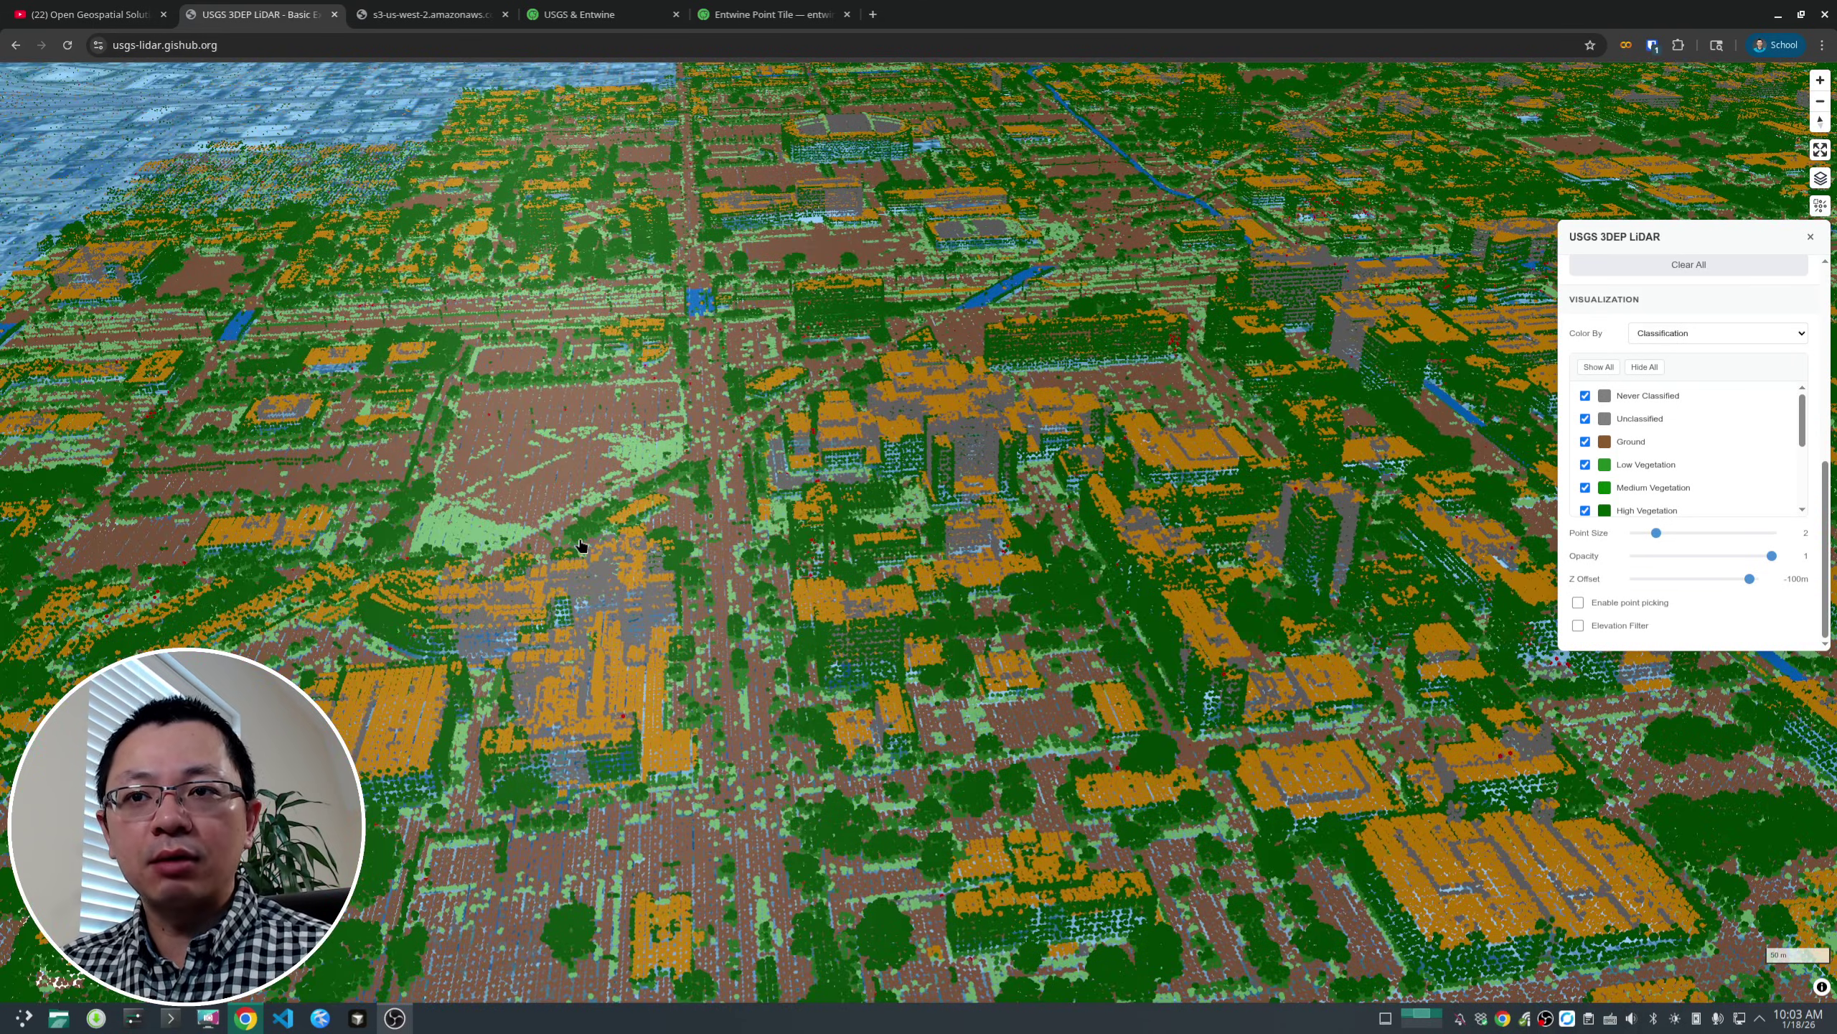
left_click_drag(409, 509, 333, 564)
left_click_drag(1469, 897, 550, 596)
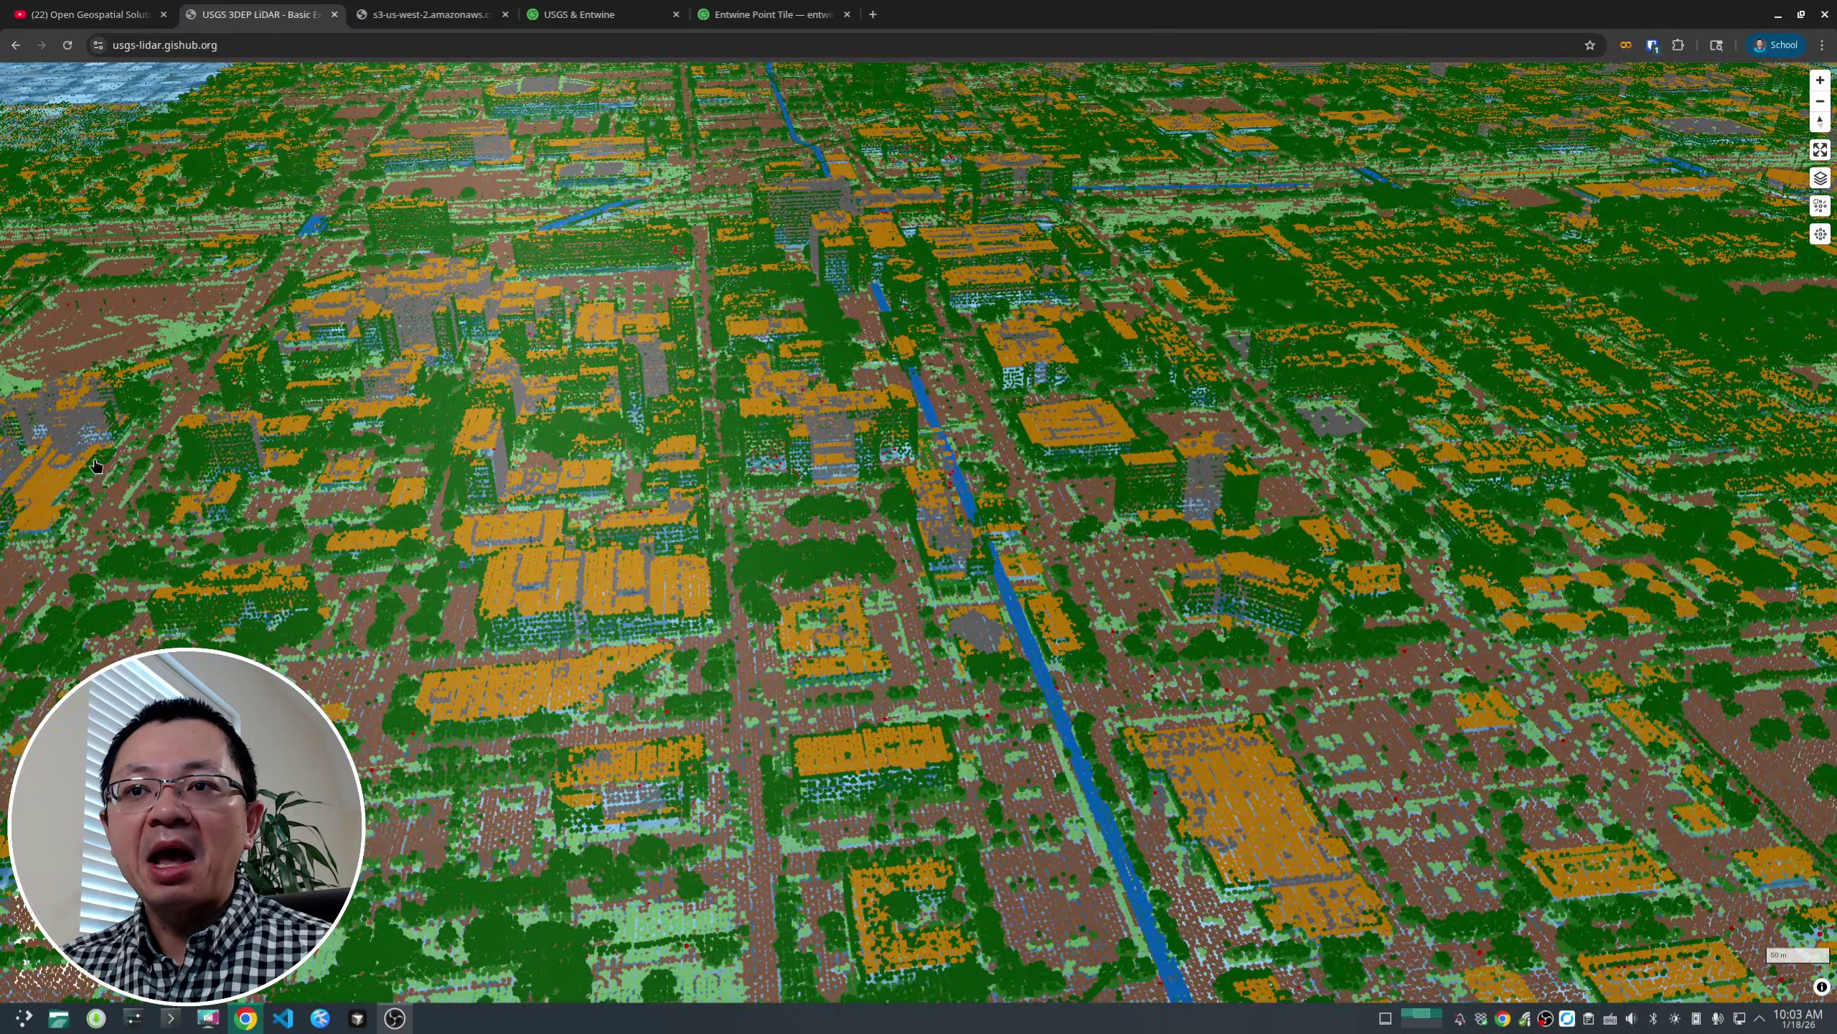
scroll(548, 595, "up", 3)
scroll(678, 652, "down", 5)
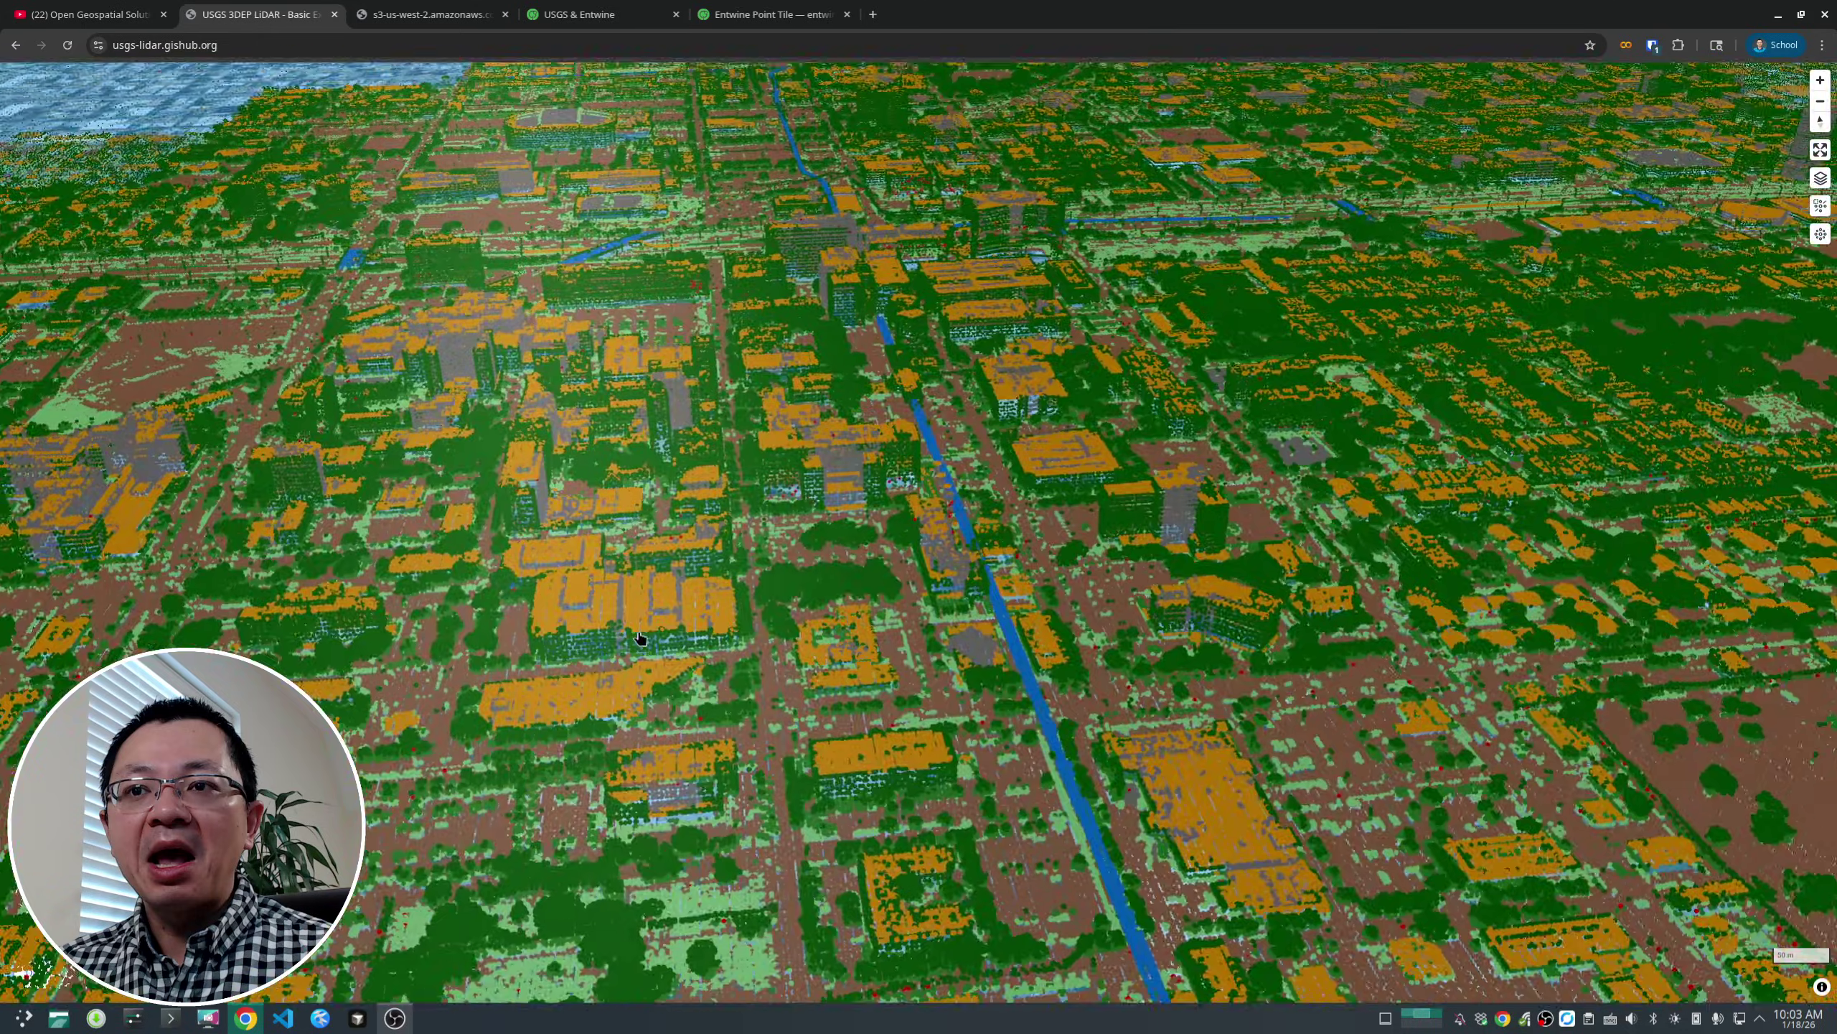
right_click_drag(842, 591, 816, 627)
scroll(814, 625, "down", 5)
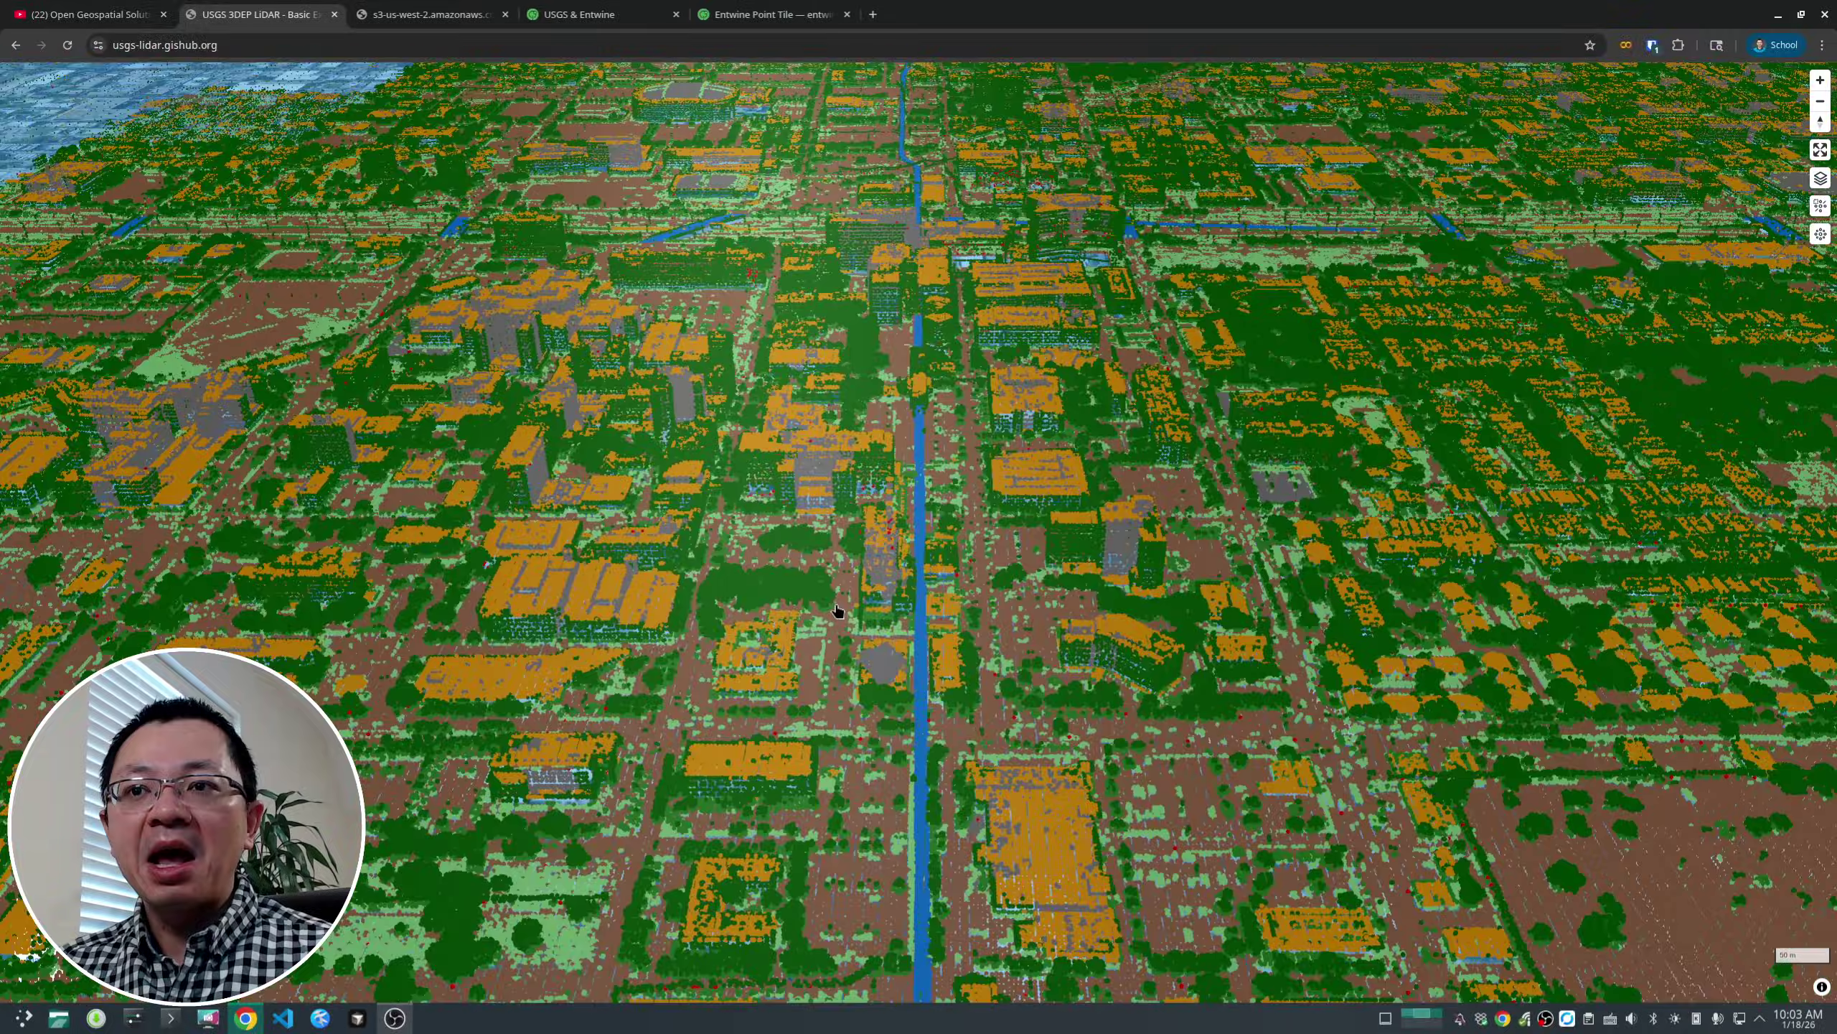
scroll(658, 617, "down", 5)
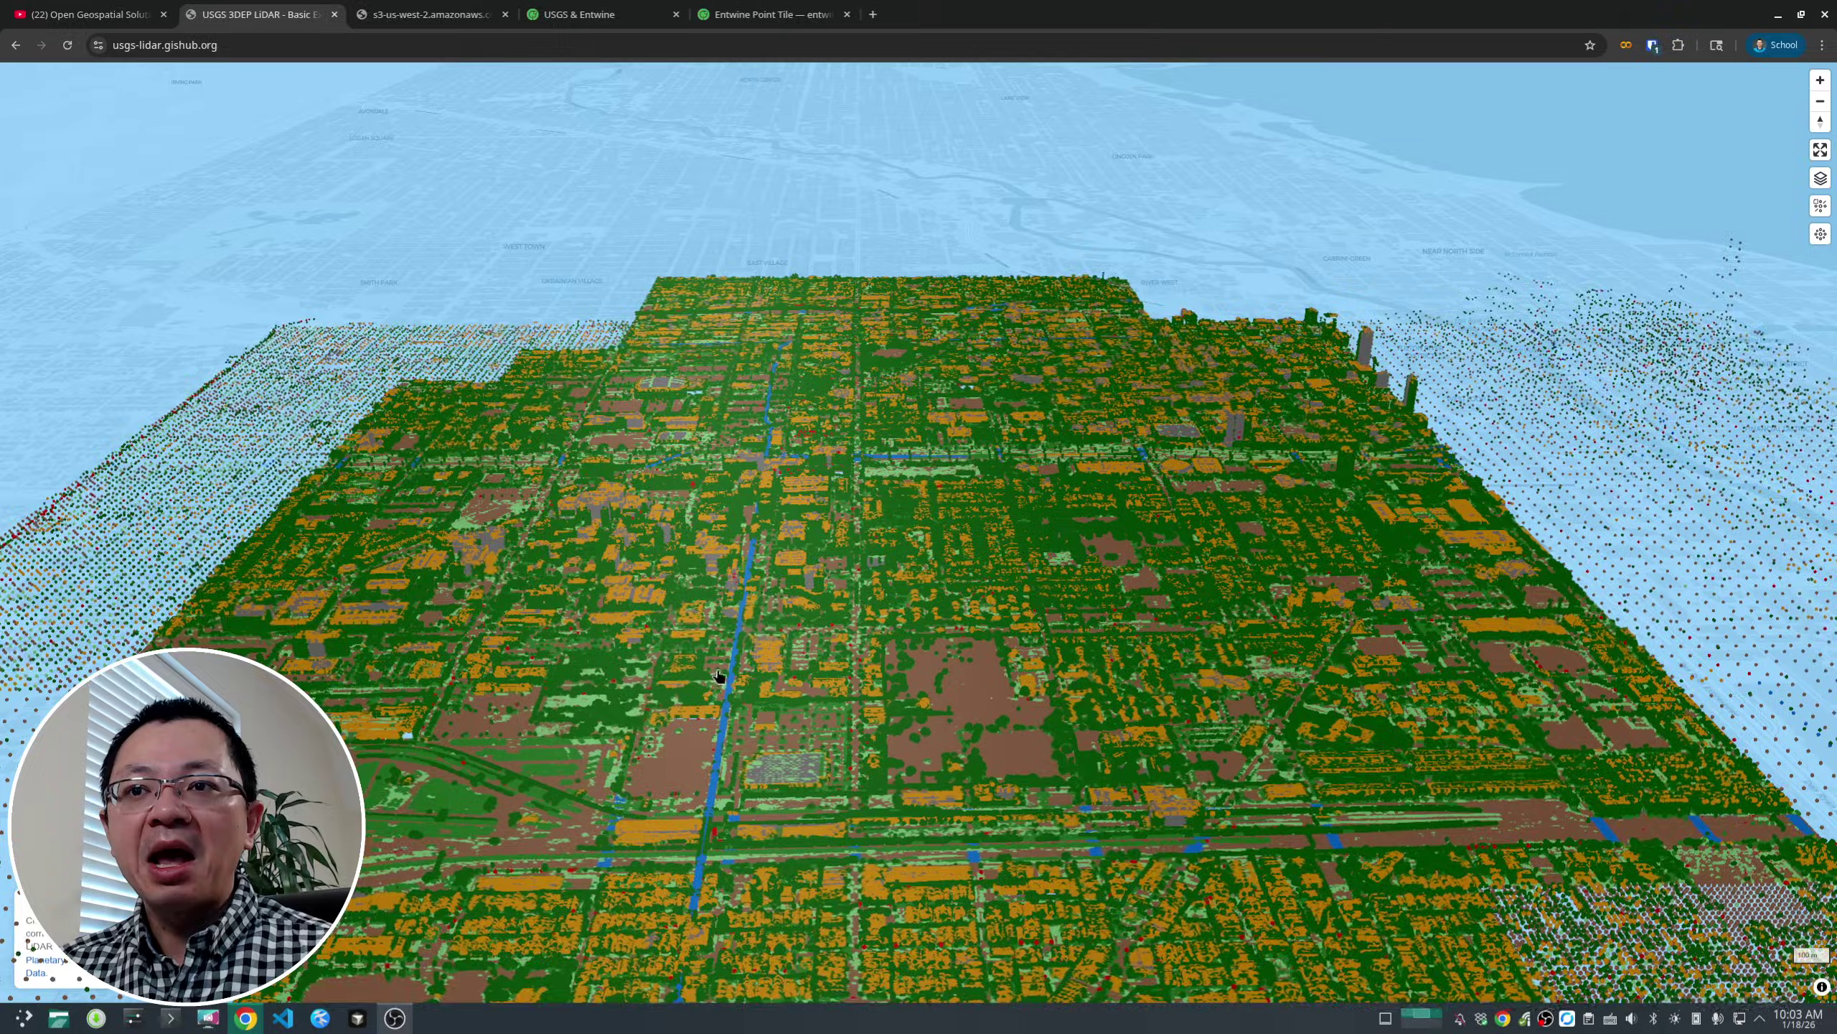
scroll(755, 599, "down", 2)
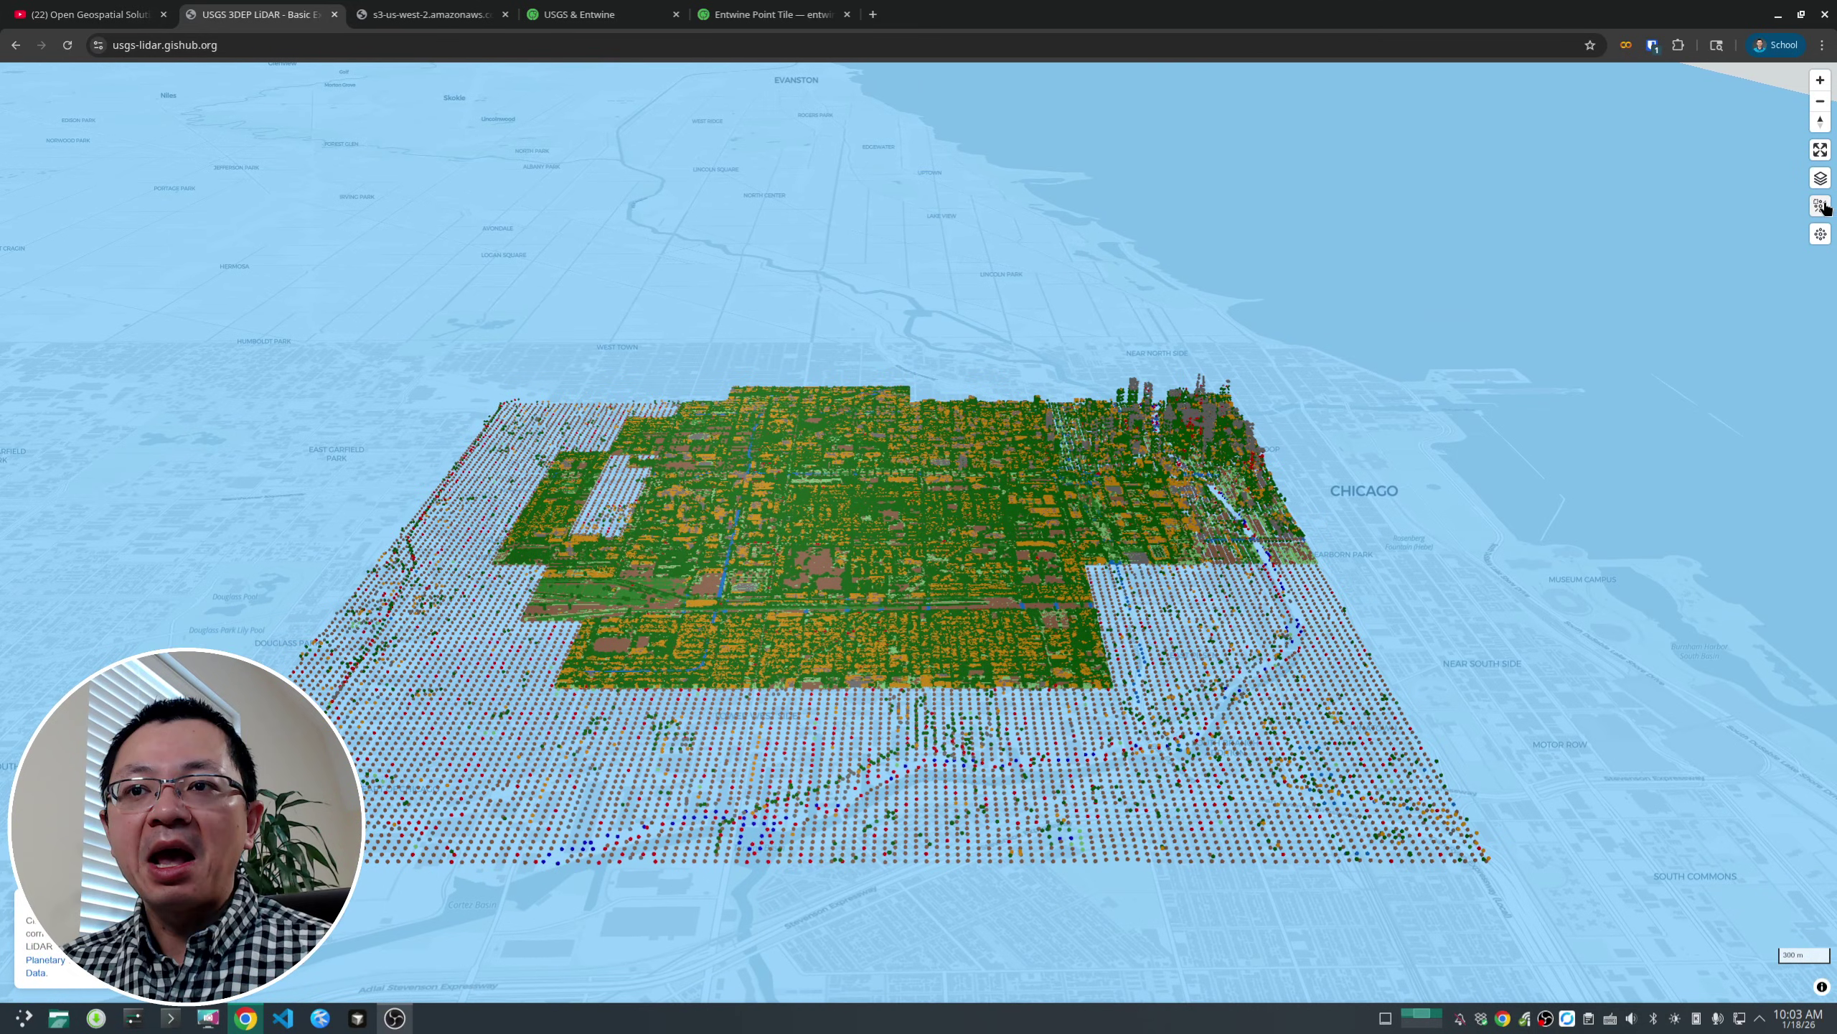
- Reopen the USGS 3DEP LiDAR controls, clear the search results and remove the loaded Cook County point cloud
left_click(1820, 235)
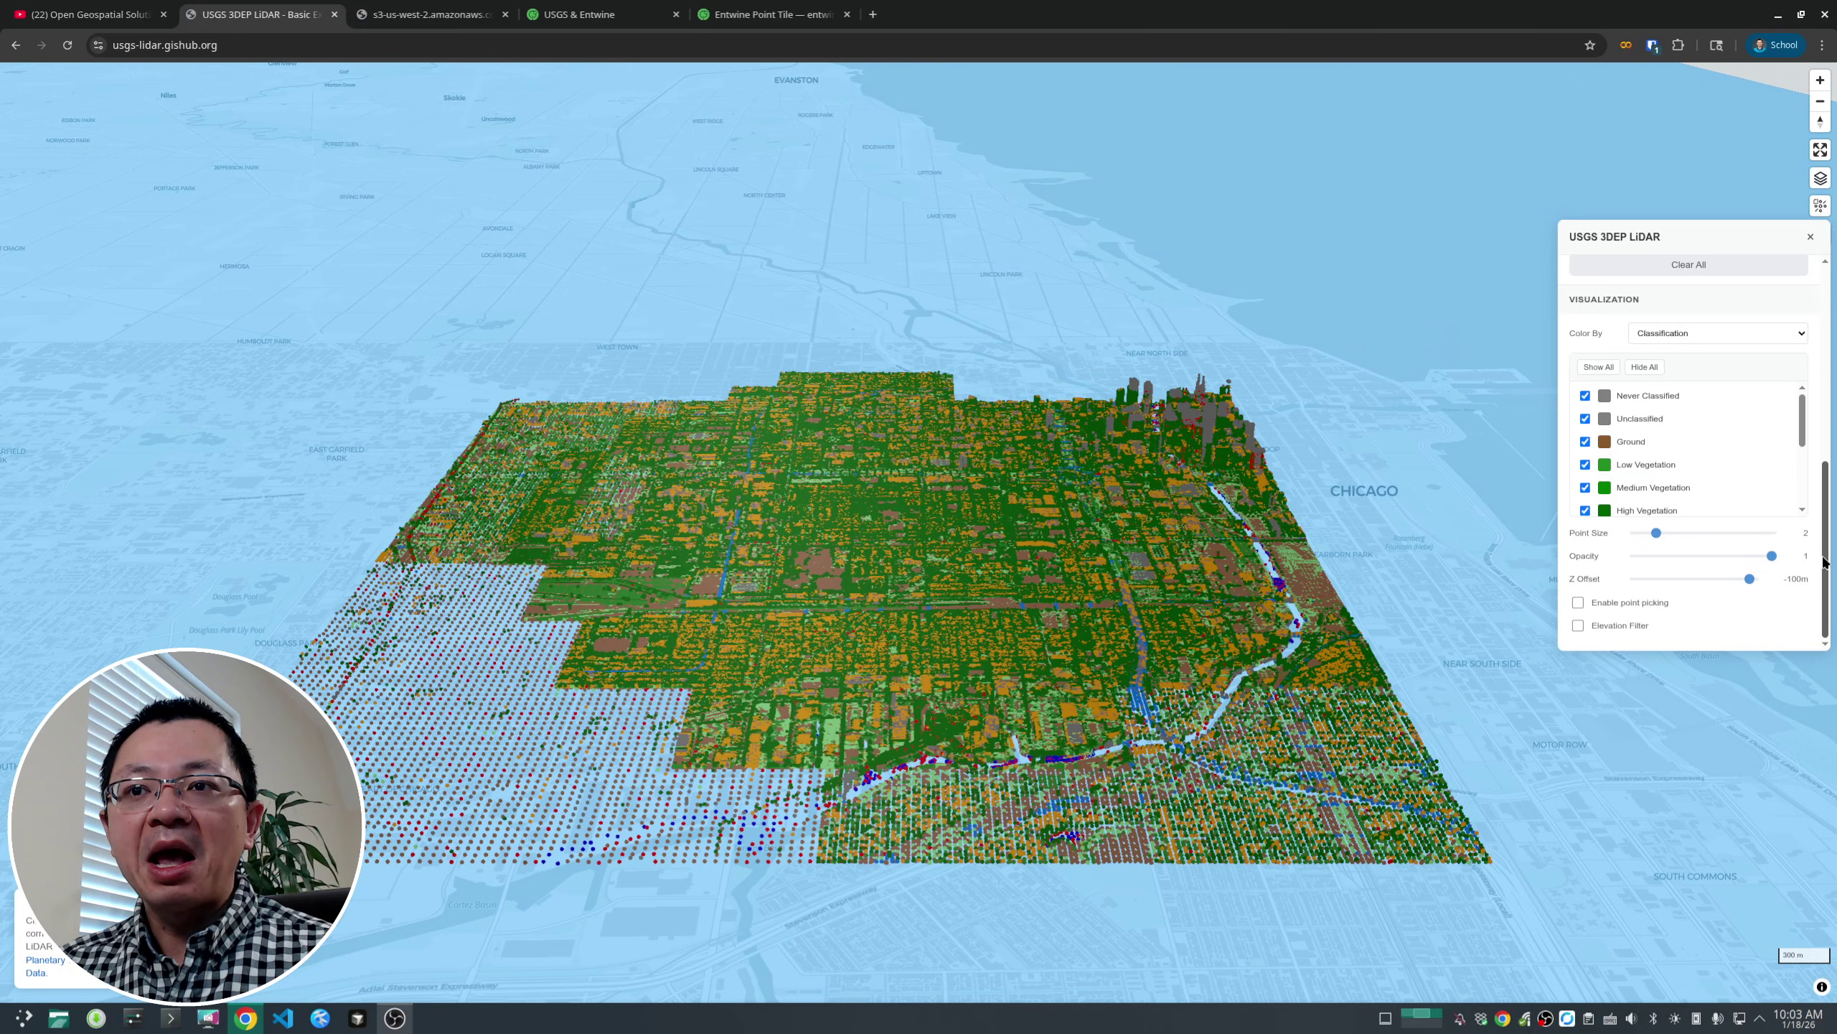
left_click_drag(1828, 533, 1813, 421)
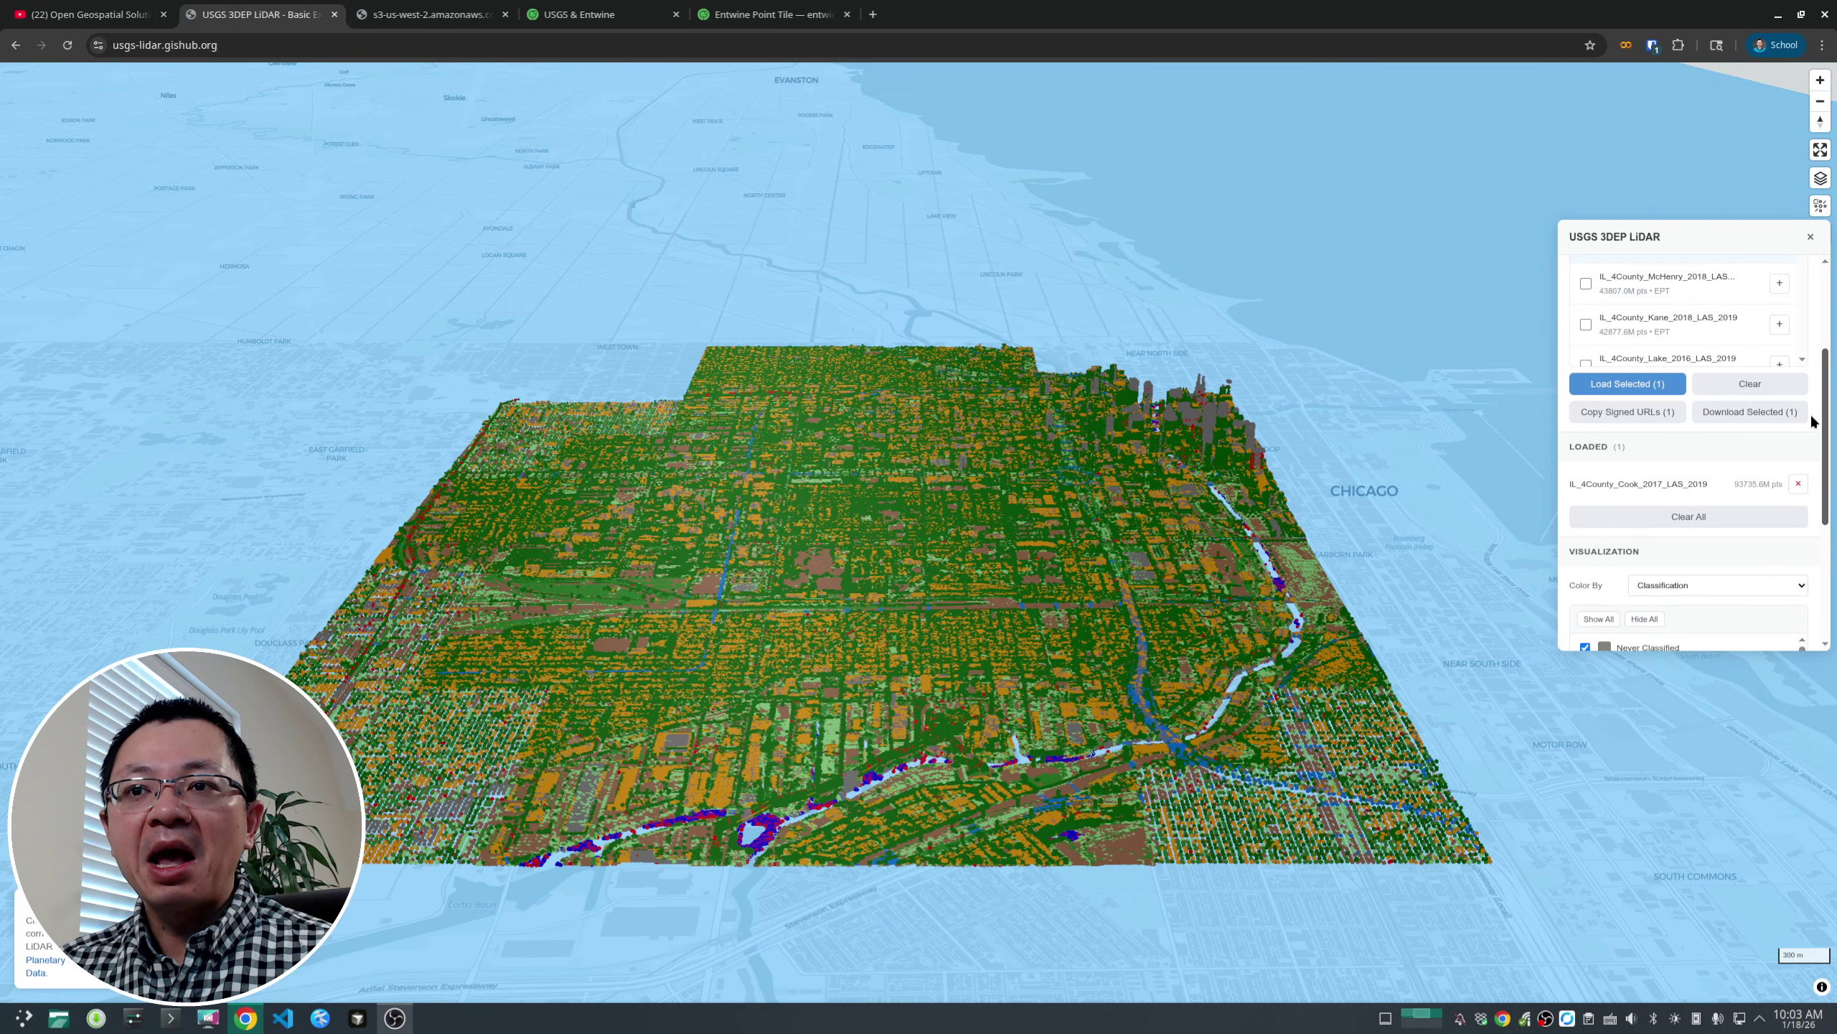
left_click(1751, 381)
left_click(1734, 389)
left_click(1730, 320)
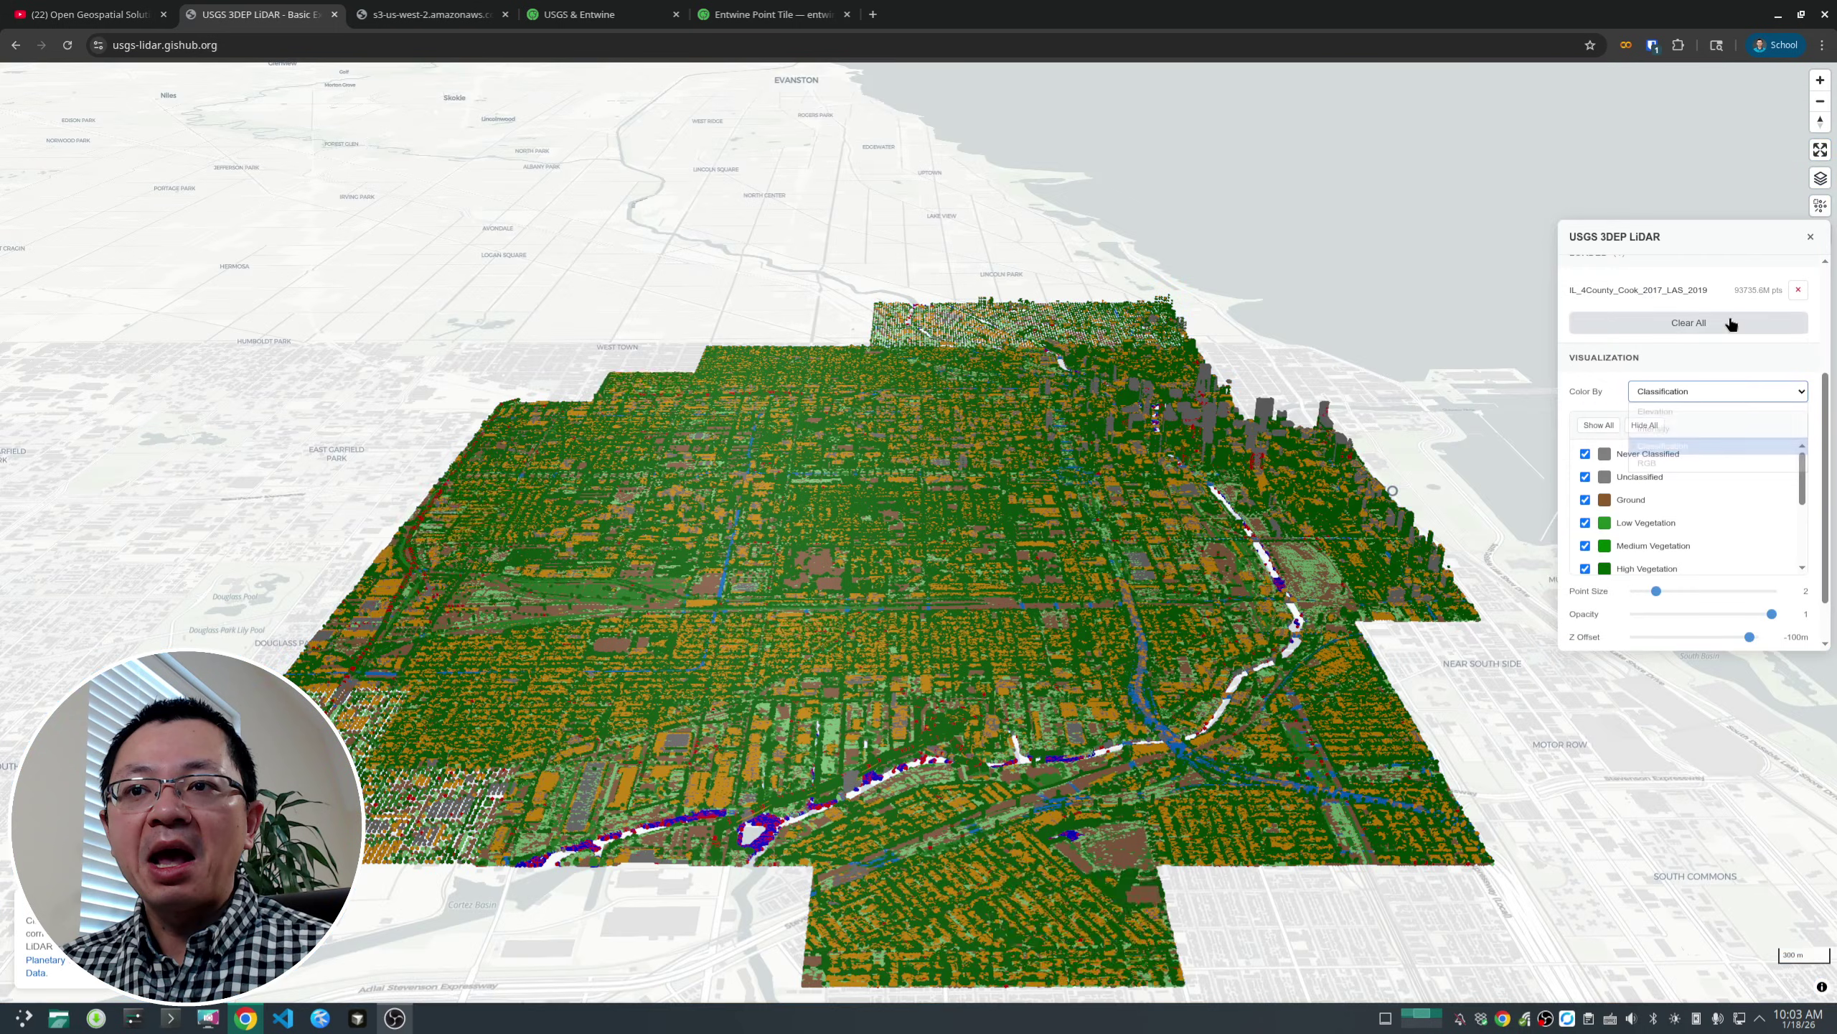
- Move the map from Chicago to the northern California coast and search for EPT datasets within the map extent
scroll(812, 559, "down", 20)
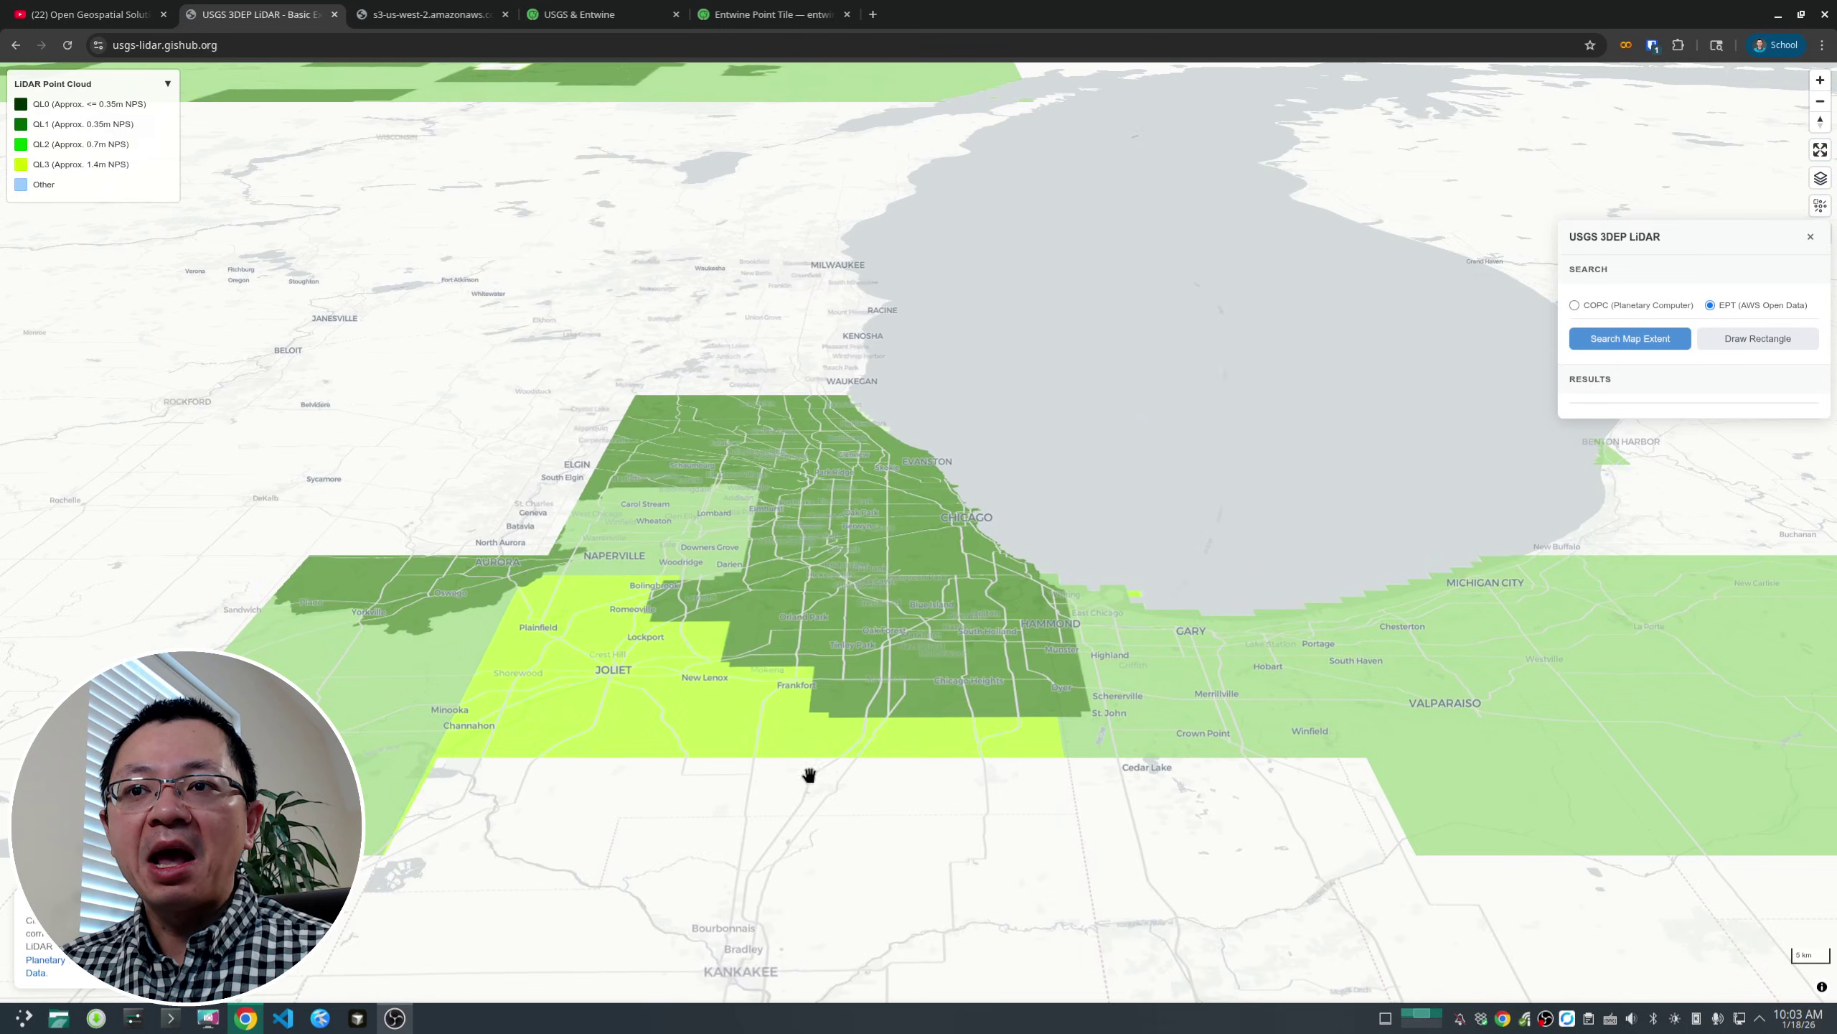
scroll(809, 776, "down", 8)
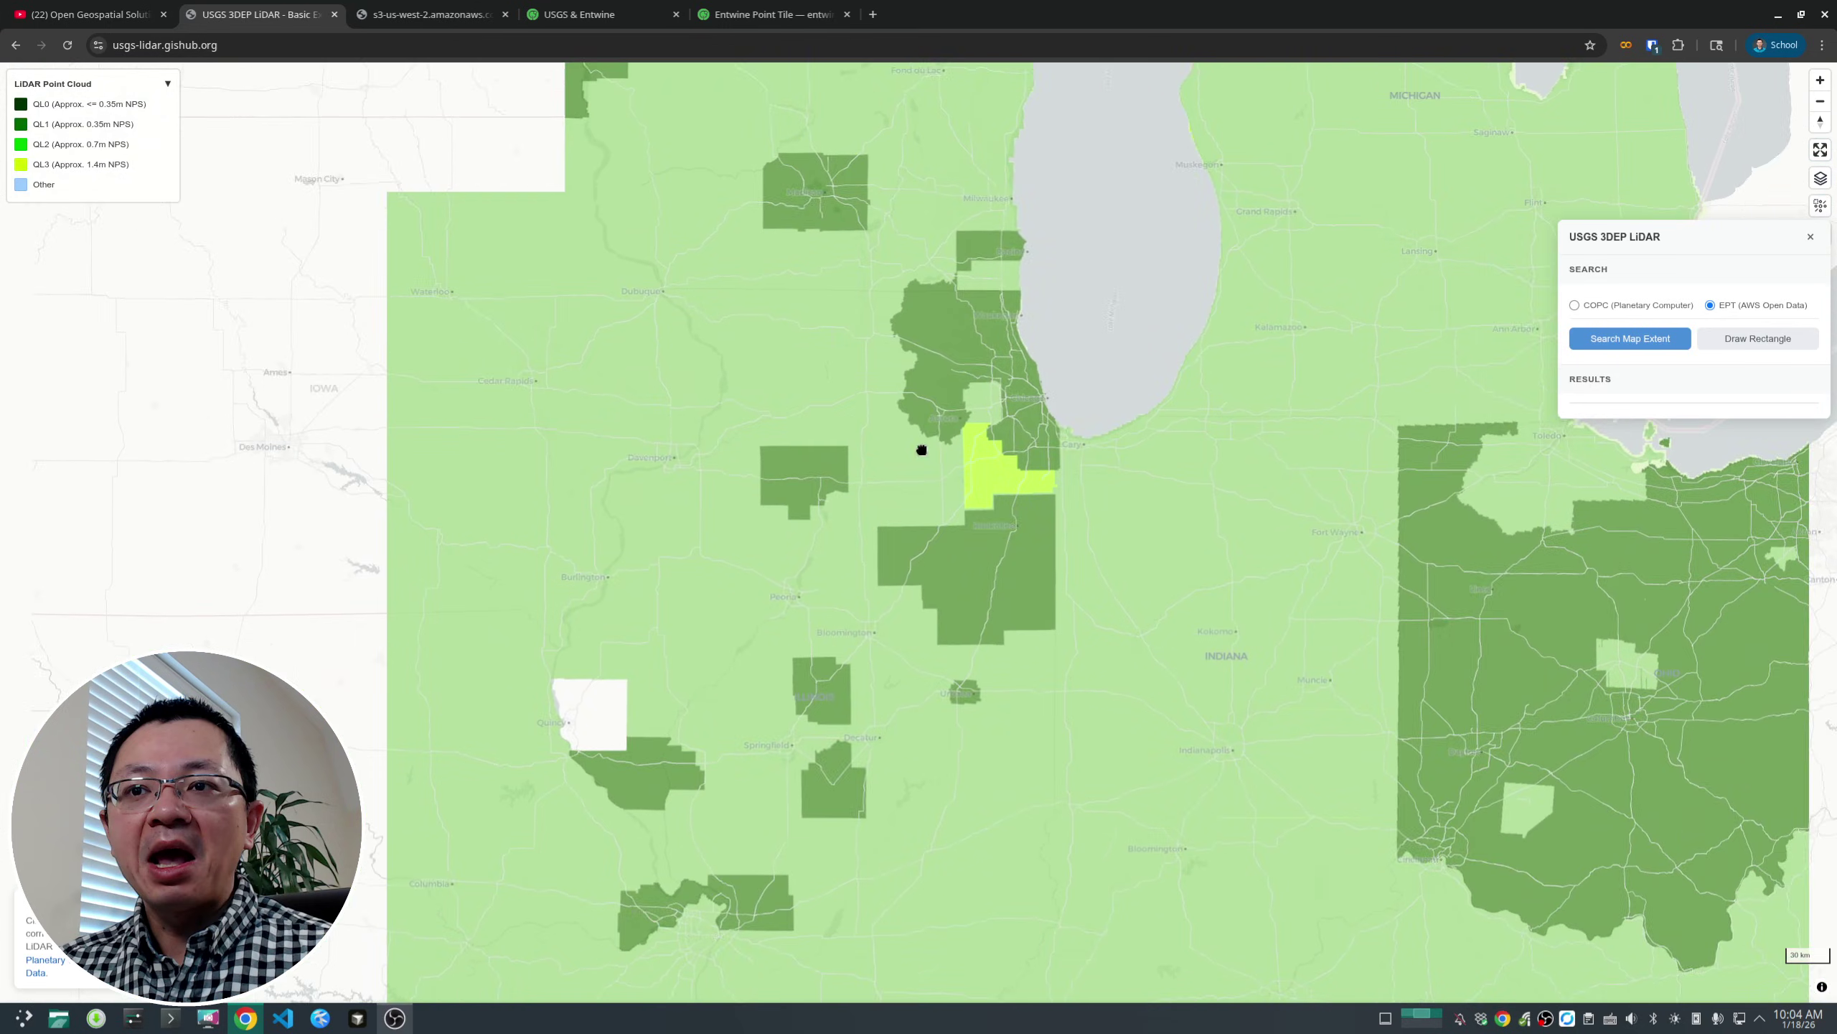
left_click_drag(921, 450, 977, 448)
scroll(936, 490, "down", 8)
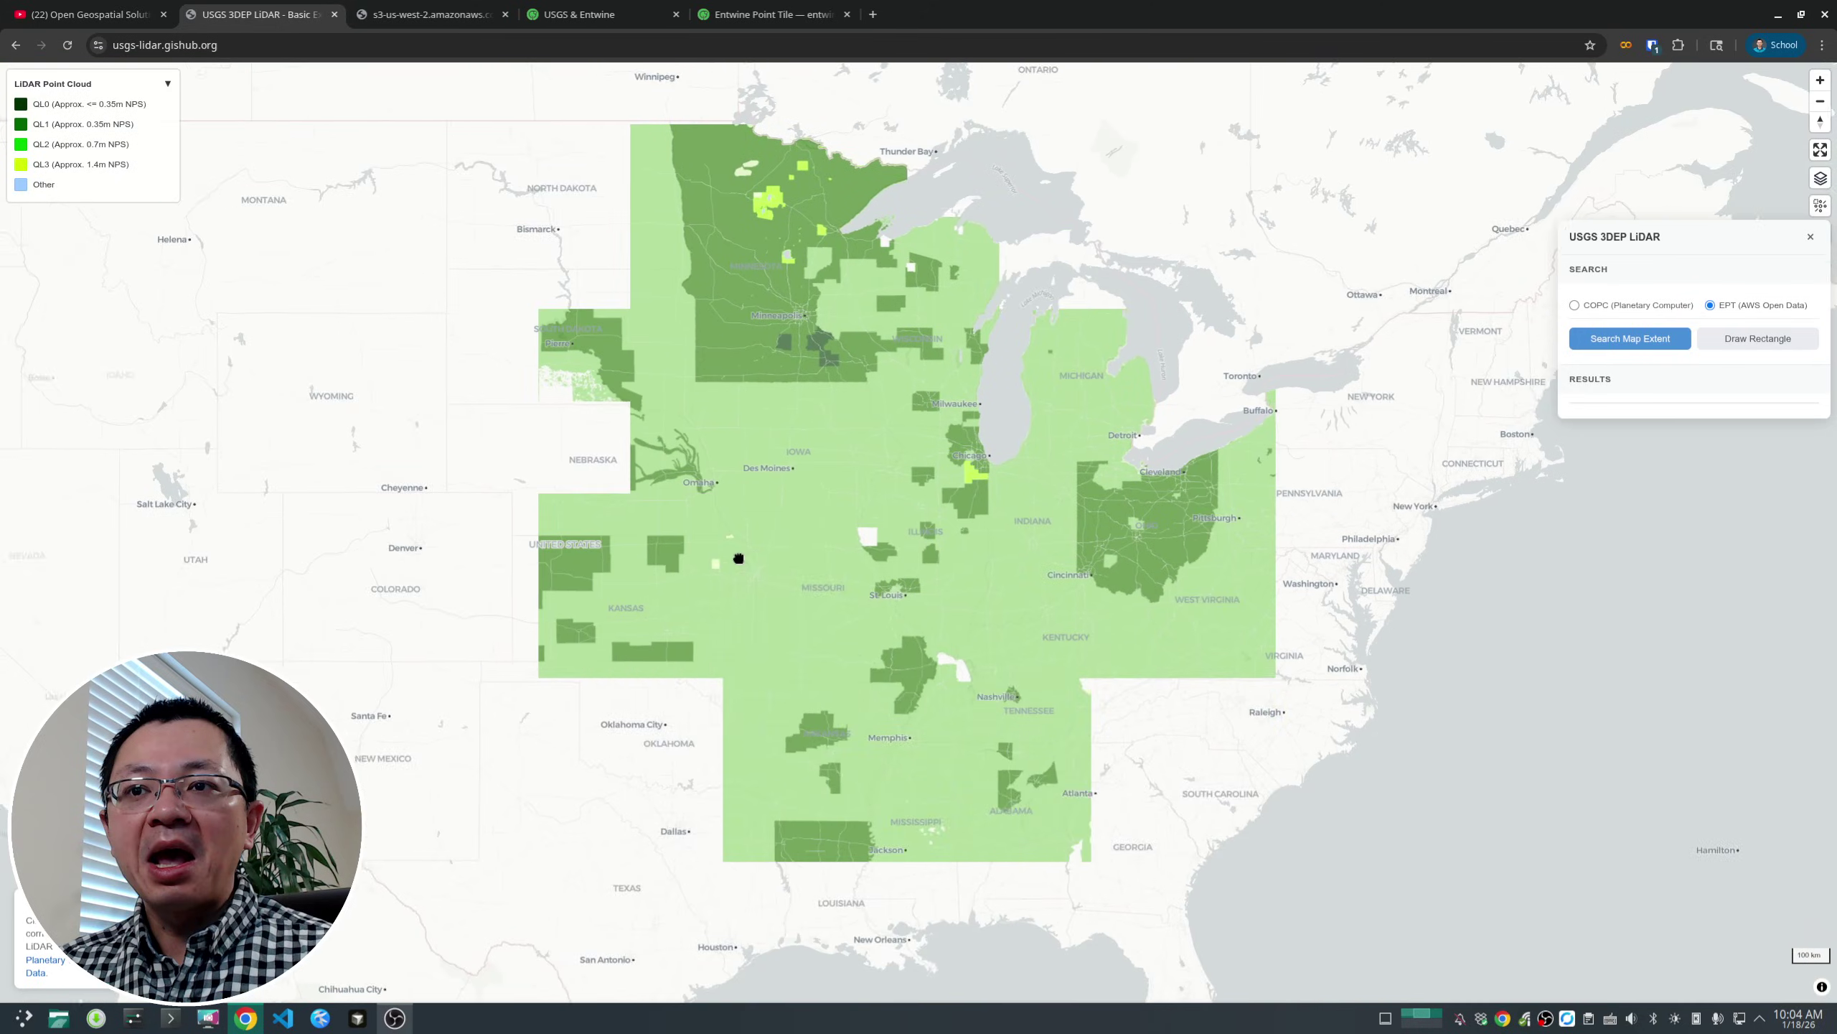
left_click_drag(738, 558, 896, 577)
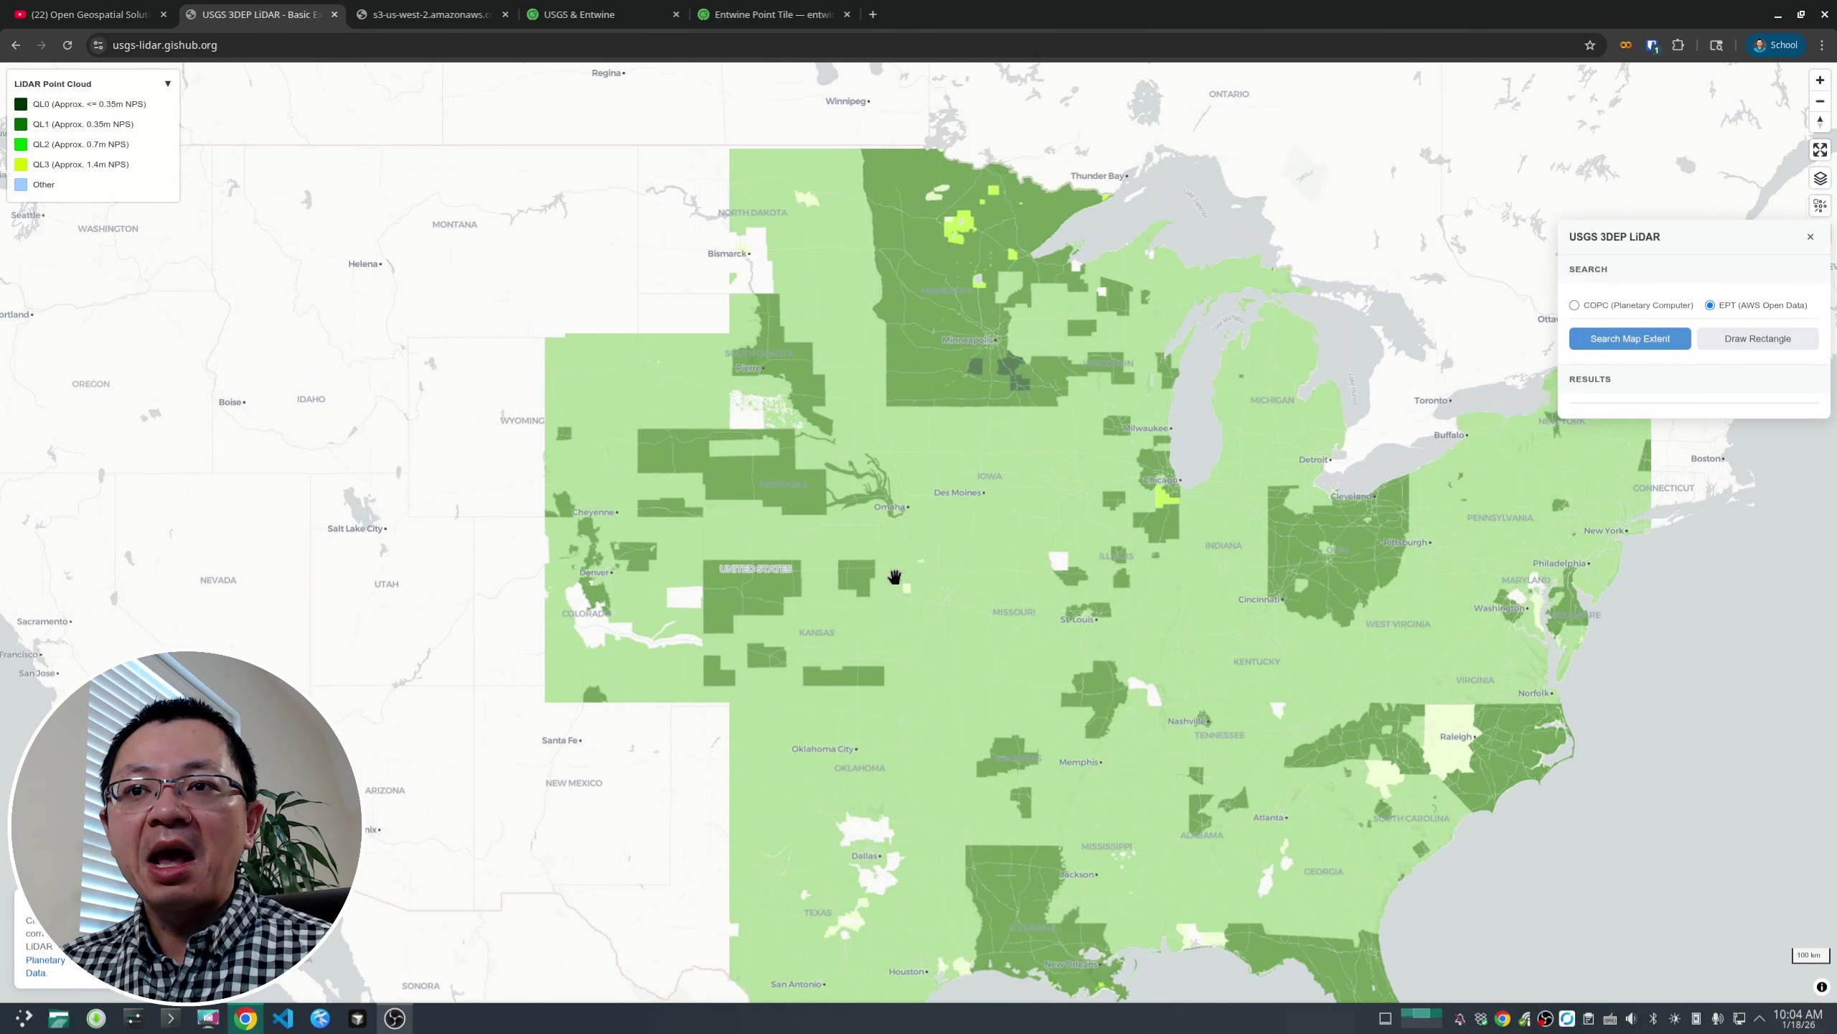
left_click_drag(362, 542, 910, 576)
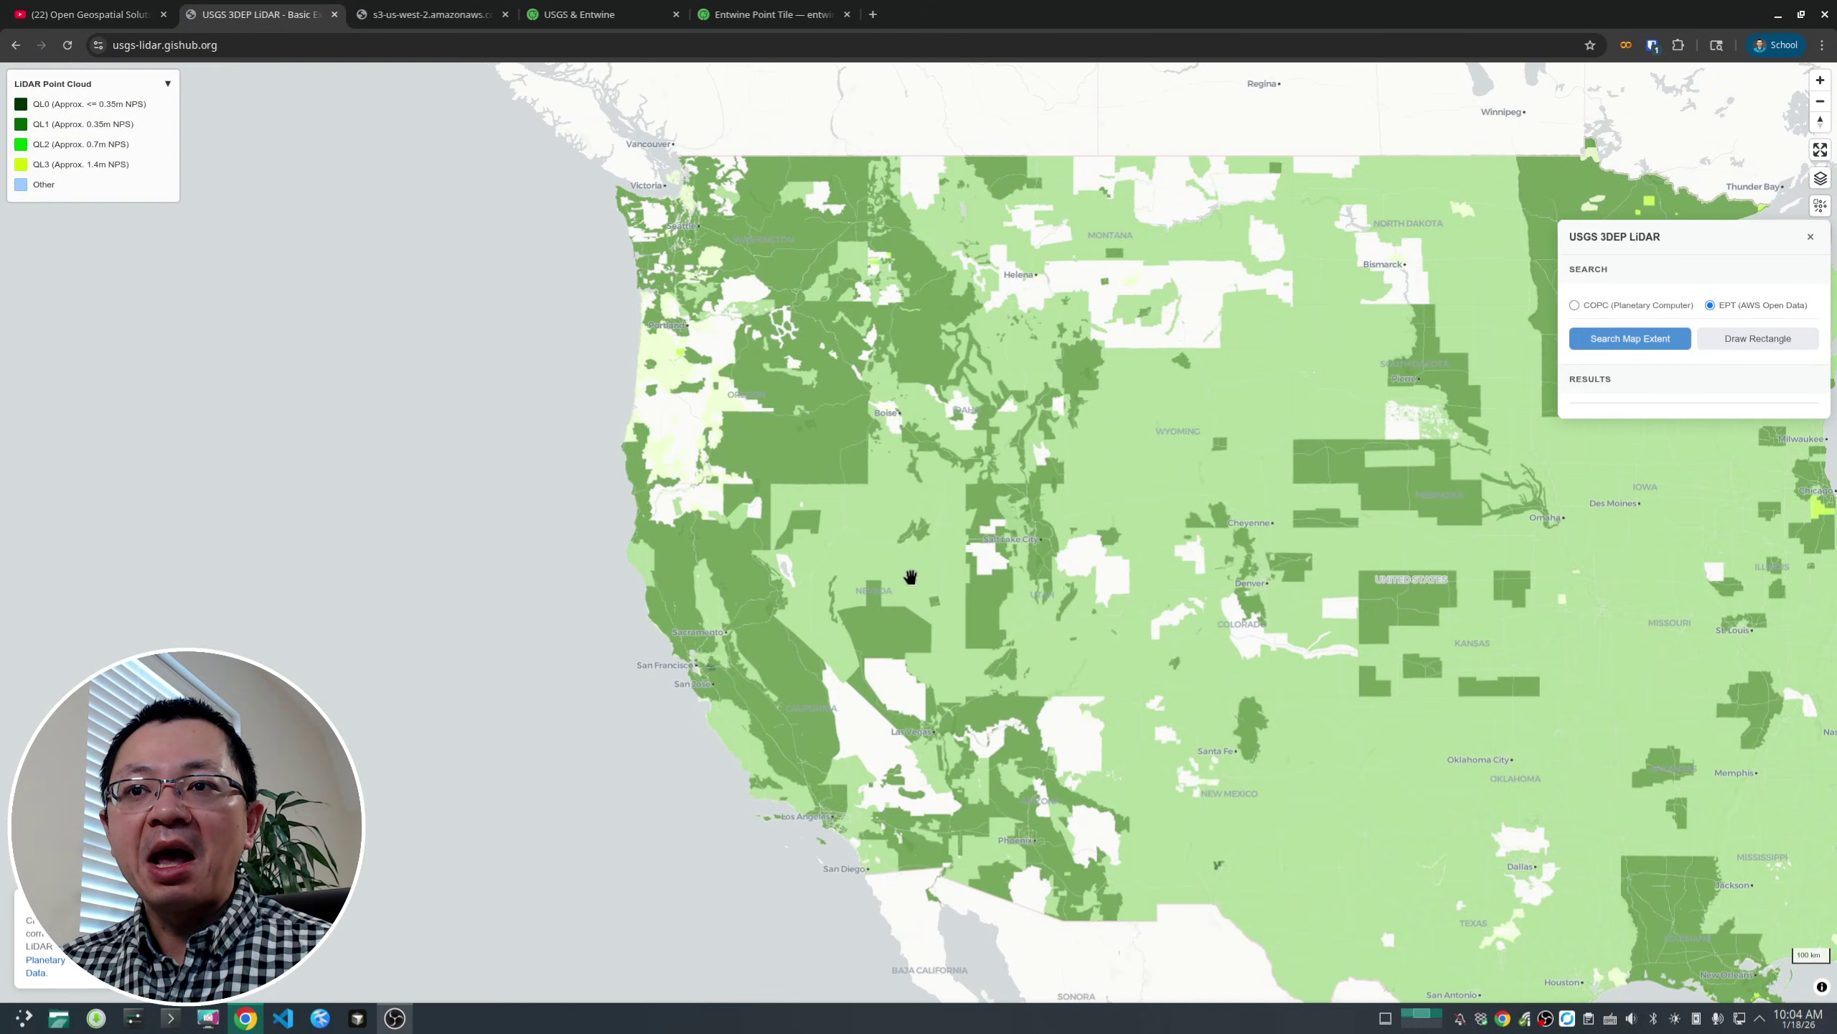
scroll(633, 497, "up", 5)
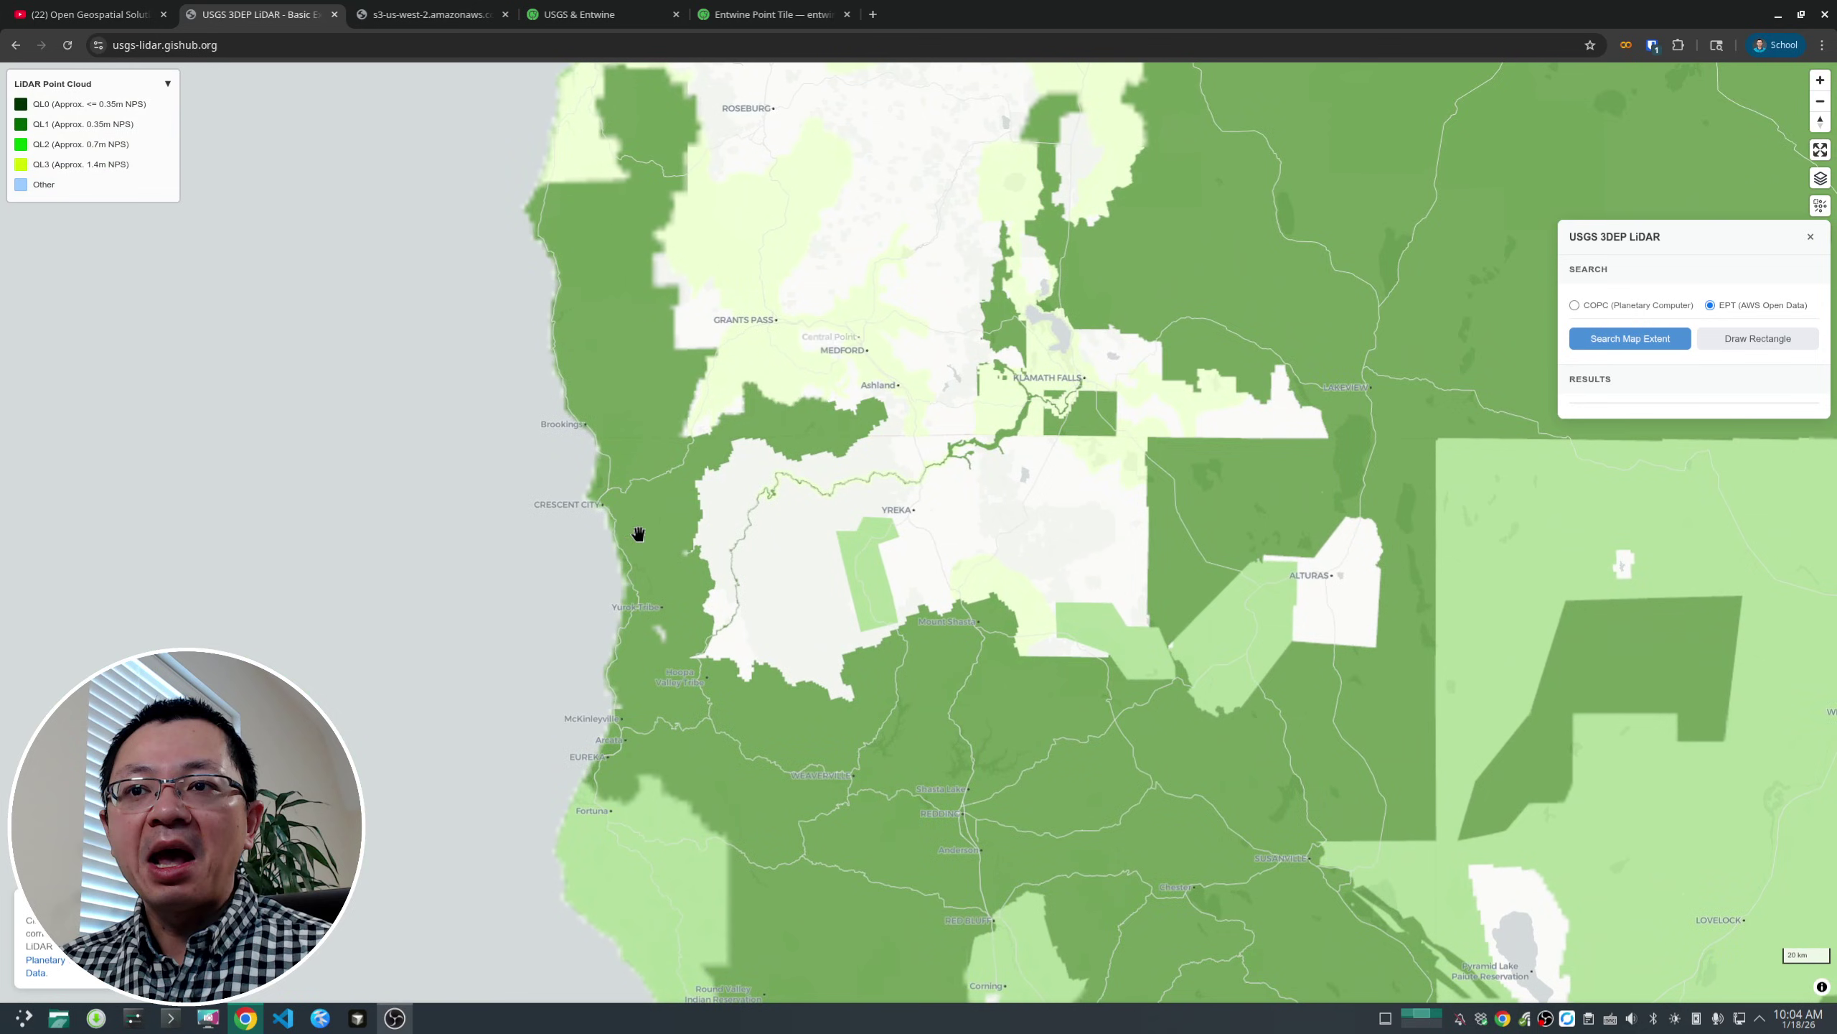
scroll(637, 485, "up", 5)
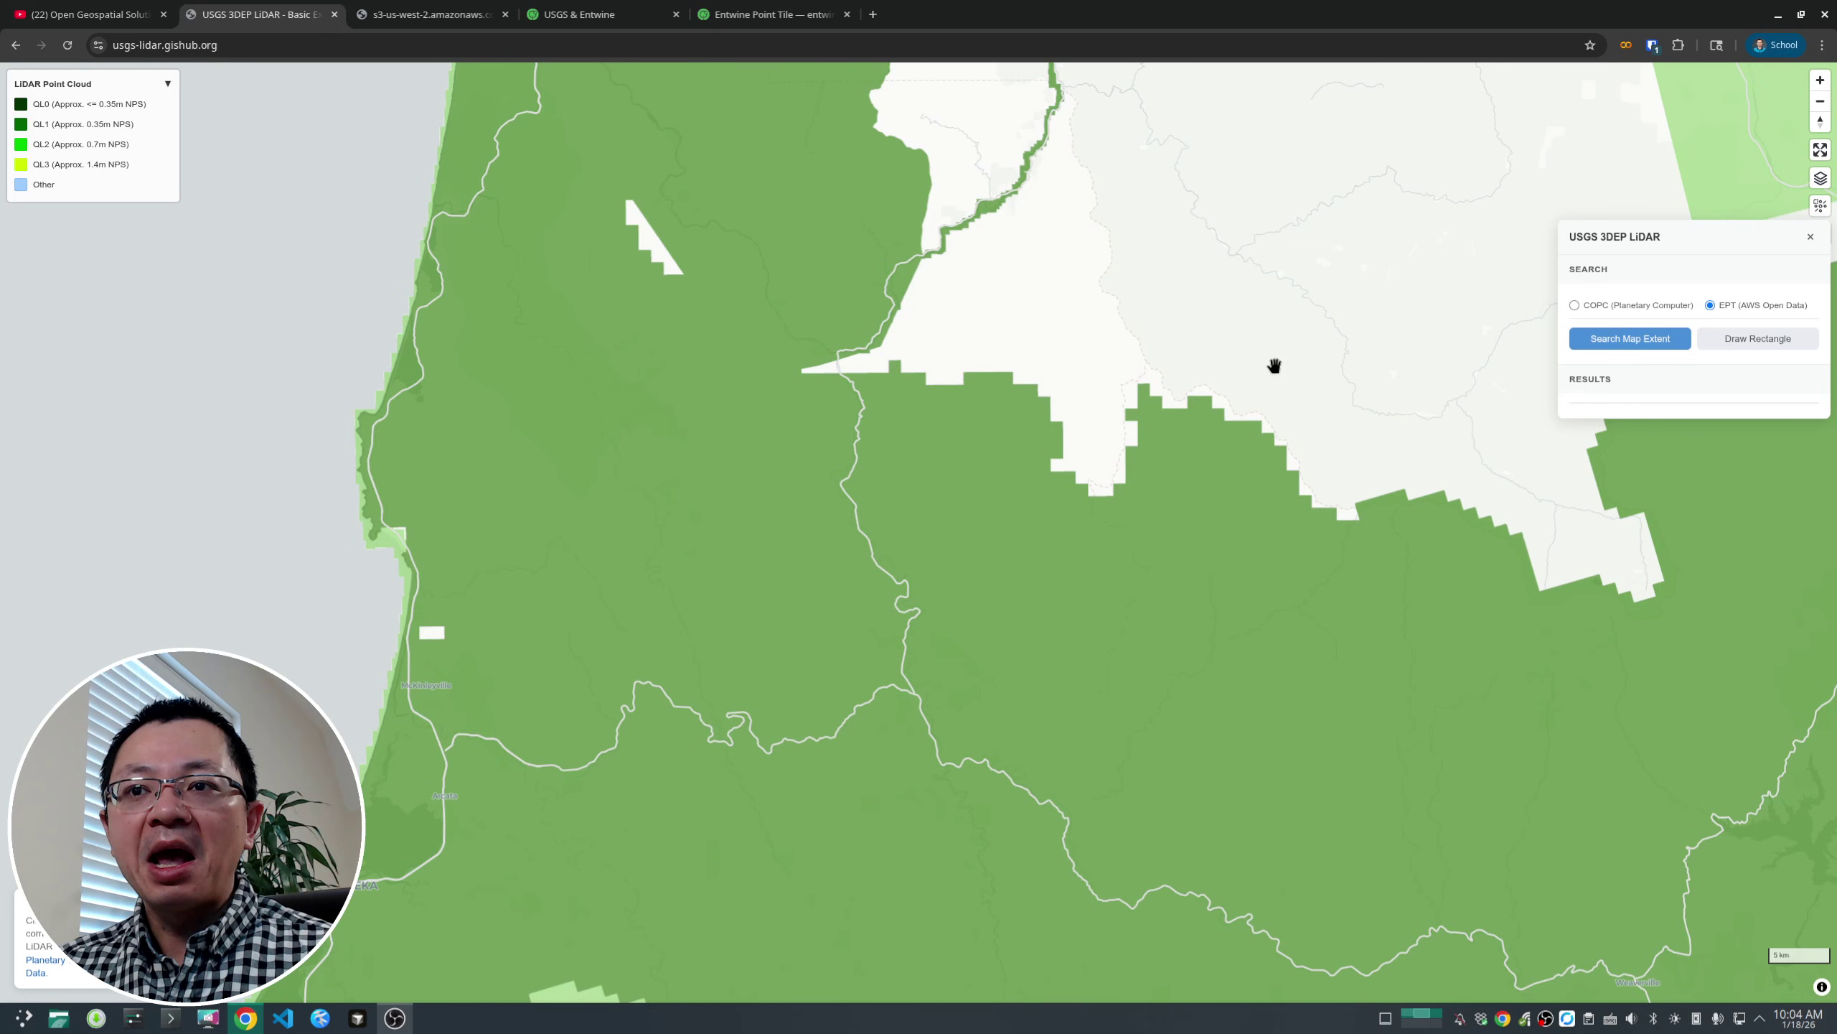
left_click(1631, 339)
- Select the West Coast footprint and load its CA_WestCoastElNinoUTM10 EPT dataset
scroll(836, 529, "down", 10)
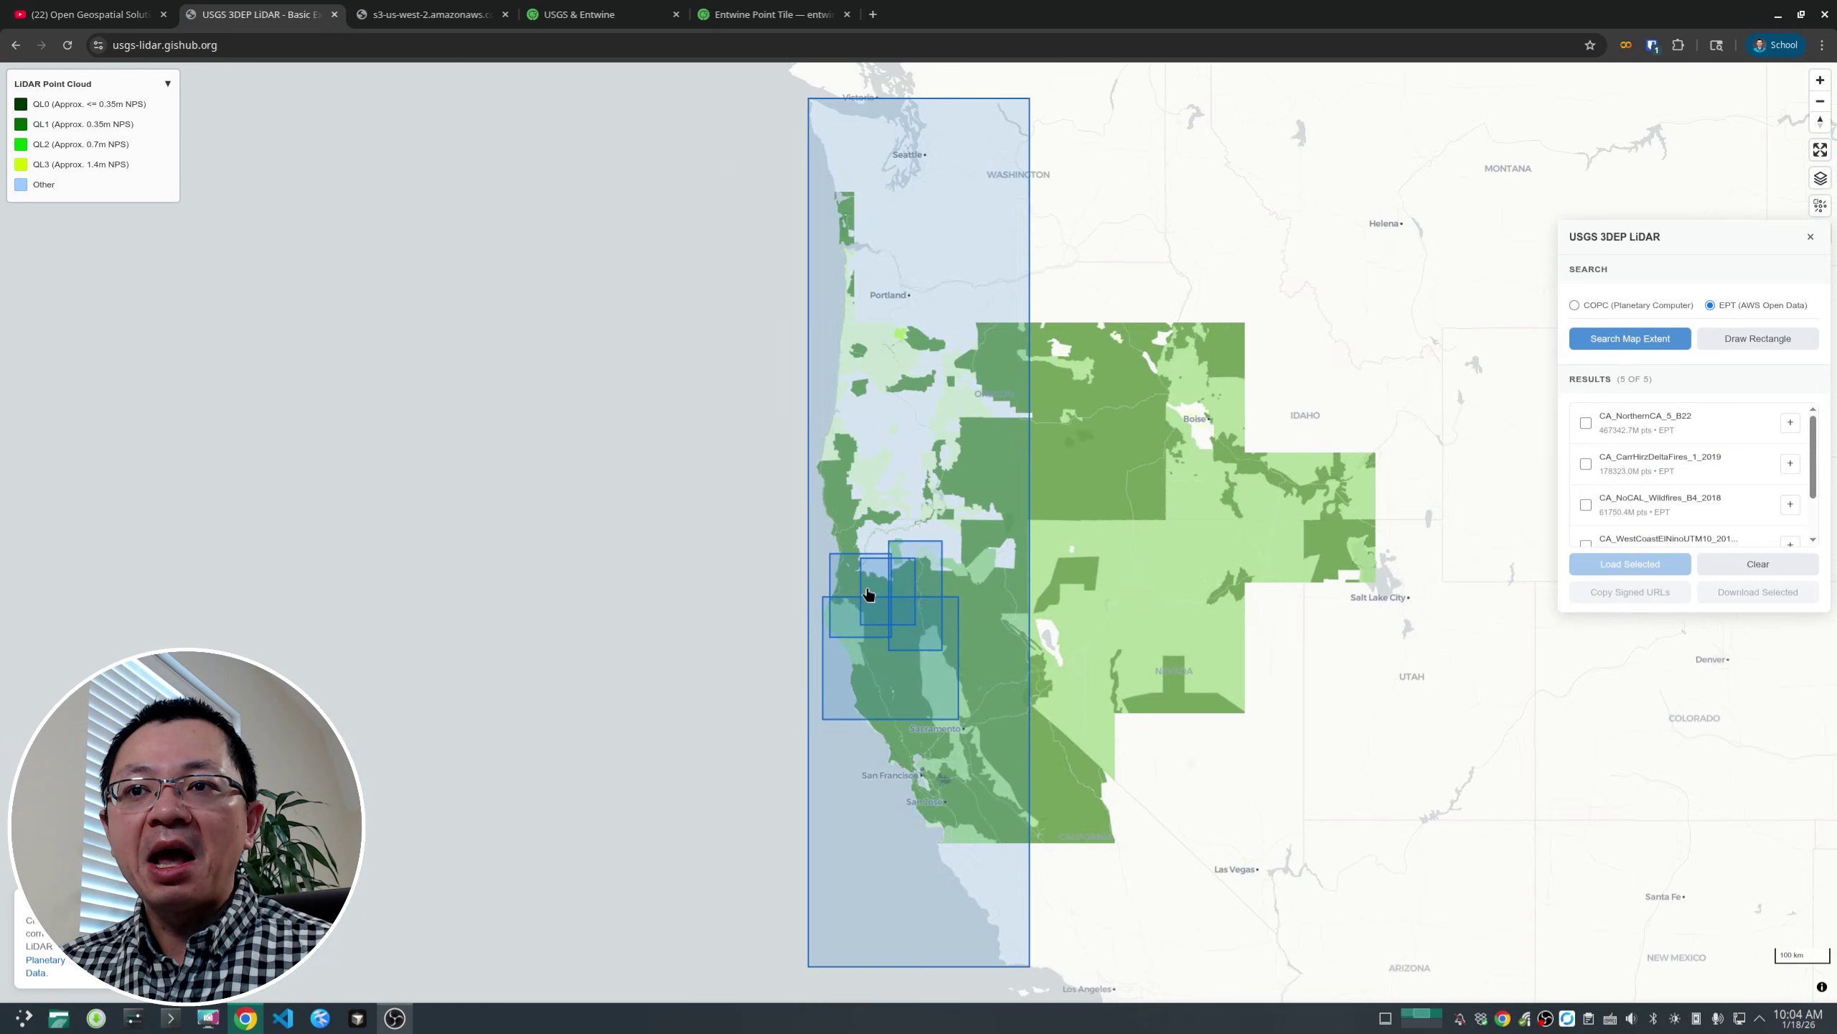
scroll(868, 594, "up", 3)
left_click_drag(824, 599, 753, 567)
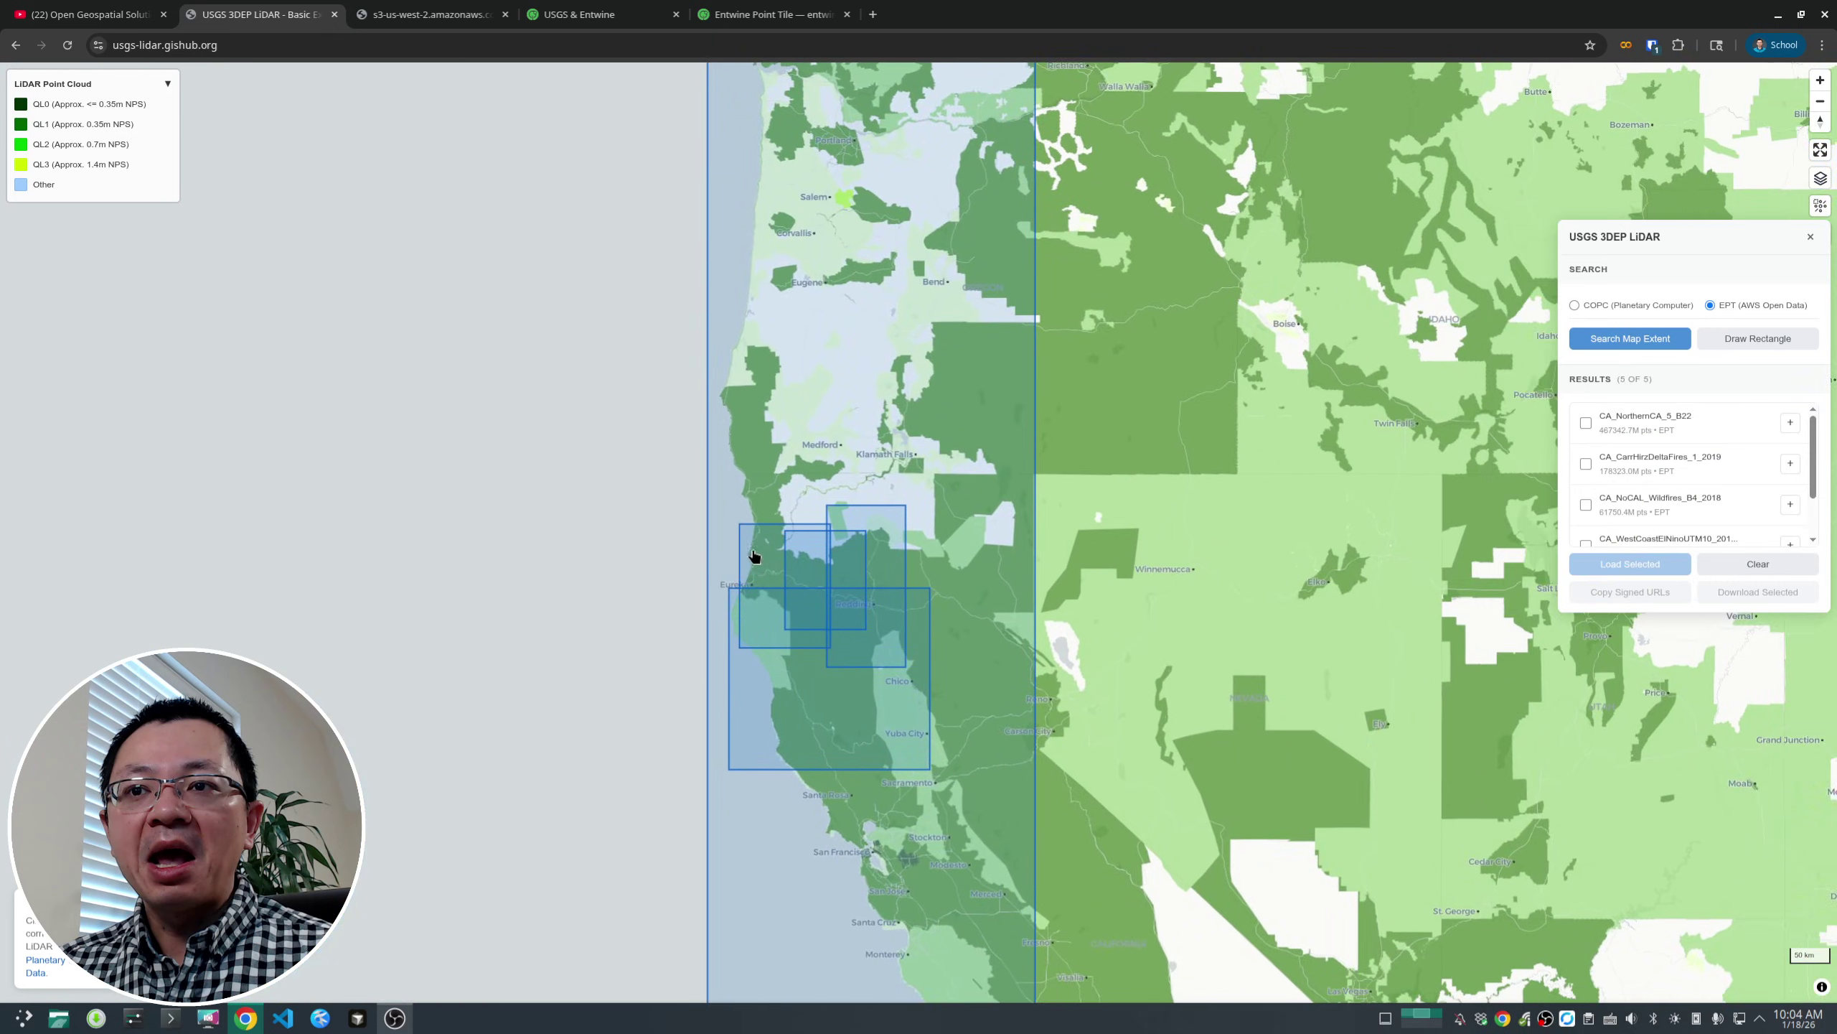
left_click(753, 555)
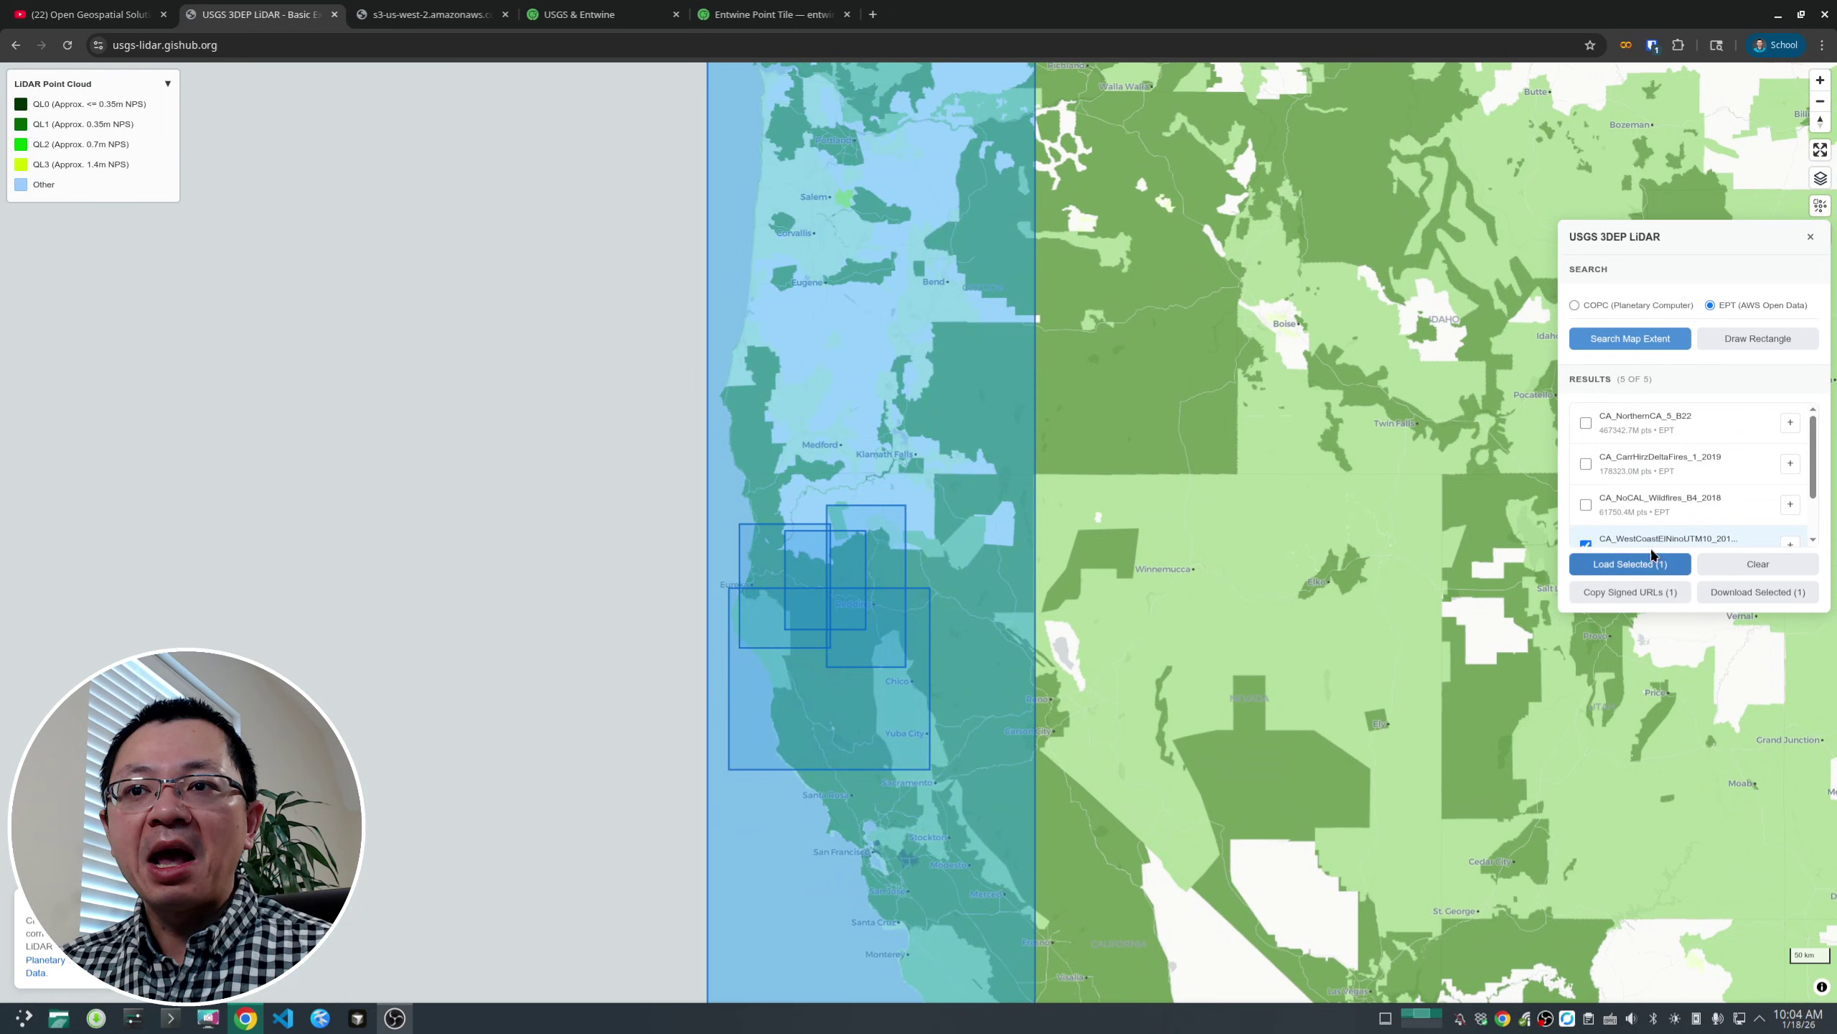
scroll(1795, 457, "down", 2)
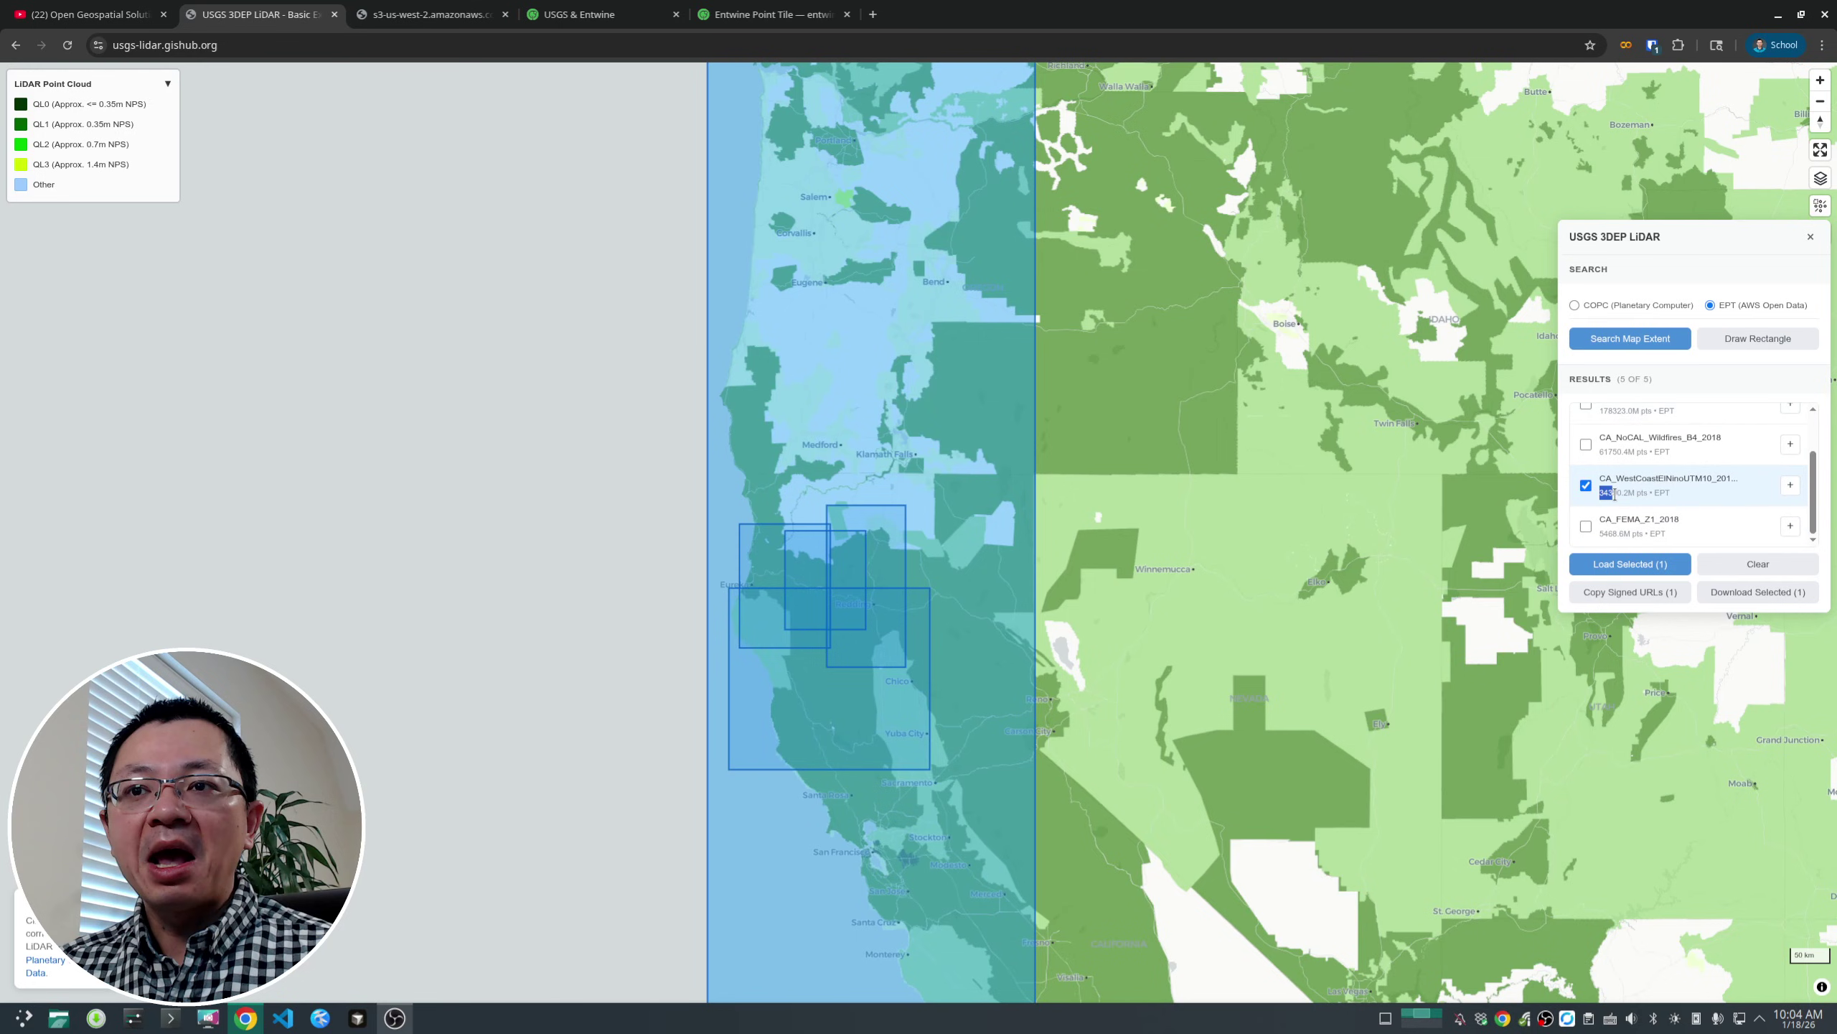
left_click(1649, 566)
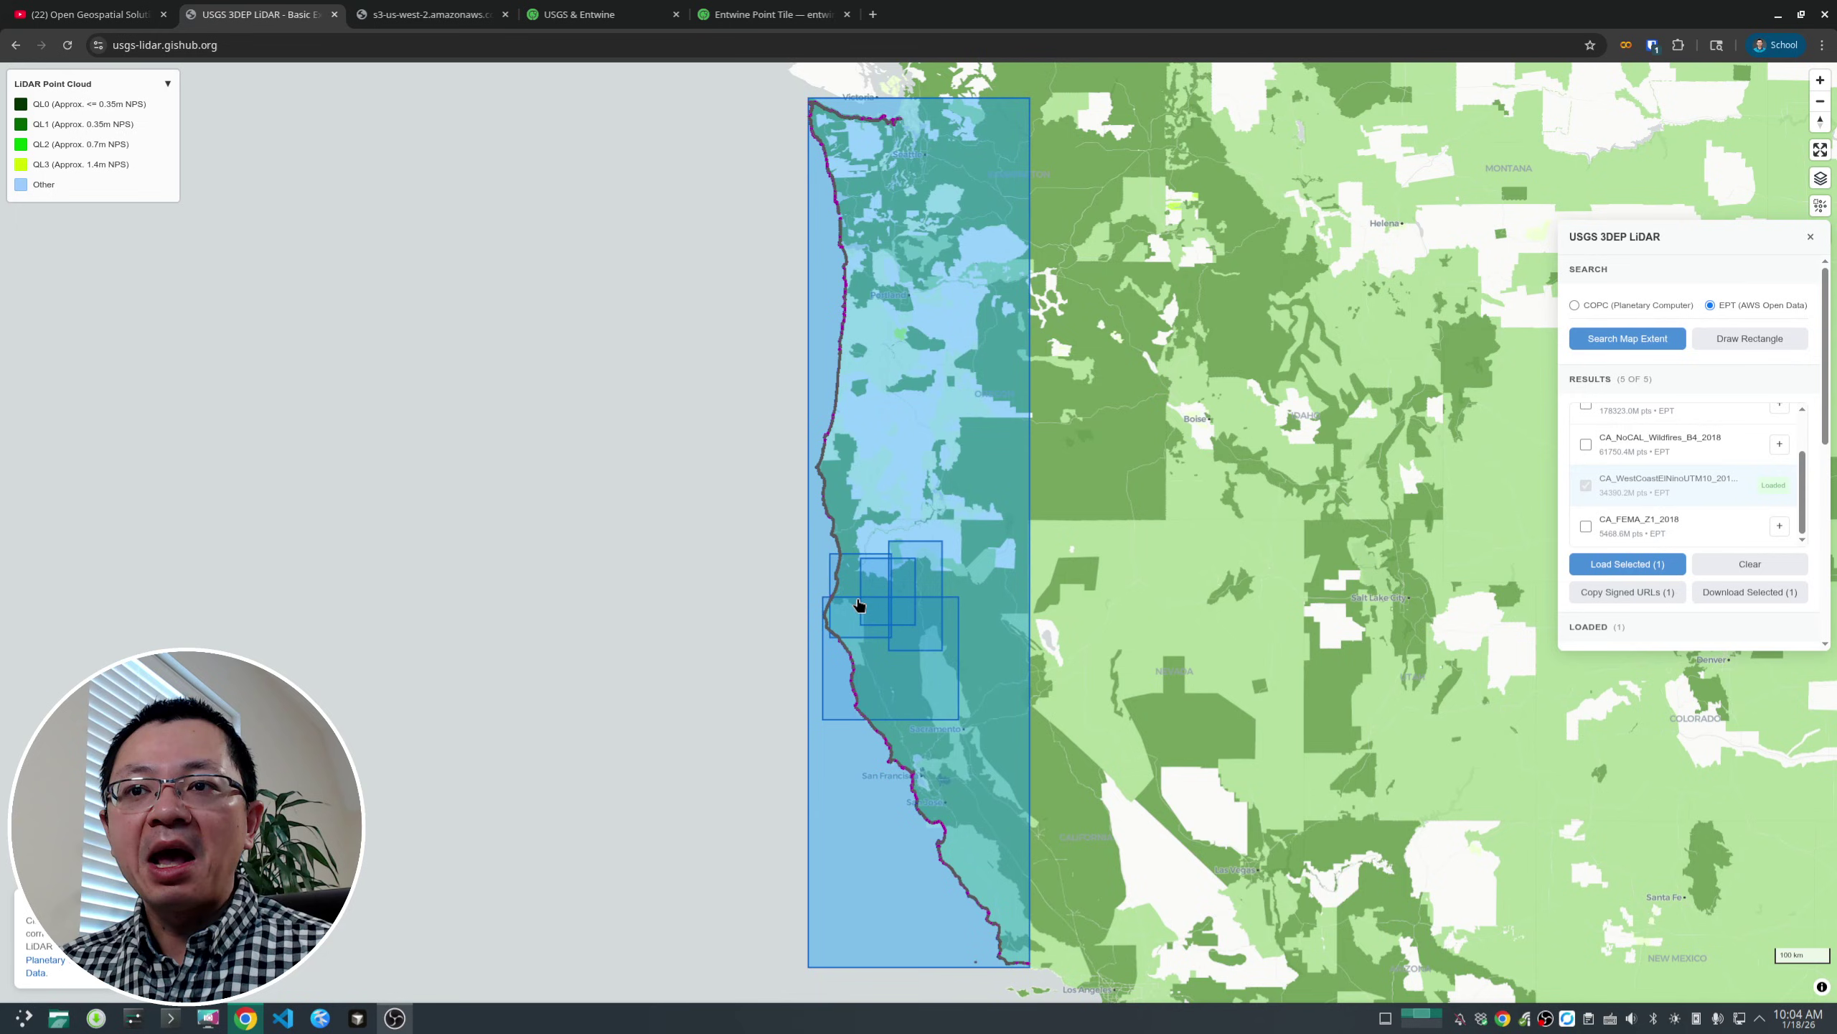
- Inspect the loaded coastal strip, replace the selection with the Northern California B22 dataset and load it
scroll(915, 648, "up", 6)
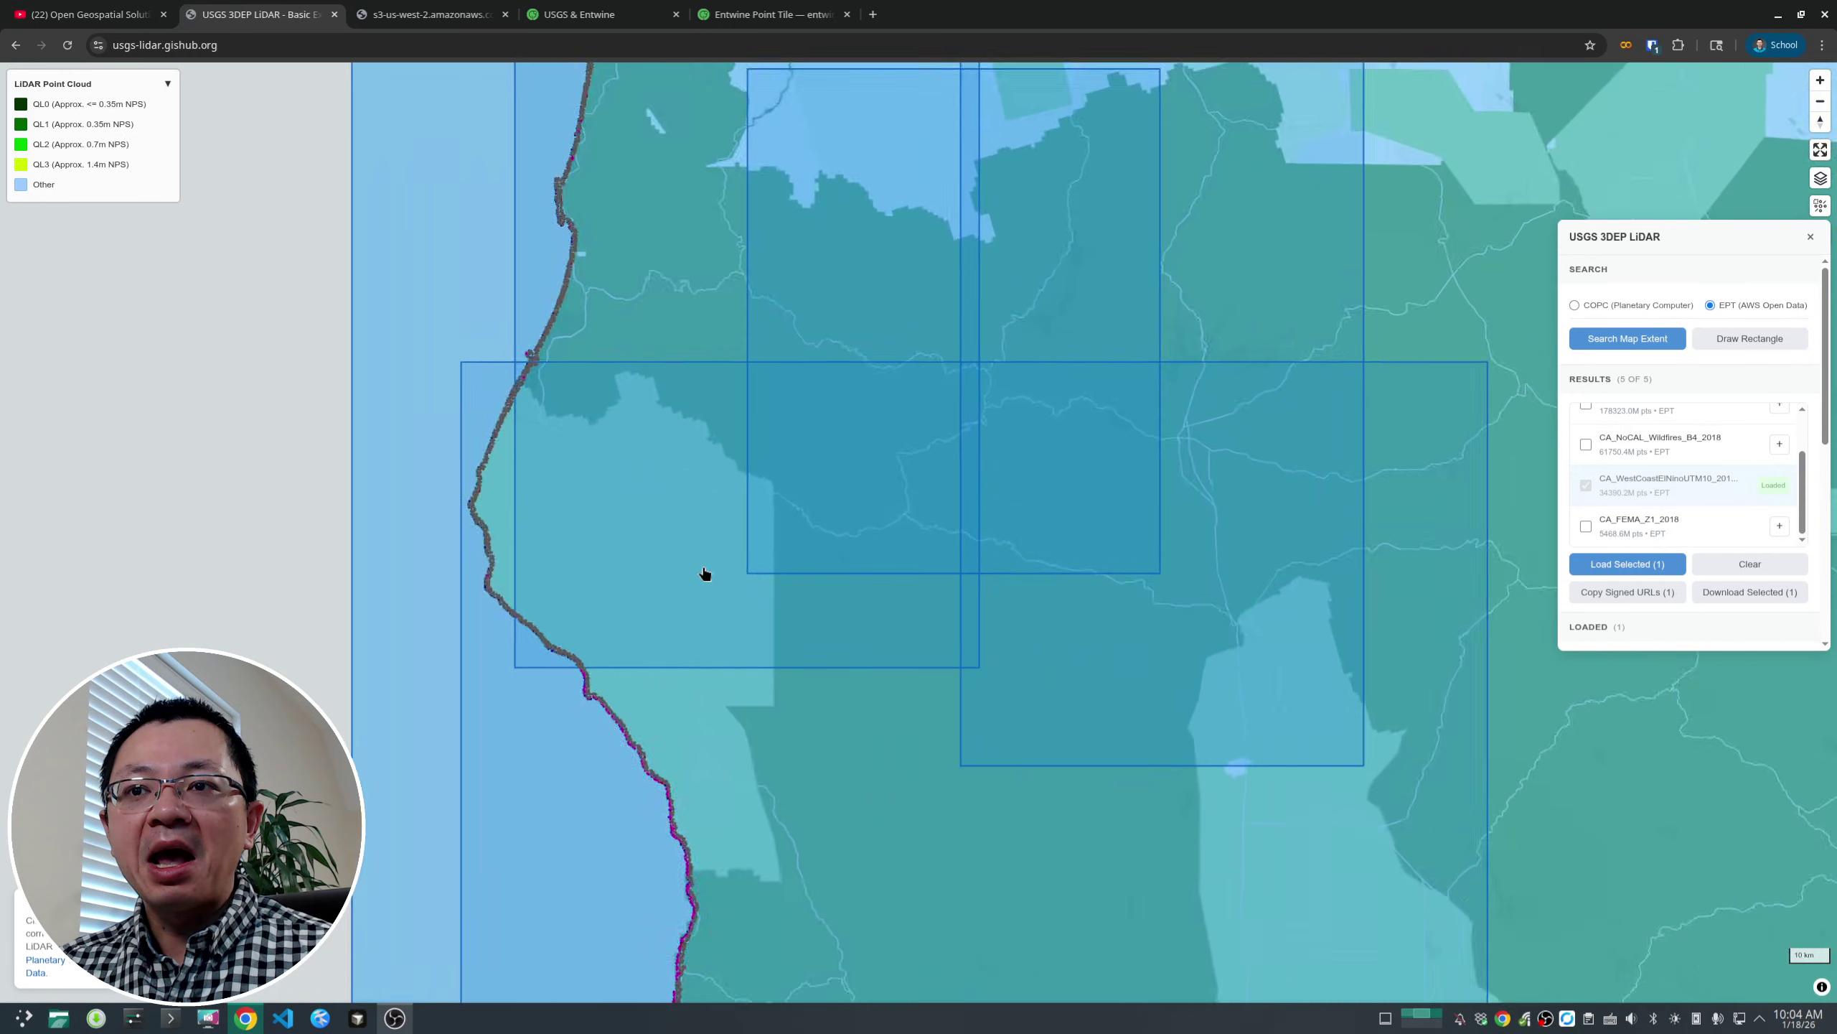
scroll(390, 369, "up", 3)
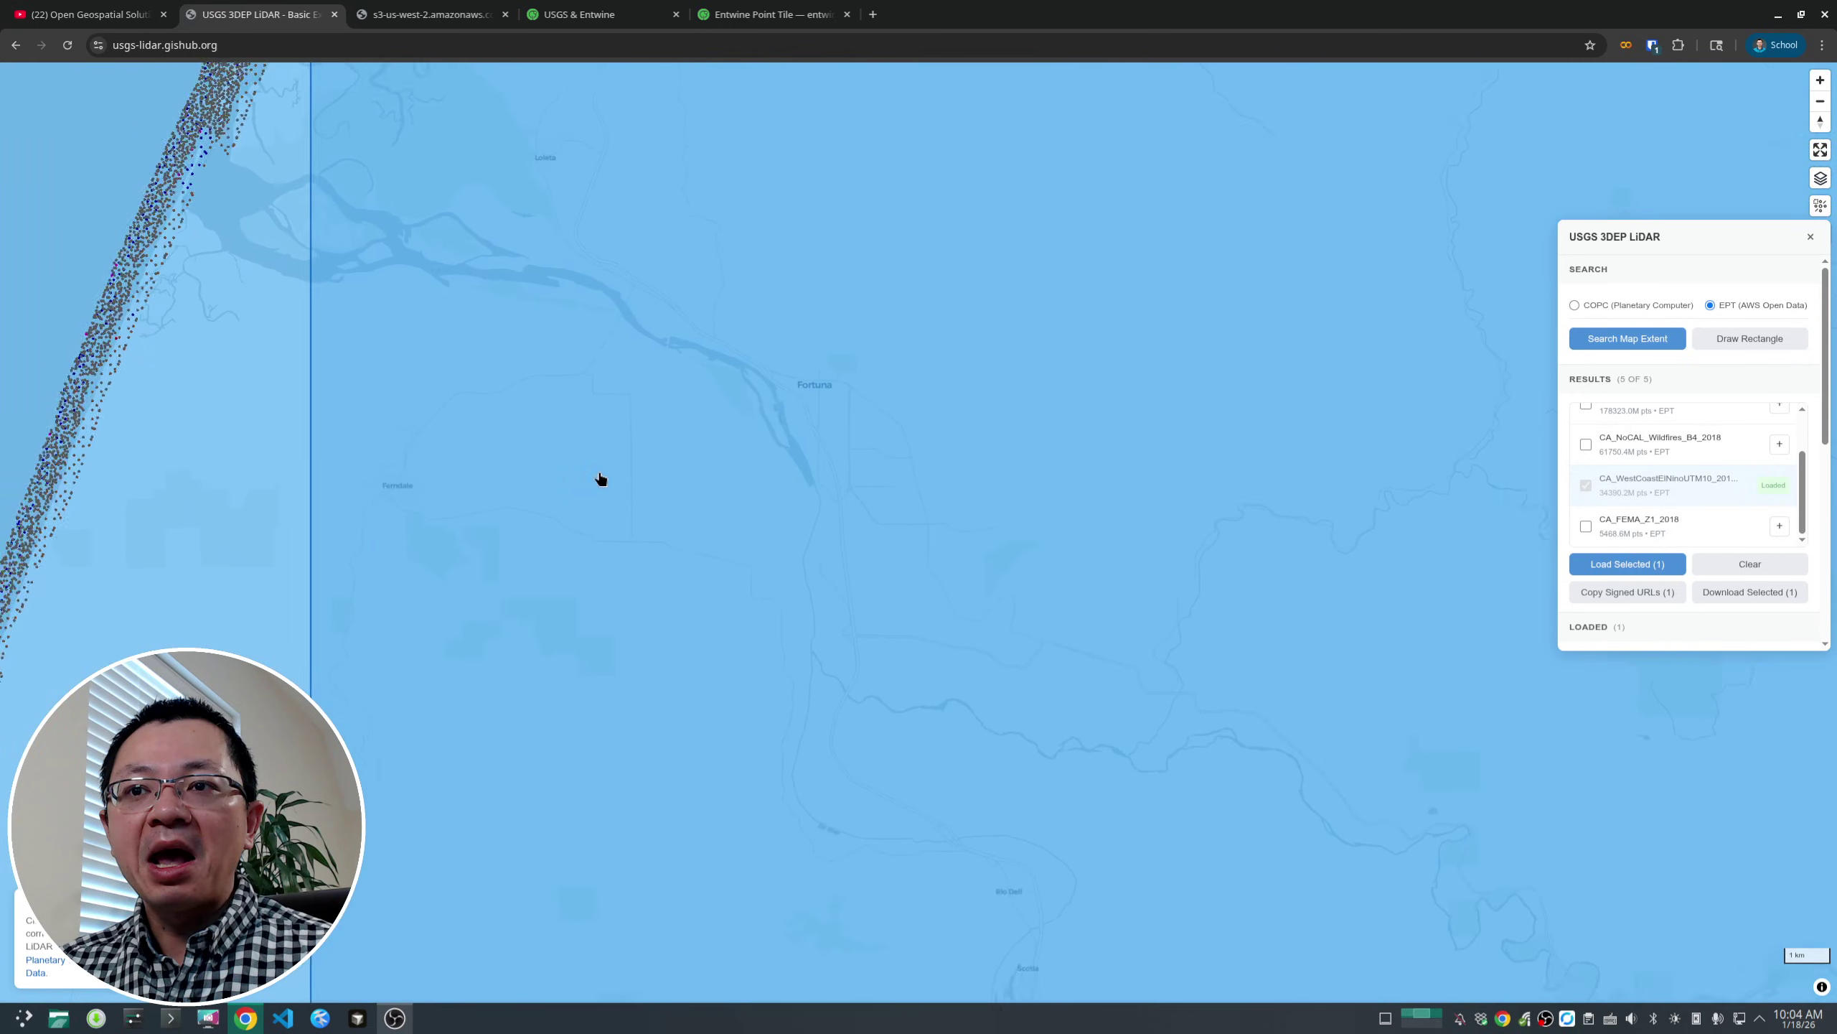
scroll(605, 483, "down", 5)
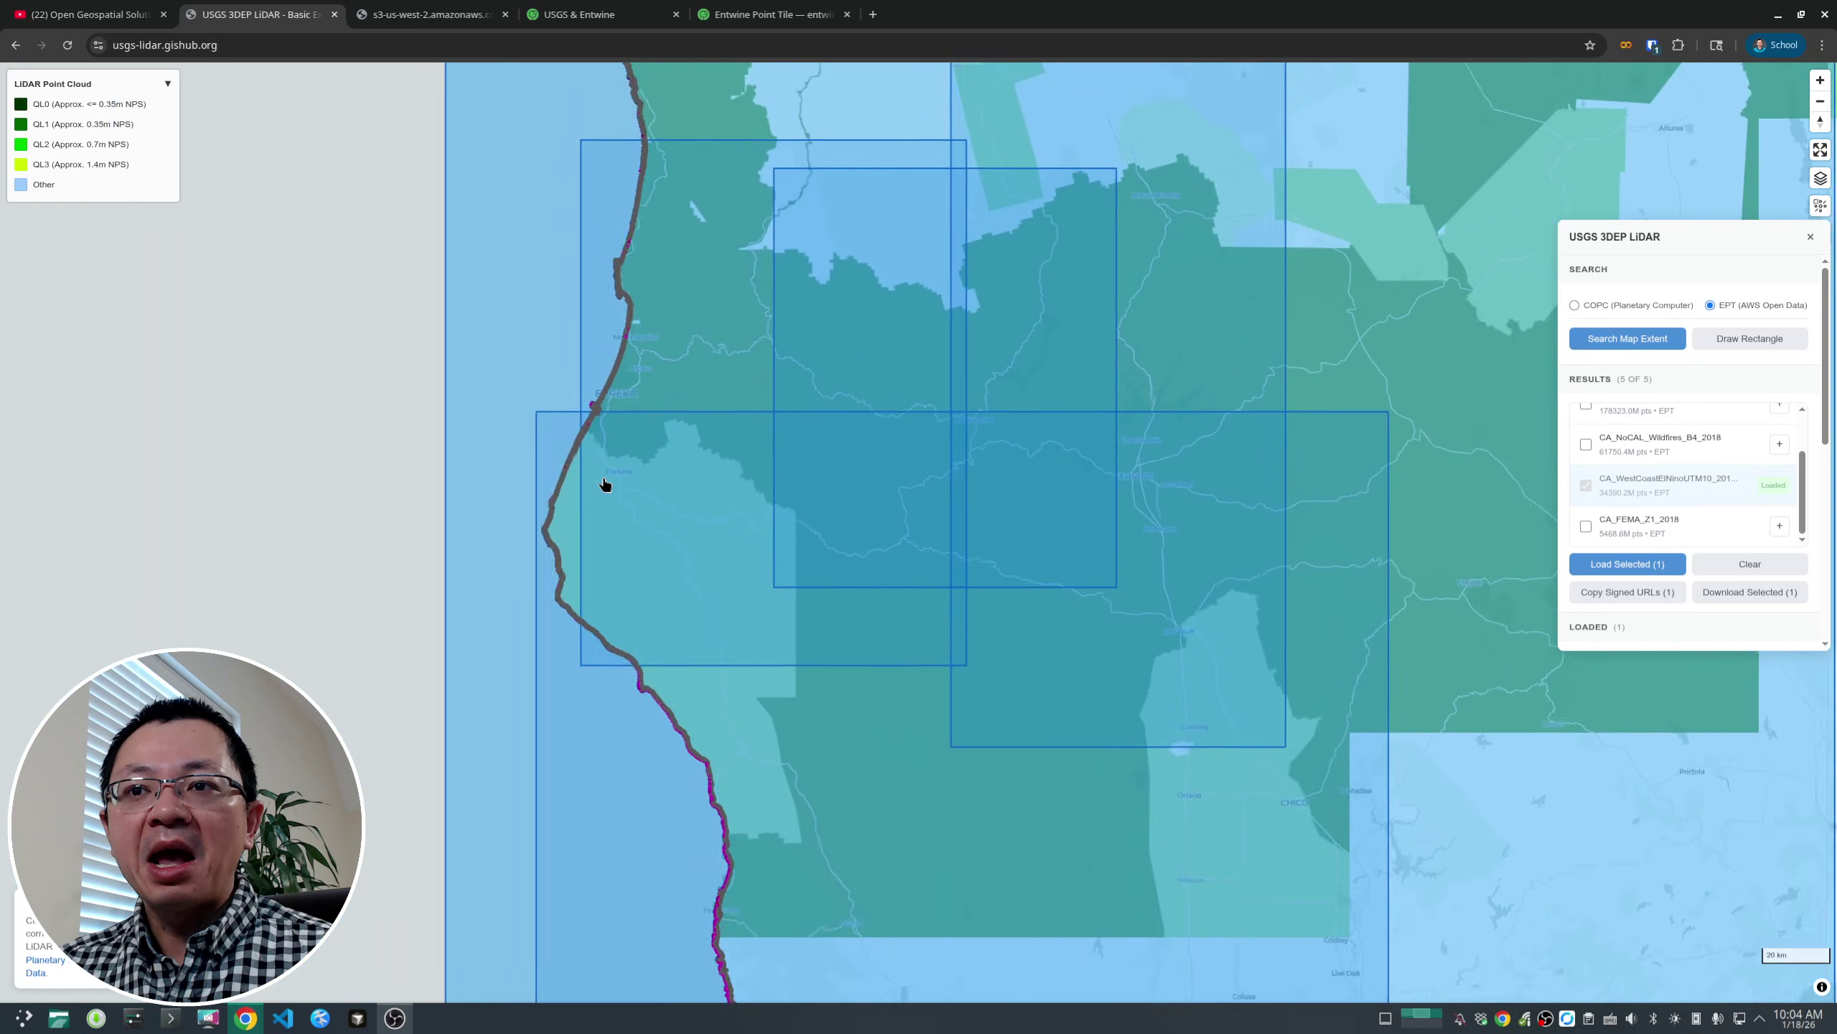
scroll(743, 411, "down", 4)
scroll(752, 419, "up", 4)
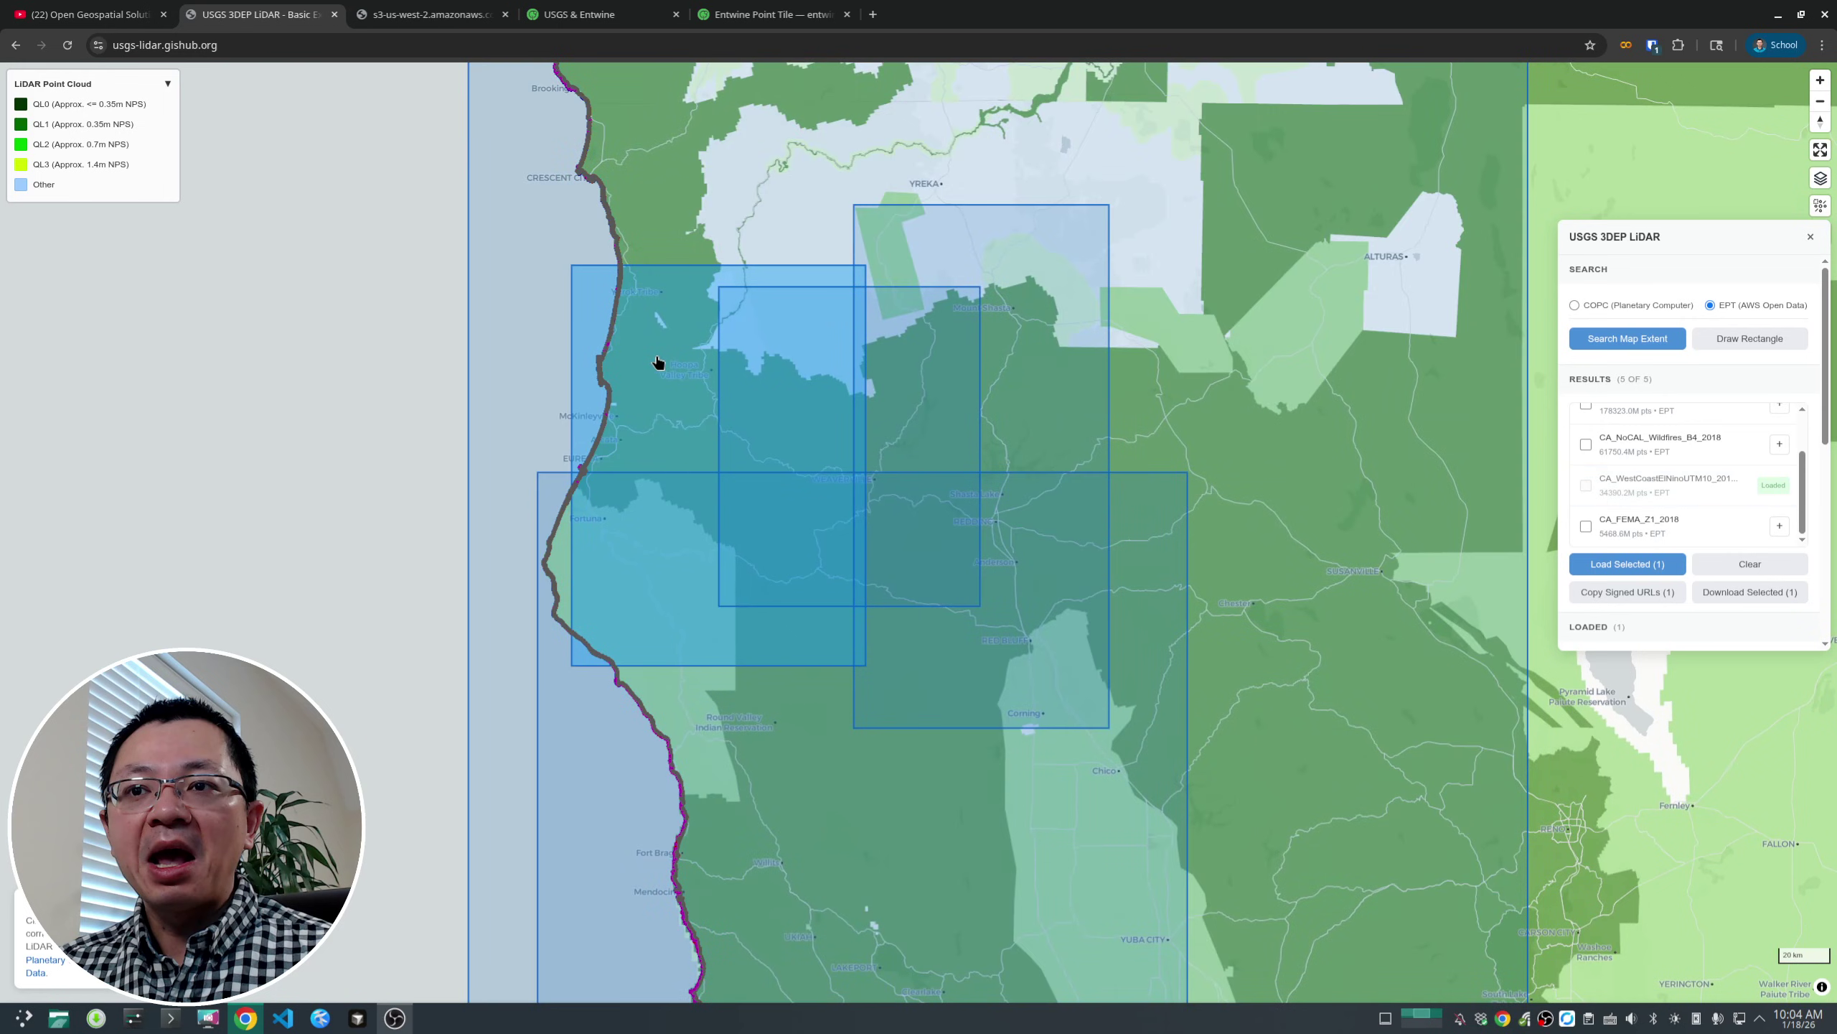
left_click_drag(1802, 472, 1799, 438)
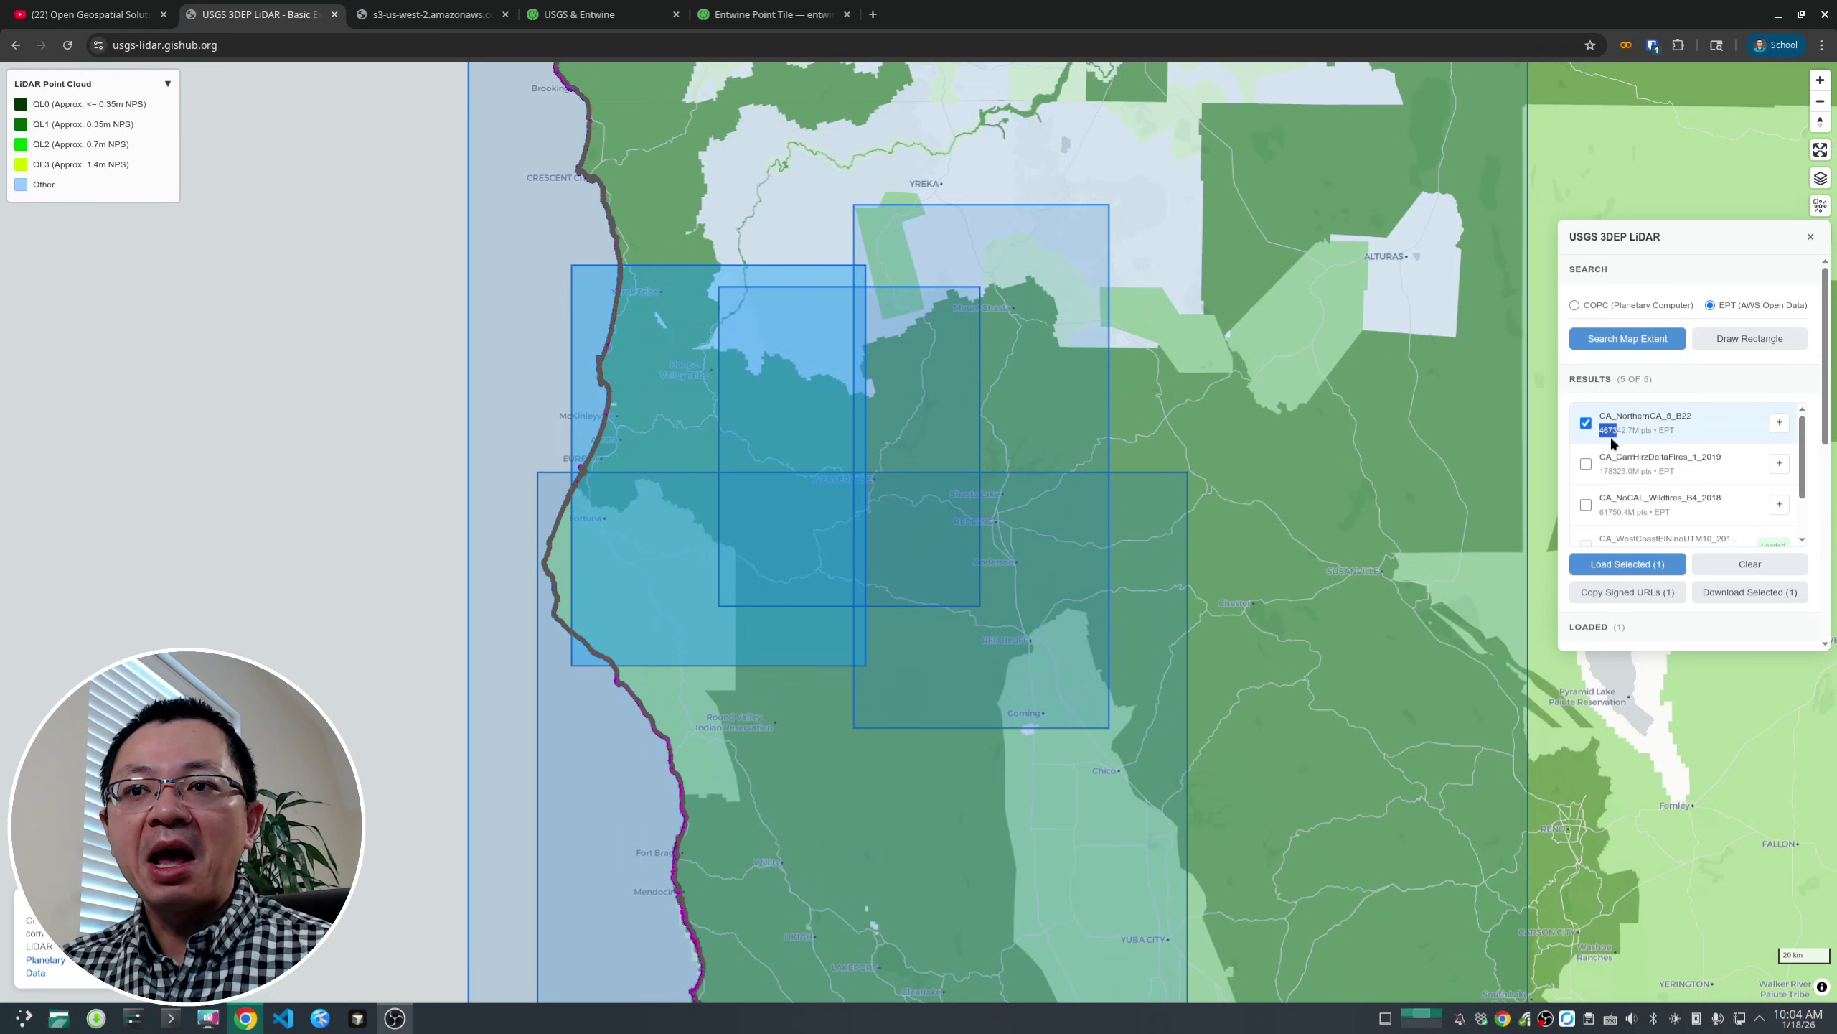
left_click(1573, 567)
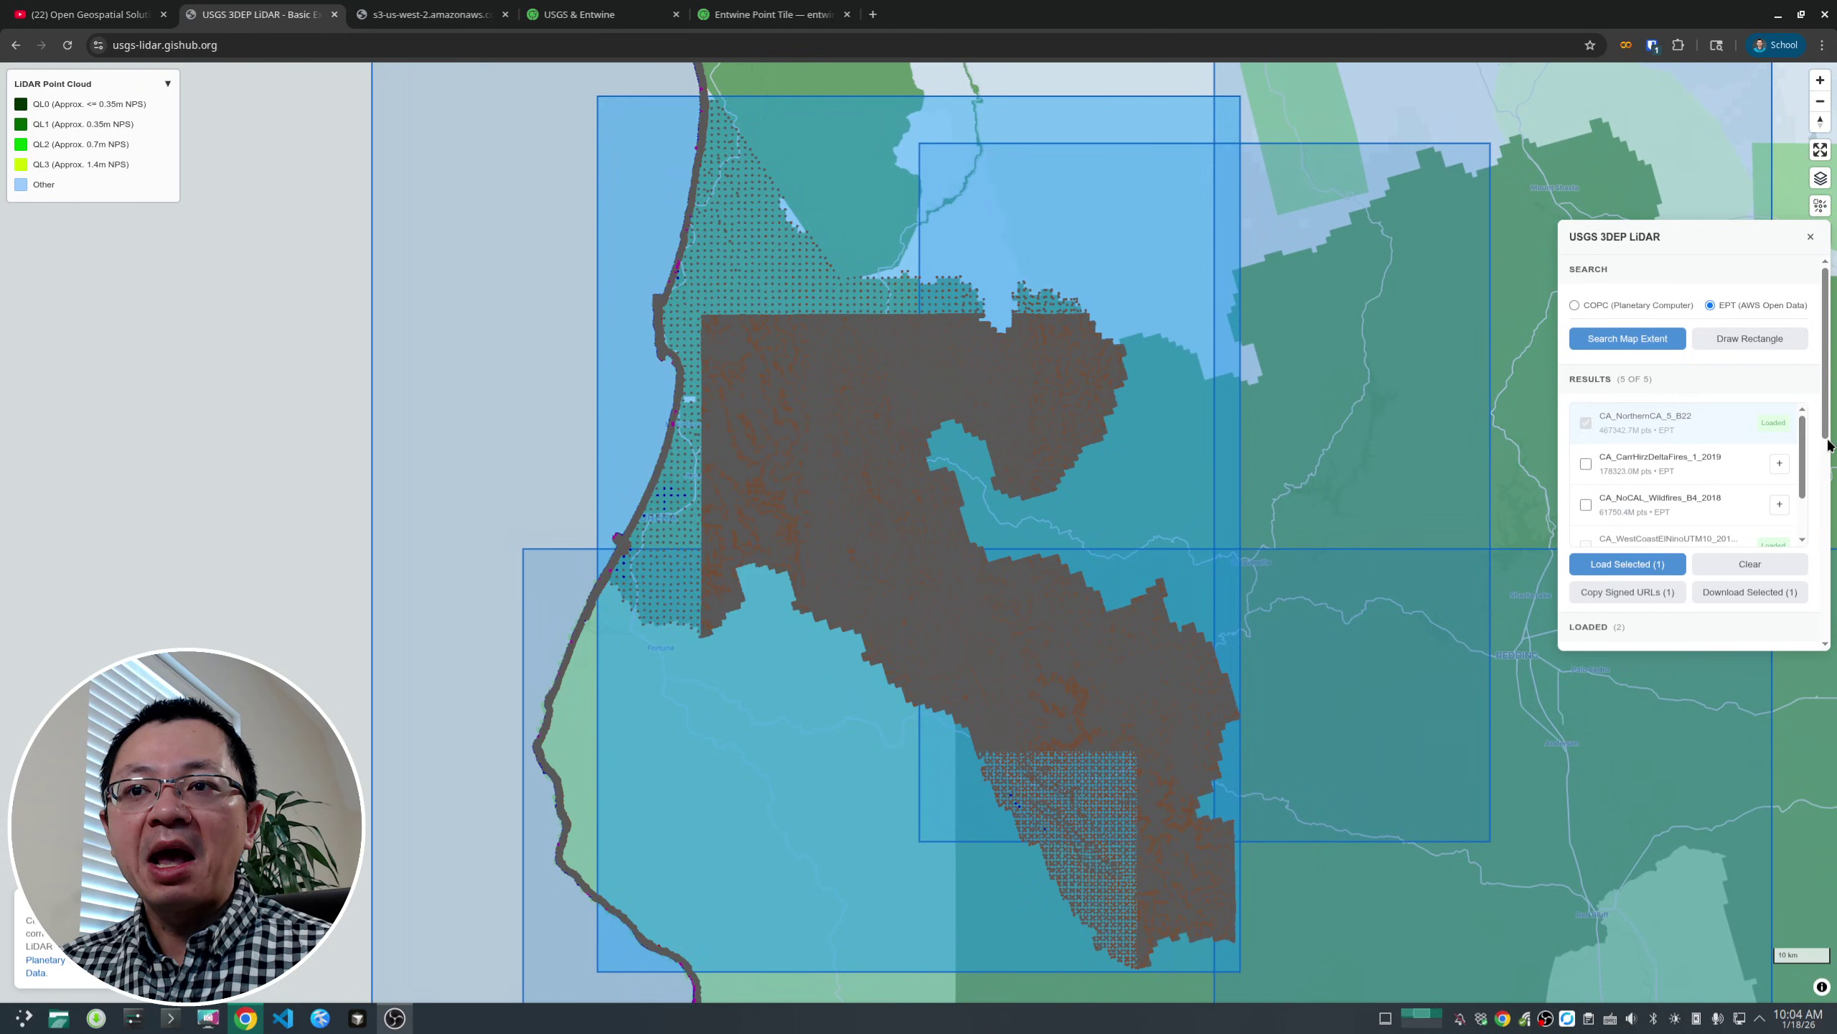
- Color the loaded California point clouds by Elevation with the Viridis colormap
left_click_drag(1826, 429, 1825, 485)
scroll(1783, 492, "down", 2)
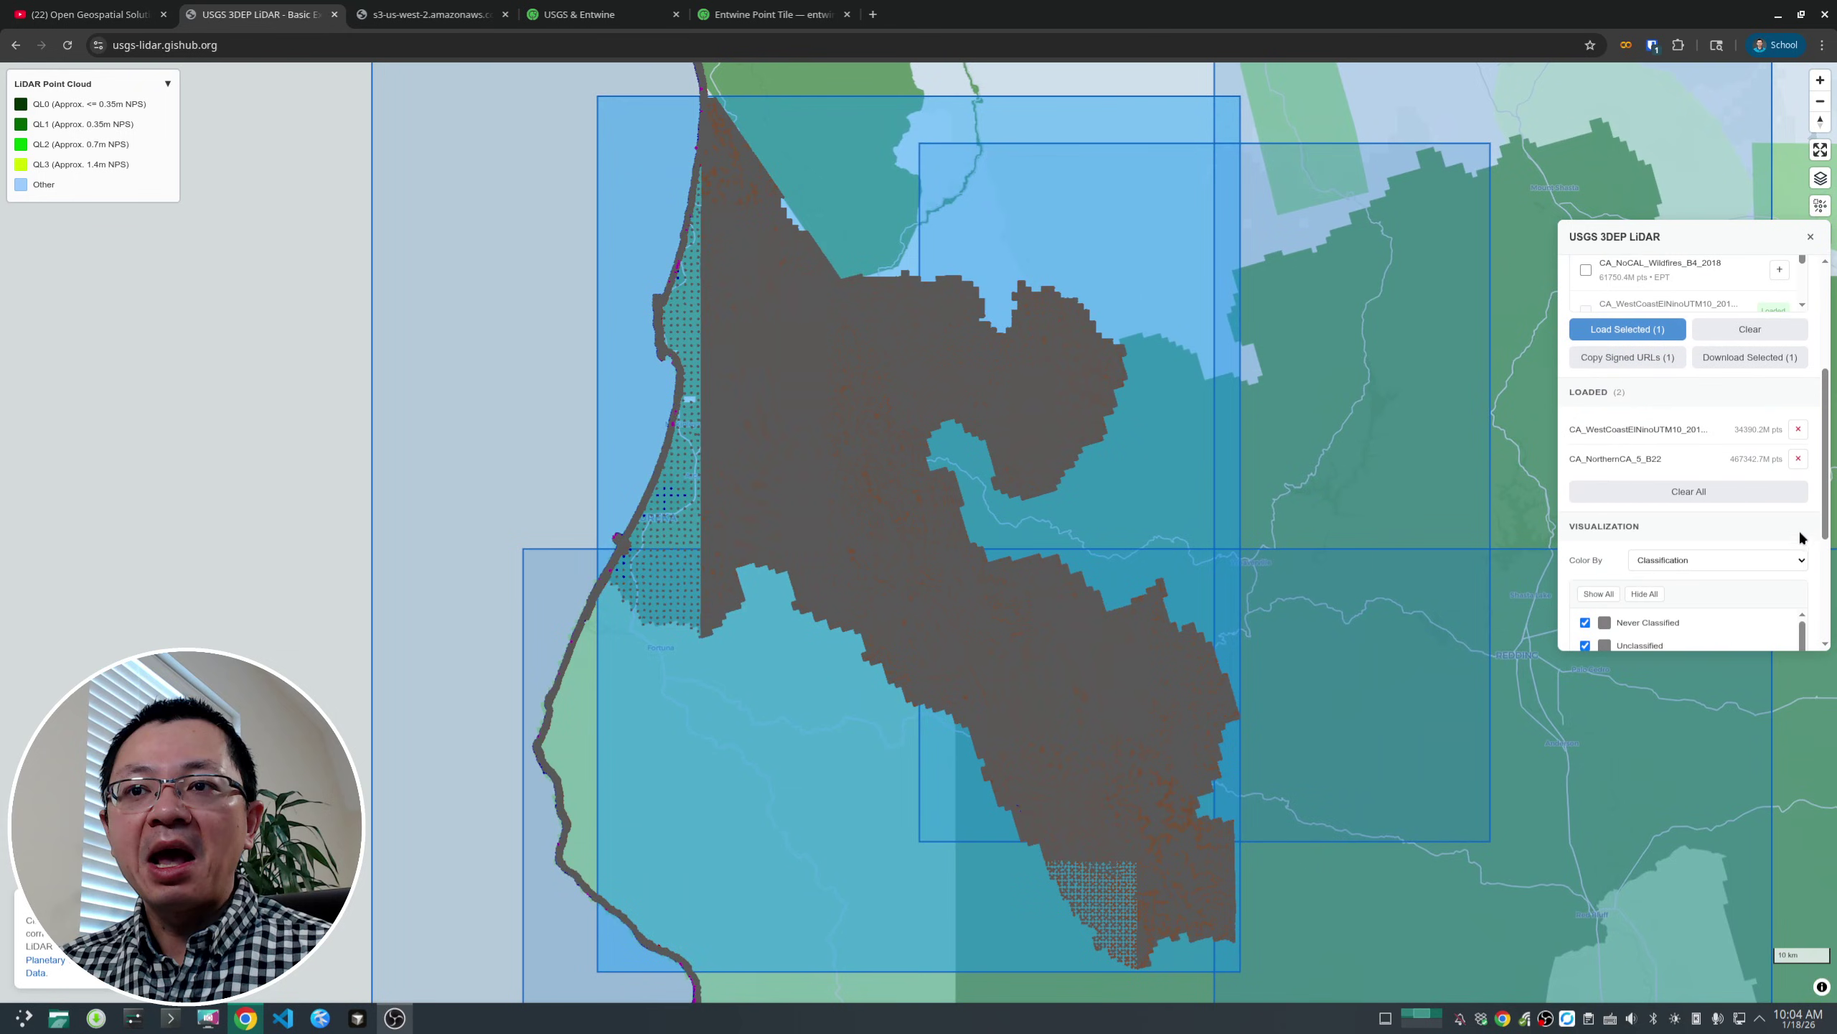
left_click(1768, 561)
left_click(1722, 582)
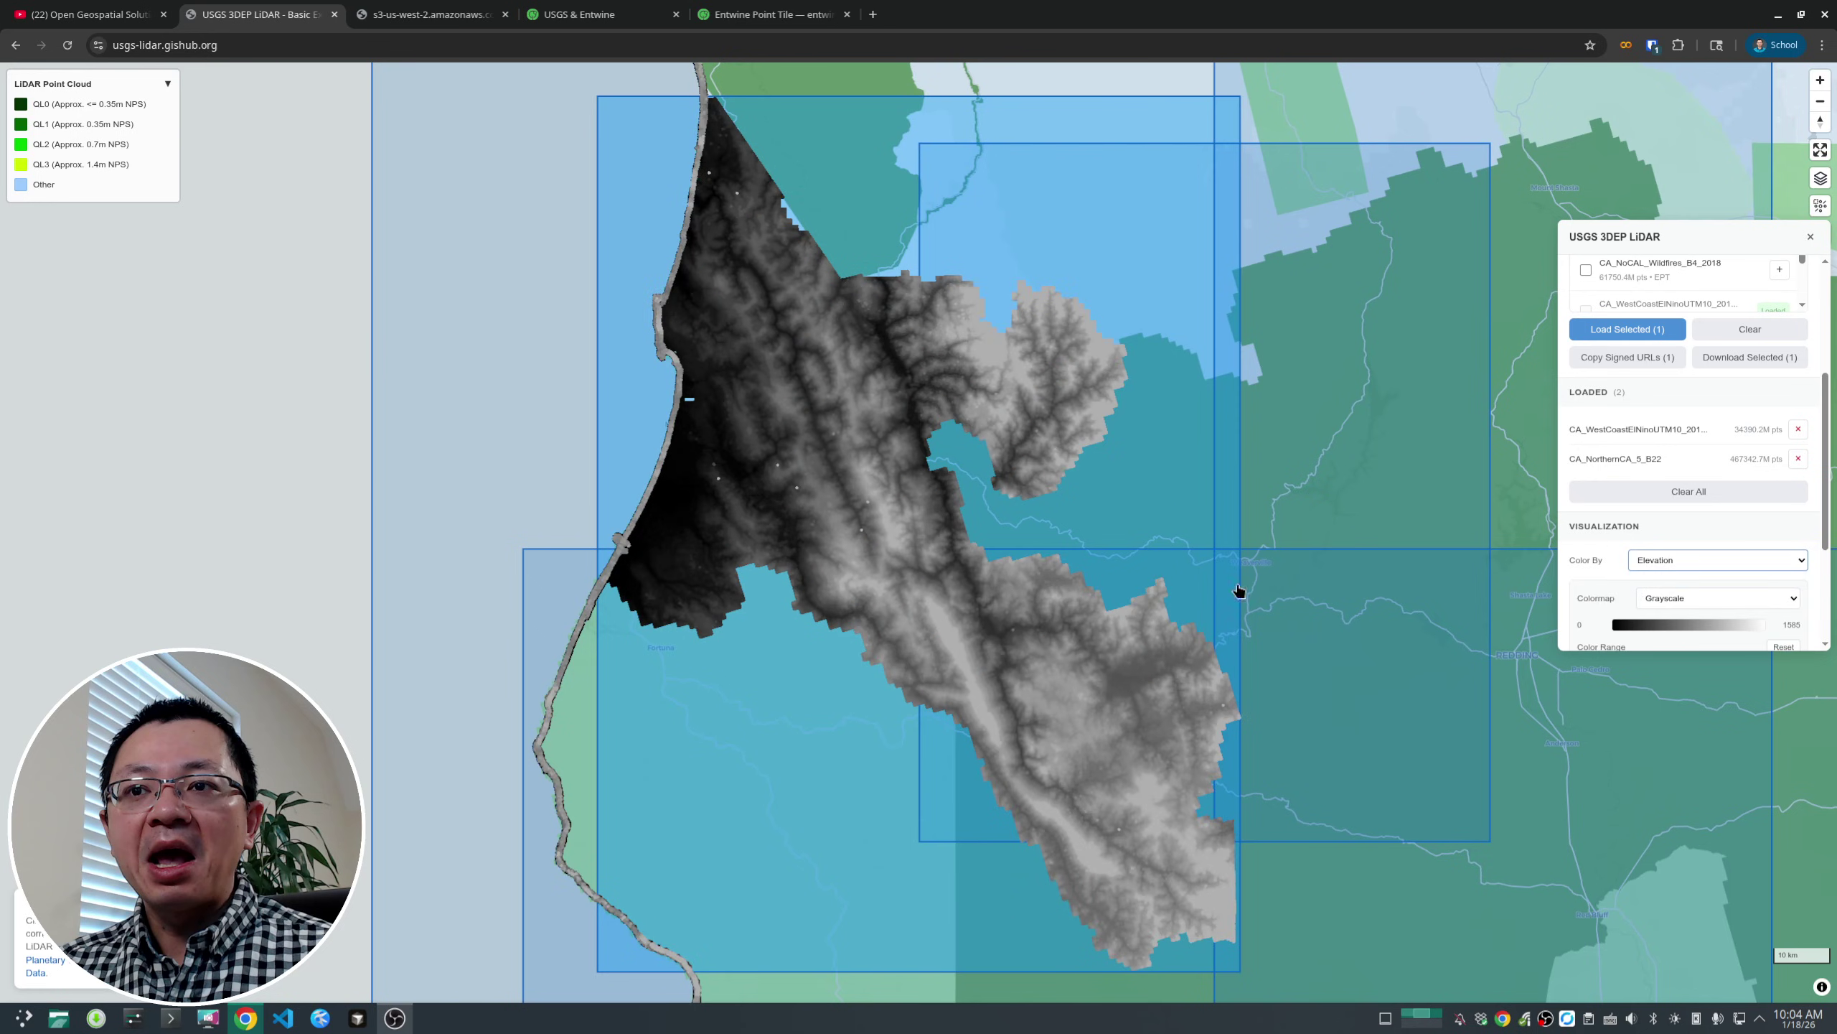
scroll(1828, 535, "down", 2)
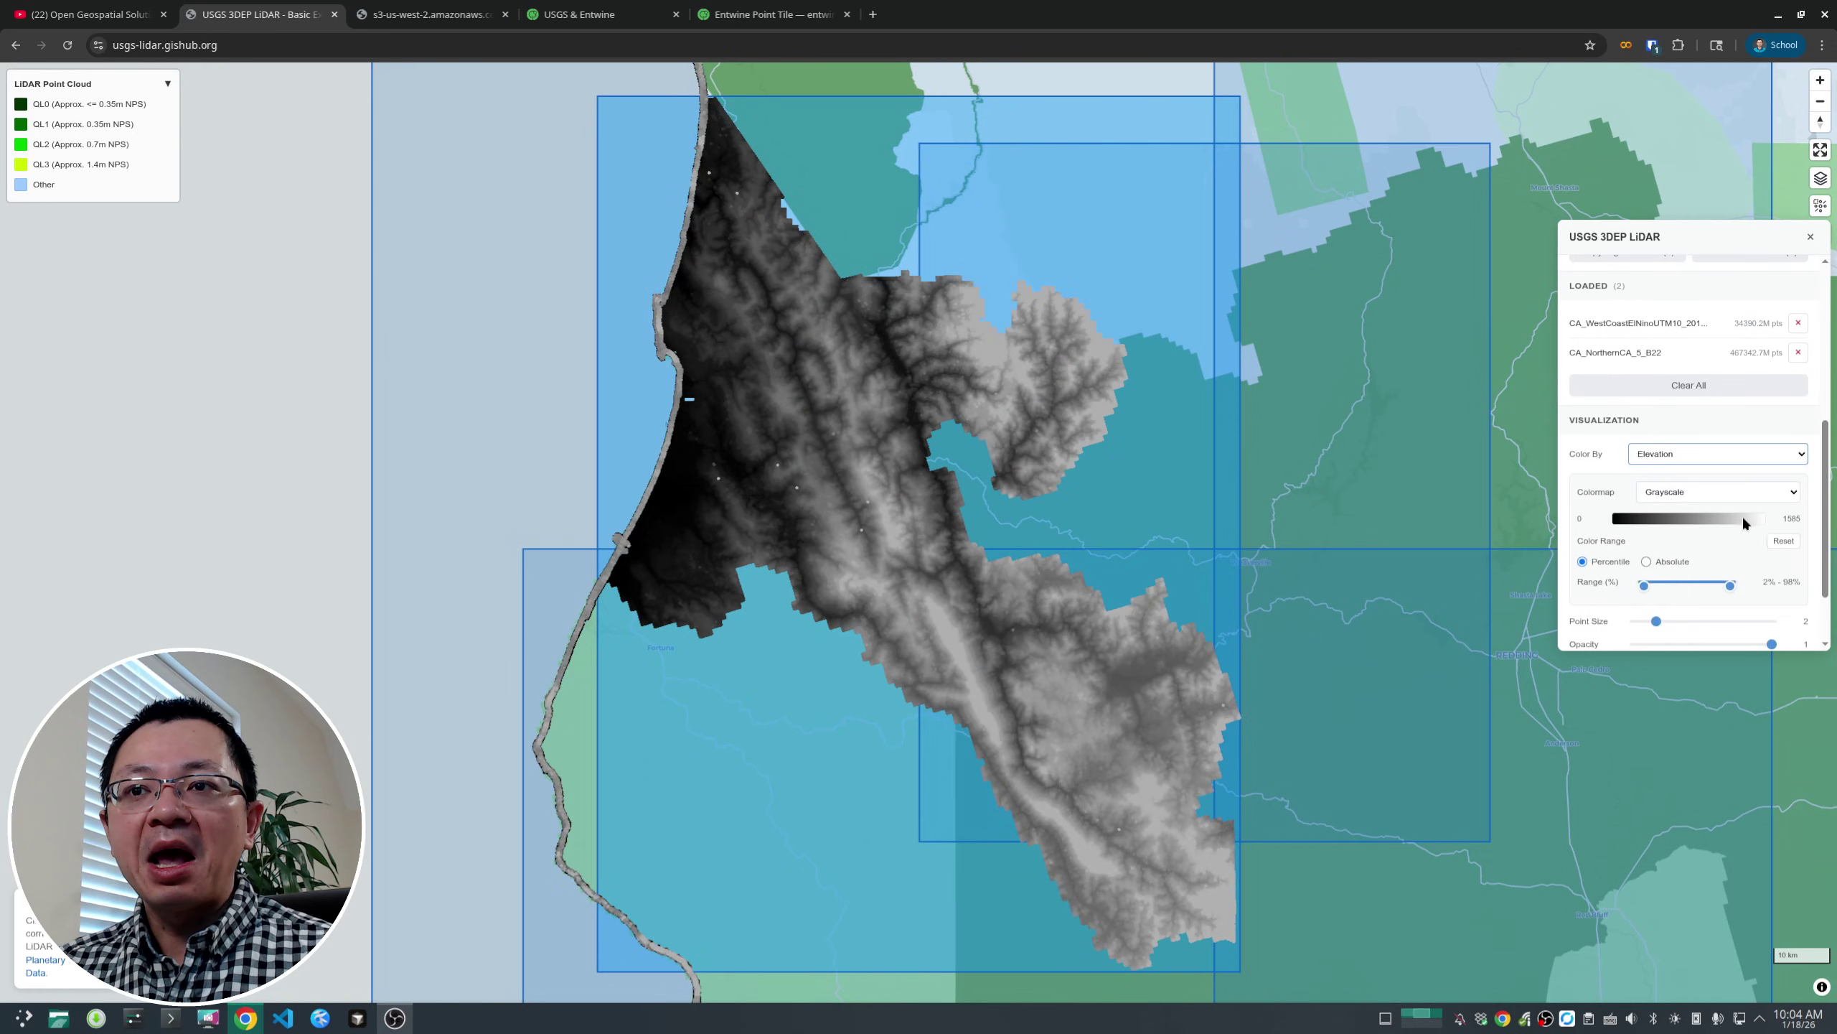
left_click(1737, 493)
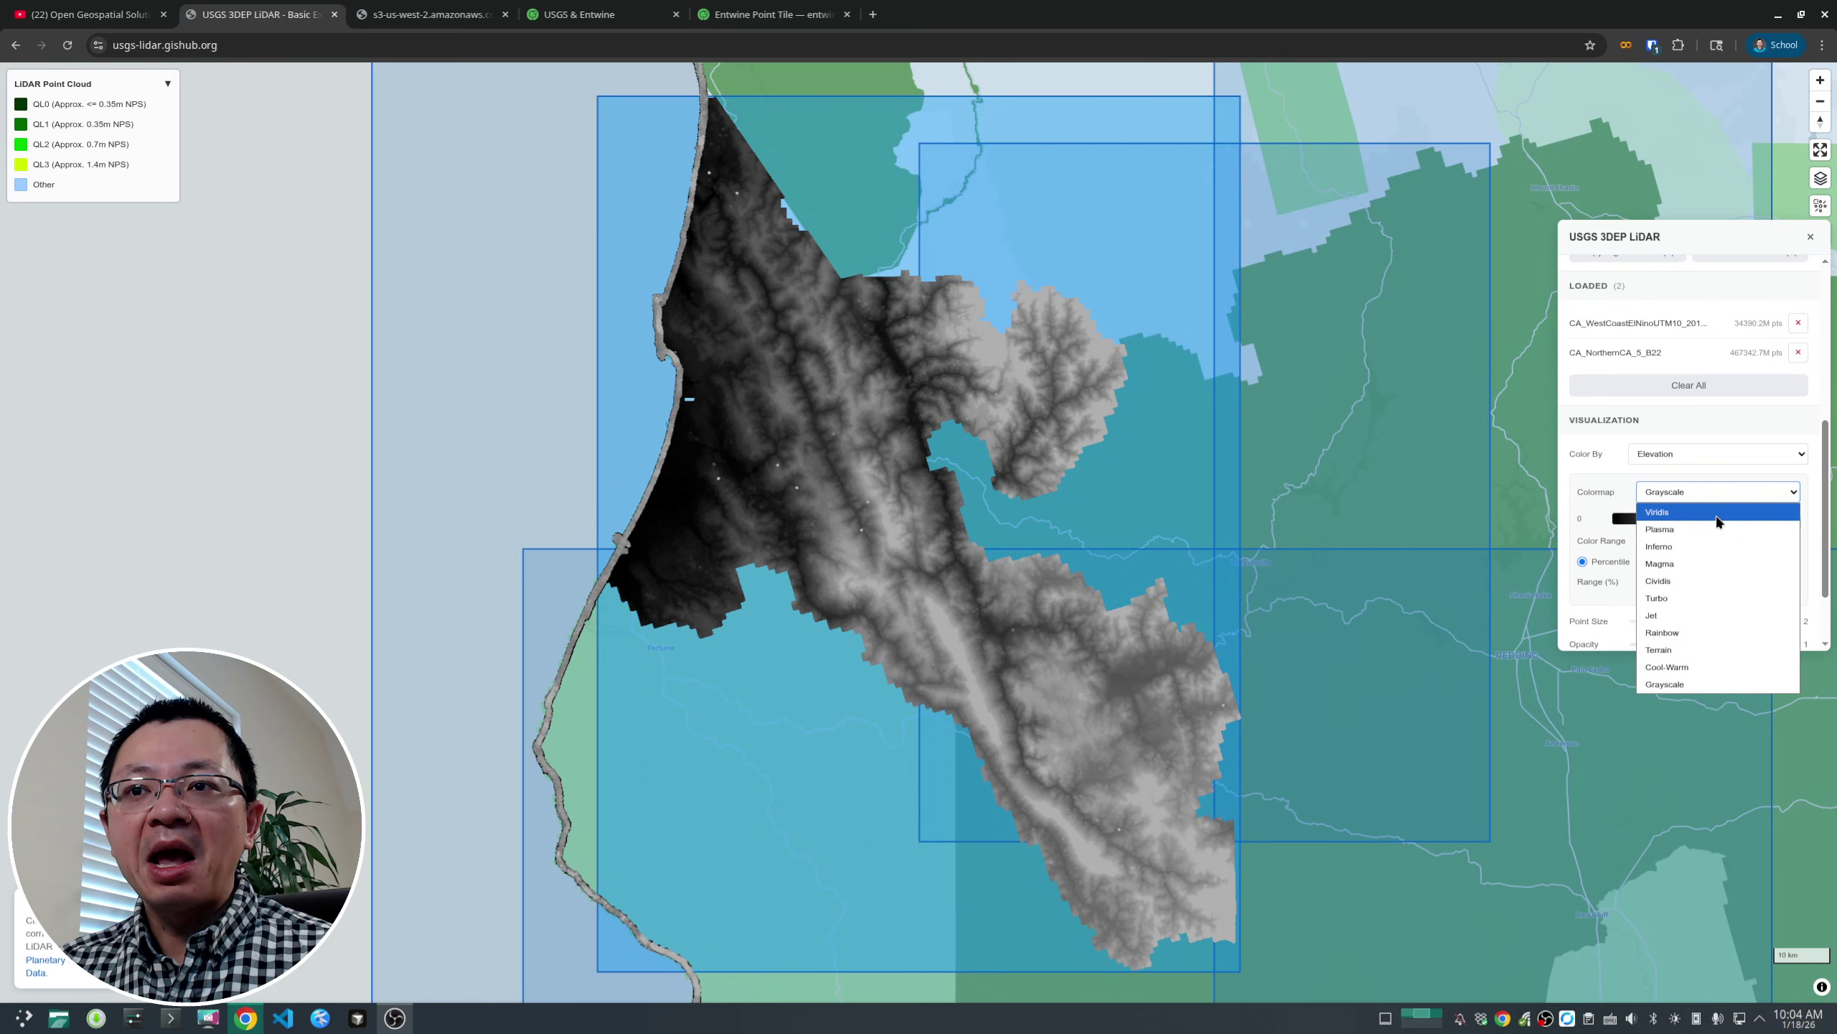
left_click(1719, 512)
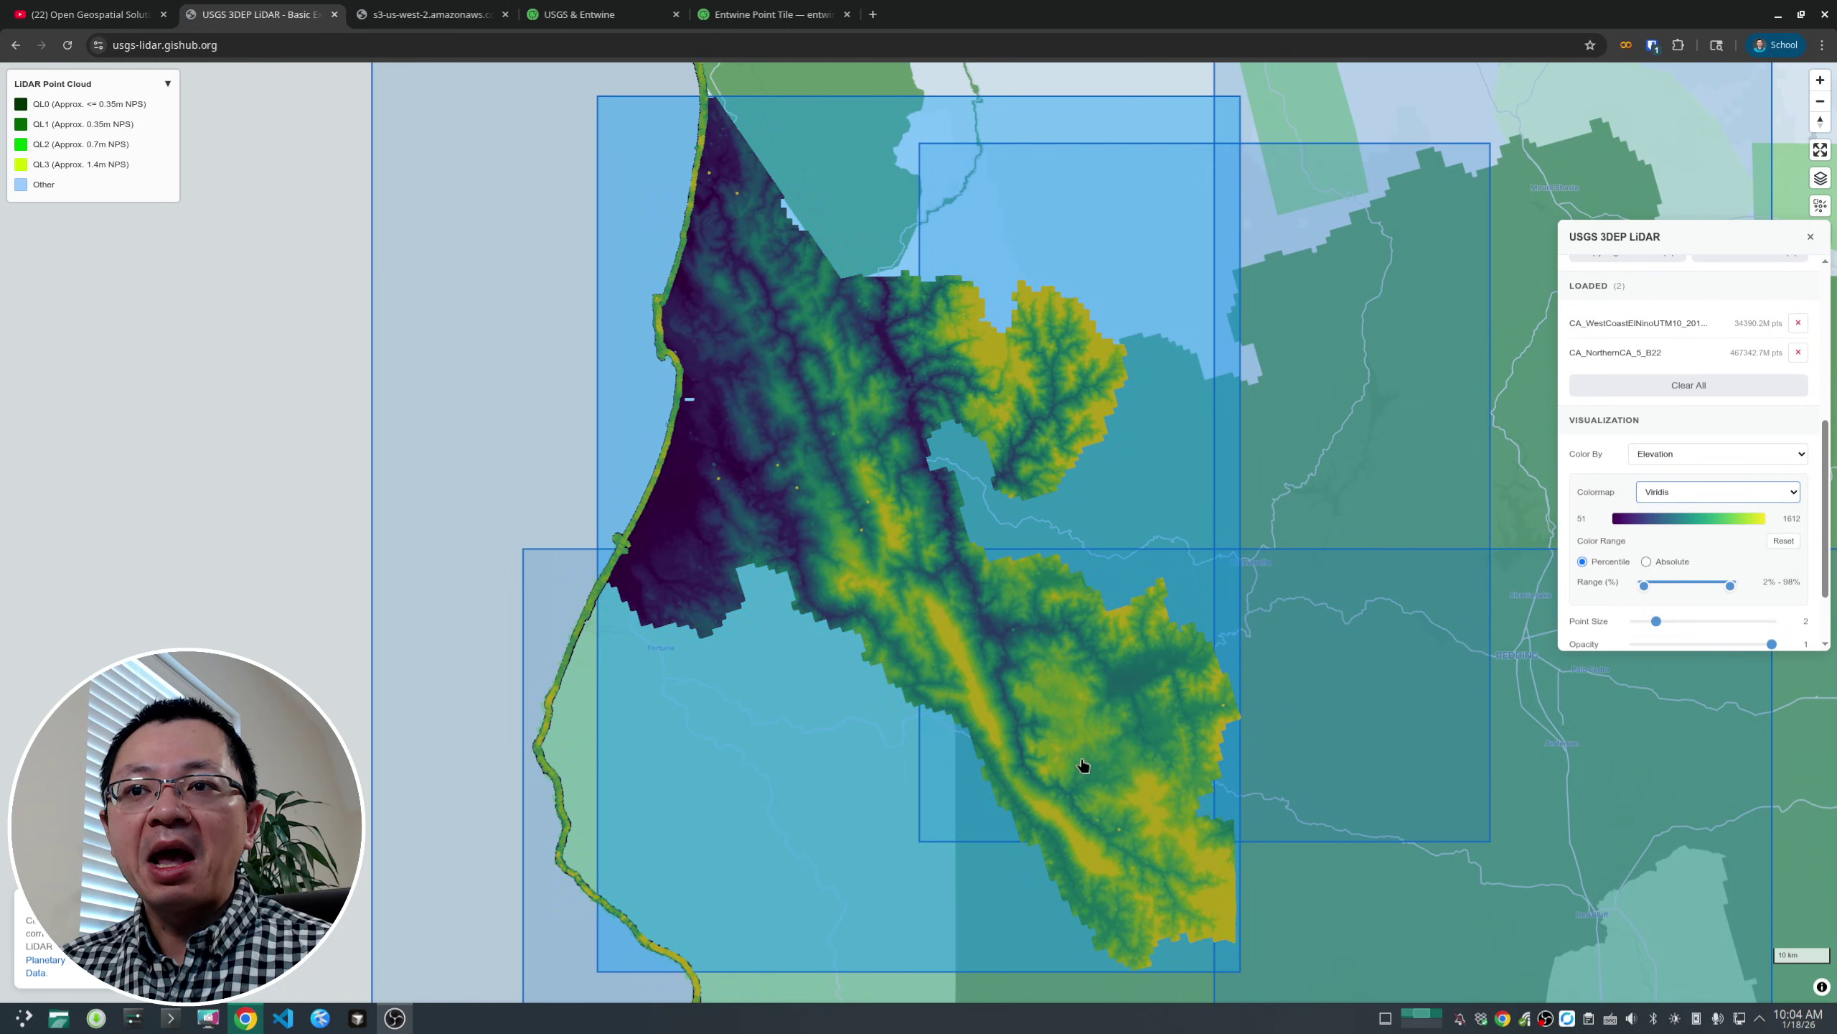
- Examine the elevation-colored Northern California point cloud up close and in a tilted 3D perspective along its central ridge
scroll(789, 514, "up", 5)
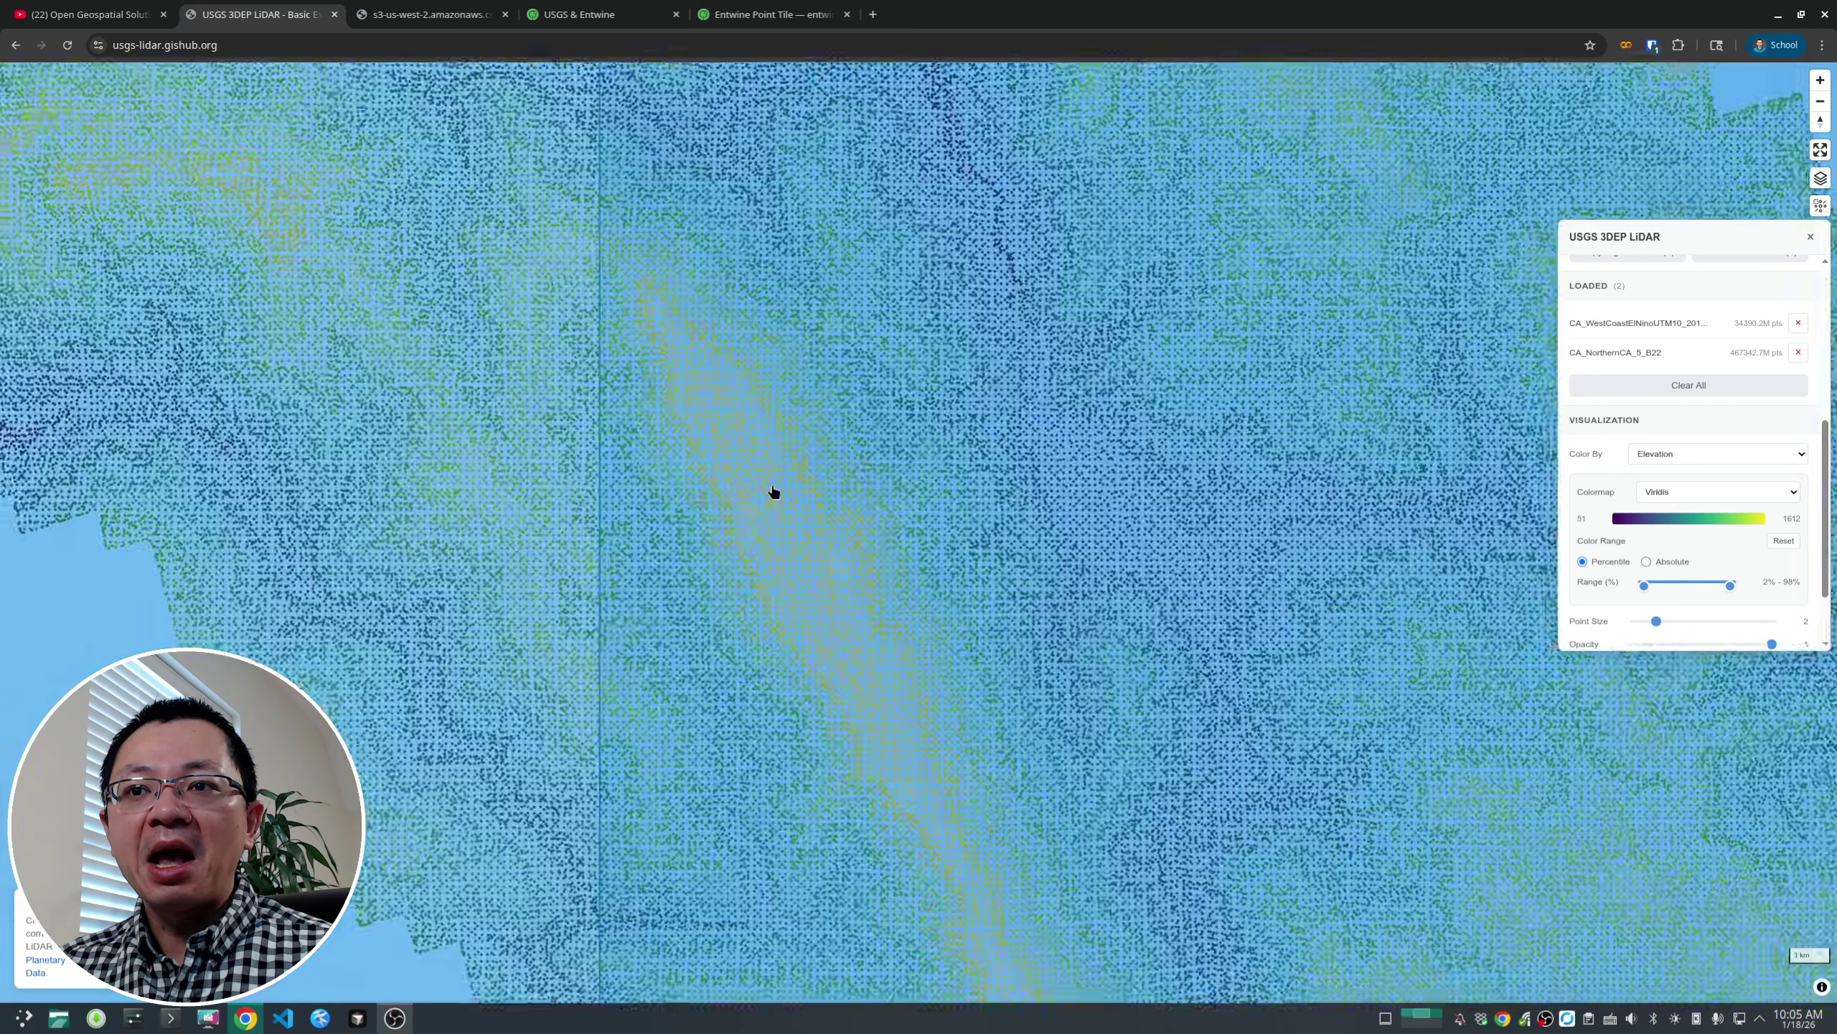
scroll(772, 492, "up", 5)
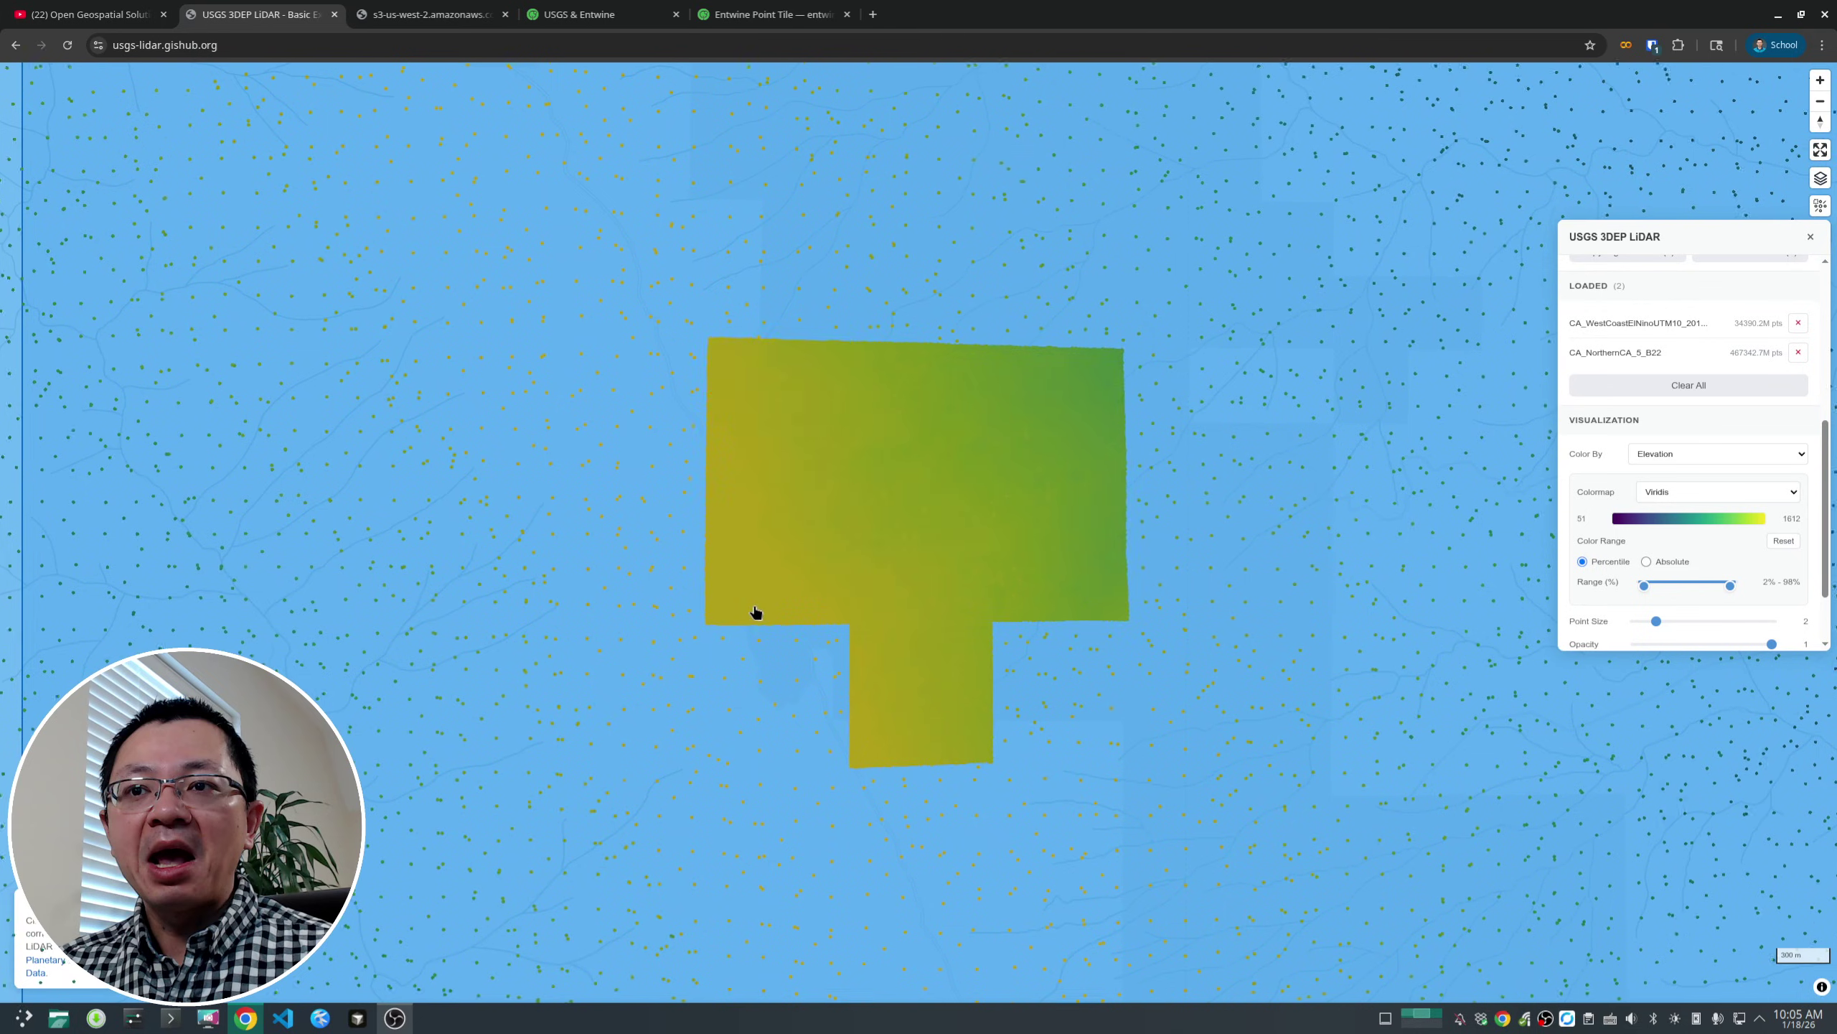
scroll(754, 614, "up", 2)
right_click_drag(672, 846, 576, 742)
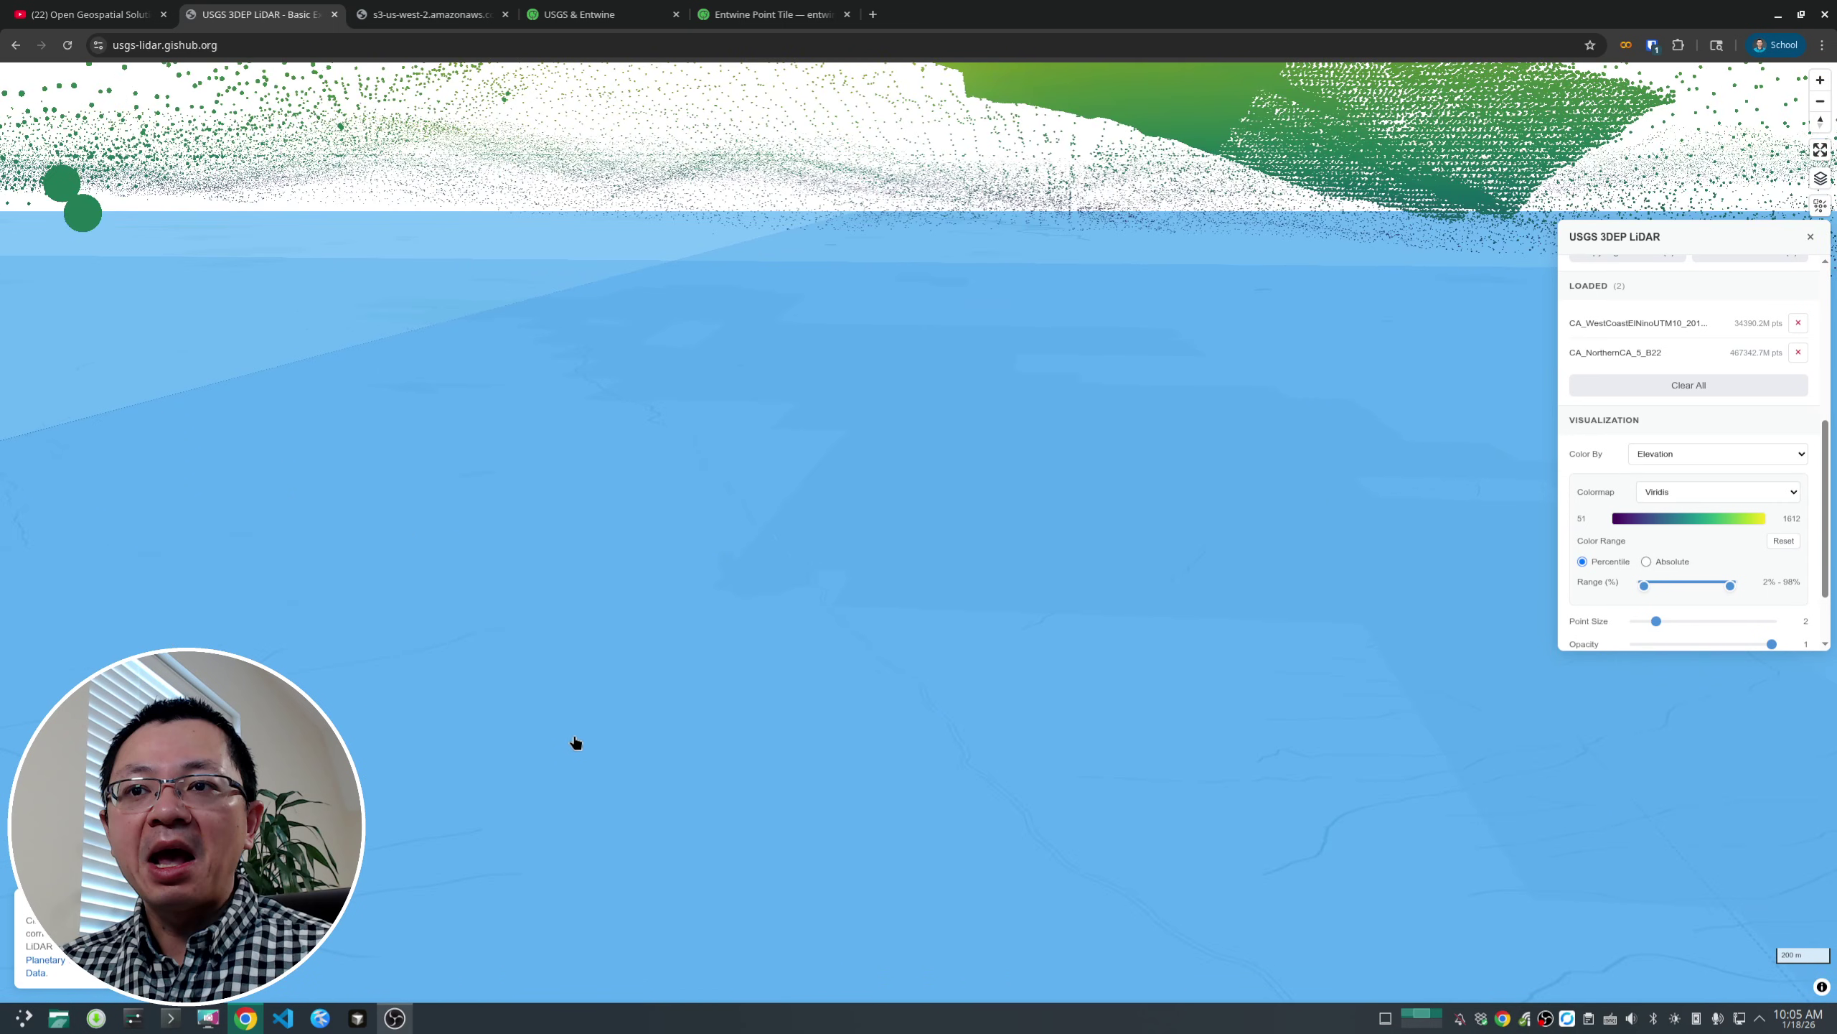
scroll(685, 669, "down", 5)
right_click_drag(661, 669, 437, 420)
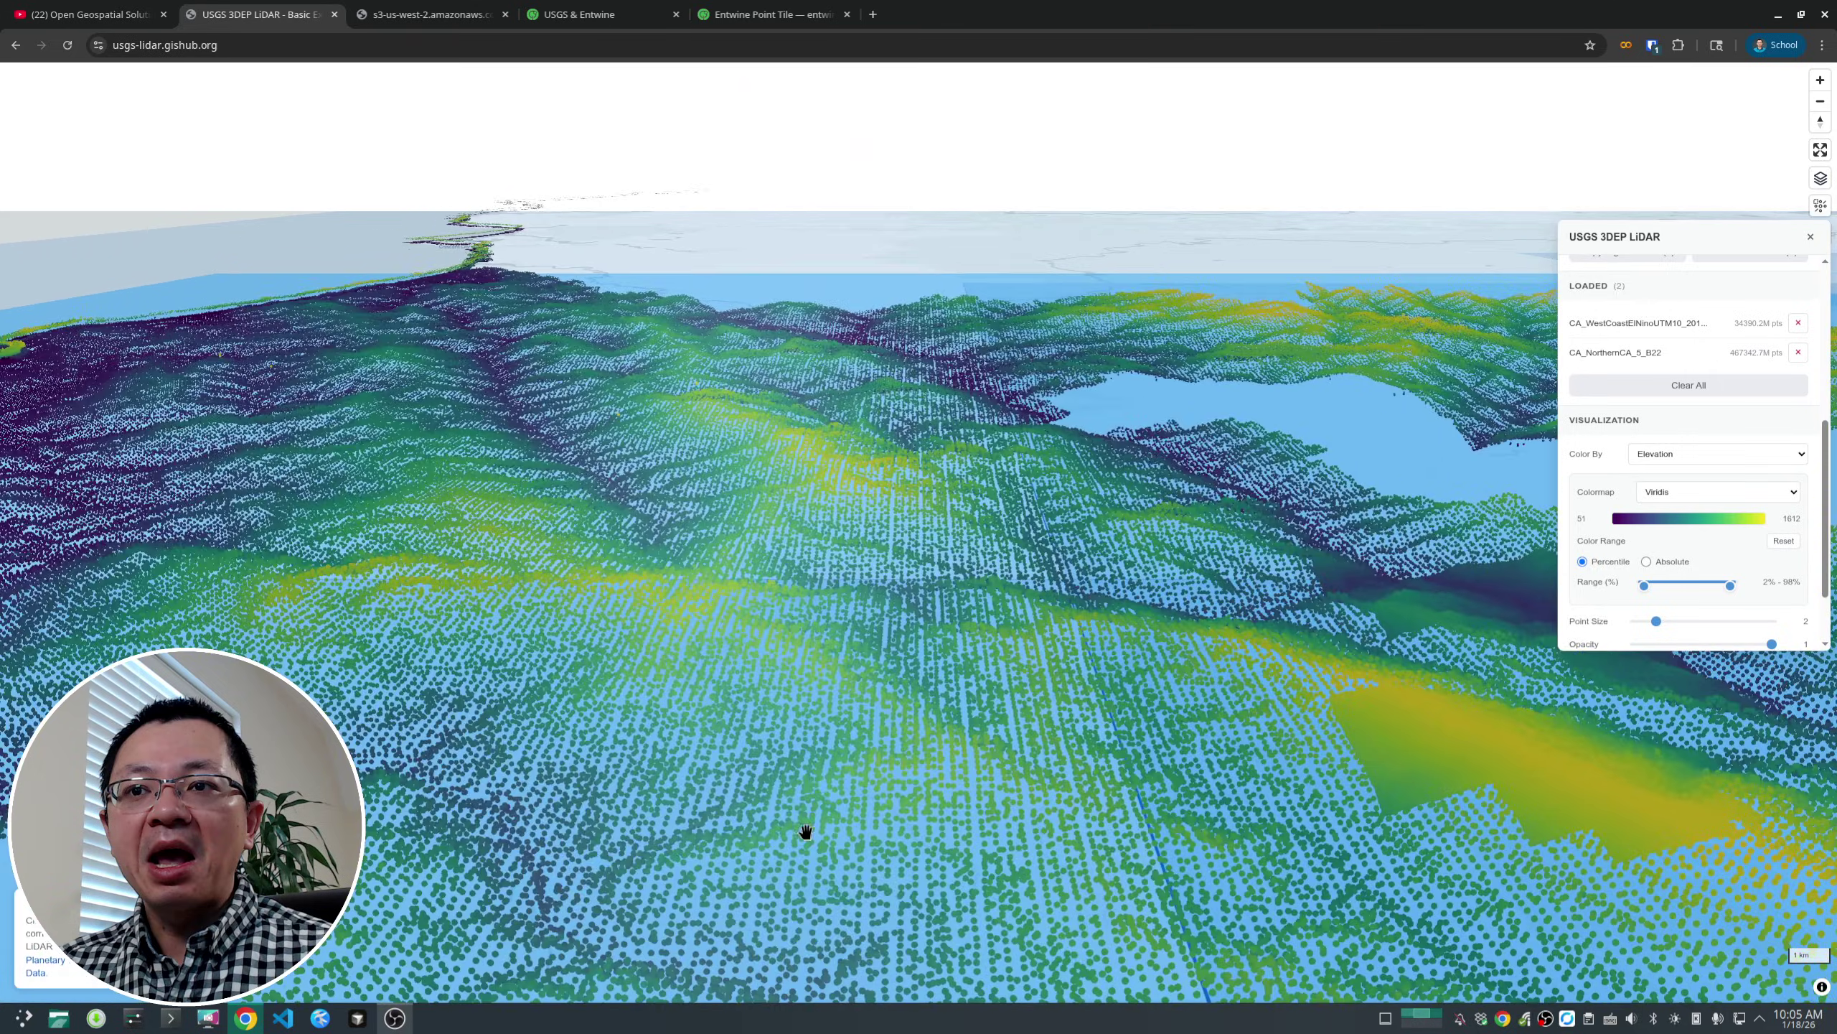
right_click_drag(806, 831, 455, 719)
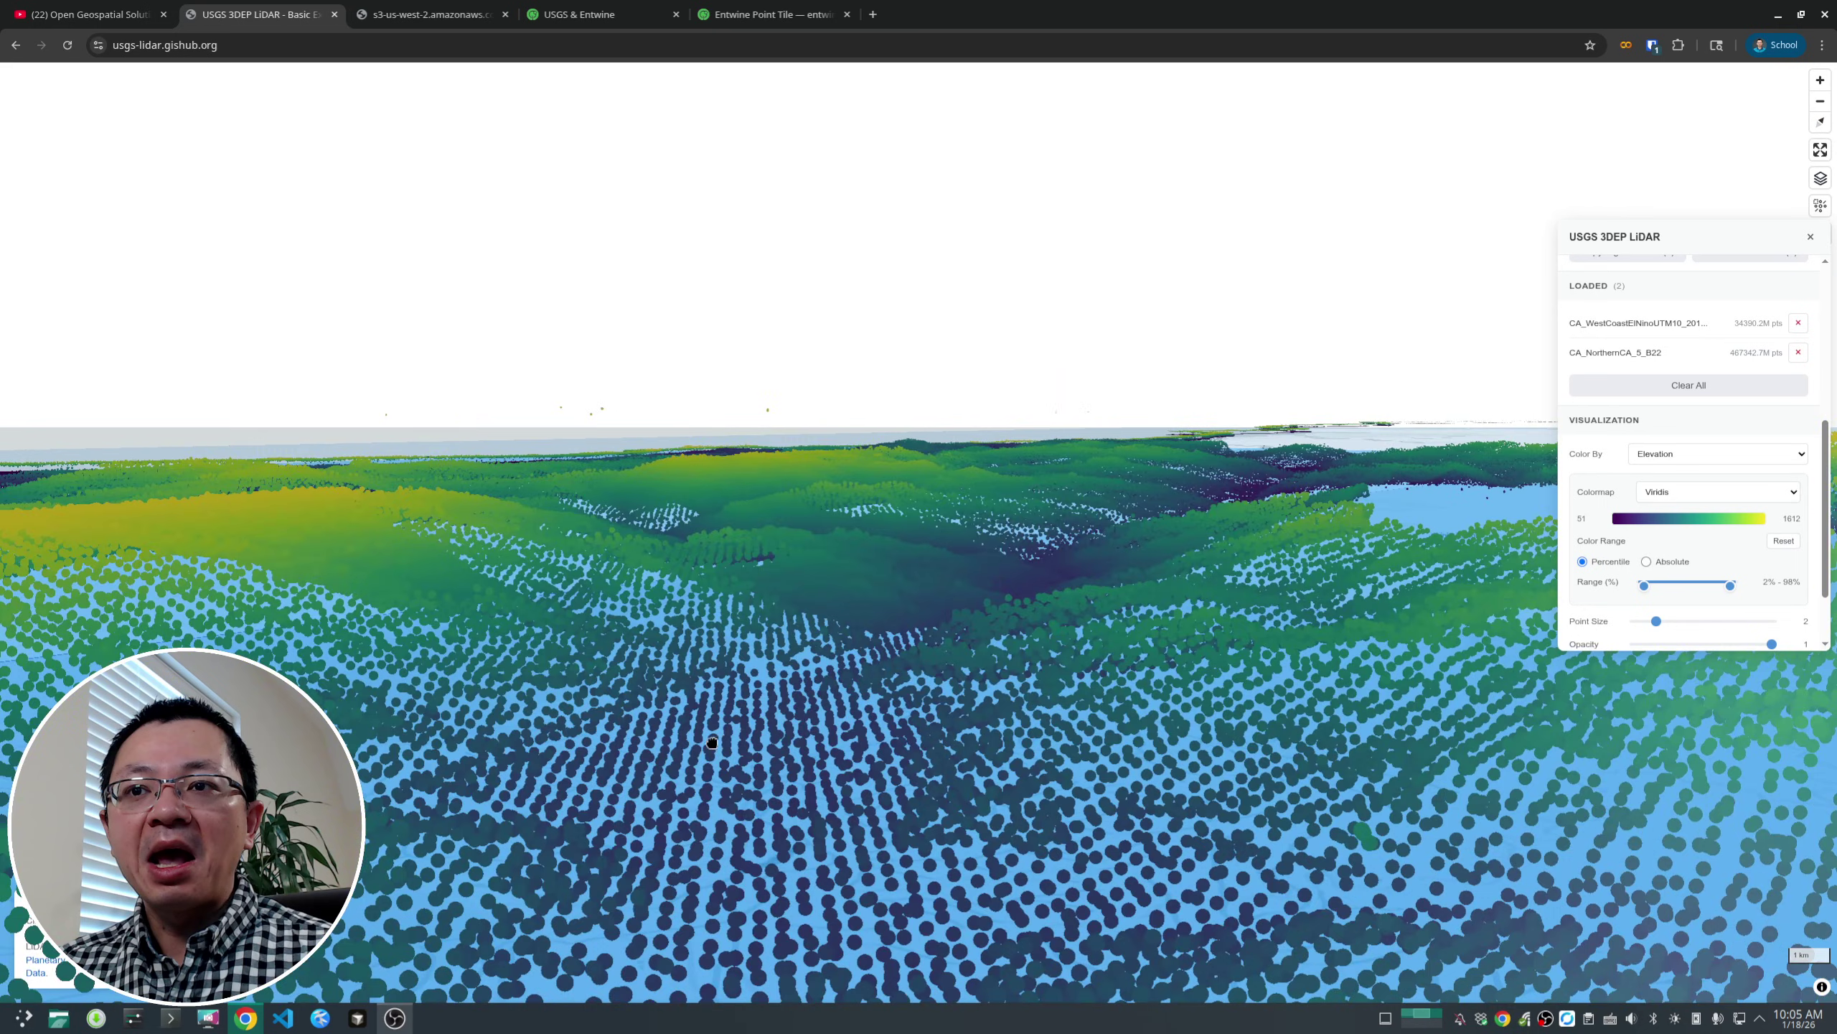
right_click_drag(712, 742, 1218, 833)
- Inspect the valley and surrounding ridges of the Northern California point cloud in 3D at varying levels of detail
scroll(966, 628, "up", 5)
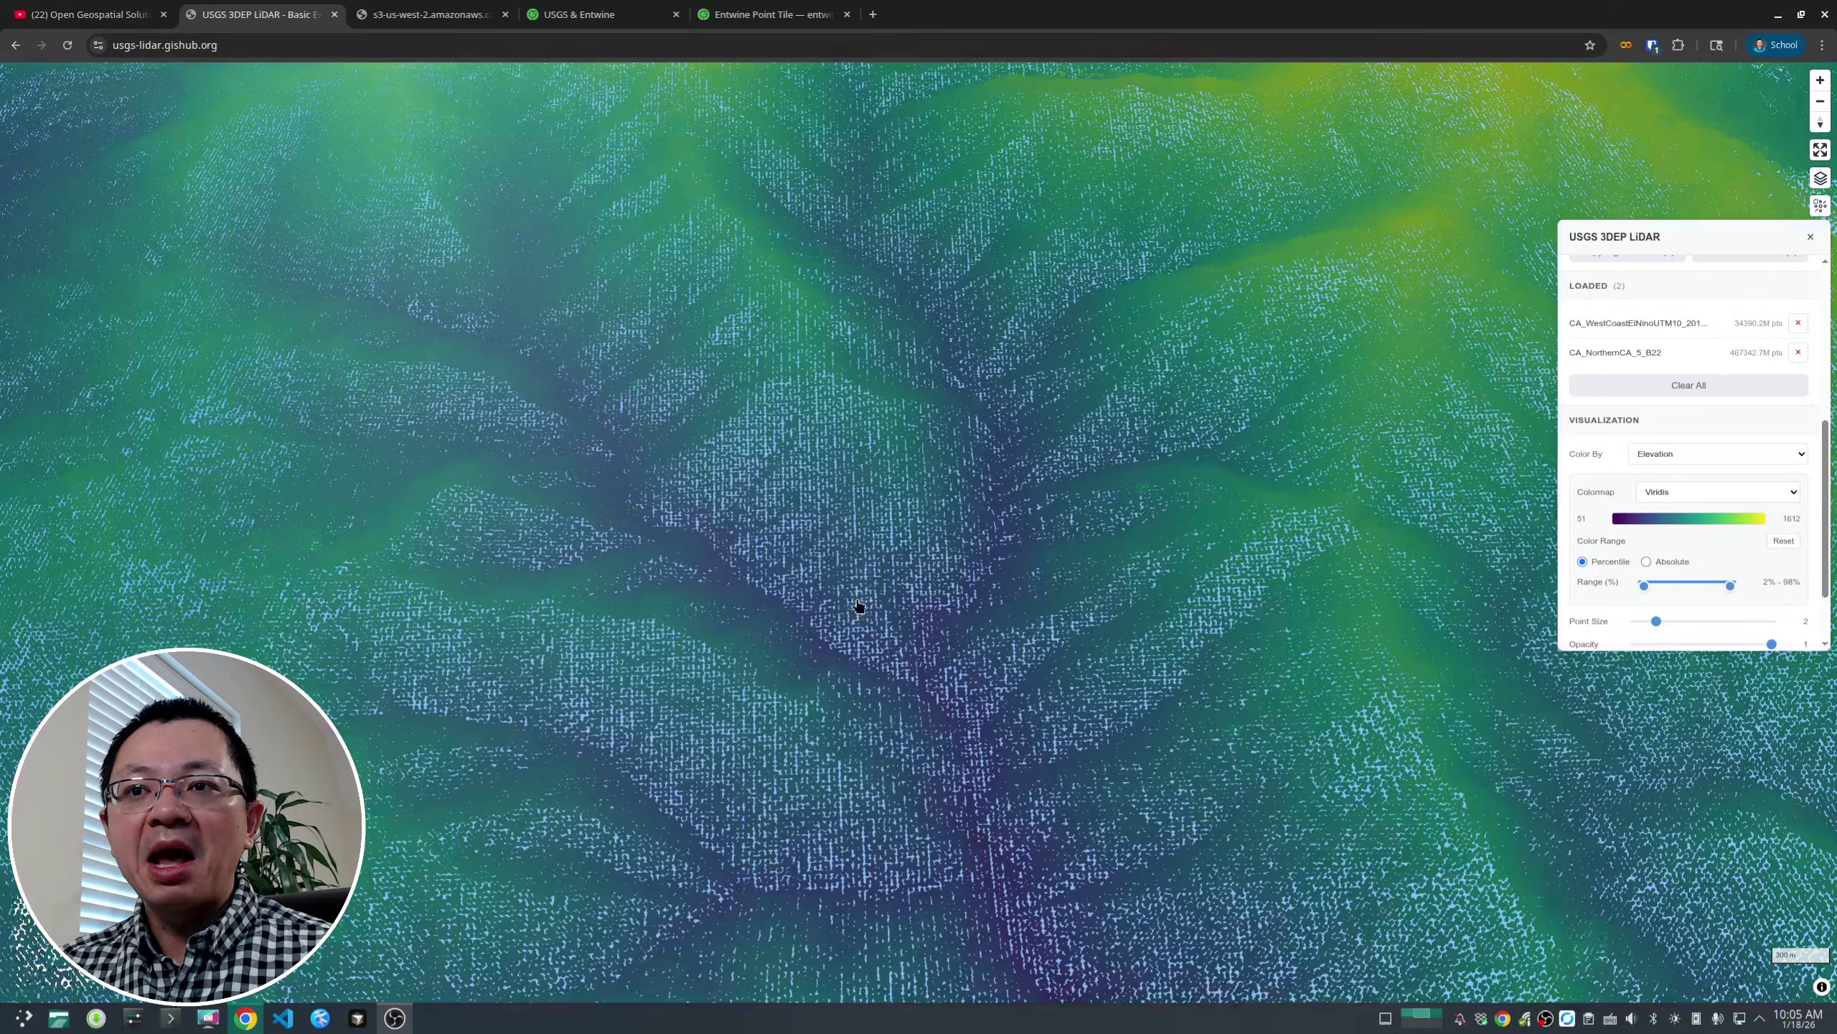
scroll(858, 607, "down", 3)
right_click_drag(858, 607, 929, 720)
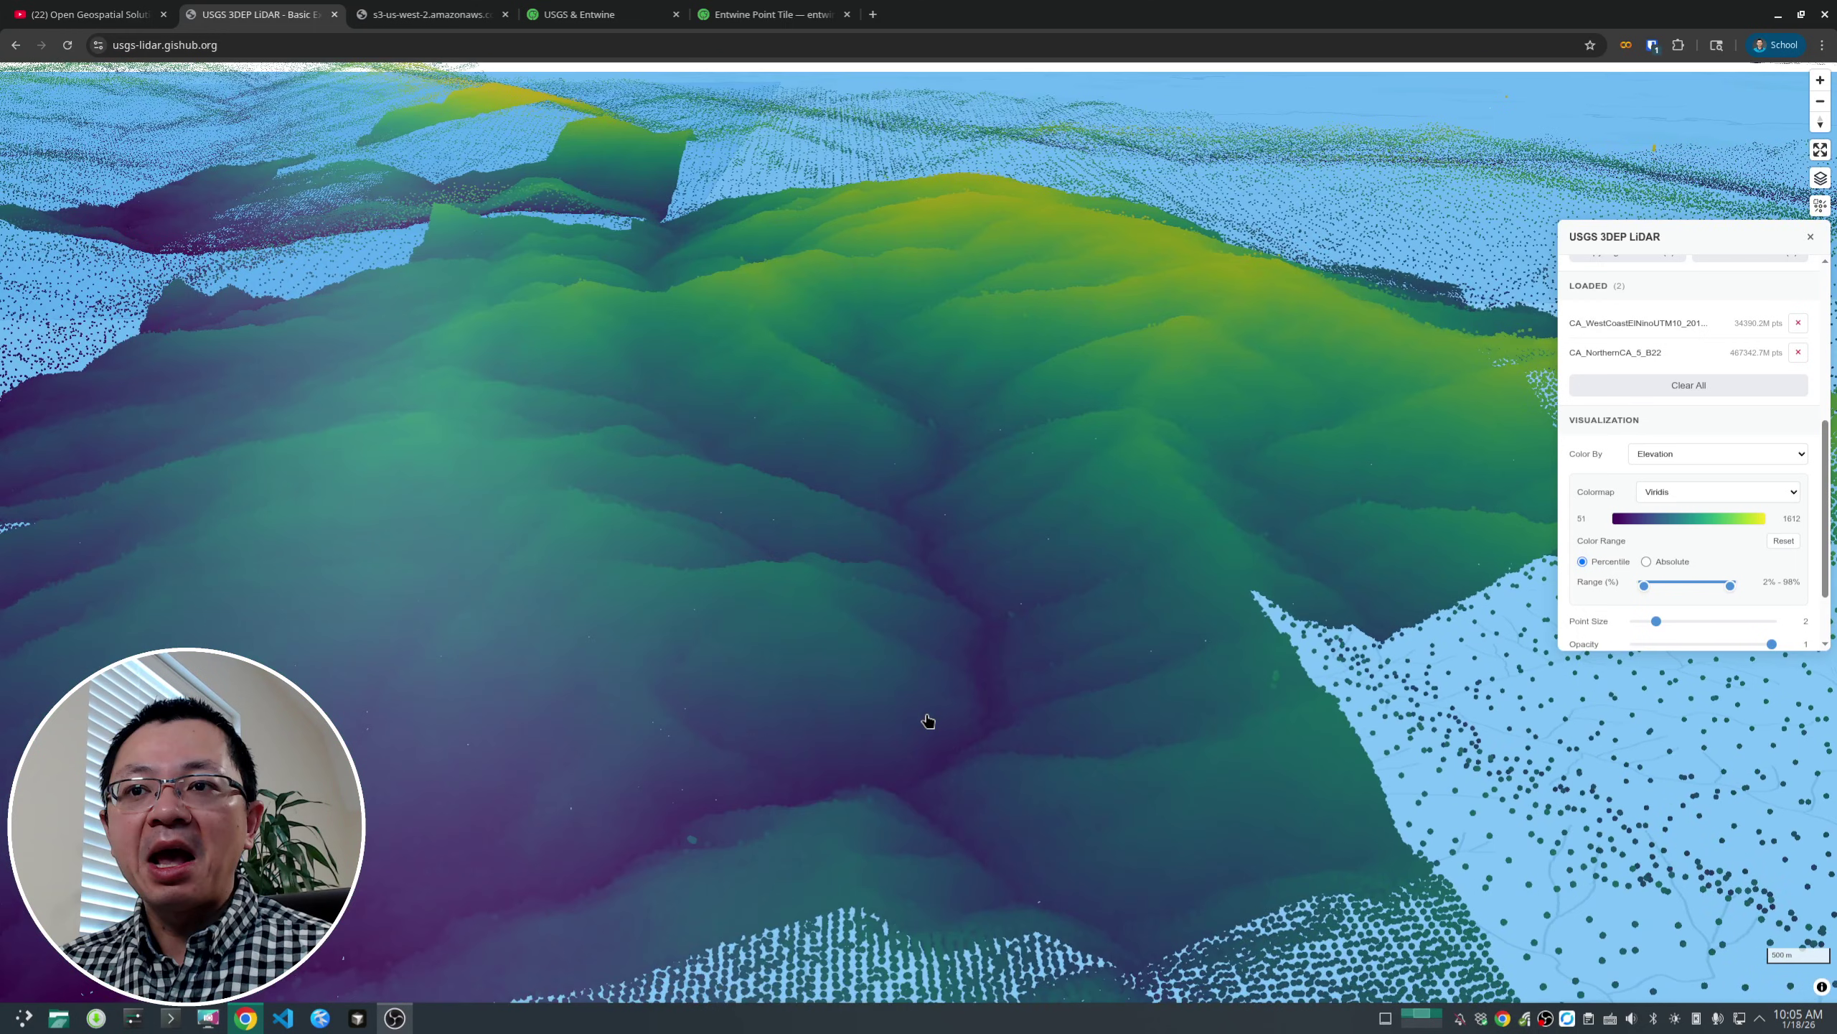
scroll(931, 641, "up", 4)
scroll(931, 641, "down", 5)
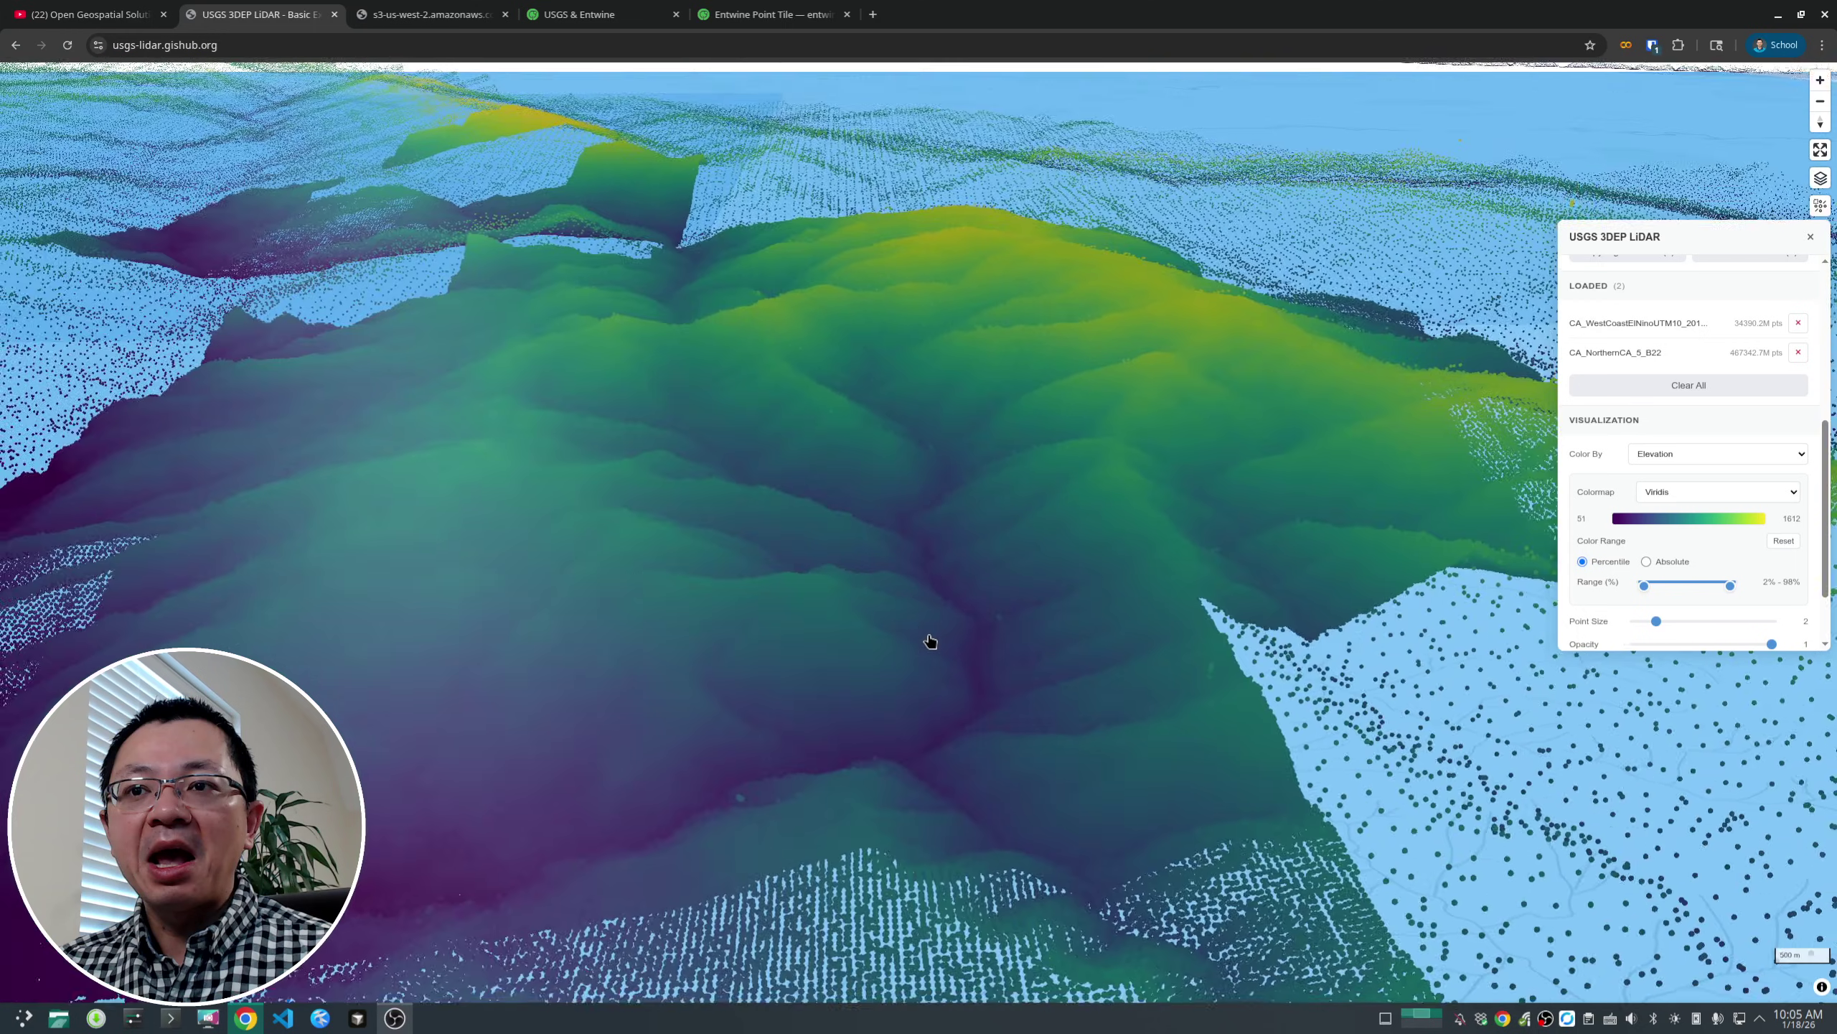
scroll(945, 622, "up", 5)
scroll(945, 622, "down", 5)
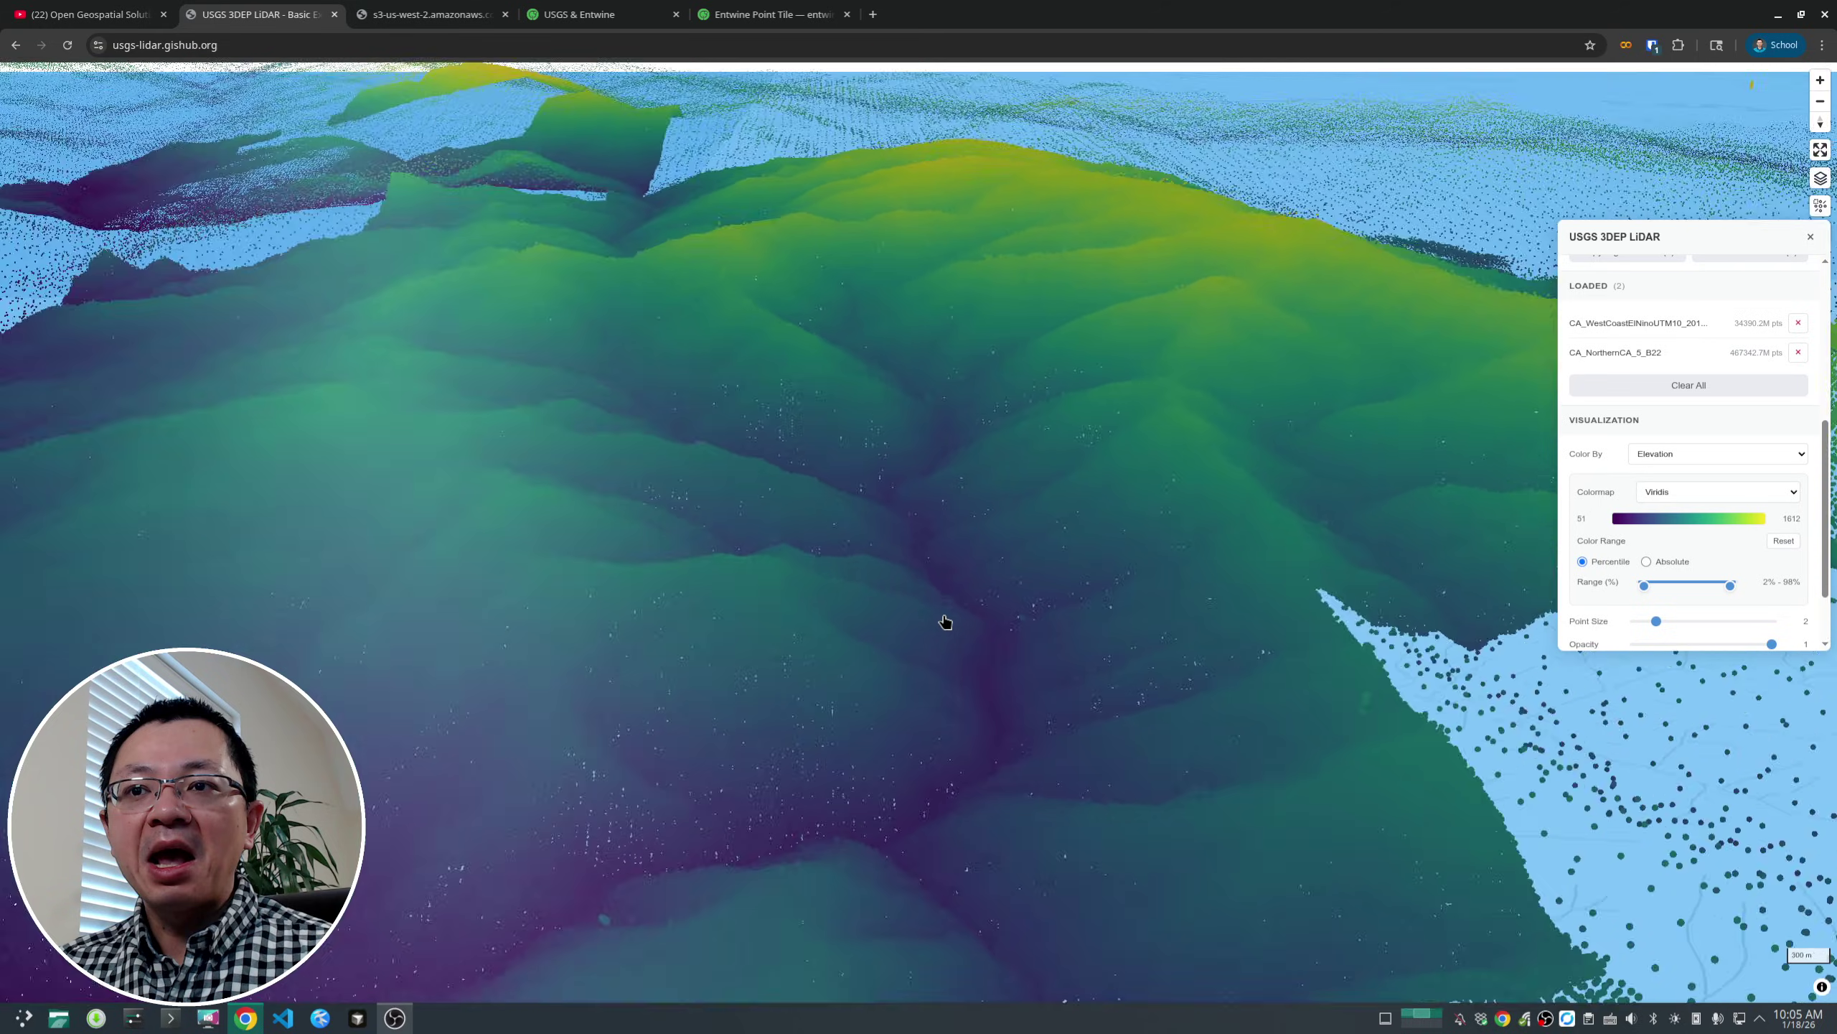
scroll(945, 623, "down", 2)
scroll(944, 622, "up", 2)
scroll(945, 622, "up", 2)
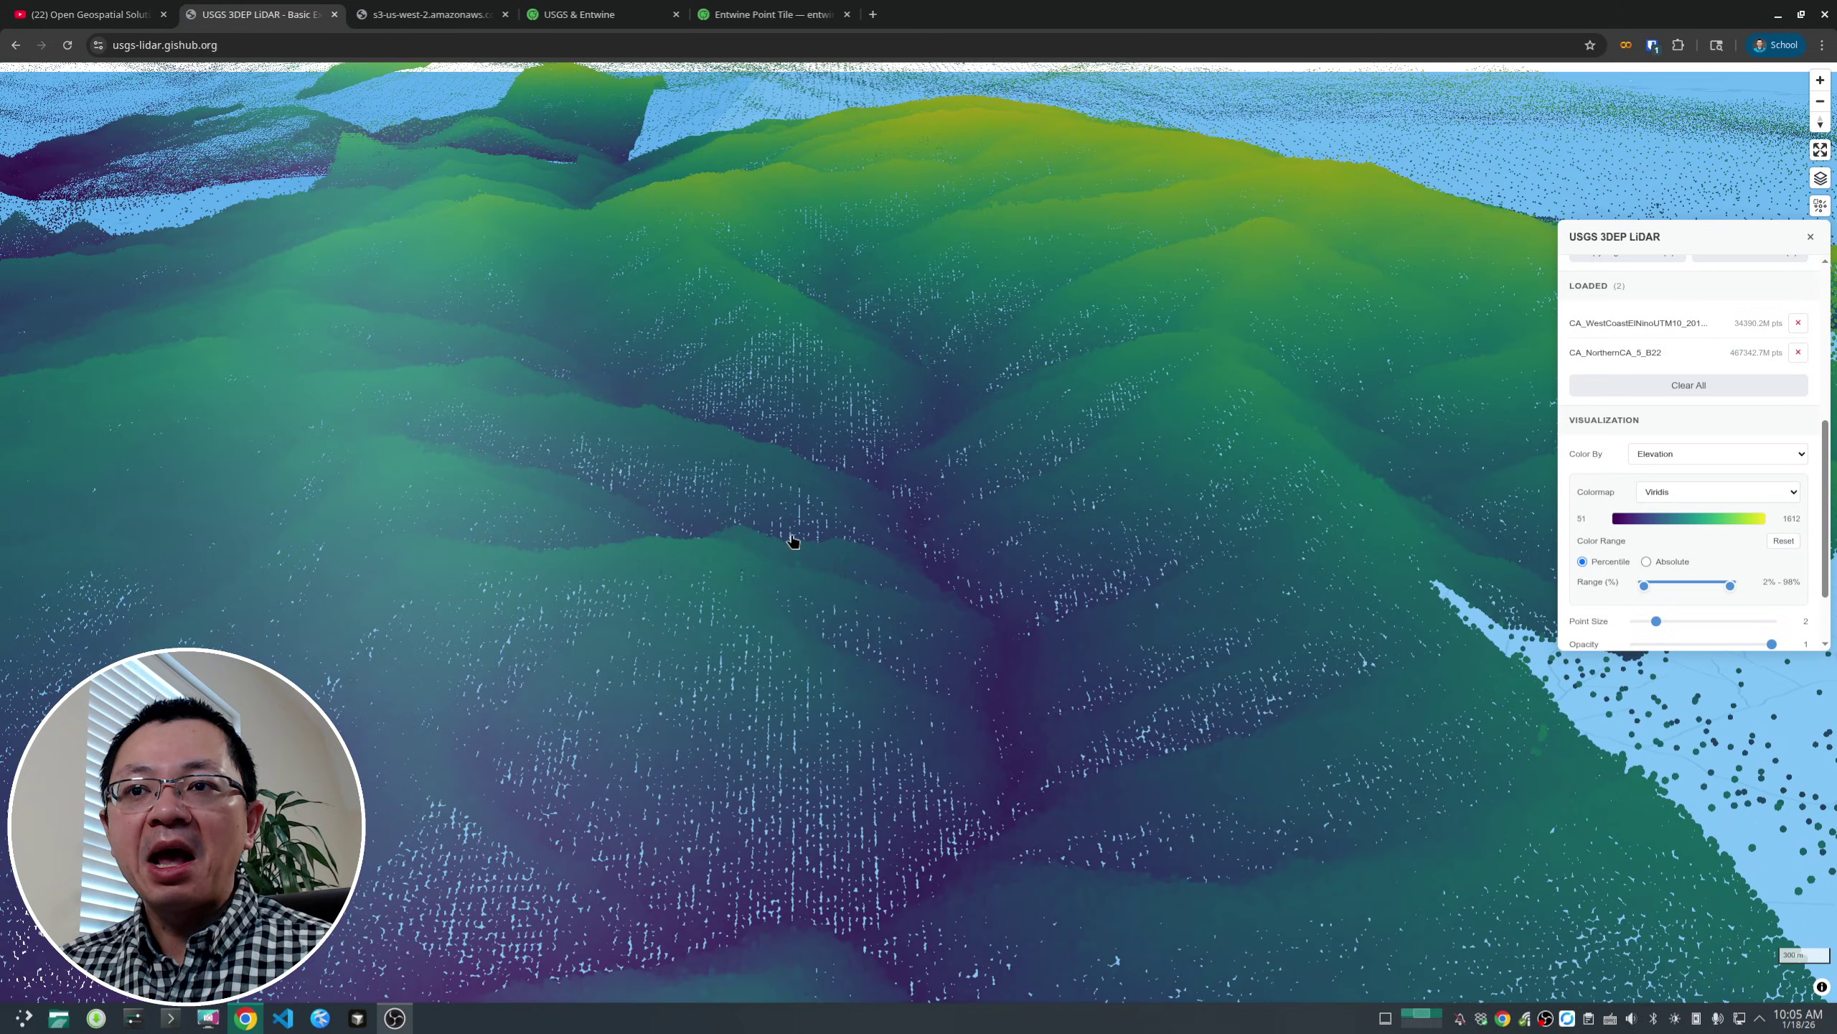
left_click_drag(794, 542, 902, 557)
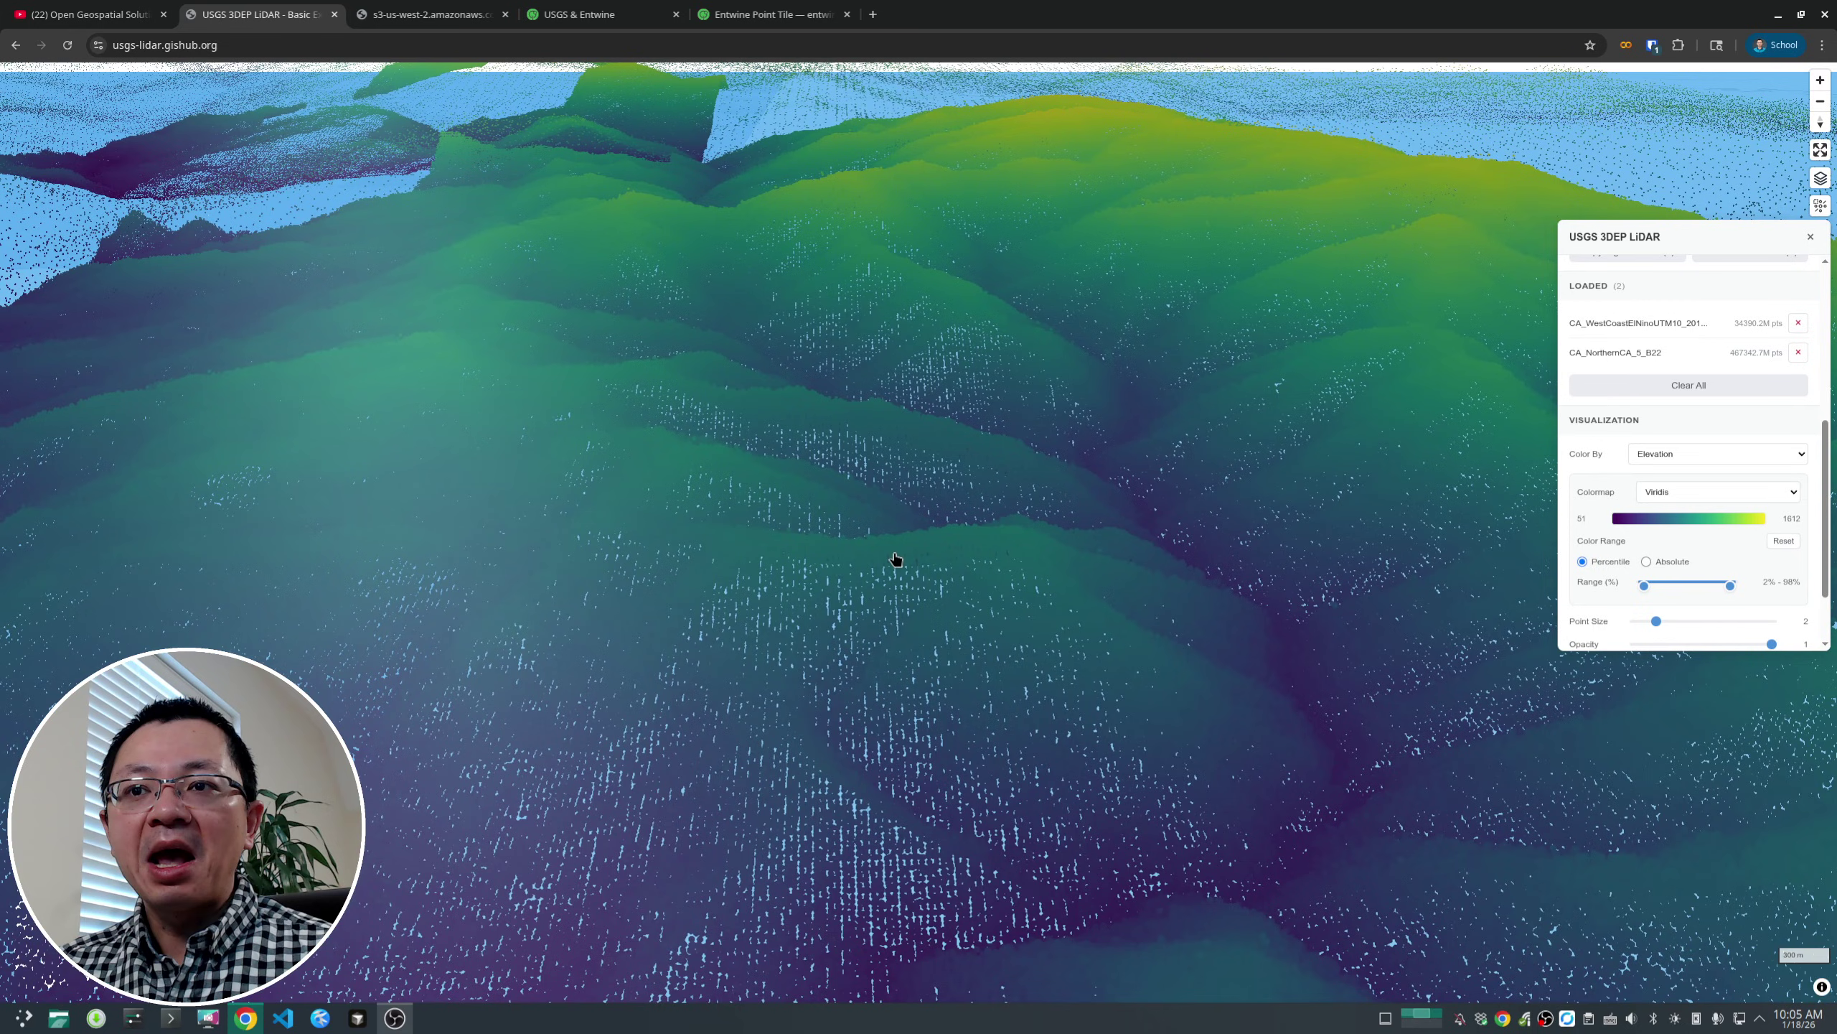